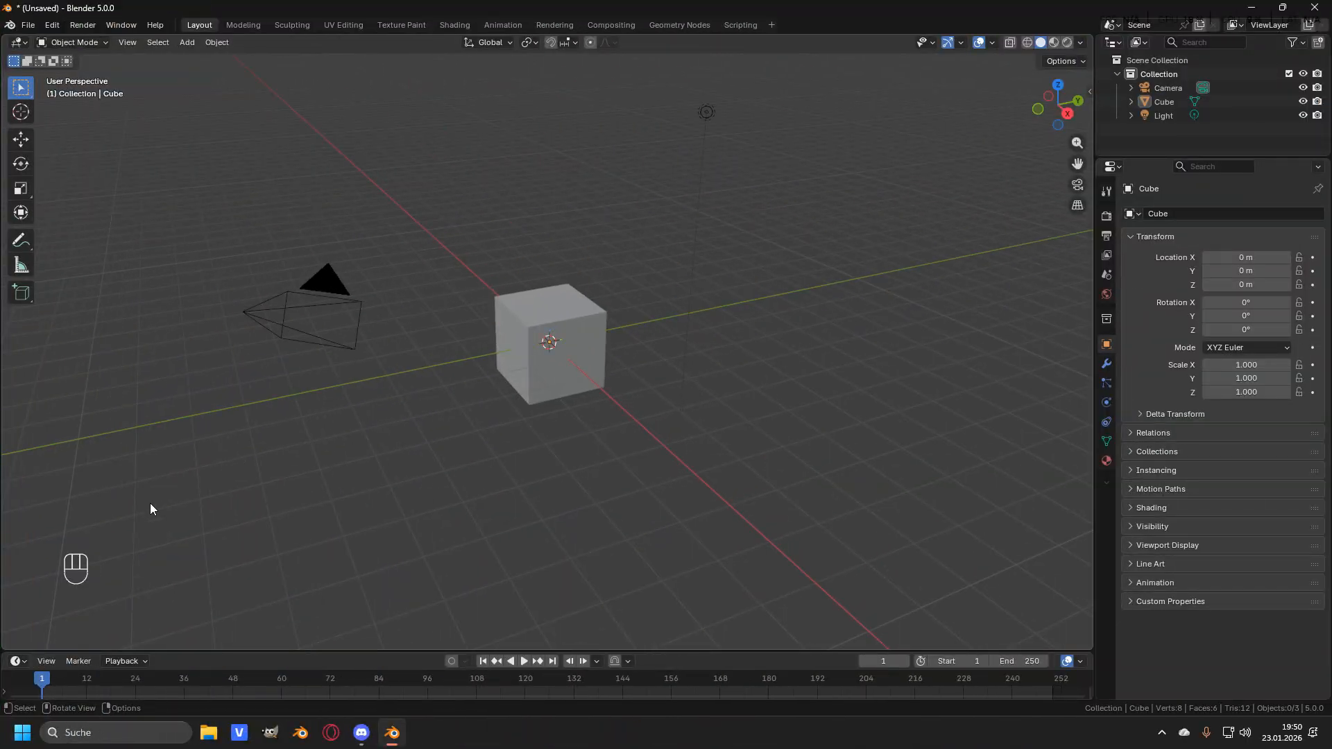
pyautogui.moveTo(111, 536); pyautogui.dragTo(174, 522, button='middle')
pyautogui.moveTo(663, 470); pyautogui.dragTo(586, 362, button='middle')
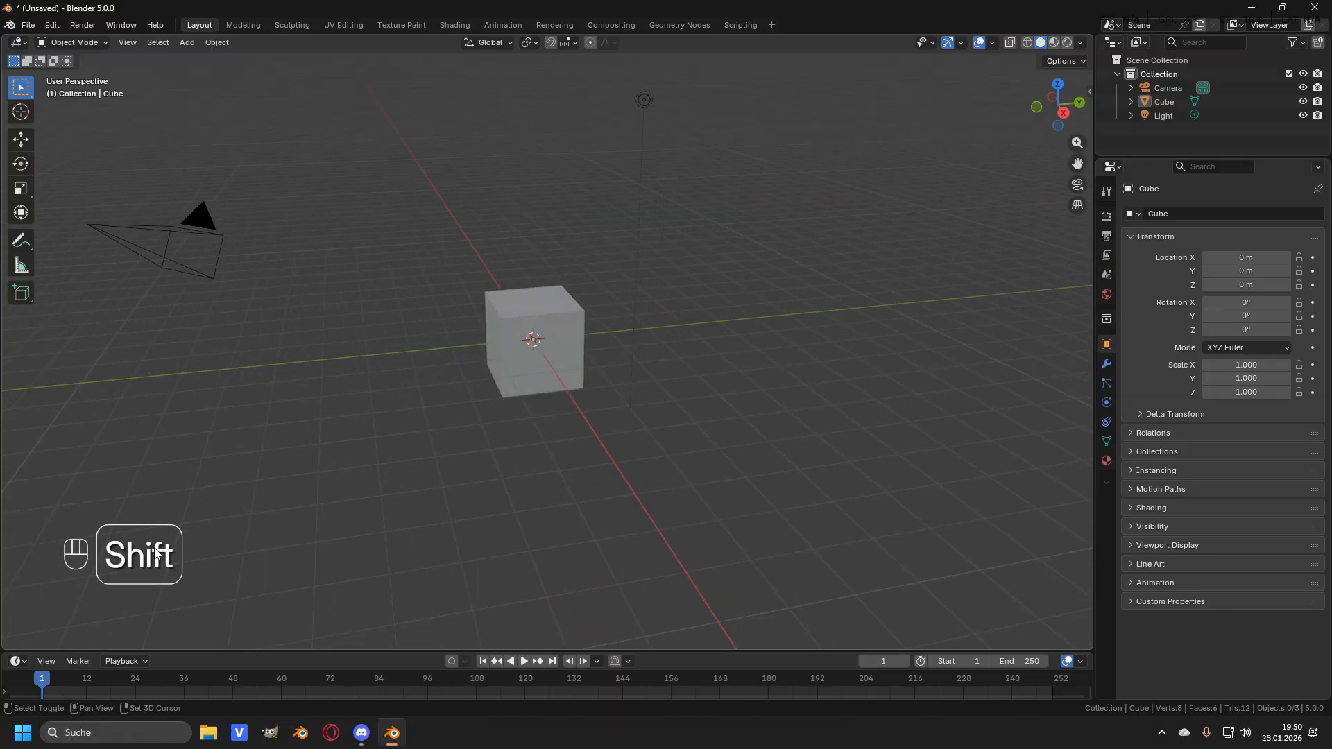
pyautogui.keyDown('shift'); pyautogui.moveTo(205, 540); pyautogui.dragTo(231, 553, button='middle'); pyautogui.keyUp('shift')
pyautogui.moveTo(609, 311); pyautogui.dragTo(624, 308, button='middle')
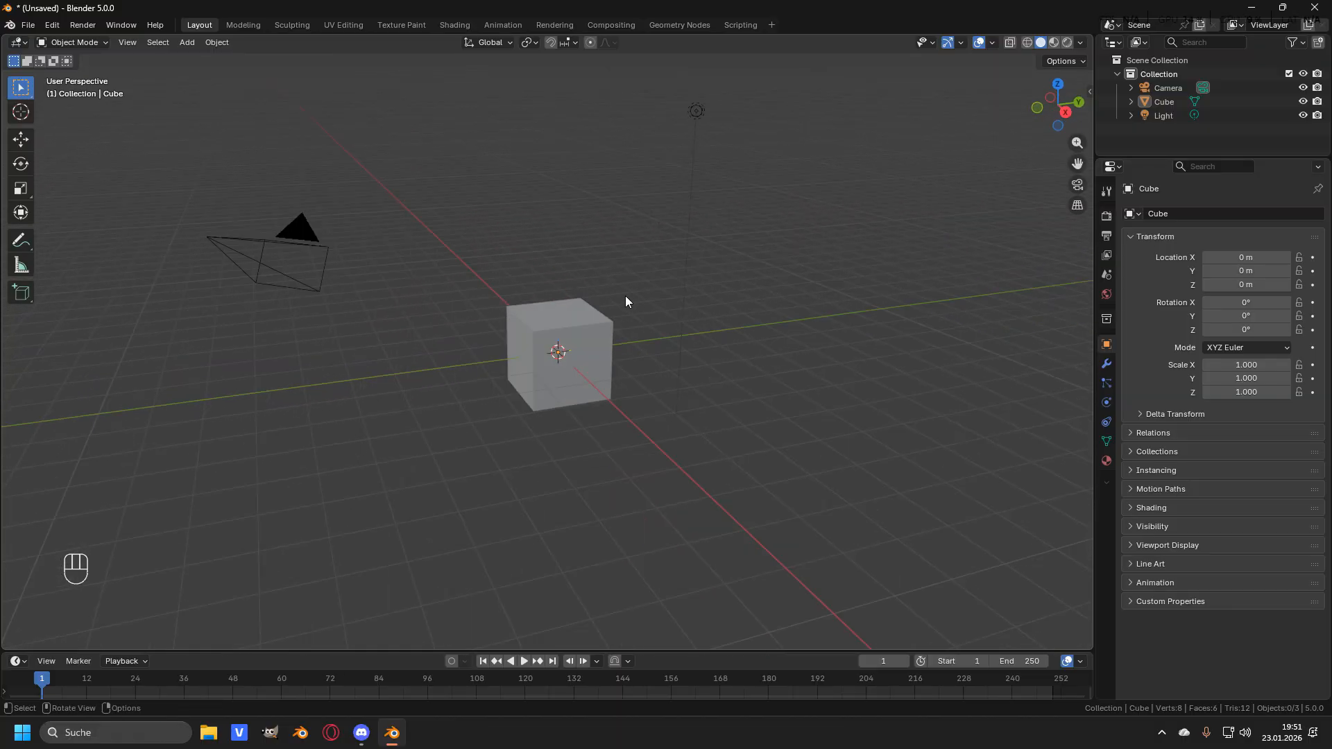
pyautogui.moveTo(527, 262); pyautogui.dragTo(591, 292, button='middle')
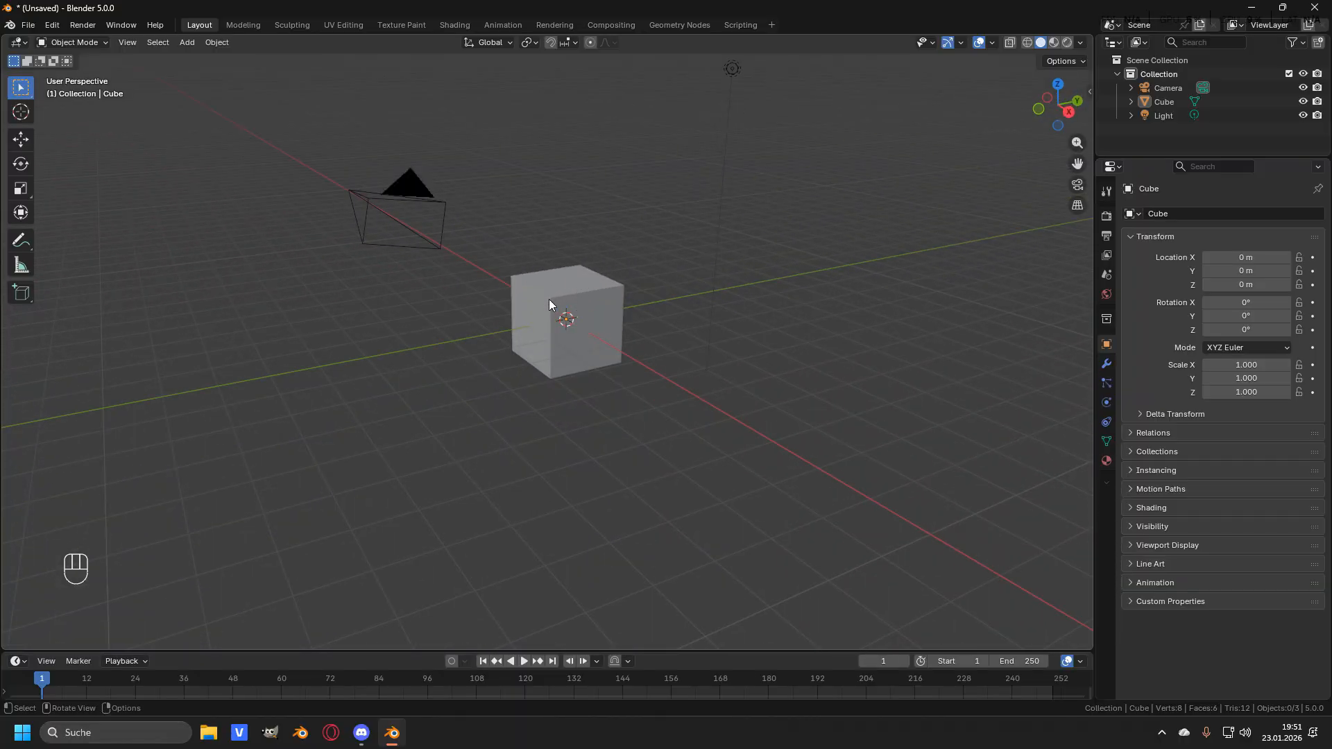
pyautogui.keyDown('shift'); pyautogui.moveTo(549, 299); pyautogui.dragTo(657, 323, button='middle'); pyautogui.keyUp('shift')
# - Select all default objects and delete the camera, cube and light
pyautogui.press('a')
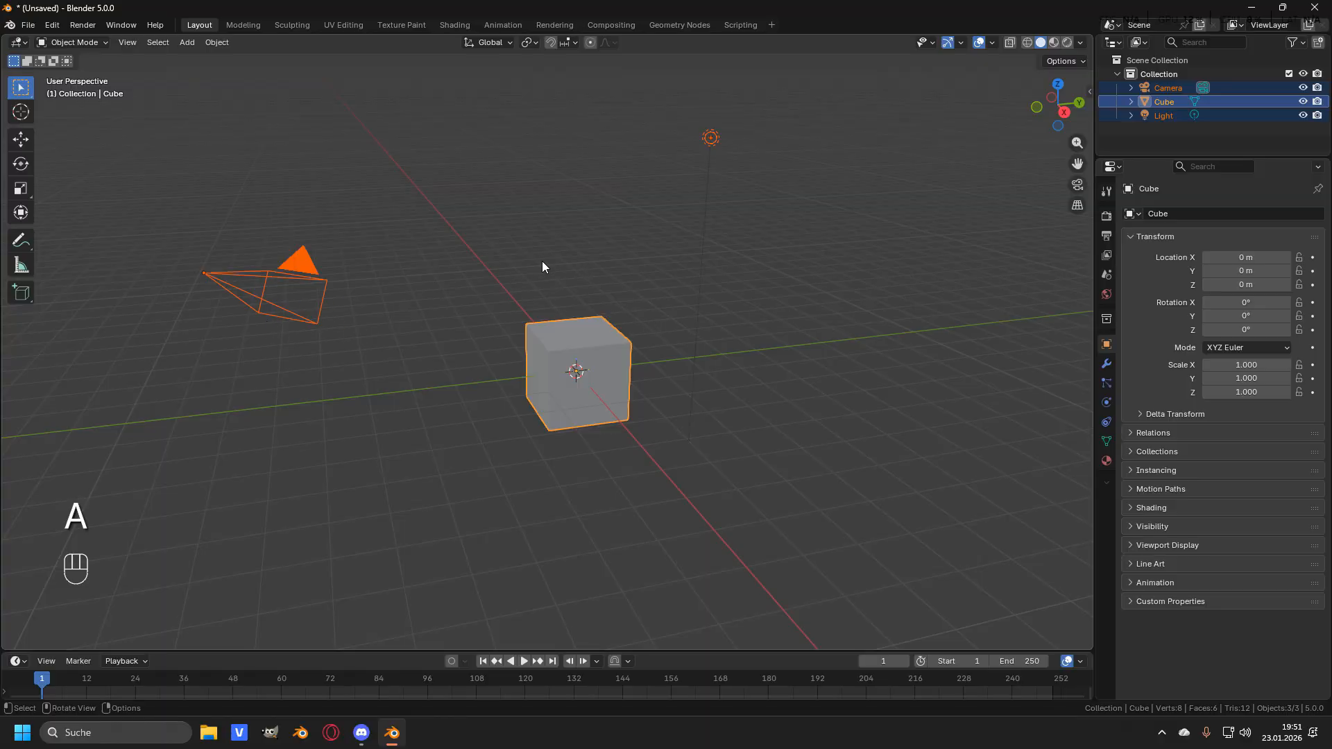
pyautogui.press('x')
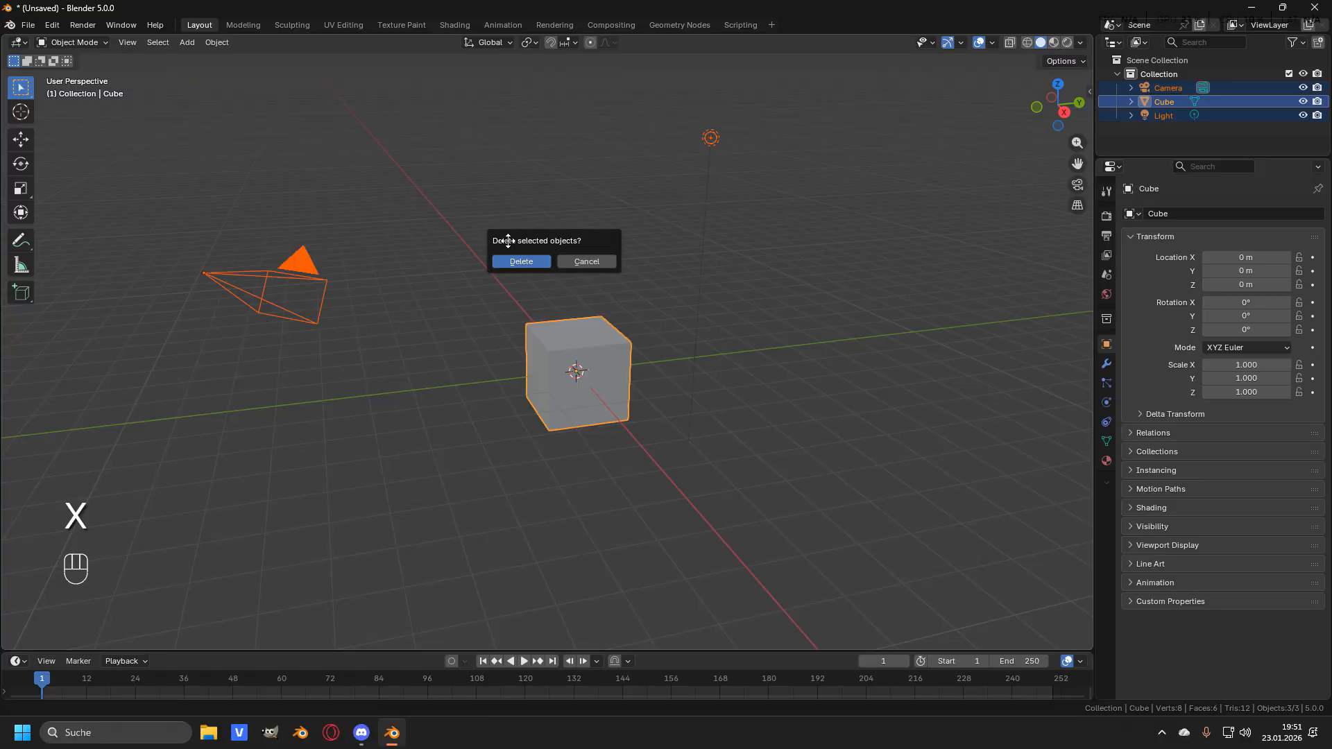
pyautogui.click(519, 261)
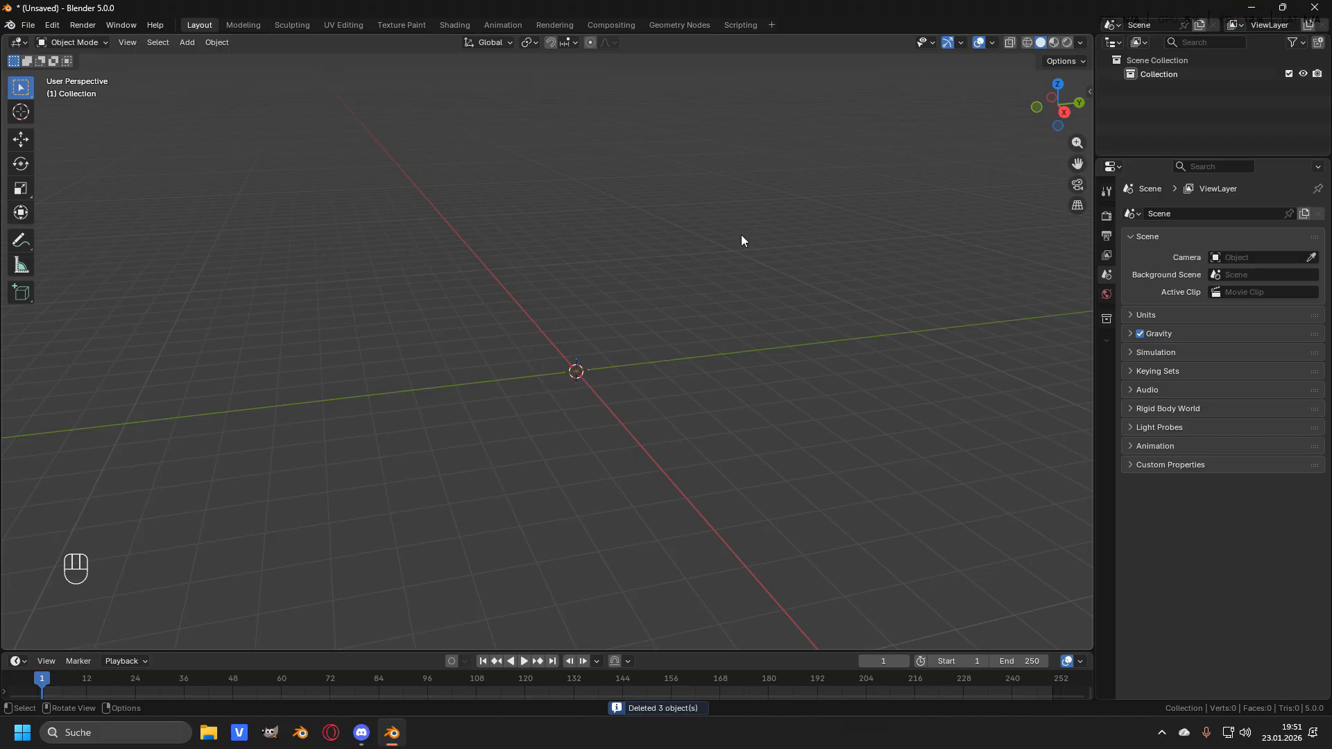
# - Add a cylinder mesh at the scene origin
pyautogui.moveTo(754, 232); pyautogui.dragTo(622, 320, button='middle')
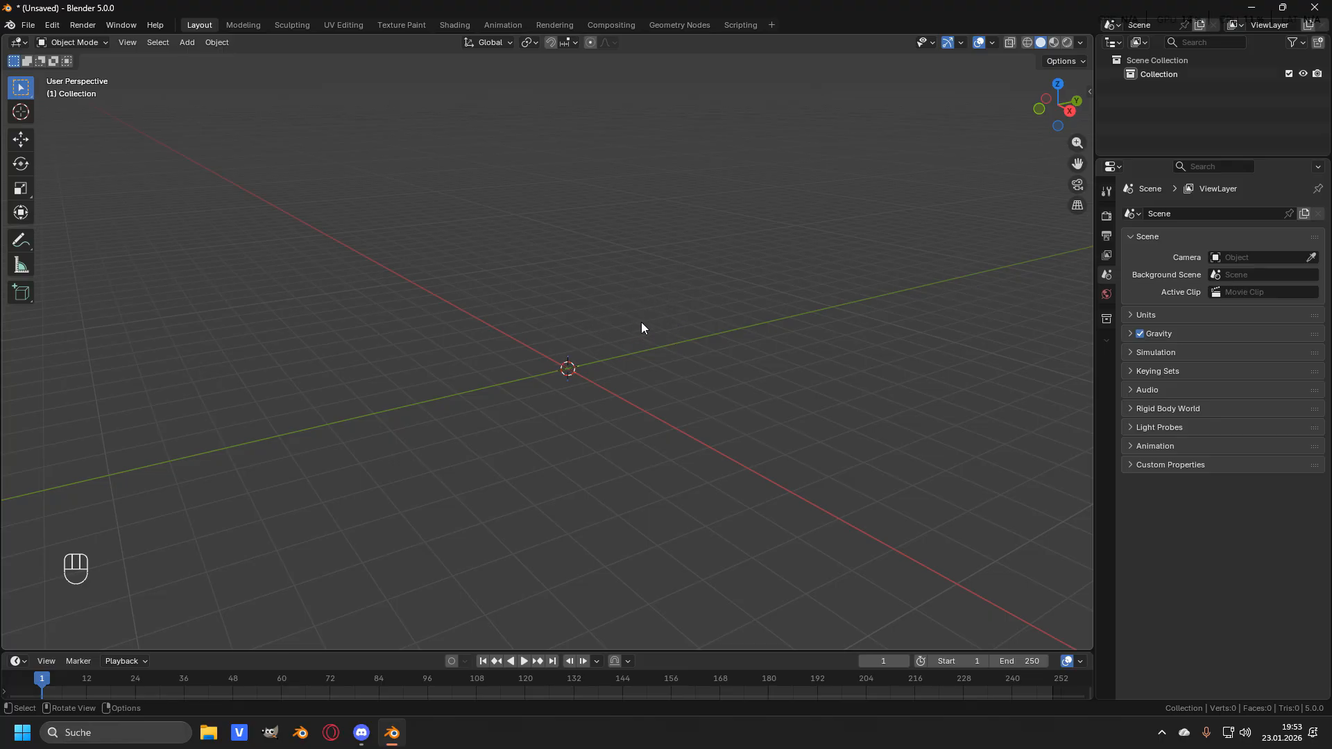
pyautogui.hotkey('shift', 'a')
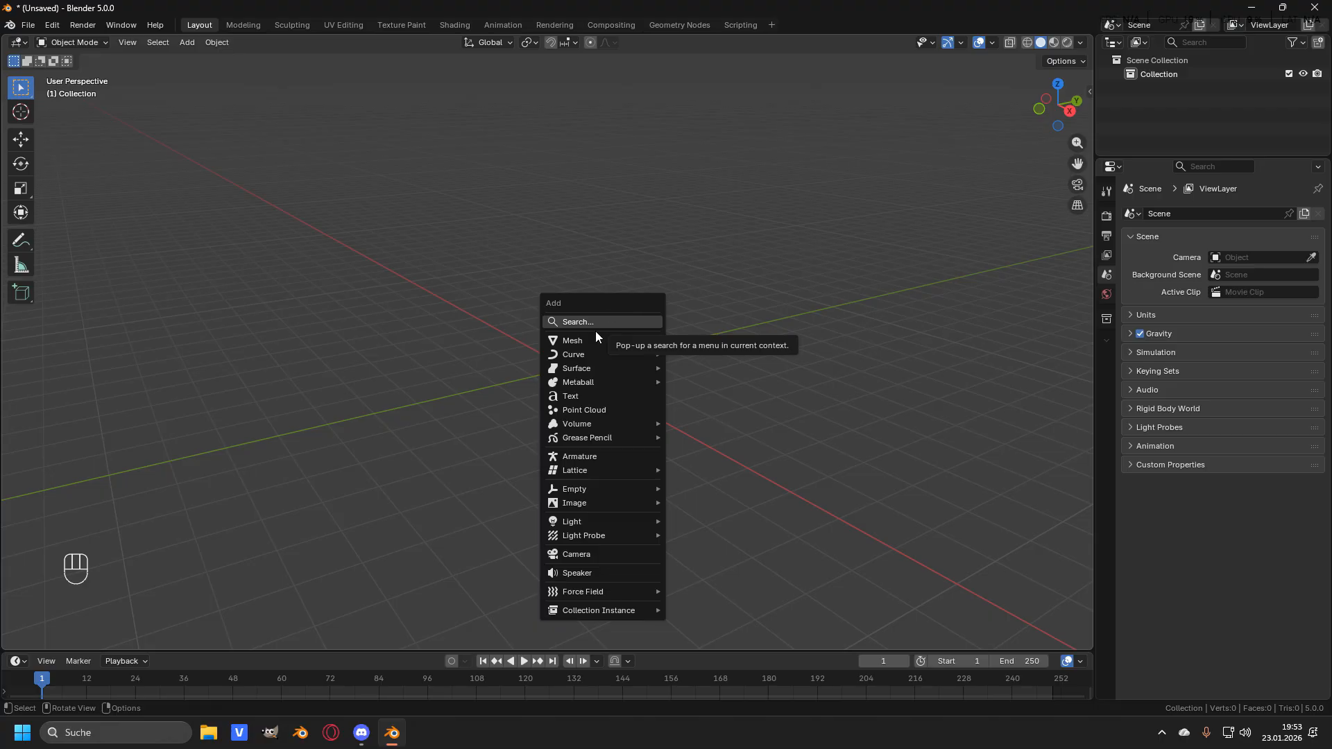
pyautogui.moveTo(593, 338)
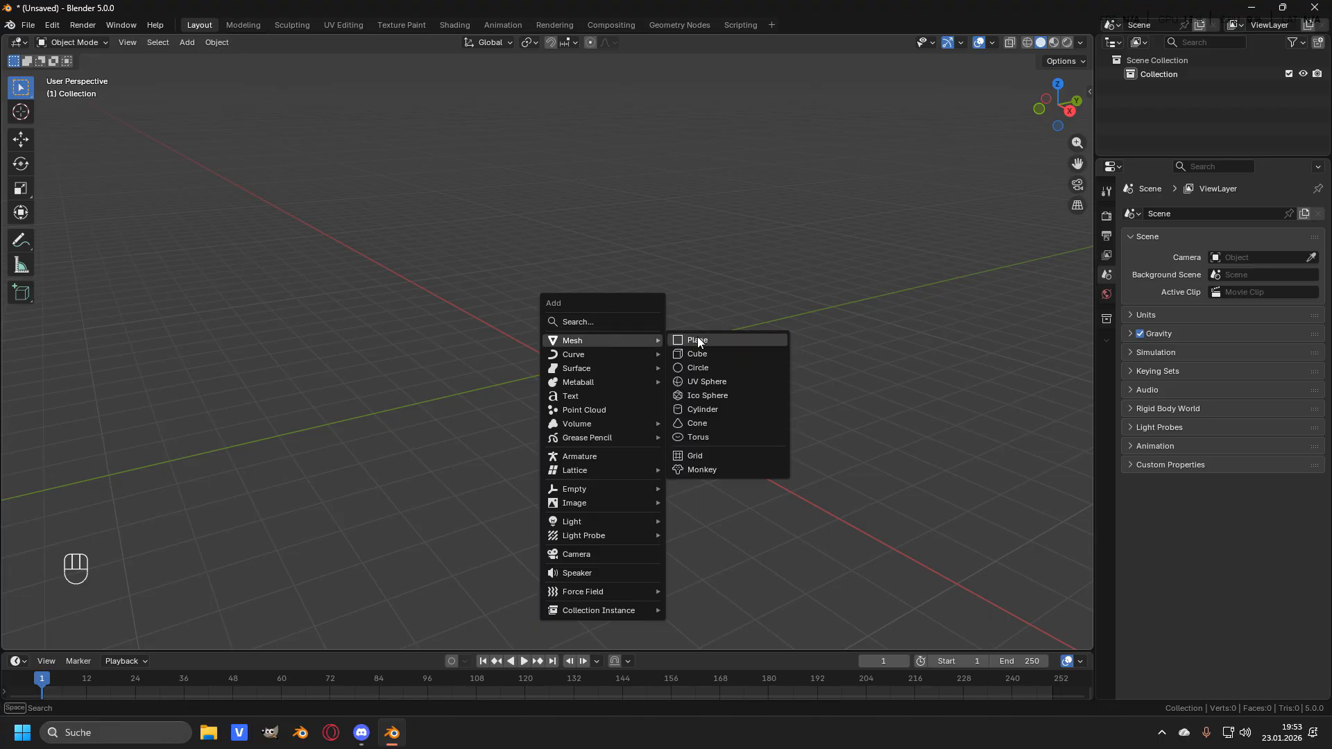
pyautogui.click(712, 409)
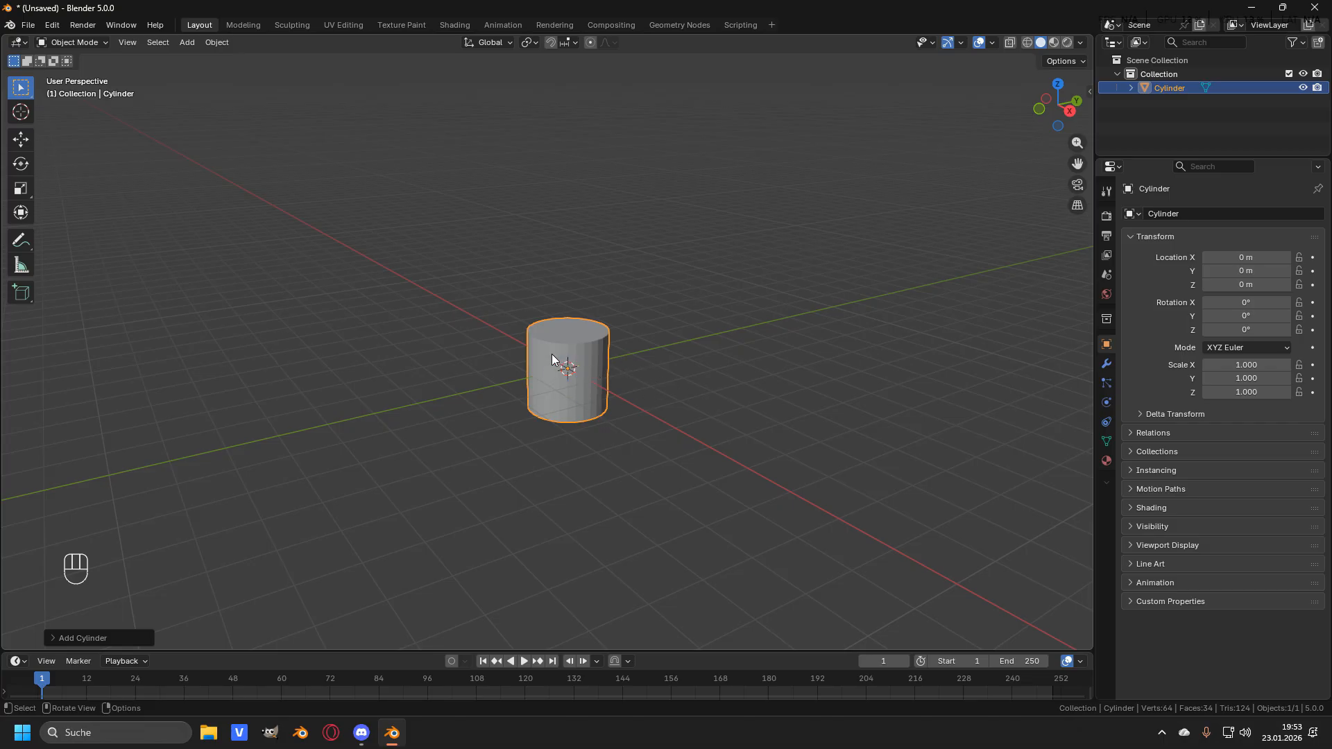
pyautogui.scroll(5, 601, 334)
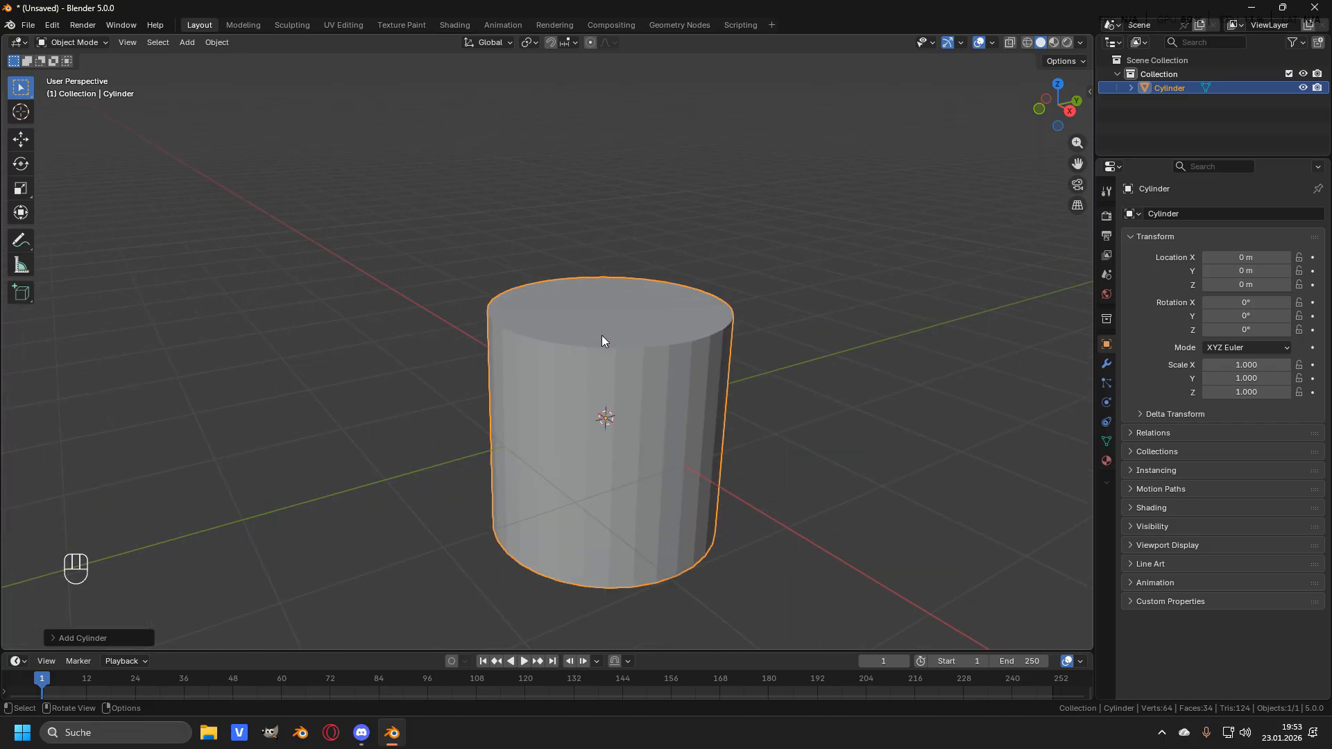
pyautogui.moveTo(703, 337); pyautogui.dragTo(505, 340, button='middle')
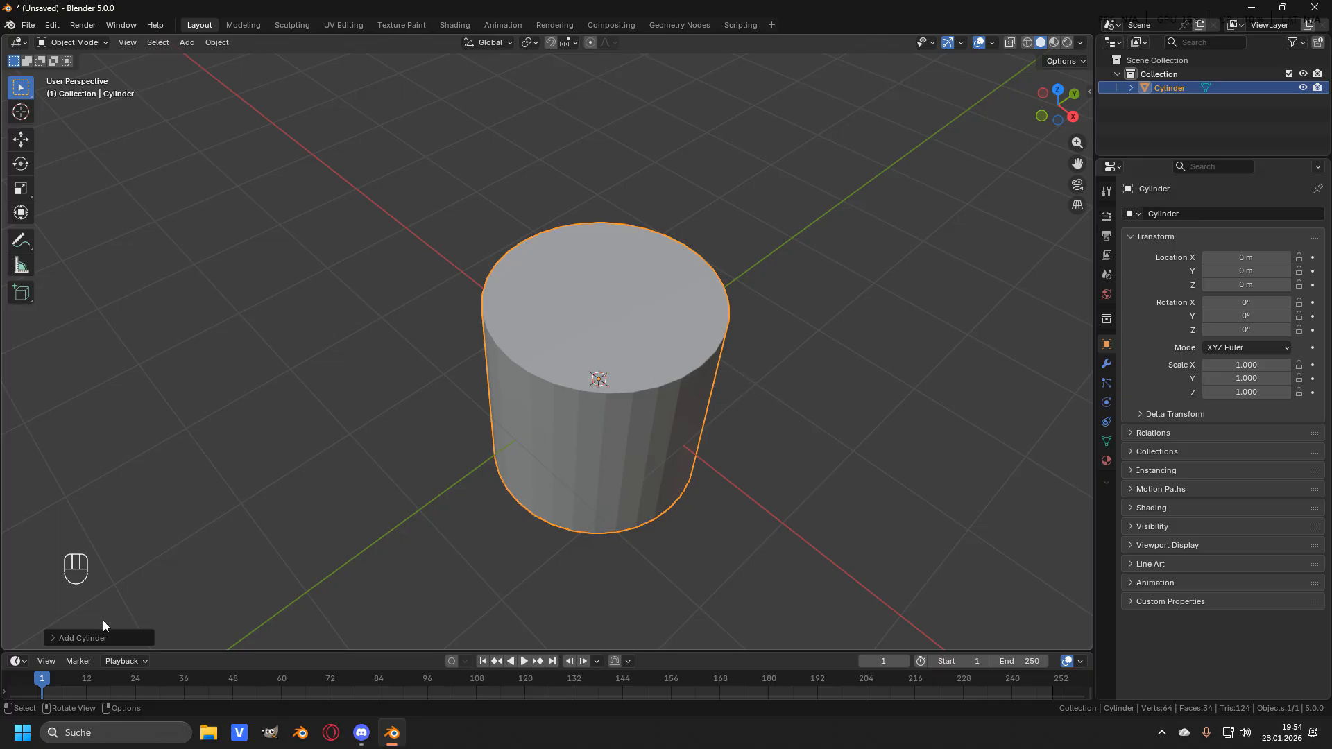
# - Set the new cylinder's vertex count to 12 in the Add Cylinder options
pyautogui.click(54, 637)
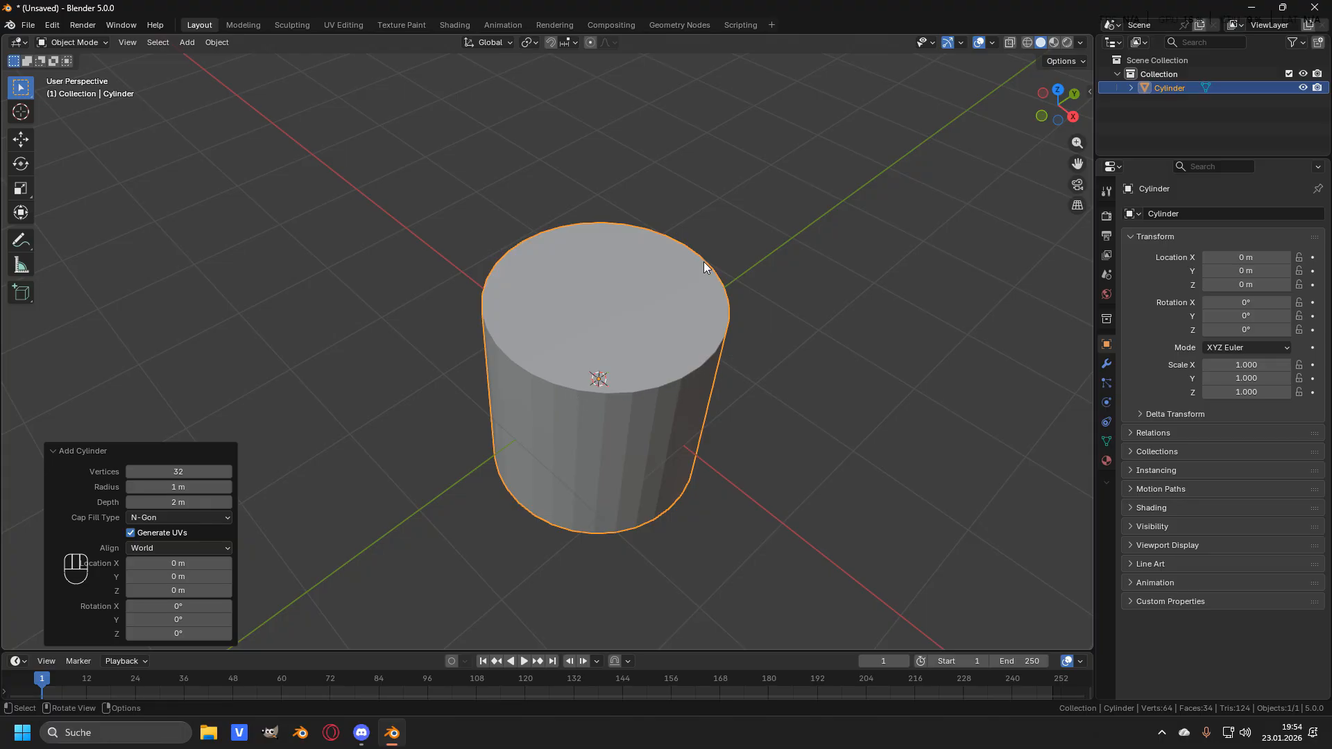
pyautogui.click(131, 473)
pyautogui.click(130, 472)
pyautogui.click(131, 472)
pyautogui.click(131, 472)
pyautogui.doubleClick(131, 473)
pyautogui.click(131, 472)
pyautogui.doubleClick(131, 472)
pyautogui.doubleClick(130, 472)
pyautogui.click(131, 473)
pyautogui.doubleClick(130, 472)
pyautogui.doubleClick(131, 472)
pyautogui.click(130, 473)
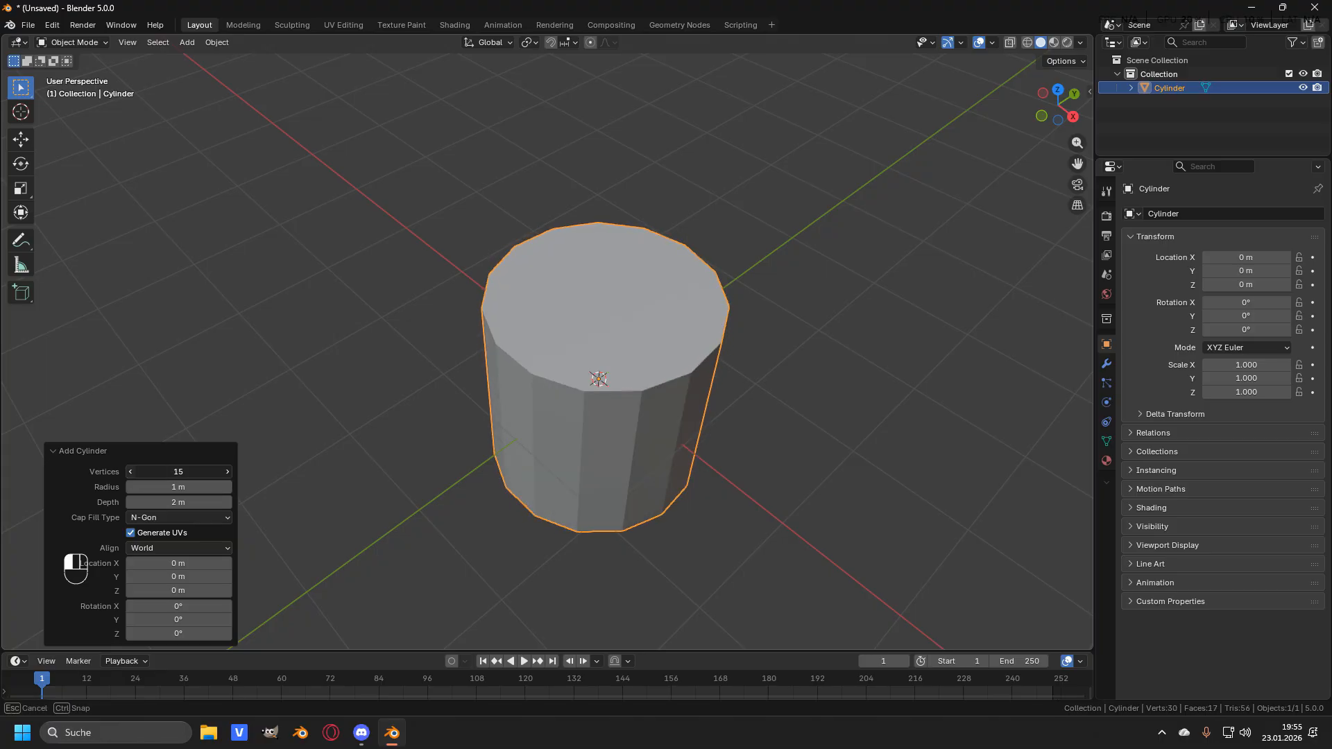
pyautogui.doubleClick(130, 472)
pyautogui.click(131, 473)
pyautogui.click(130, 472)
pyautogui.click(228, 473)
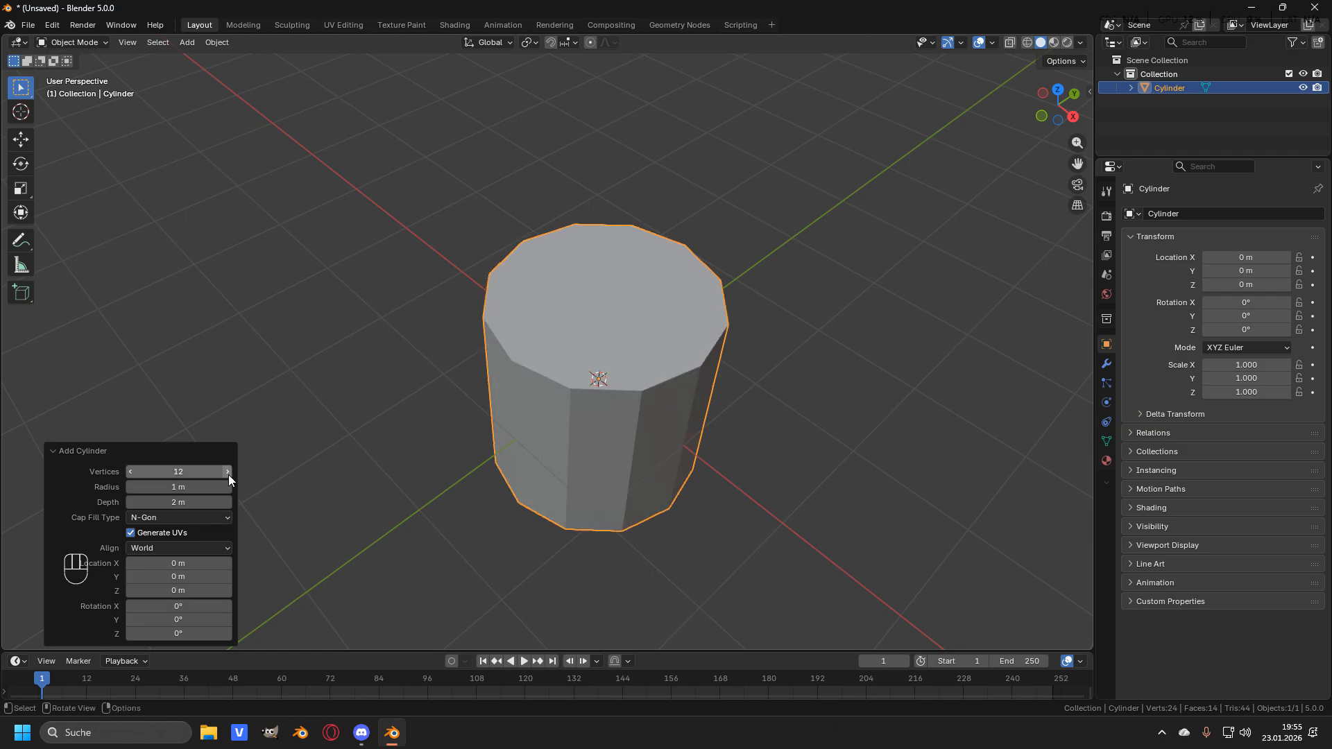
pyautogui.click(52, 451)
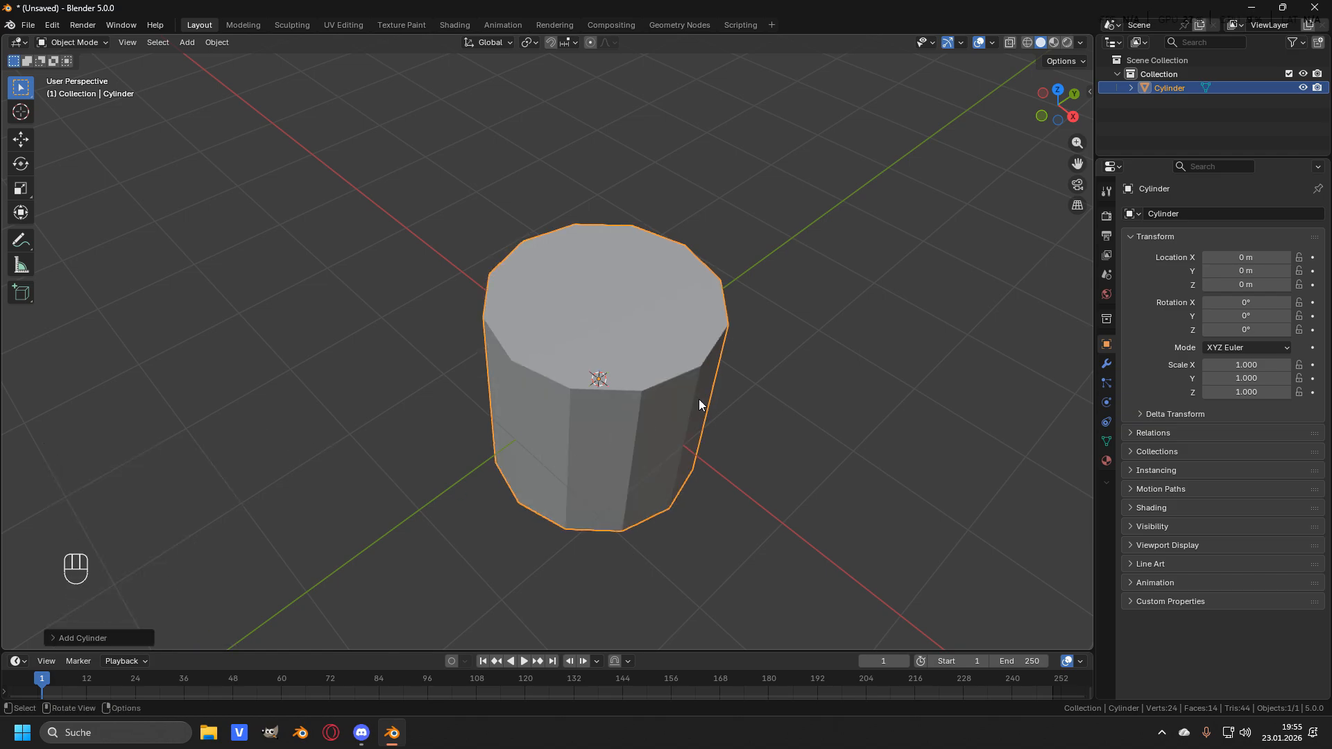
# - Switch the cylinder into Edit Mode
pyautogui.moveTo(690, 309); pyautogui.dragTo(609, 369, button='middle')
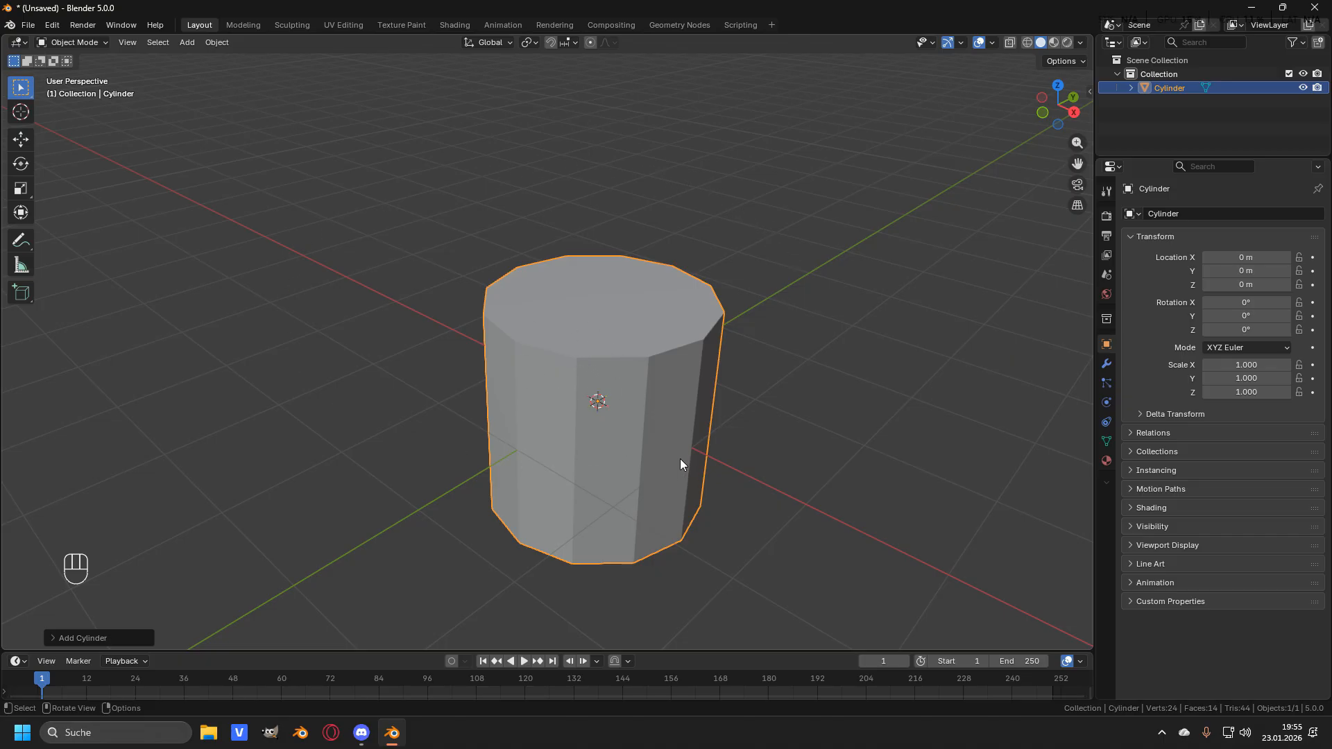
pyautogui.scroll(-1, 693, 424)
pyautogui.keyDown('shift'); pyautogui.moveTo(687, 419); pyautogui.dragTo(608, 382, button='middle'); pyautogui.keyUp('shift')
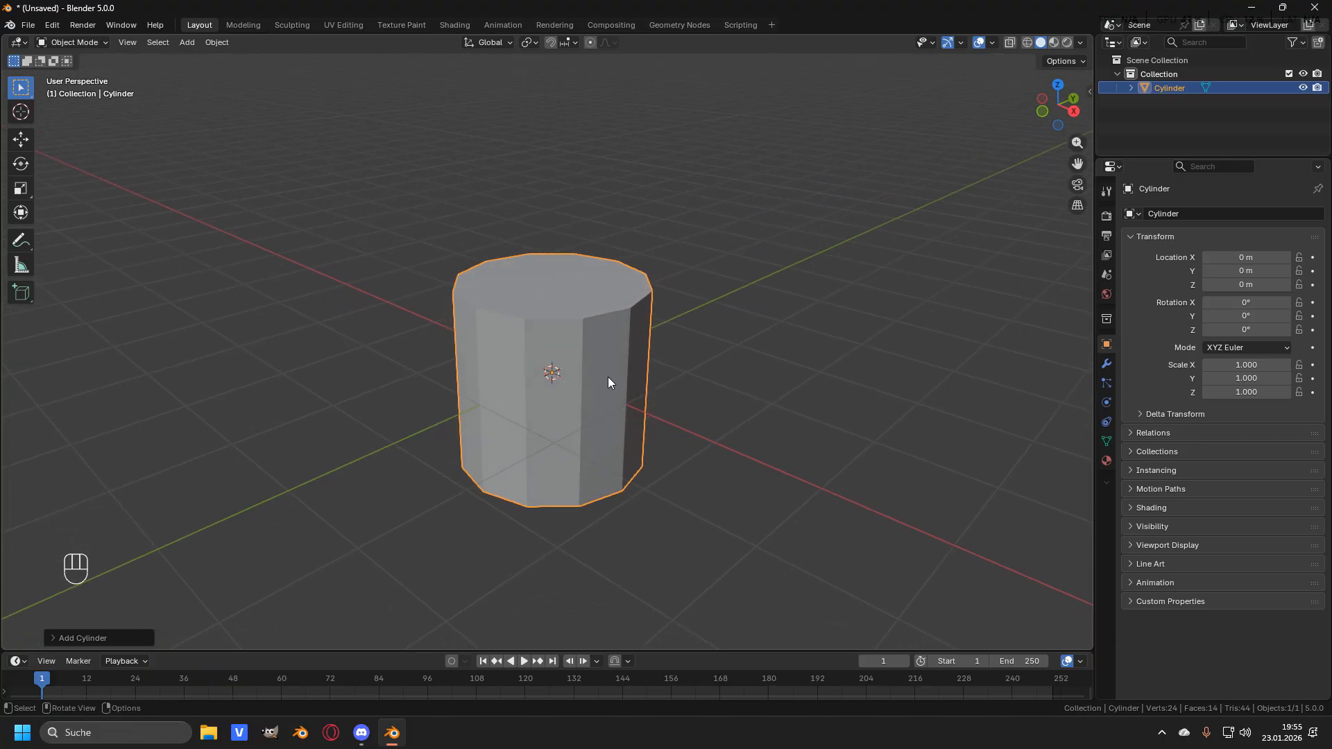
pyautogui.scroll(1, 608, 376)
pyautogui.scroll(-1, 580, 379)
pyautogui.moveTo(706, 265); pyautogui.dragTo(688, 278, button='middle')
pyautogui.scroll(1, 688, 277)
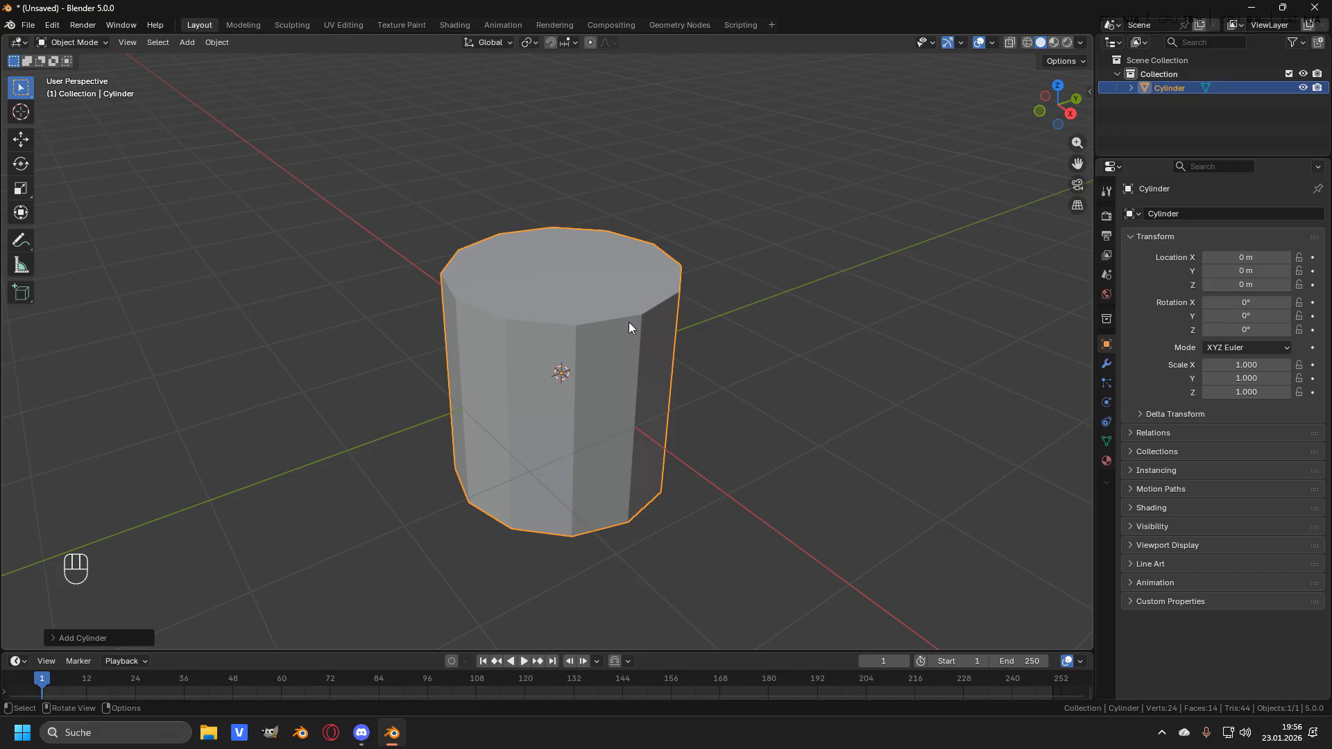
pyautogui.click(102, 44)
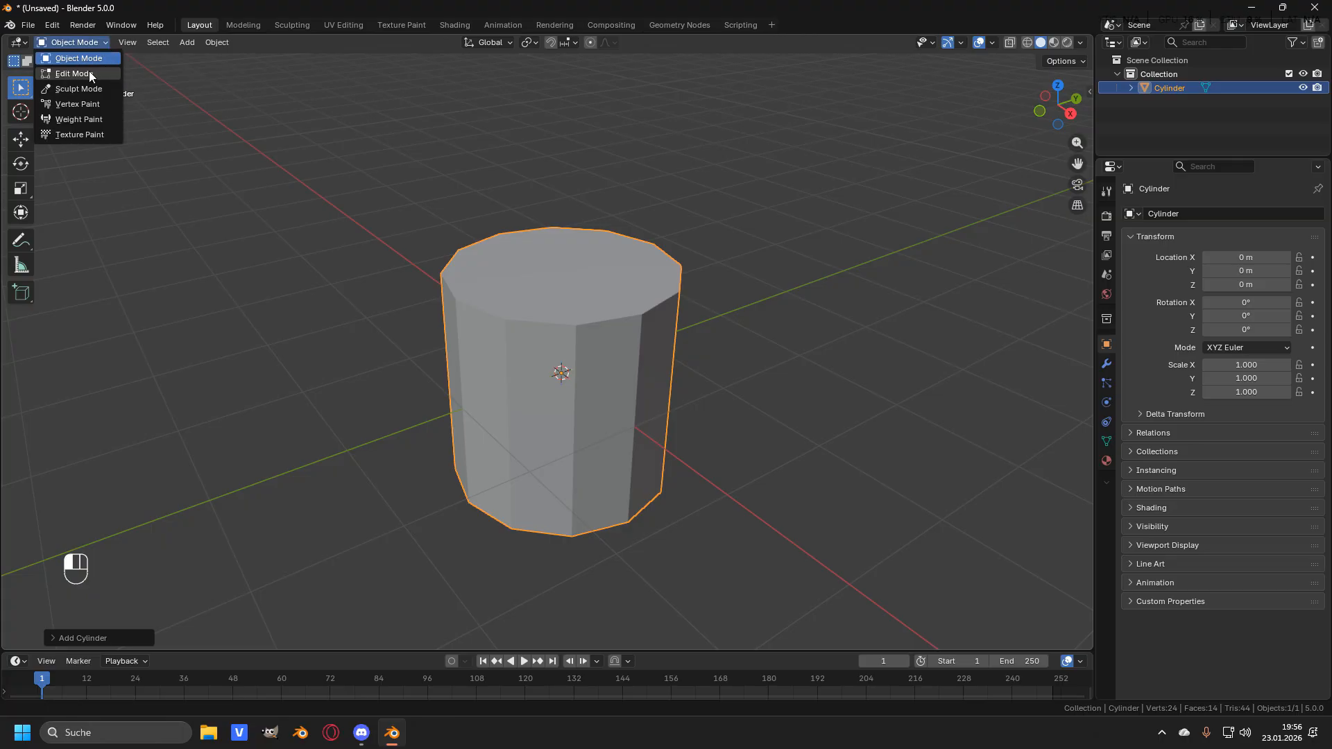
pyautogui.moveTo(702, 215); pyautogui.dragTo(715, 217, button='middle')
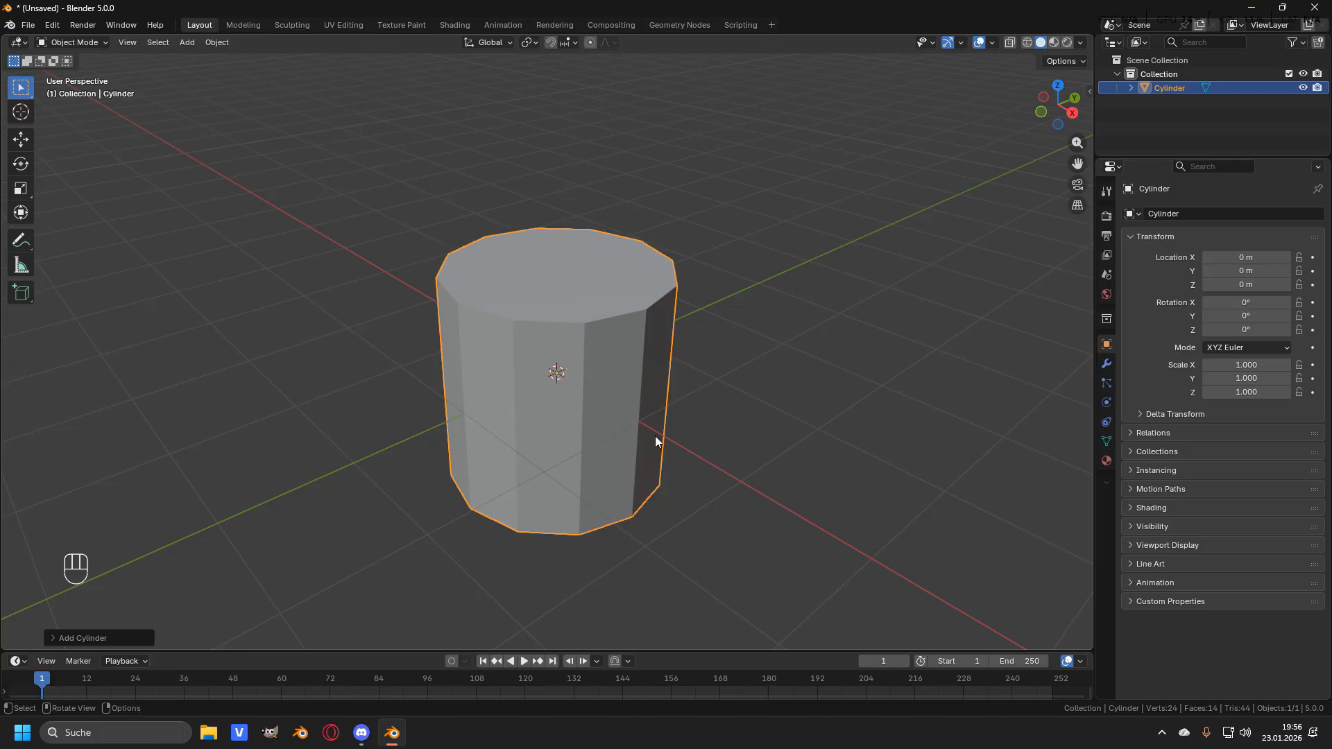
pyautogui.press('Tab')
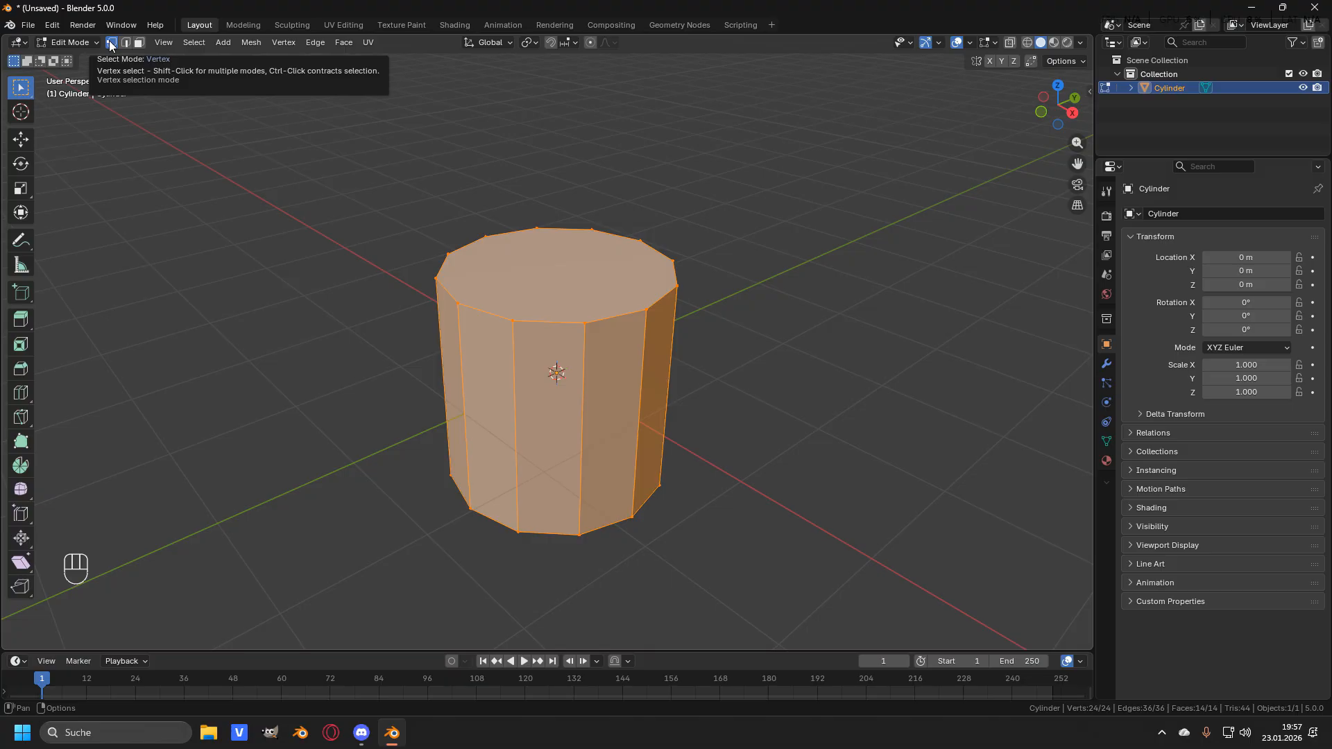
# - Select a single vertex on the top rim, then an edge in edge select mode
pyautogui.press('1')
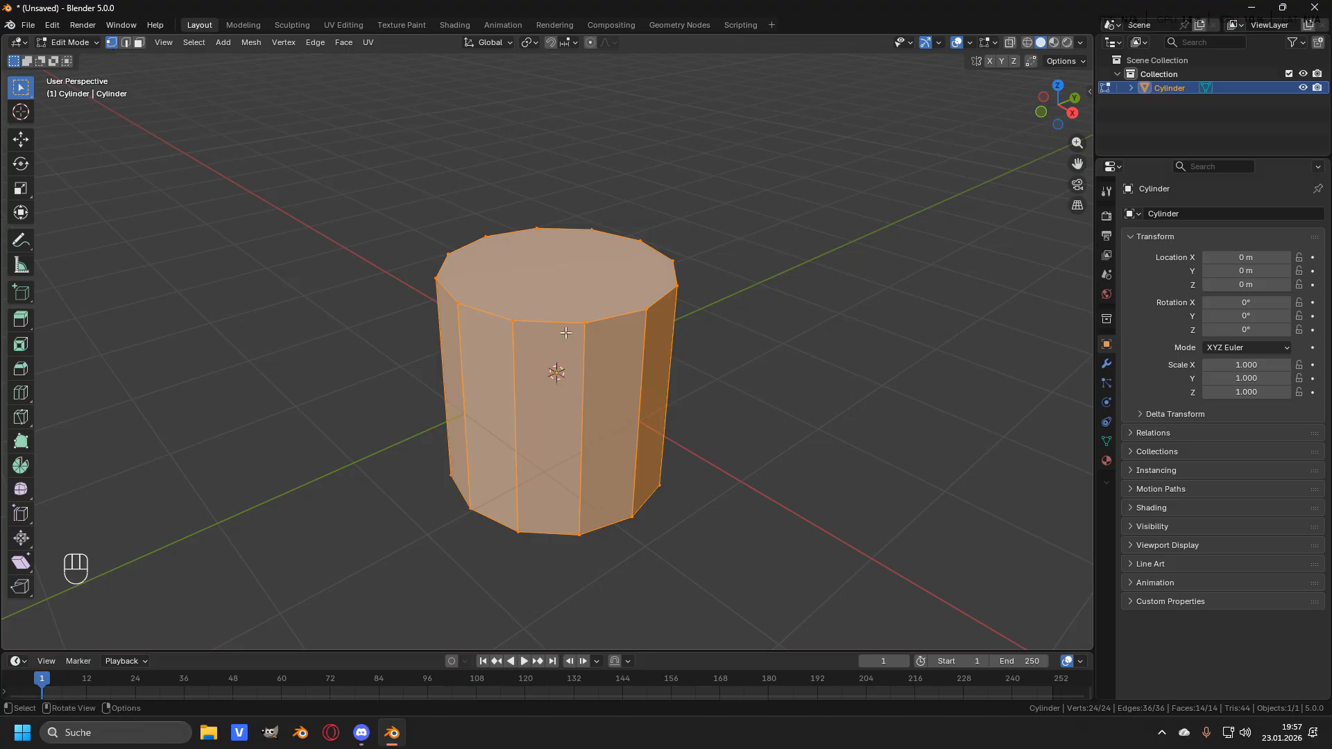
pyautogui.click(590, 325)
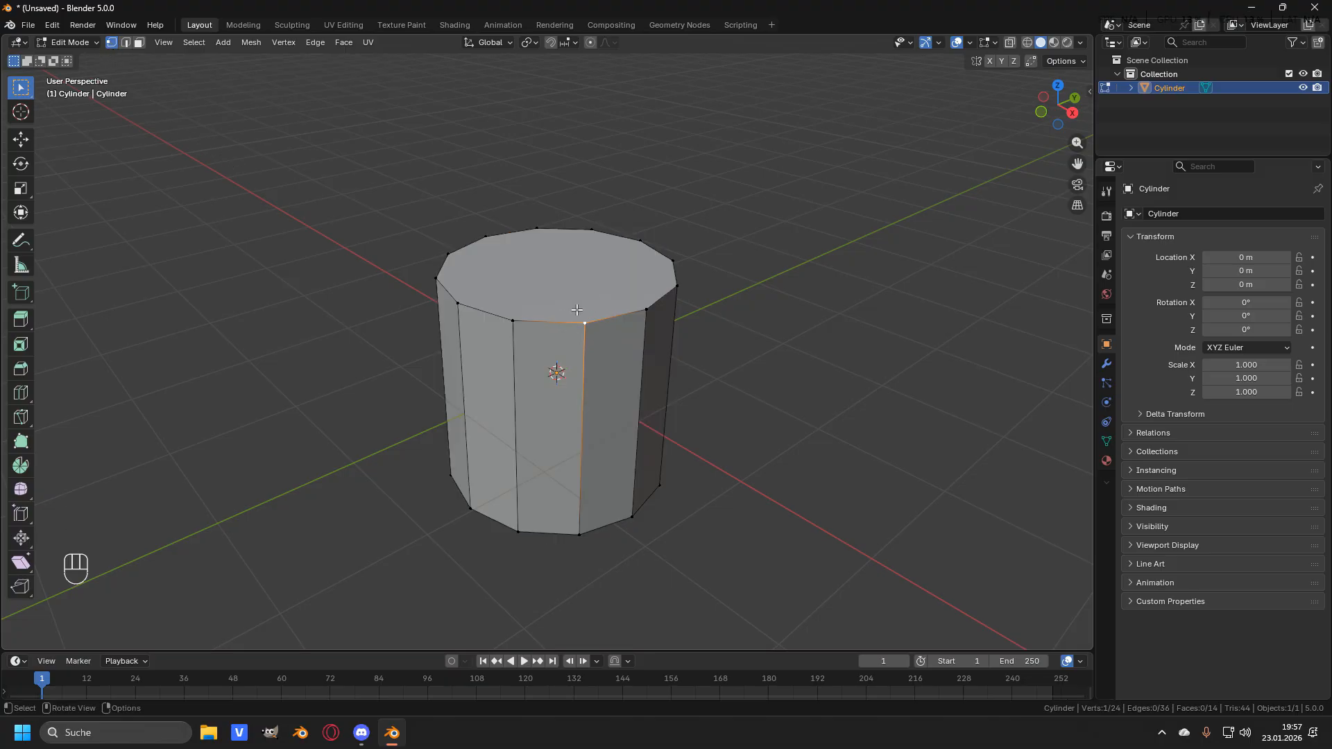
pyautogui.press('2')
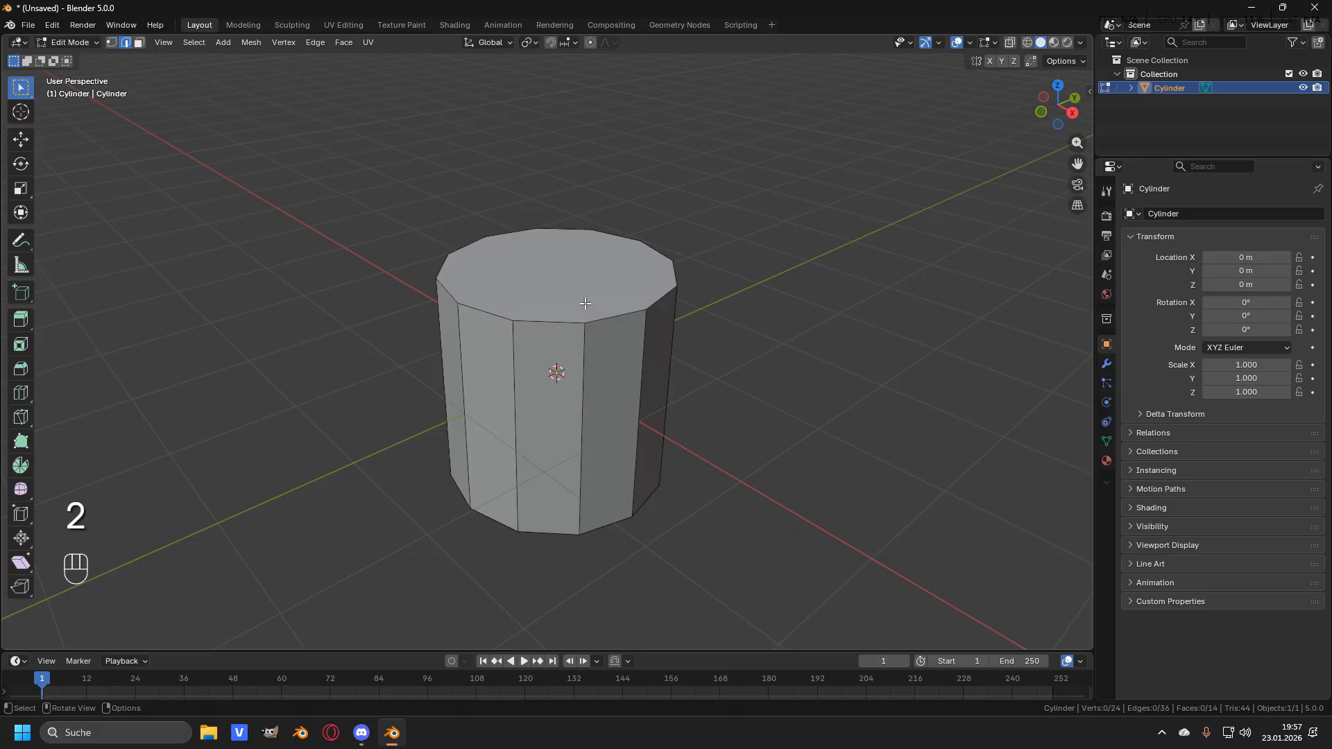
pyautogui.click(557, 314)
# - Select the cylinder's top face in face select mode
pyautogui.press('3')
pyautogui.click(568, 279)
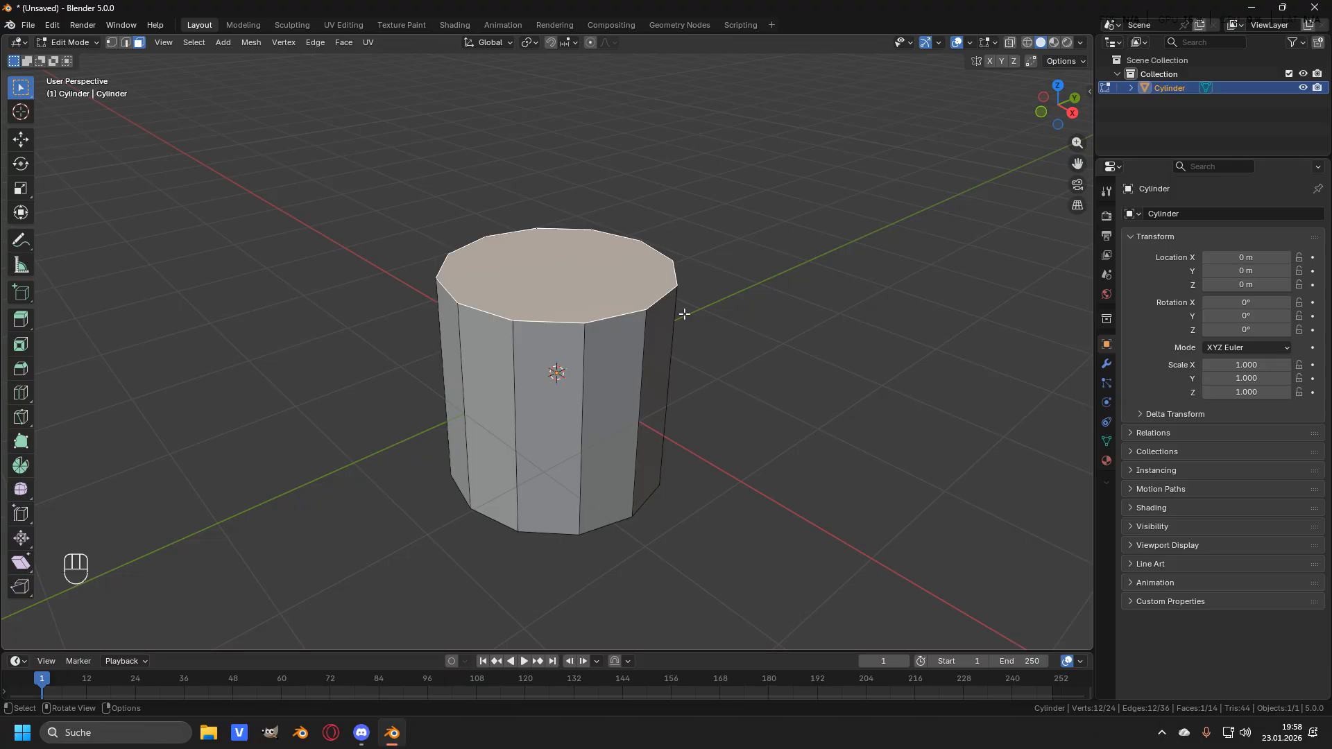
# - Select all of the cylinder's geometry in vertex mode and scale it up by about 7
pyautogui.press('Tab')
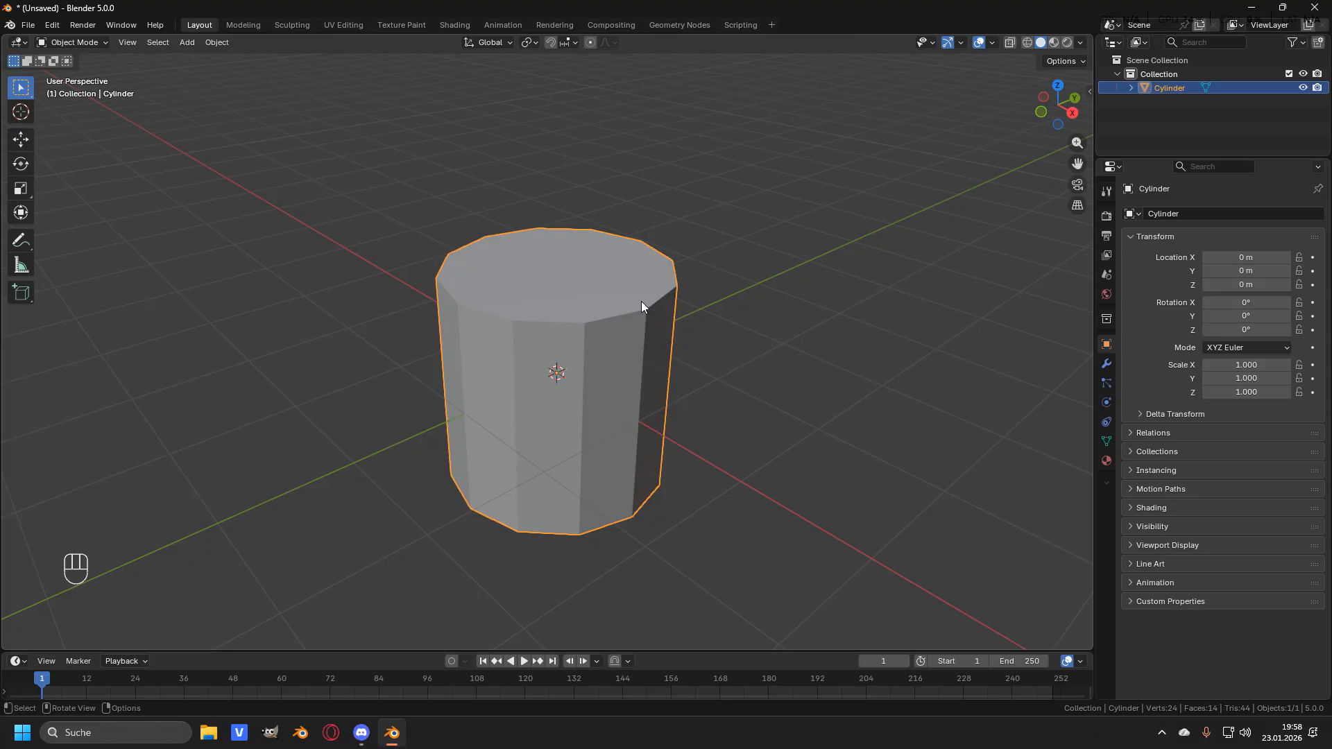
pyautogui.press('Tab')
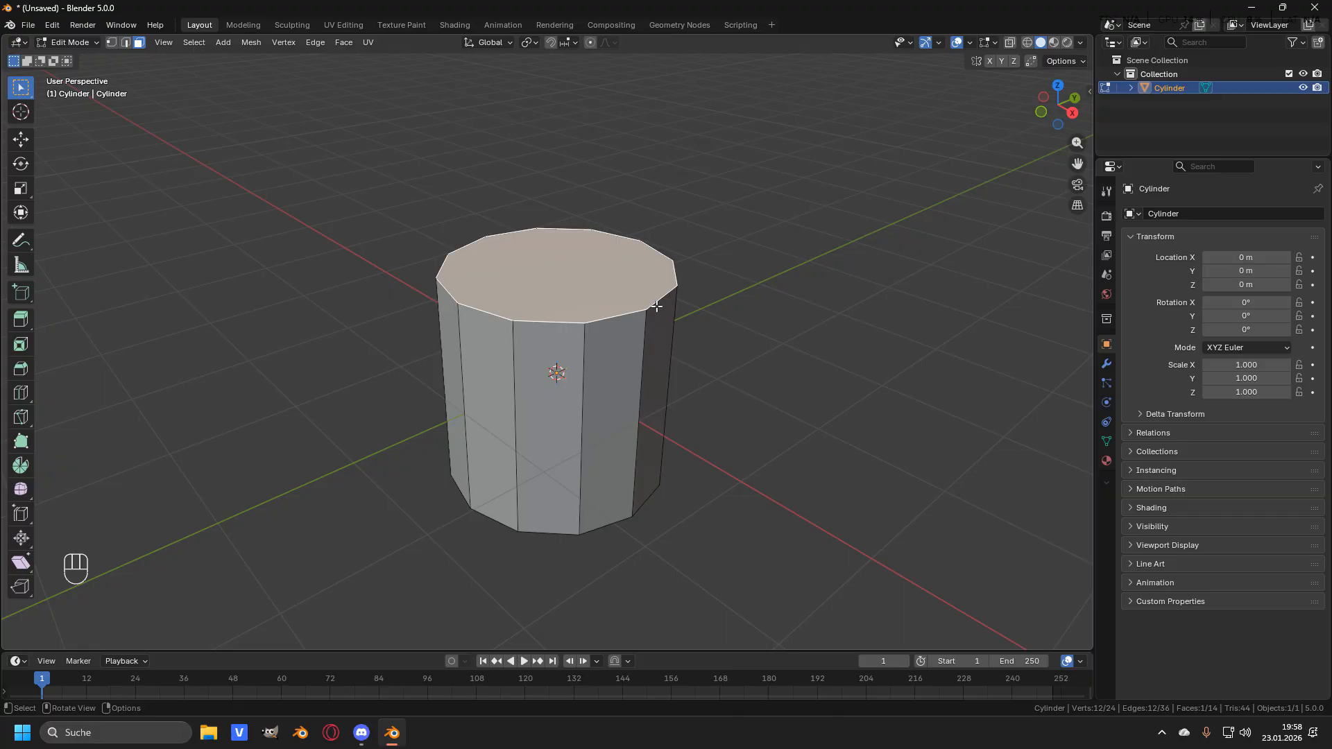
pyautogui.press('a')
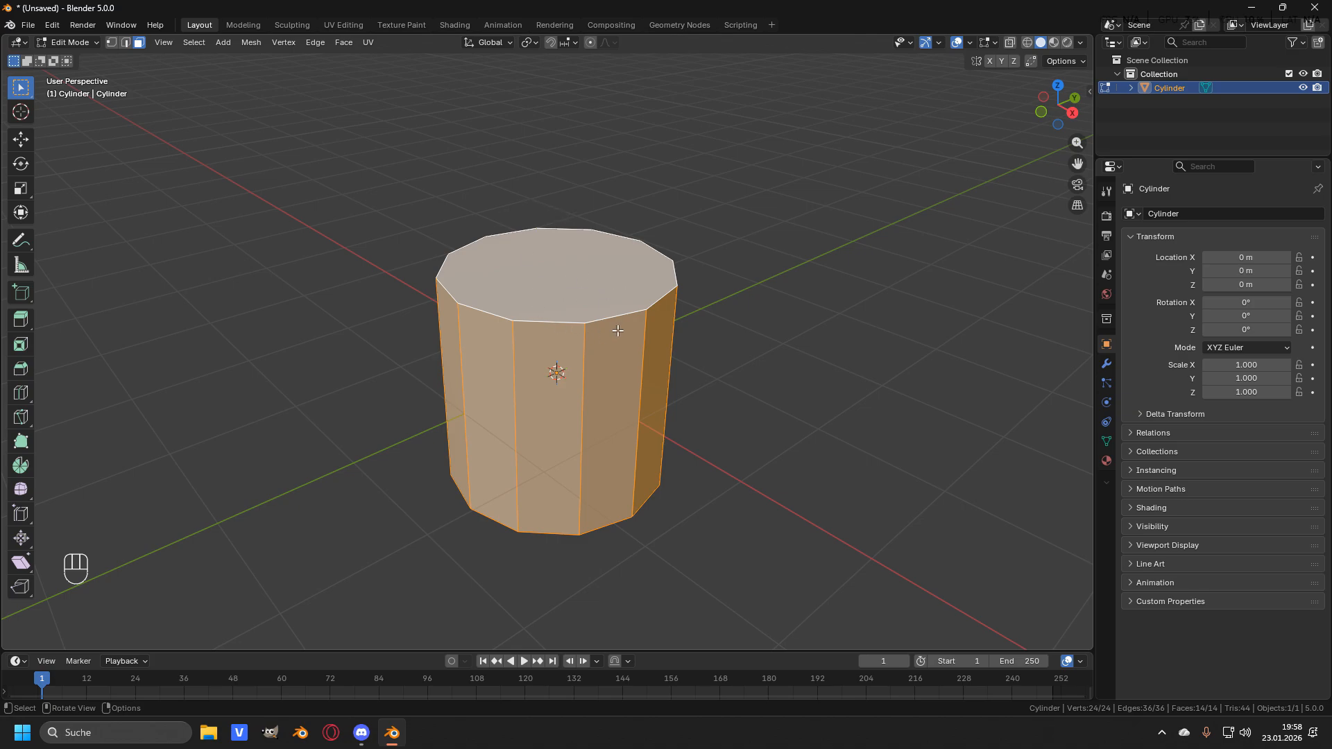
pyautogui.press('2')
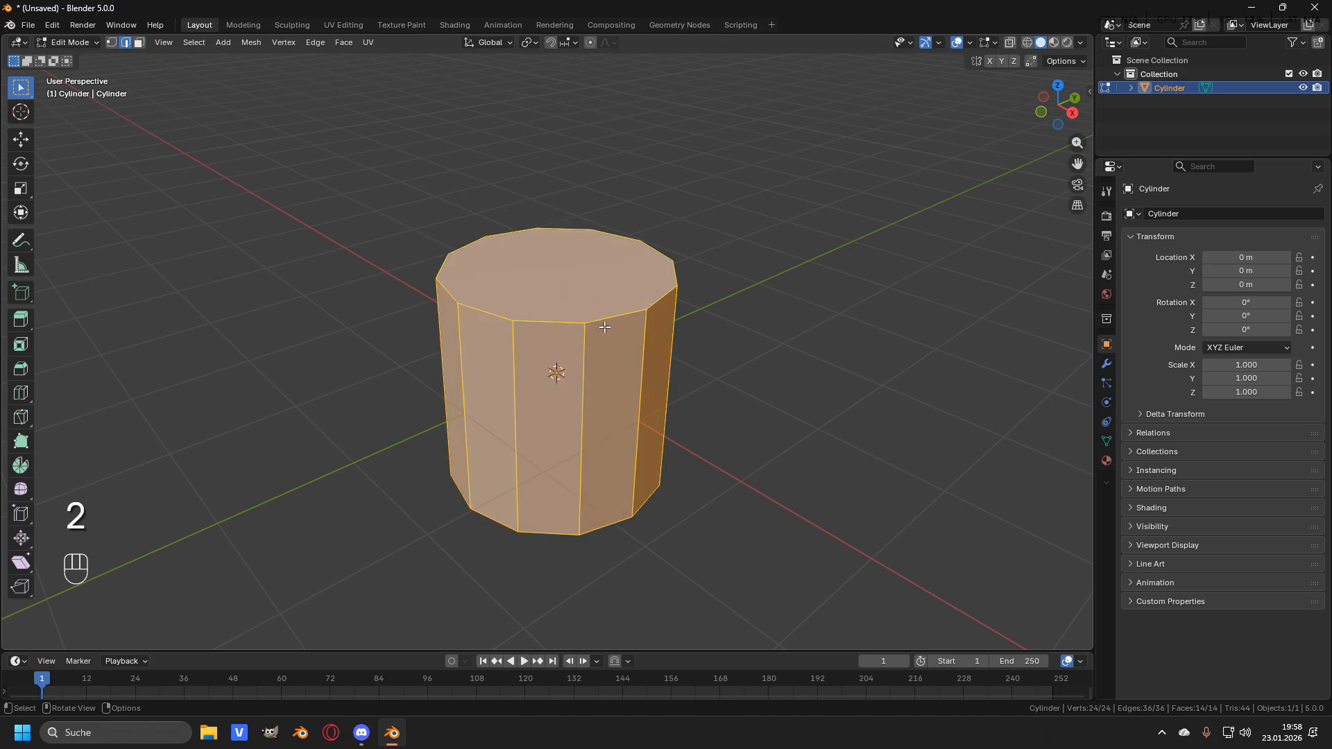
pyautogui.press('1')
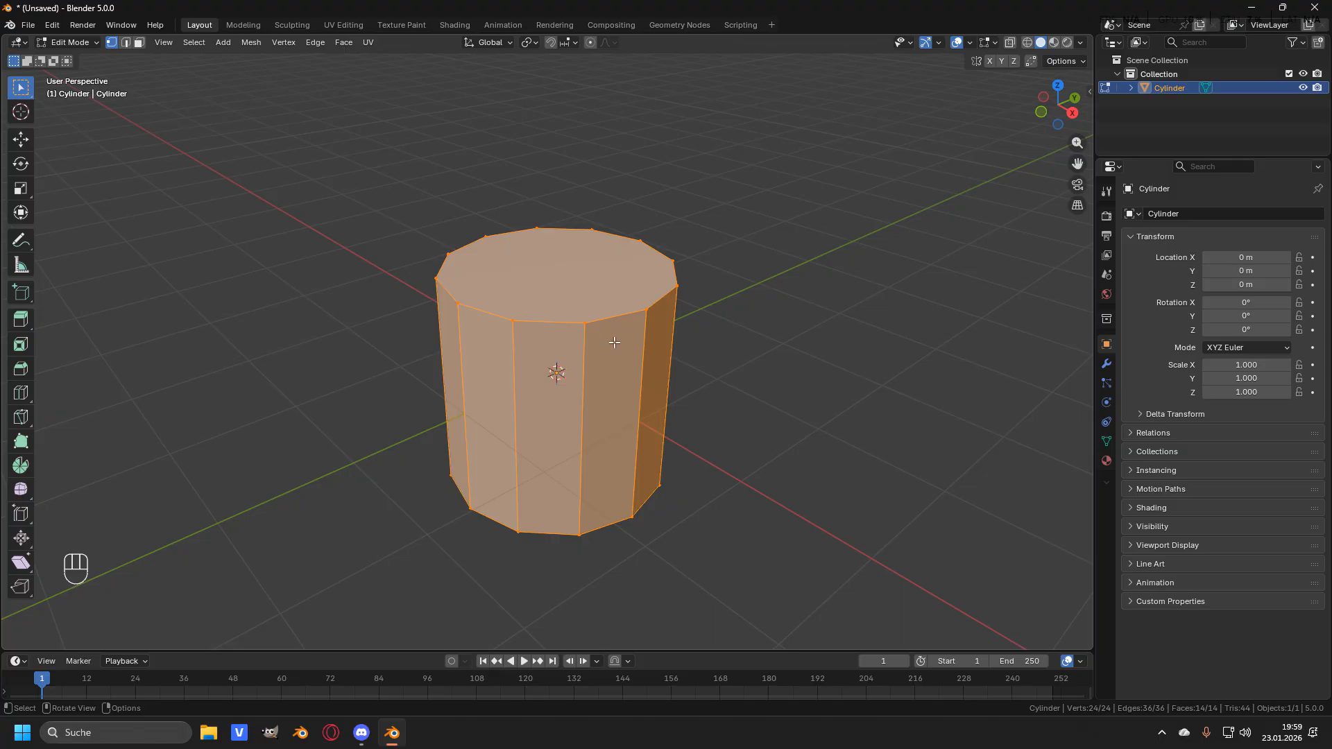
pyautogui.press('1')
pyautogui.scroll(-8, 684, 302)
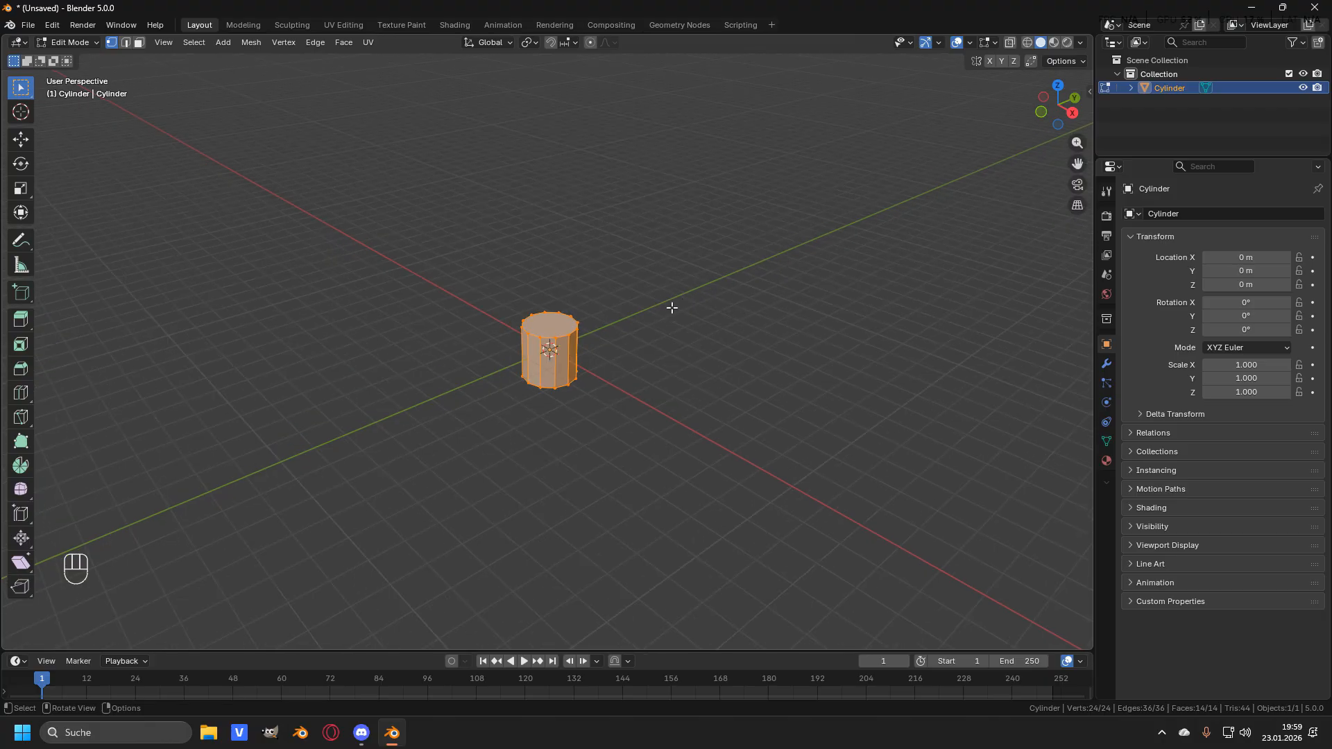
pyautogui.press('s')
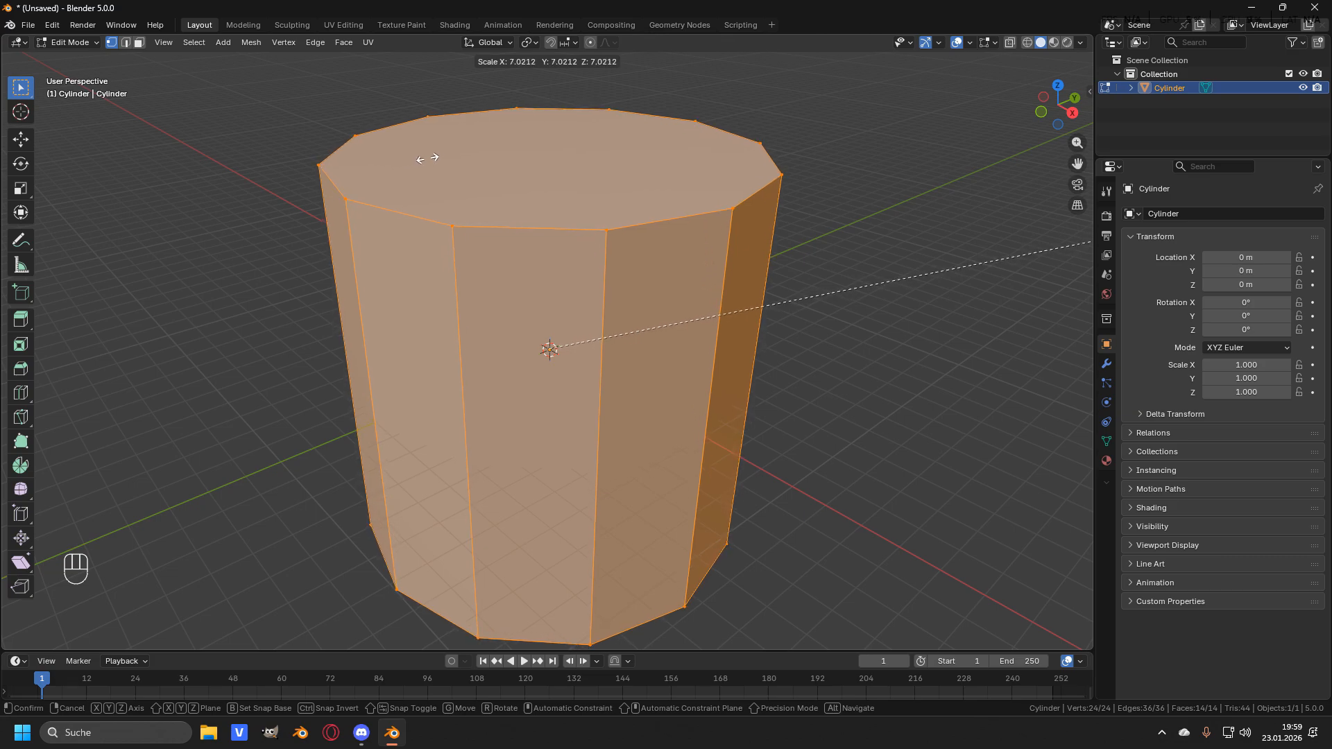
pyautogui.click(426, 158)
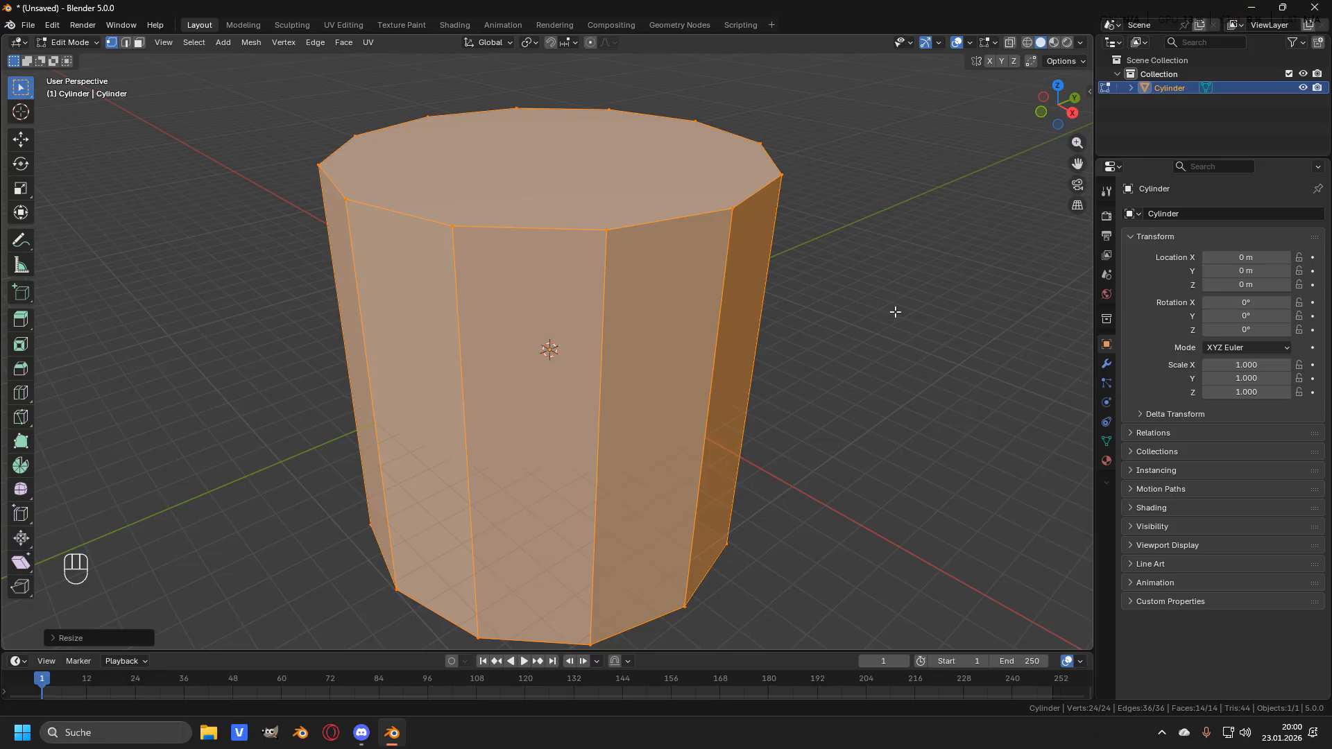
# - Flatten the cylinder by scaling all its geometry along Z to about 0.08
pyautogui.press('s')
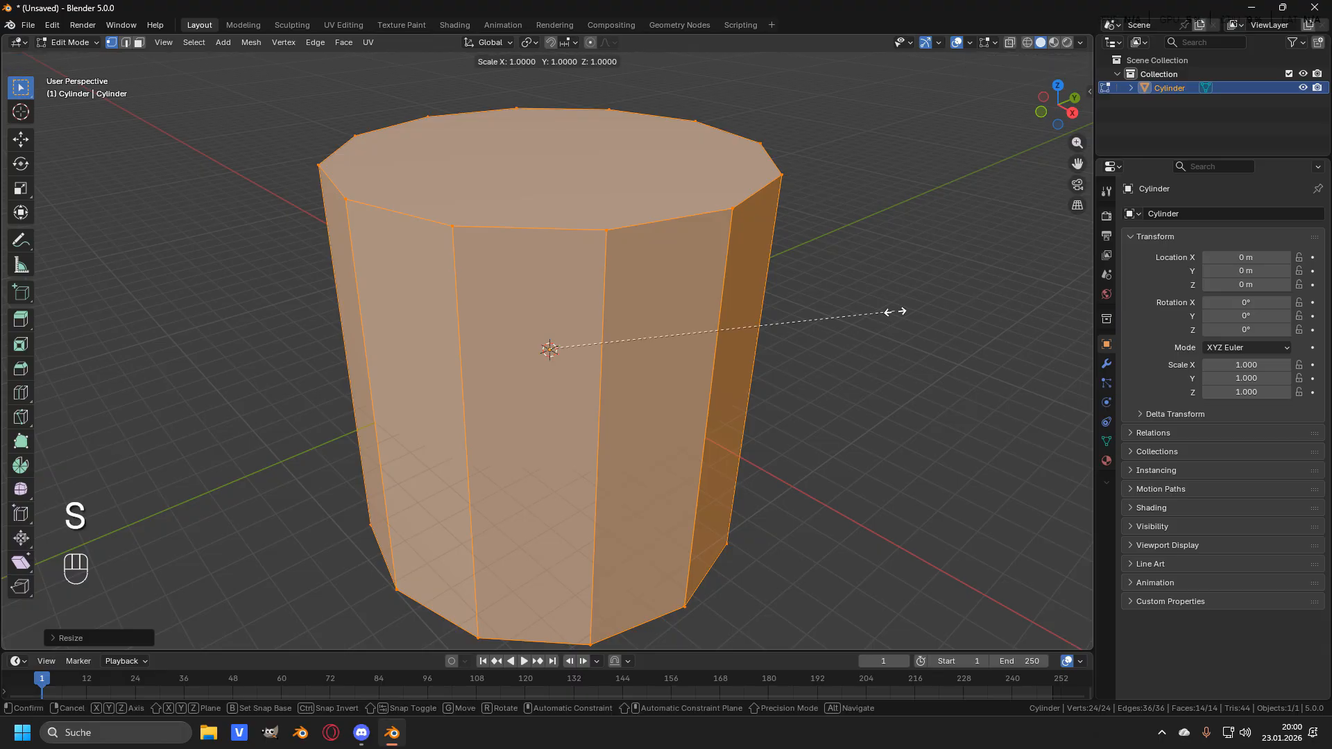
pyautogui.press('z')
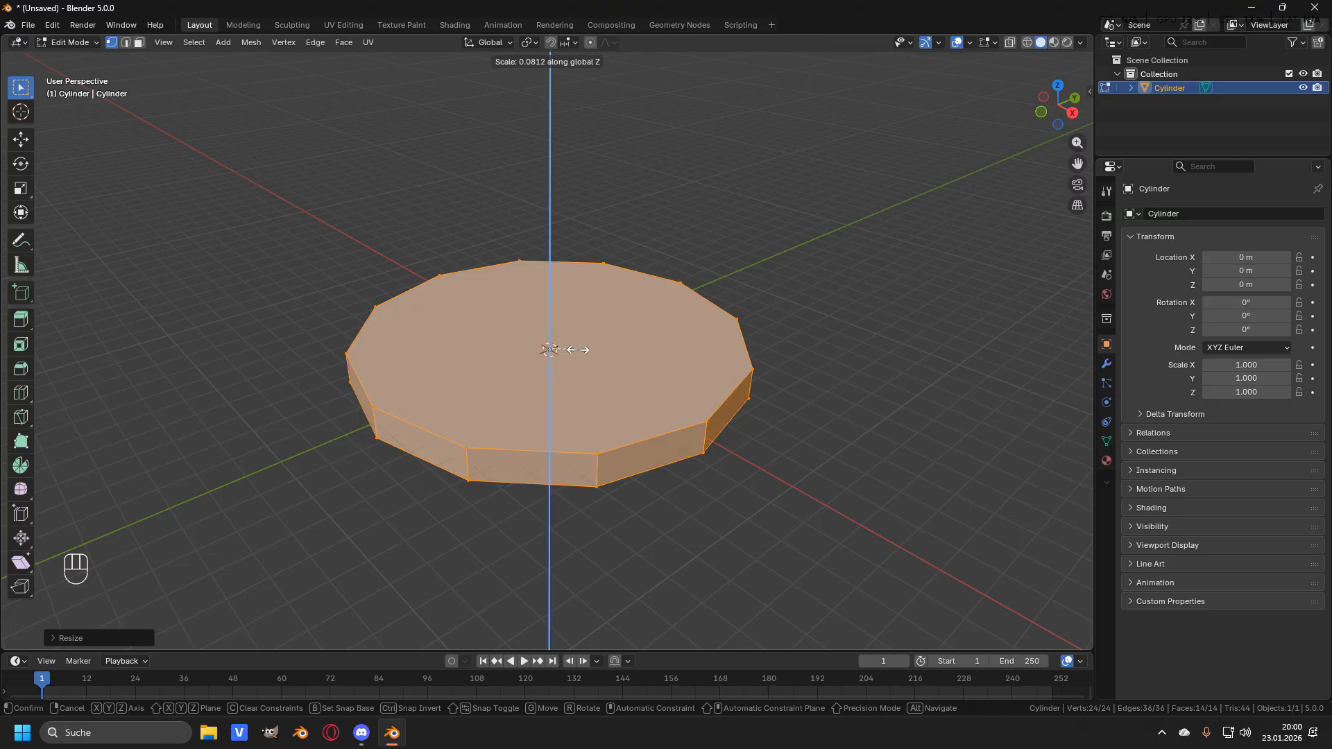
pyautogui.click(579, 351)
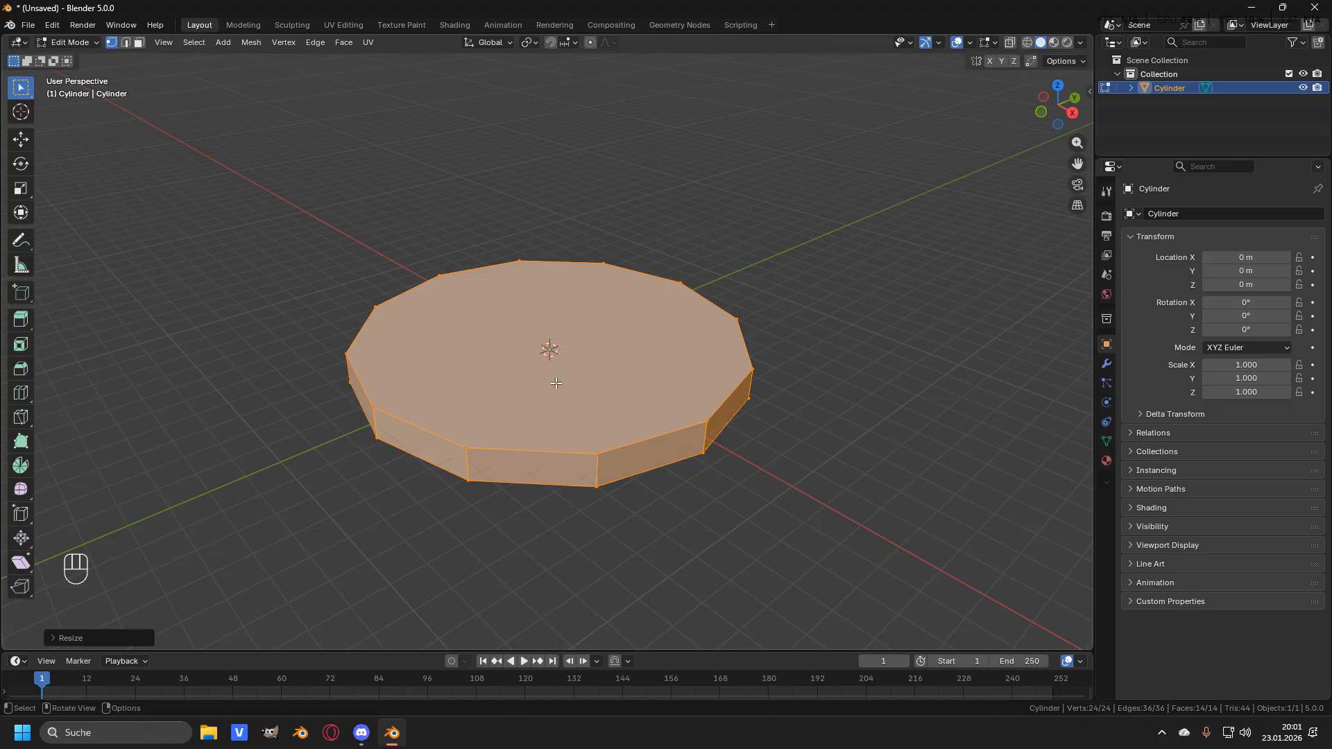
# - Rename the cylinder object to dirt
pyautogui.scroll(3, 556, 383)
pyautogui.moveTo(557, 383); pyautogui.dragTo(669, 335, button='middle')
pyautogui.moveTo(556, 301)
pyautogui.mouseDown(button='middle')
pyautogui.moveTo(550, 316)
pyautogui.moveTo(567, 298)
pyautogui.mouseUp(button='middle')
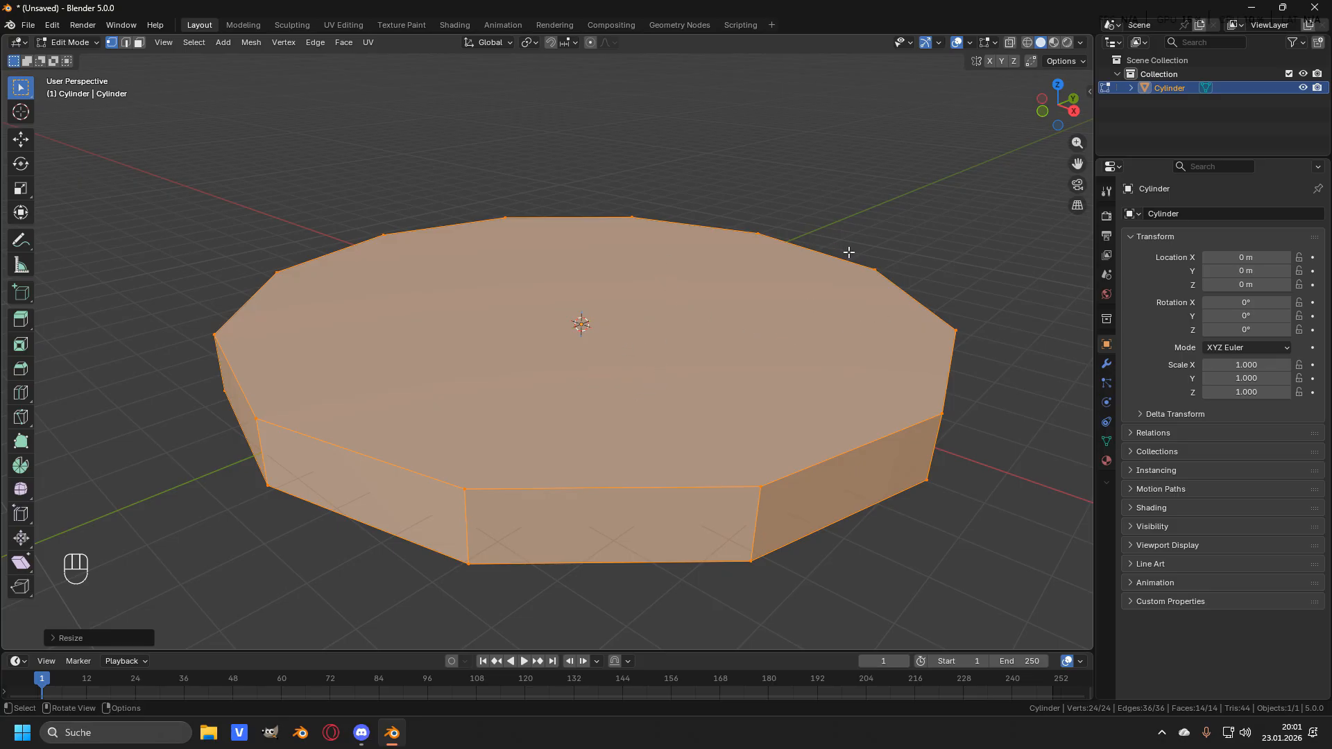
pyautogui.click(1176, 89)
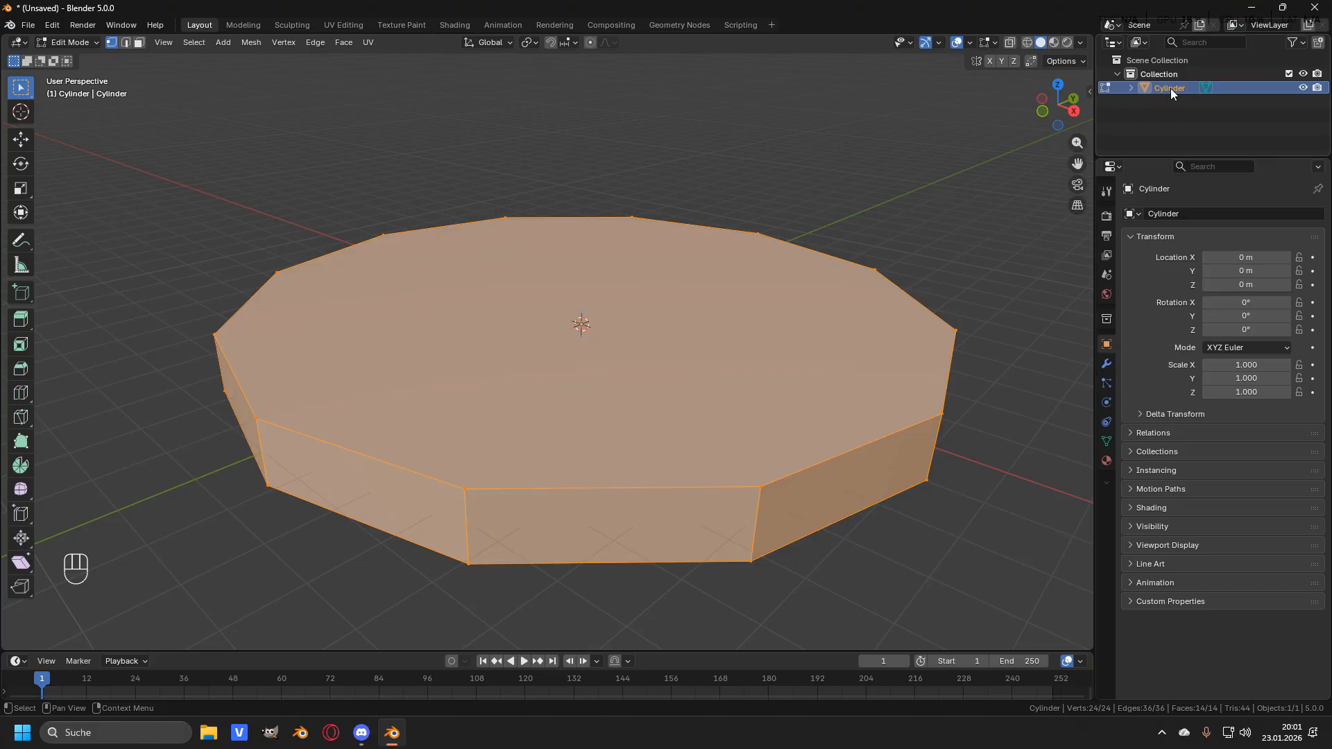
pyautogui.press('F2')
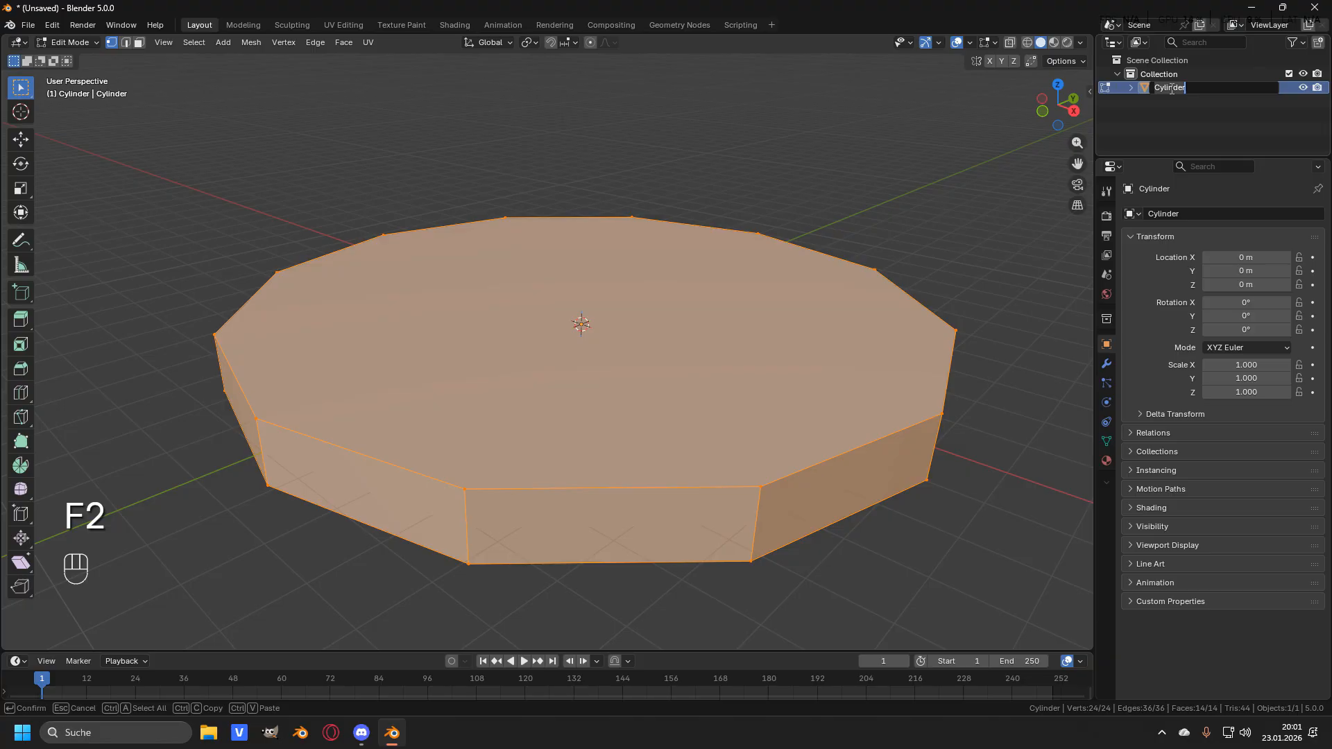
pyautogui.write('c')
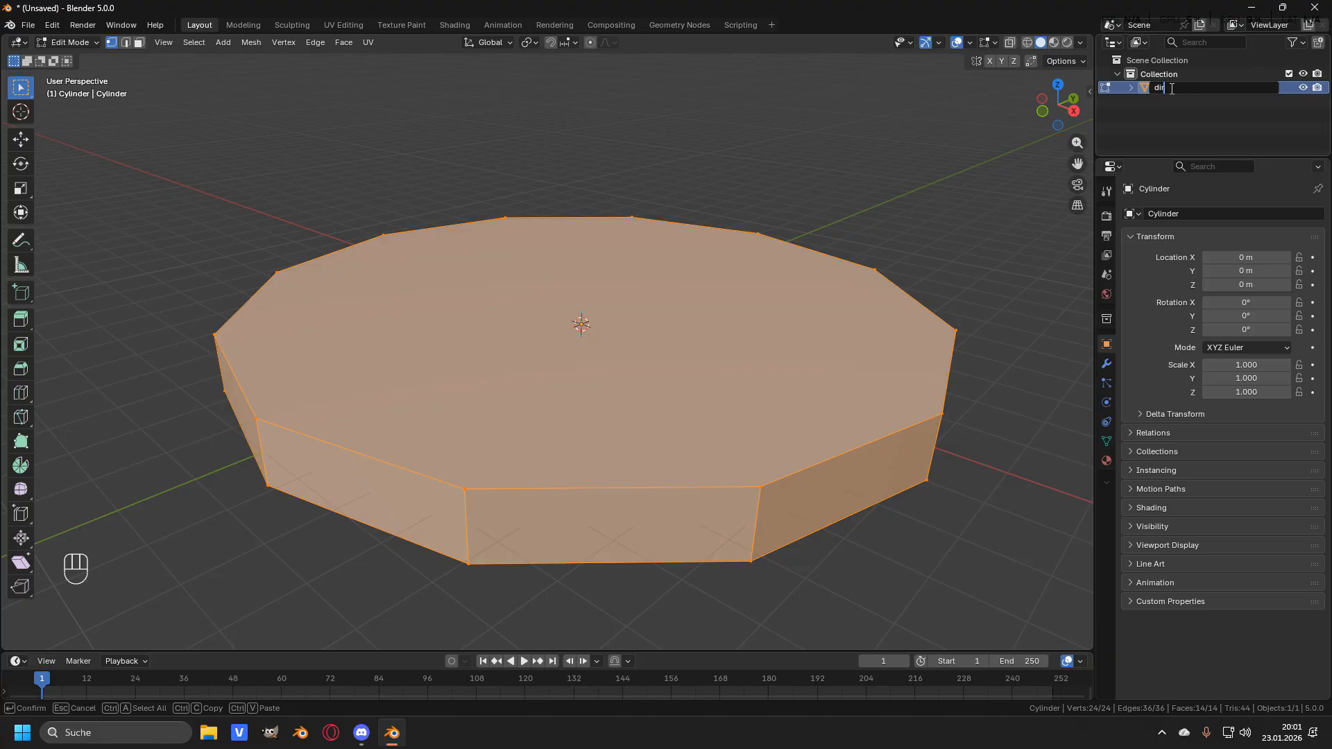
pyautogui.write('irt')
pyautogui.press('Return')
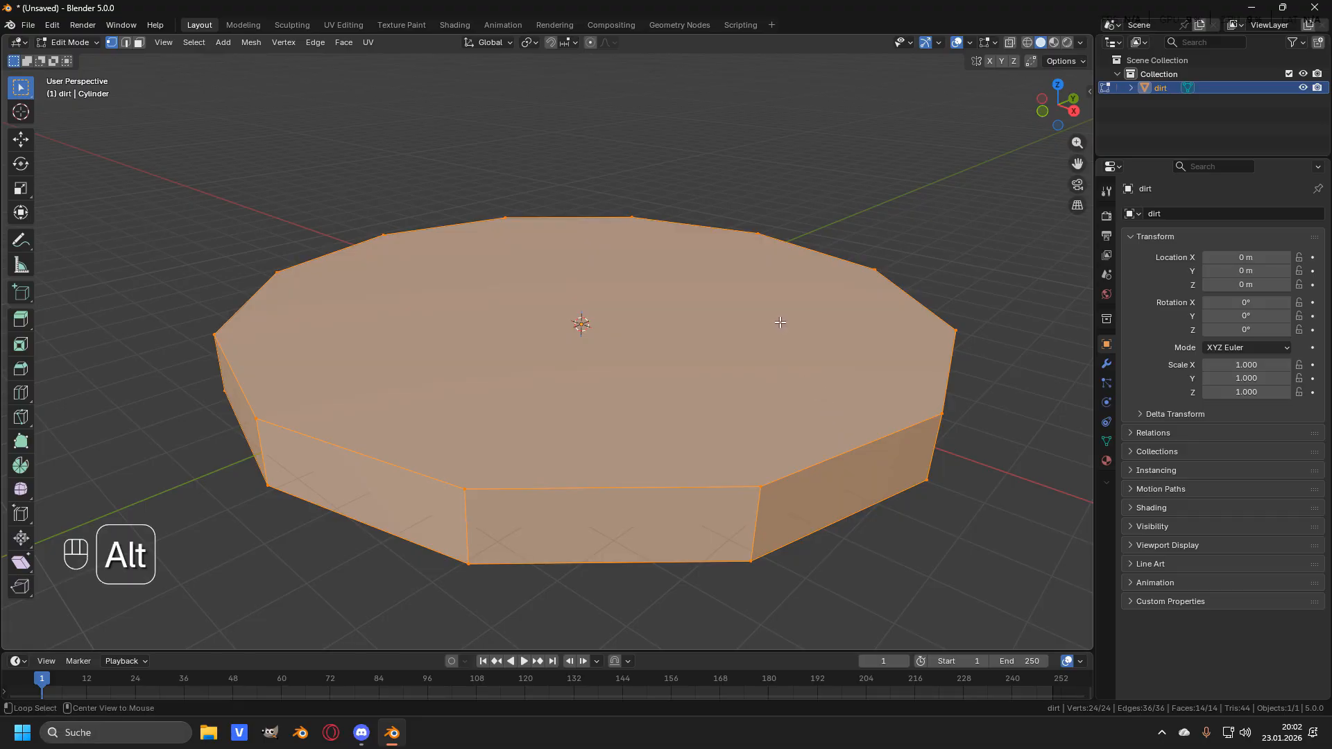
# - Deselect everything, create a new material for the object and name it dirt
pyautogui.hotkey('alt', 'a')
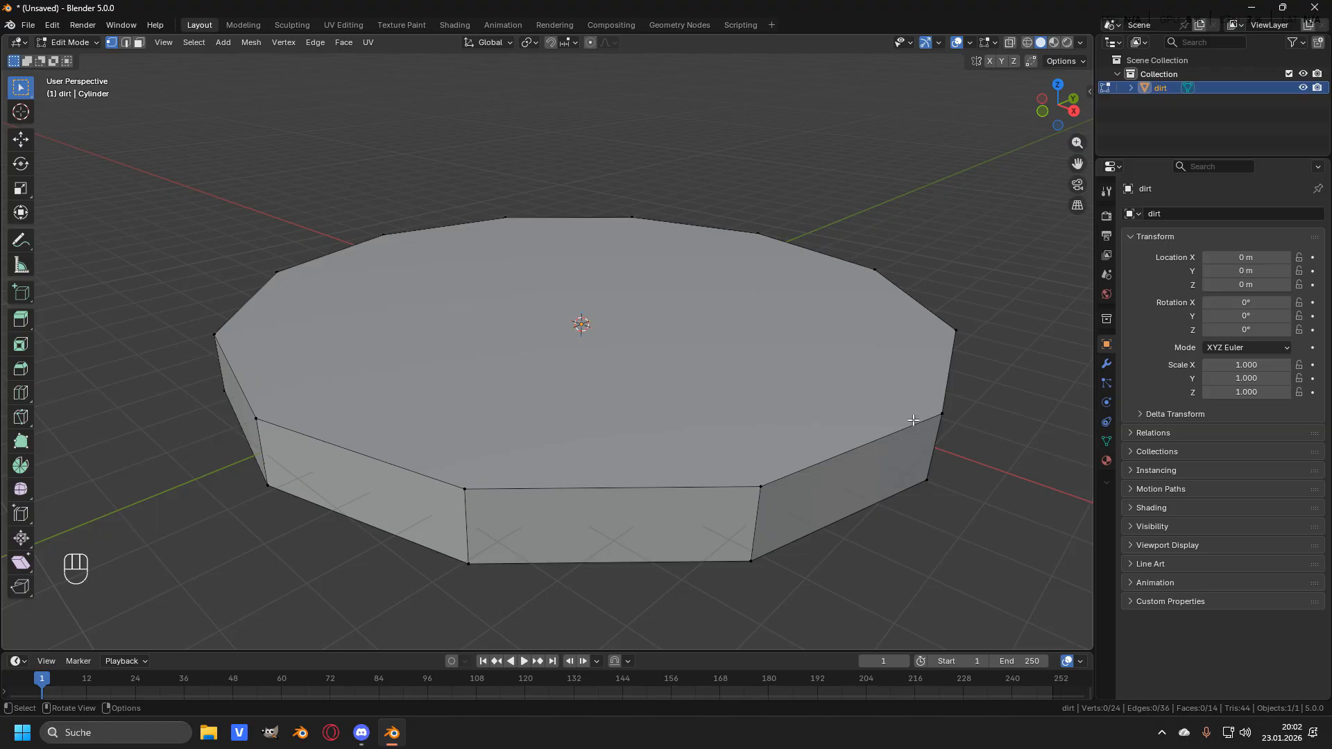
pyautogui.click(1105, 462)
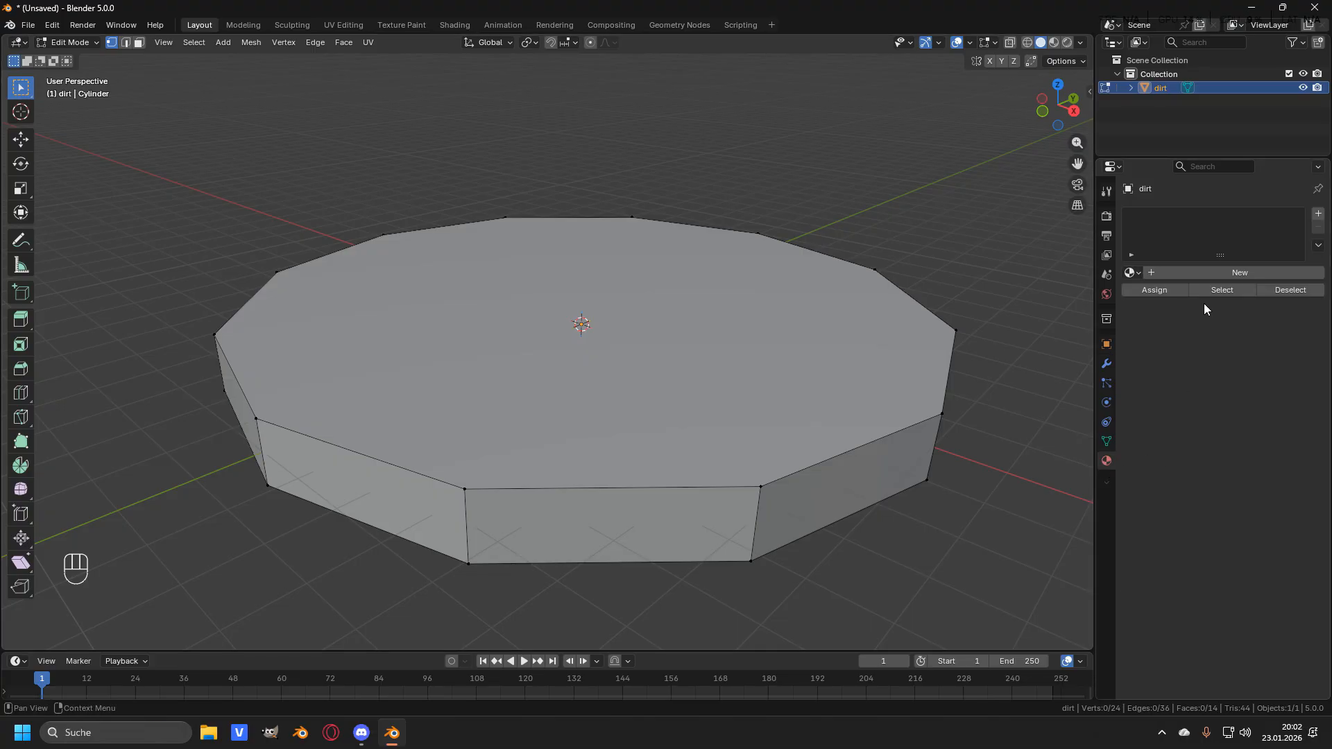
pyautogui.click(1220, 273)
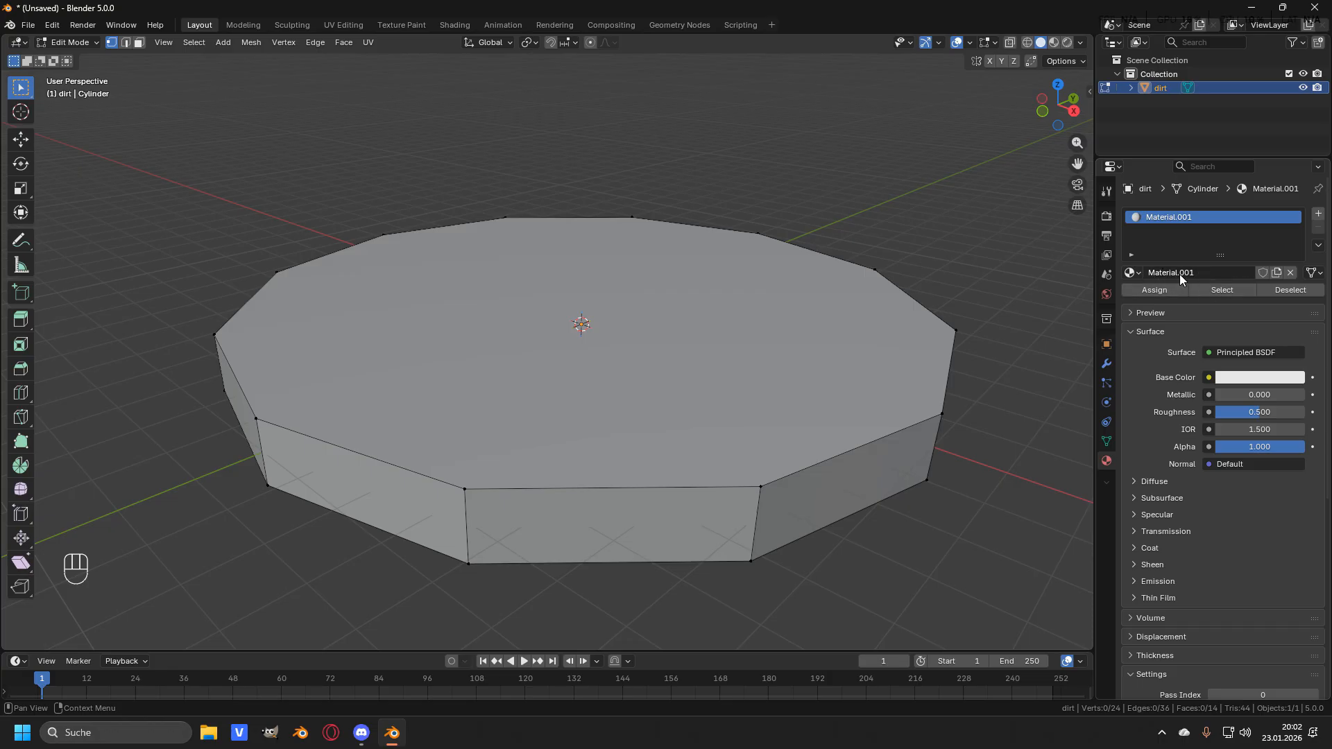
pyautogui.click(1179, 274)
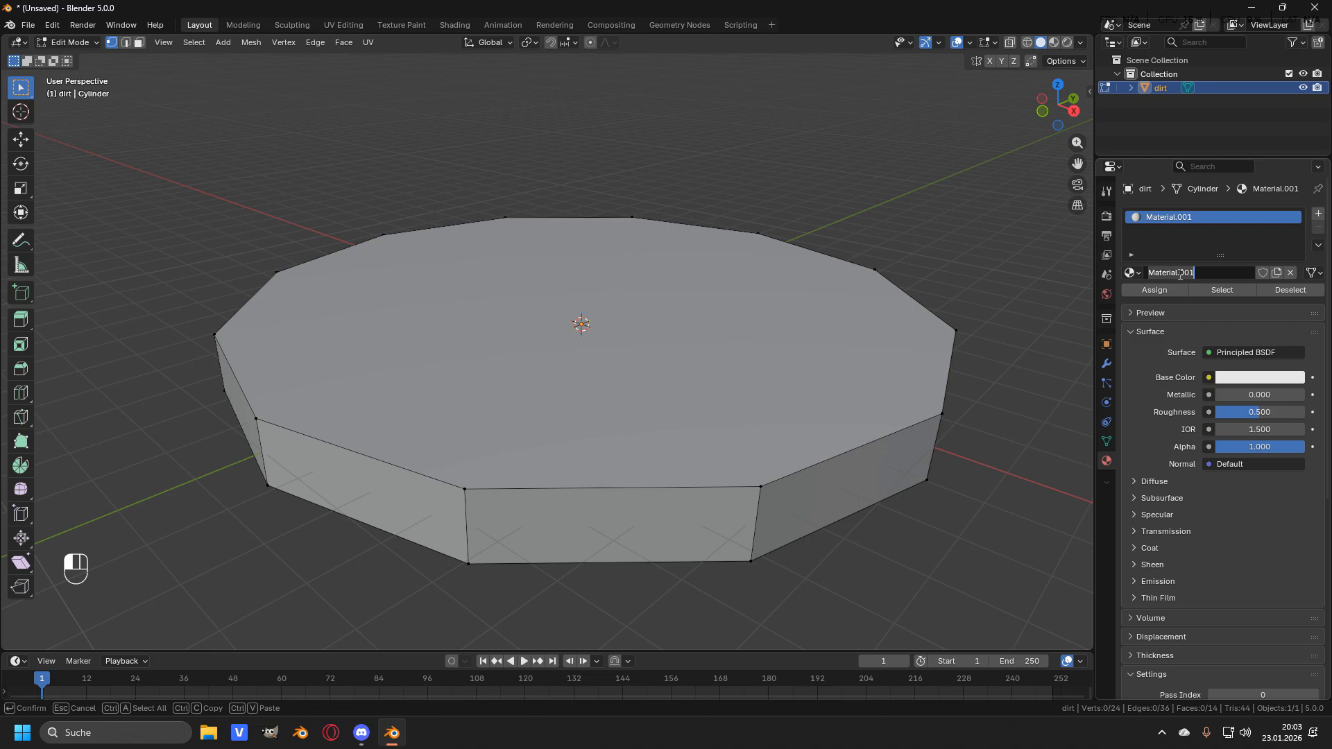
pyautogui.write('dirt')
pyautogui.press('Return')
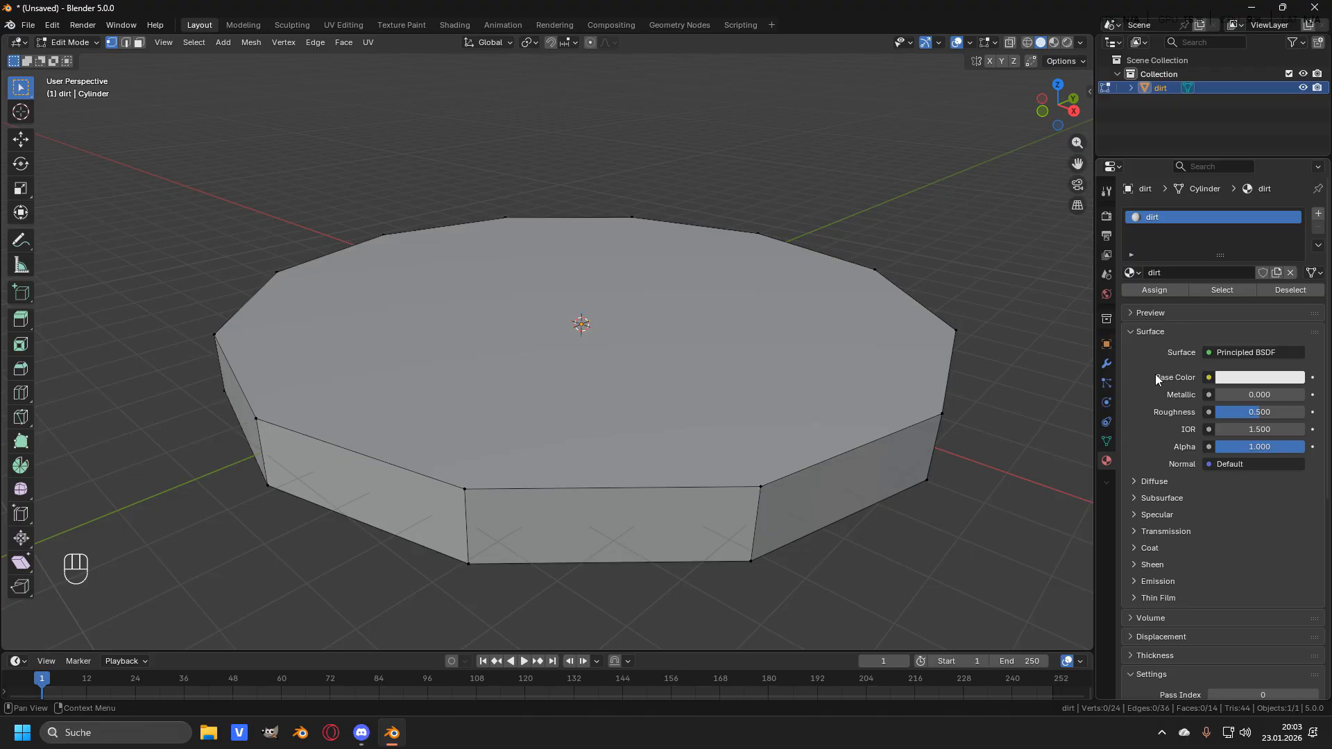
# - Give the dirt material a light orange base color and switch the viewport to Material Preview shading
pyautogui.click(1238, 379)
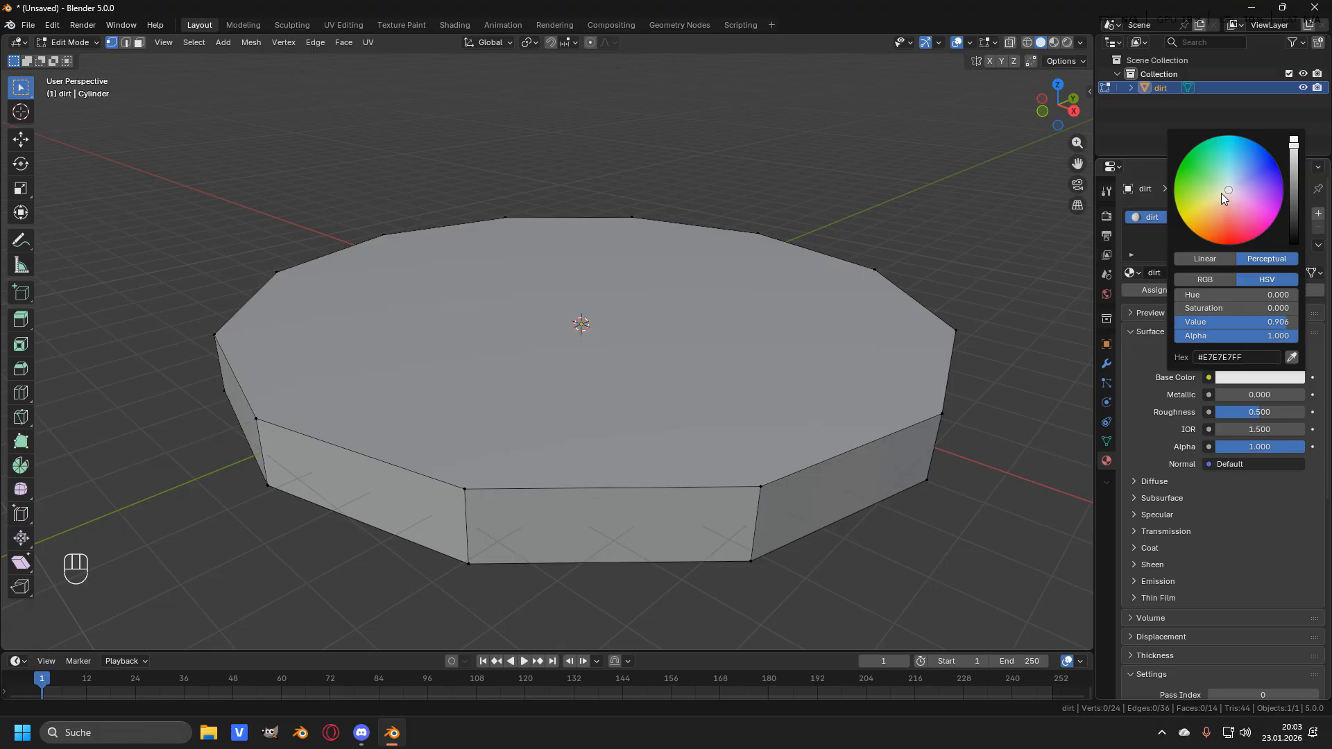
pyautogui.moveTo(1229, 191); pyautogui.dragTo(1213, 214)
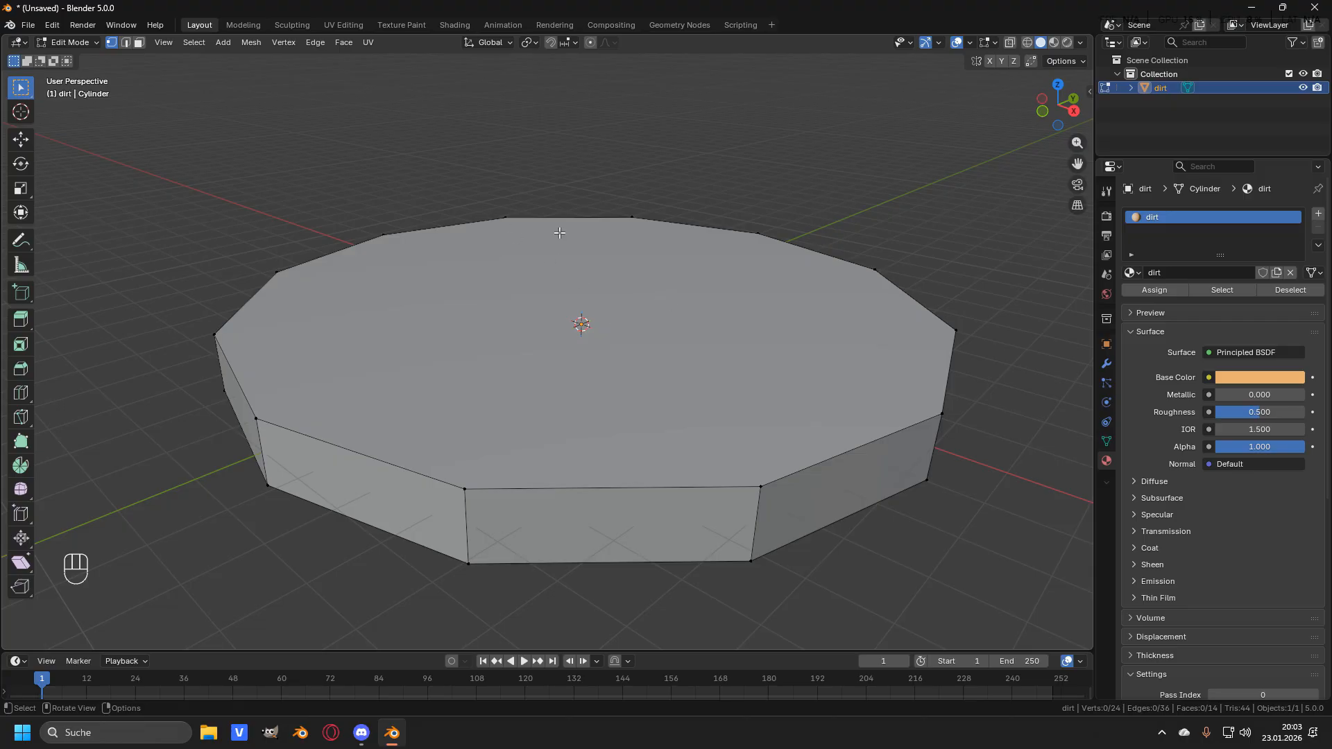
pyautogui.press('z')
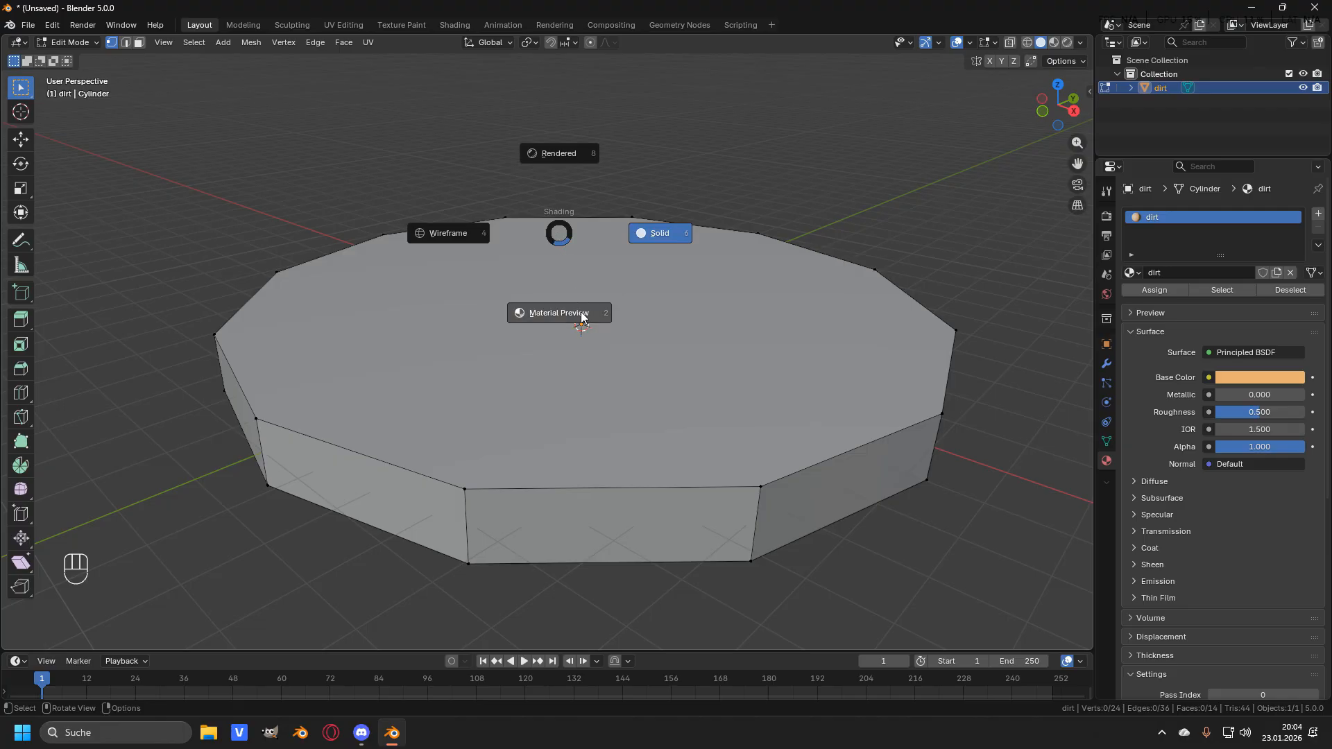
pyautogui.click(544, 325)
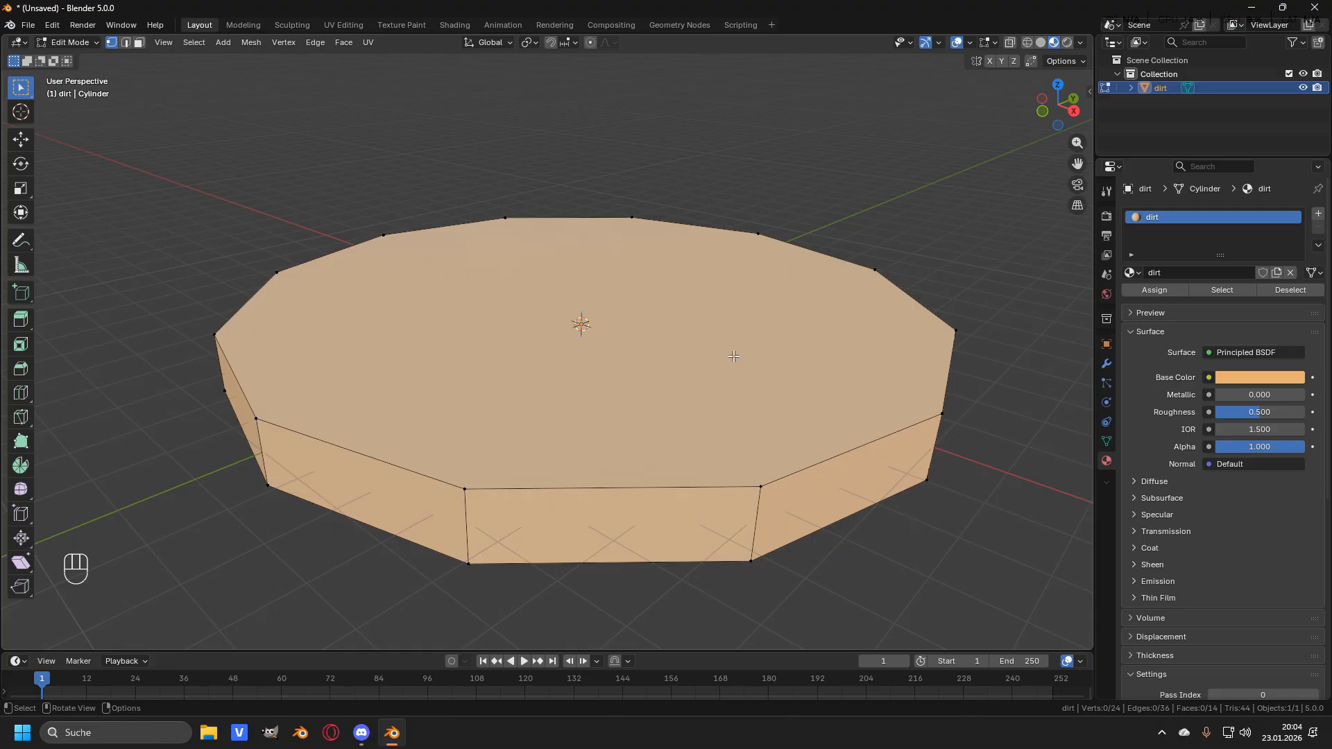
# - Darken the dirt material's base color to a brown tone
pyautogui.click(1247, 377)
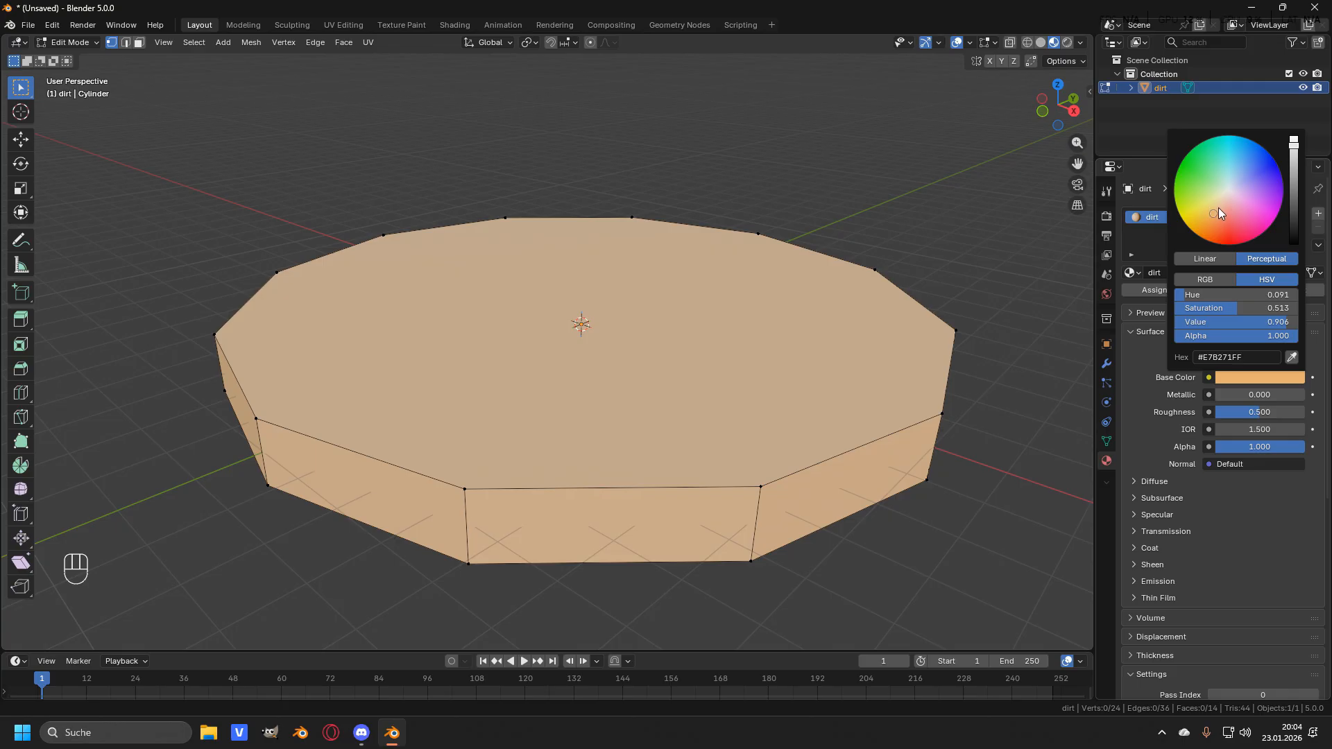
pyautogui.moveTo(1295, 144); pyautogui.dragTo(1294, 199)
pyautogui.moveTo(1213, 208); pyautogui.dragTo(1218, 216)
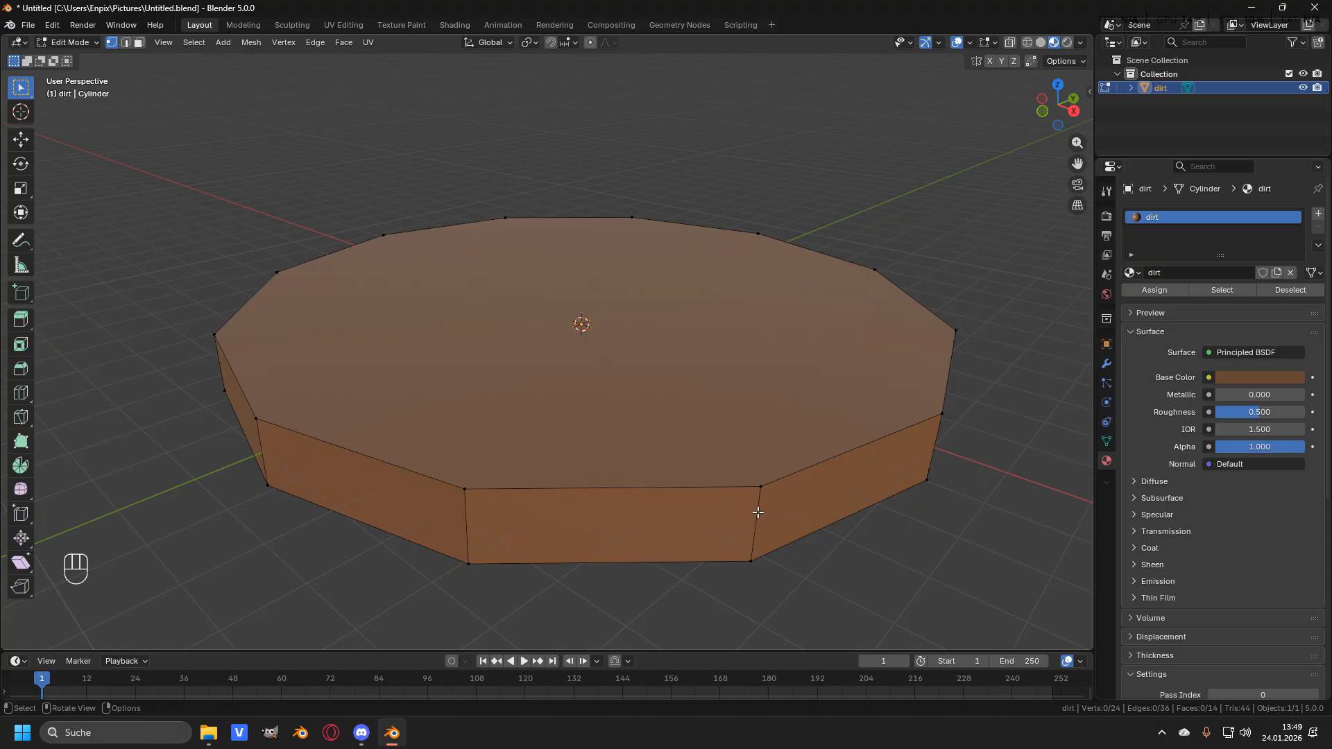
# - Add a horizontal loop cut around the side wall and slide it up close to the top rim
pyautogui.hotkey('ctrl', 'r')
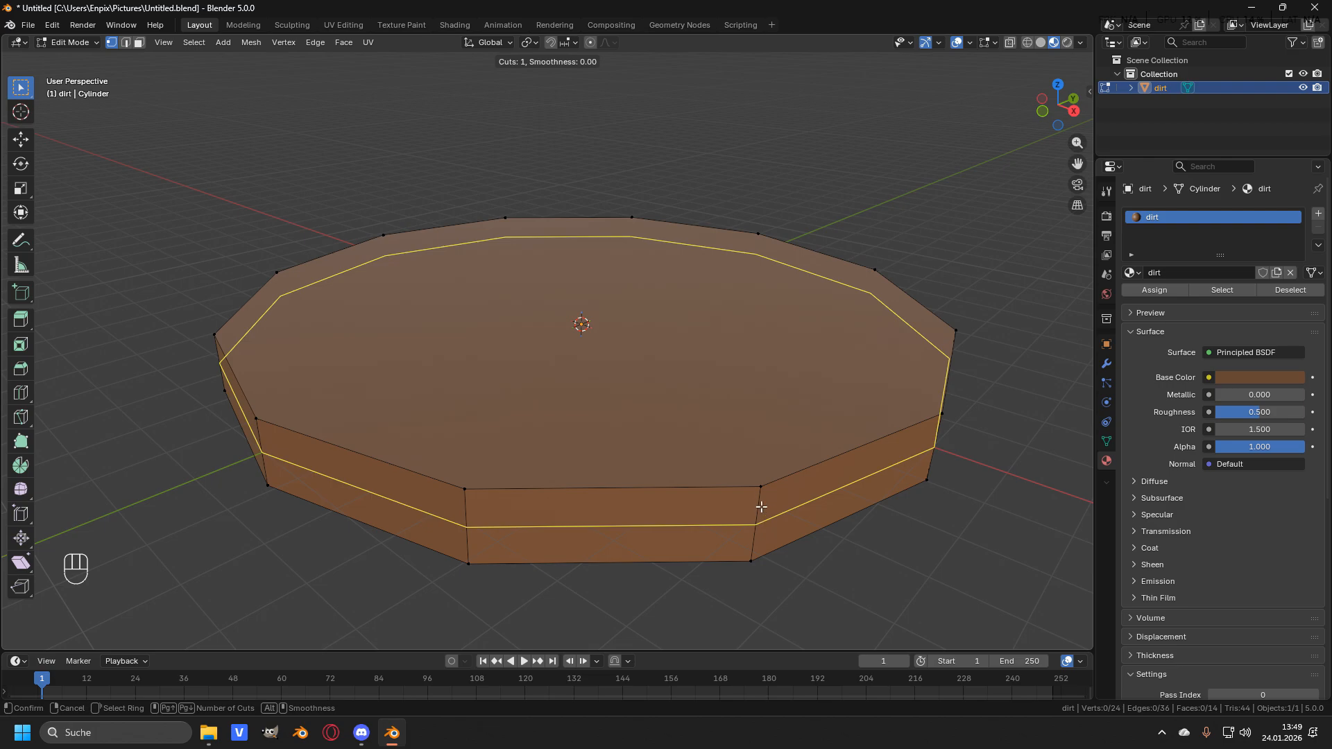
pyautogui.click(469, 512)
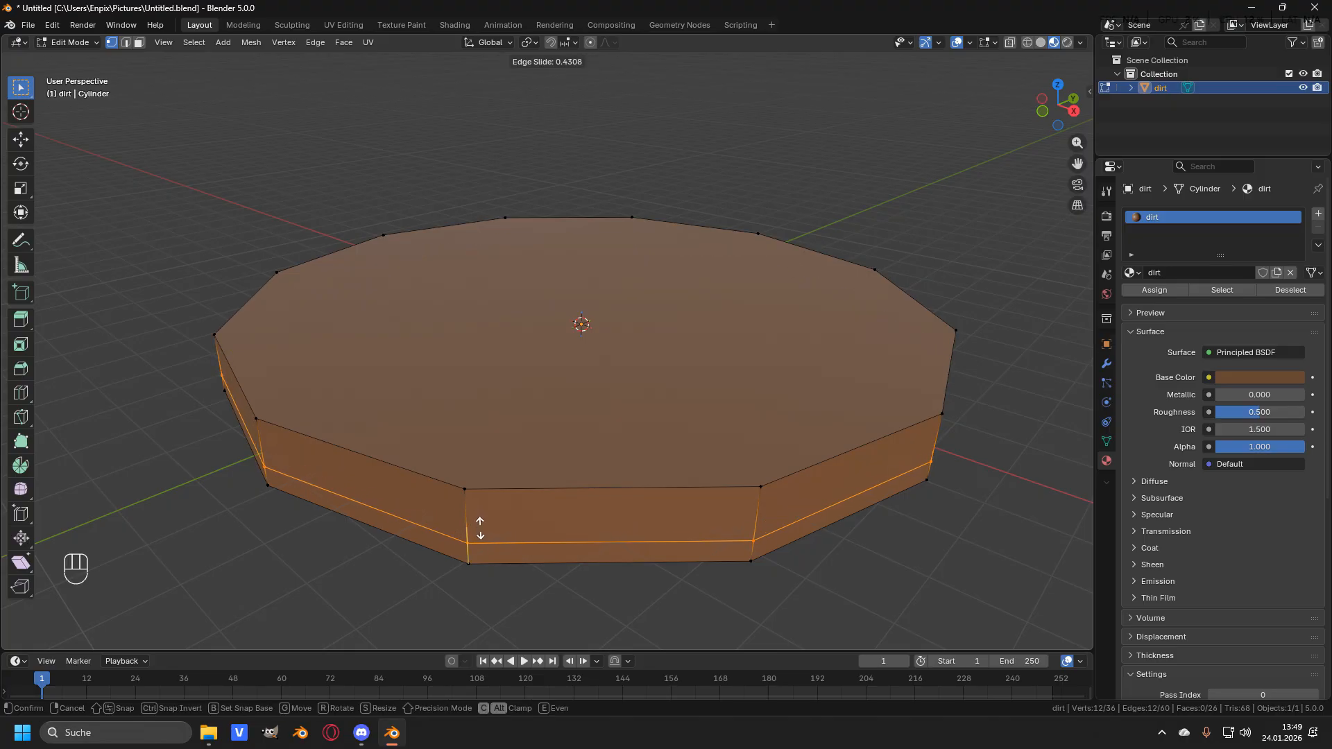
pyautogui.moveTo(480, 511); pyautogui.dragTo(516, 489)
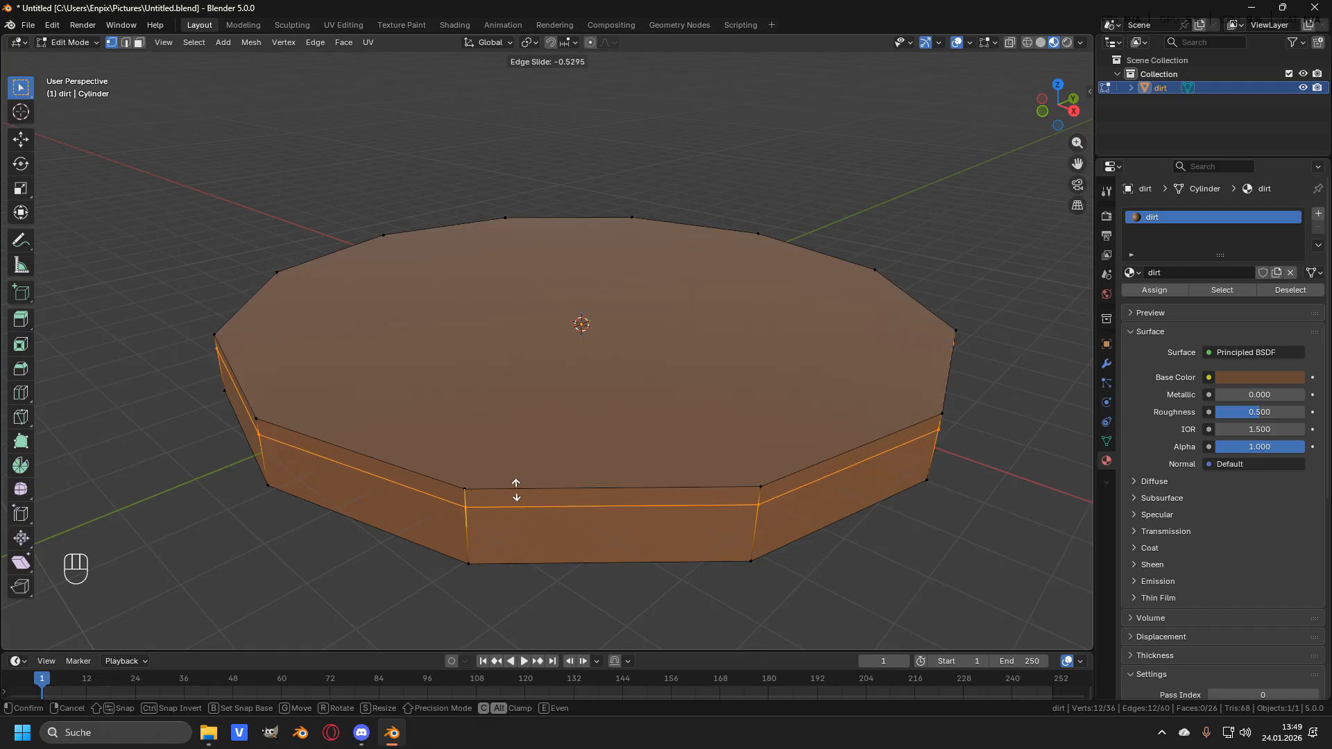
pyautogui.moveTo(516, 490); pyautogui.dragTo(516, 491)
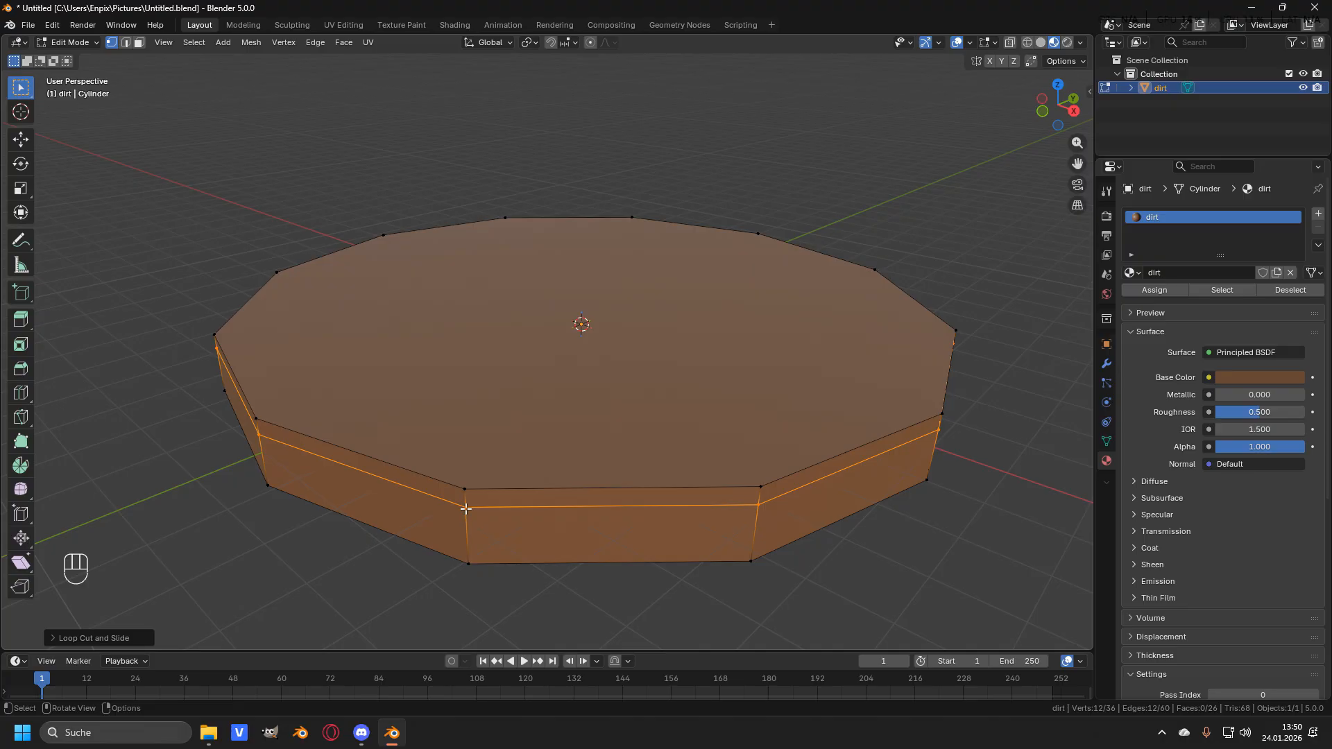
# - Deselect everything, switch to face select mode and select the top face
pyautogui.hotkey('alt', 'a')
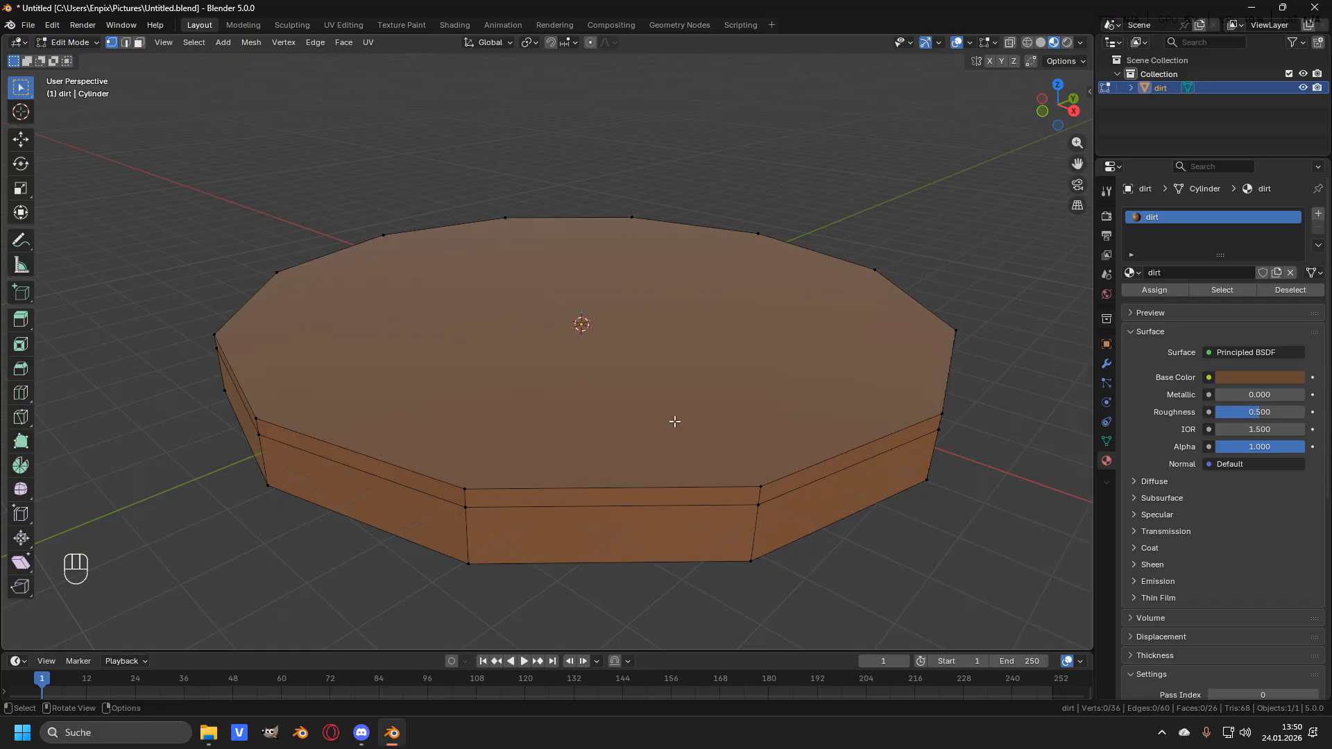
pyautogui.press('3')
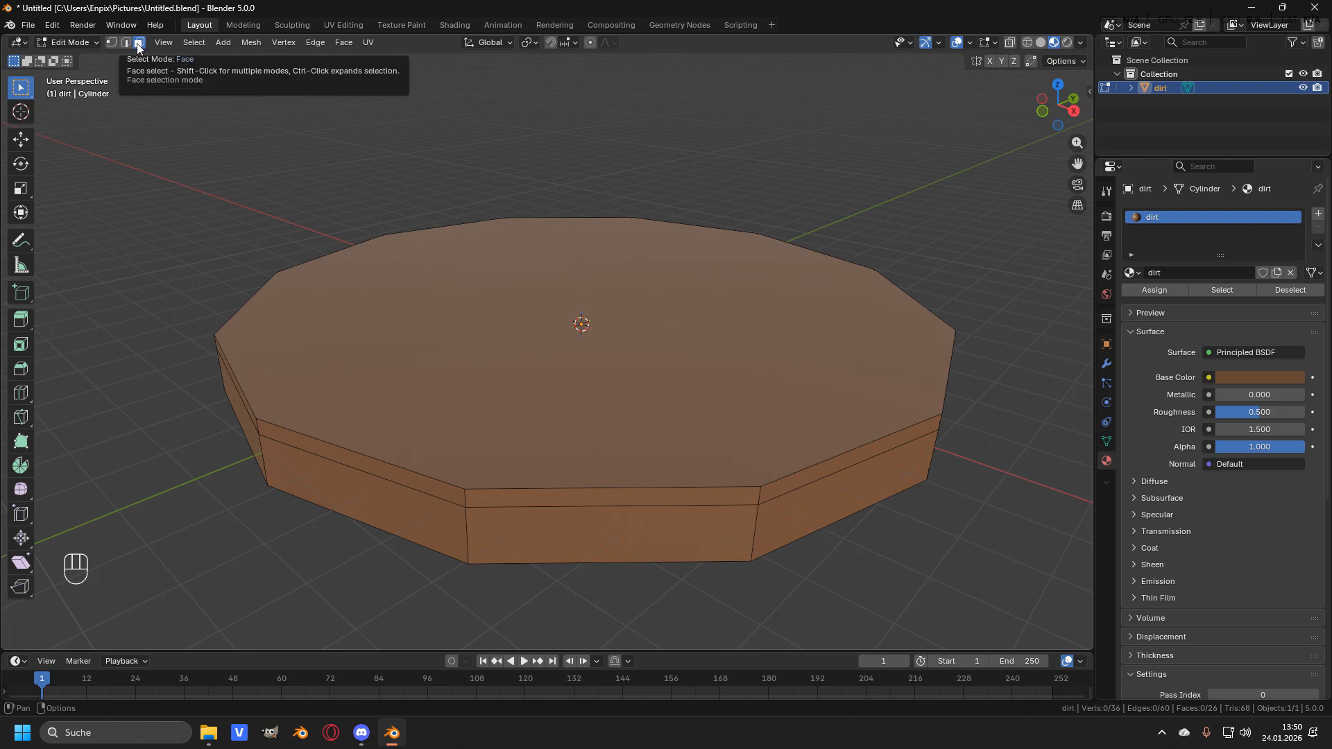
pyautogui.click(643, 327)
pyautogui.moveTo(707, 392); pyautogui.dragTo(491, 455, button='middle')
pyautogui.moveTo(784, 431); pyautogui.dragTo(604, 469, button='middle')
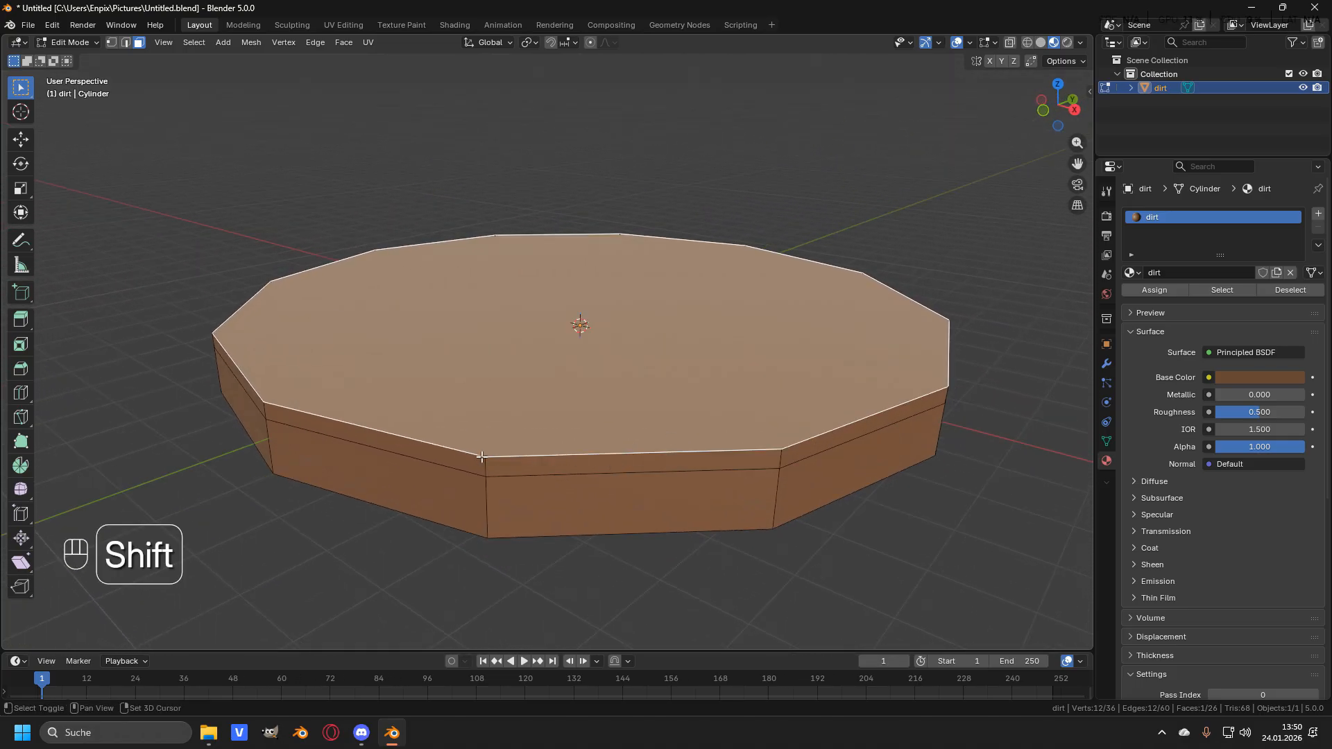
pyautogui.keyDown('shift'); pyautogui.click(603, 462); pyautogui.keyUp('shift')
pyautogui.keyDown('shift'); pyautogui.click(375, 449); pyautogui.keyUp('shift')
pyautogui.moveTo(375, 449); pyautogui.dragTo(402, 439, button='middle')
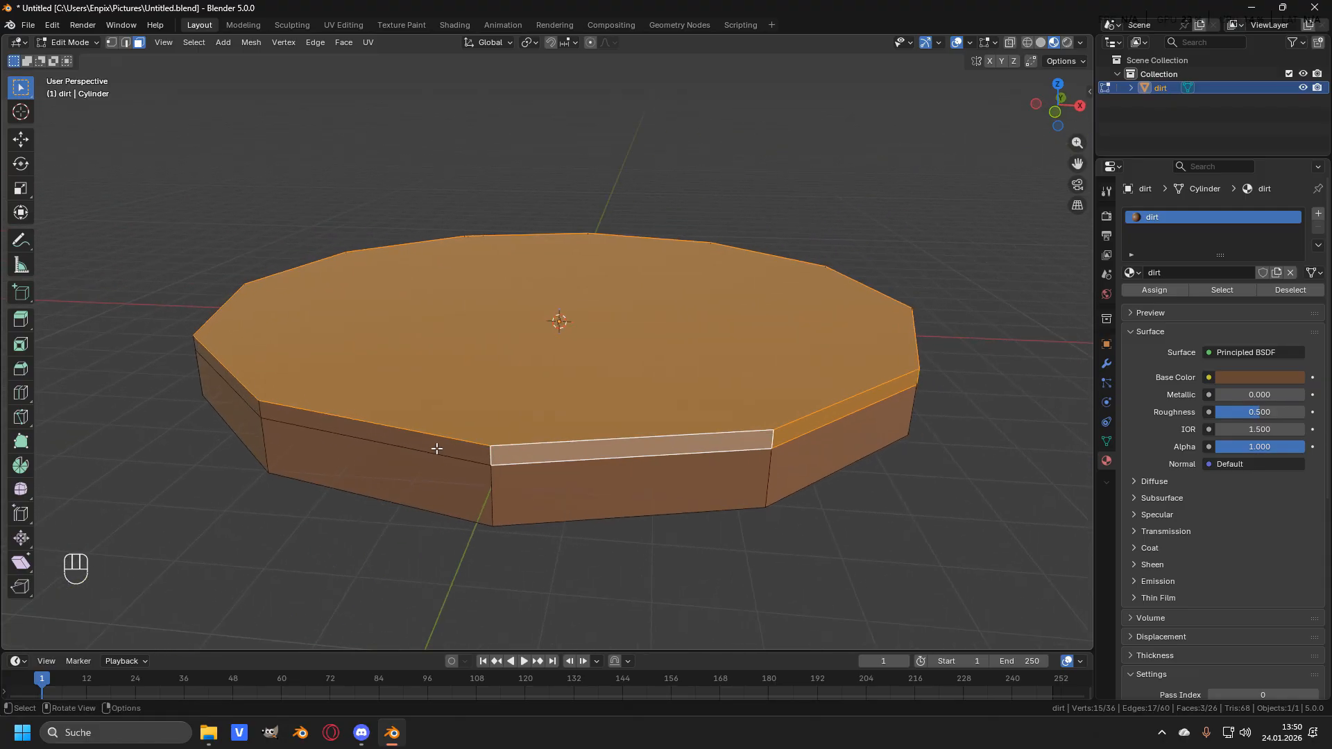
pyautogui.keyDown('shift'); pyautogui.click(402, 439); pyautogui.keyUp('shift')
pyautogui.keyDown('shift'); pyautogui.click(229, 374); pyautogui.keyUp('shift')
pyautogui.hotkey('ctrl', 'z')
pyautogui.hotkey('ctrl', 'z')
pyautogui.hotkey('ctrl', 'z')
pyautogui.hotkey('ctrl', 'z')
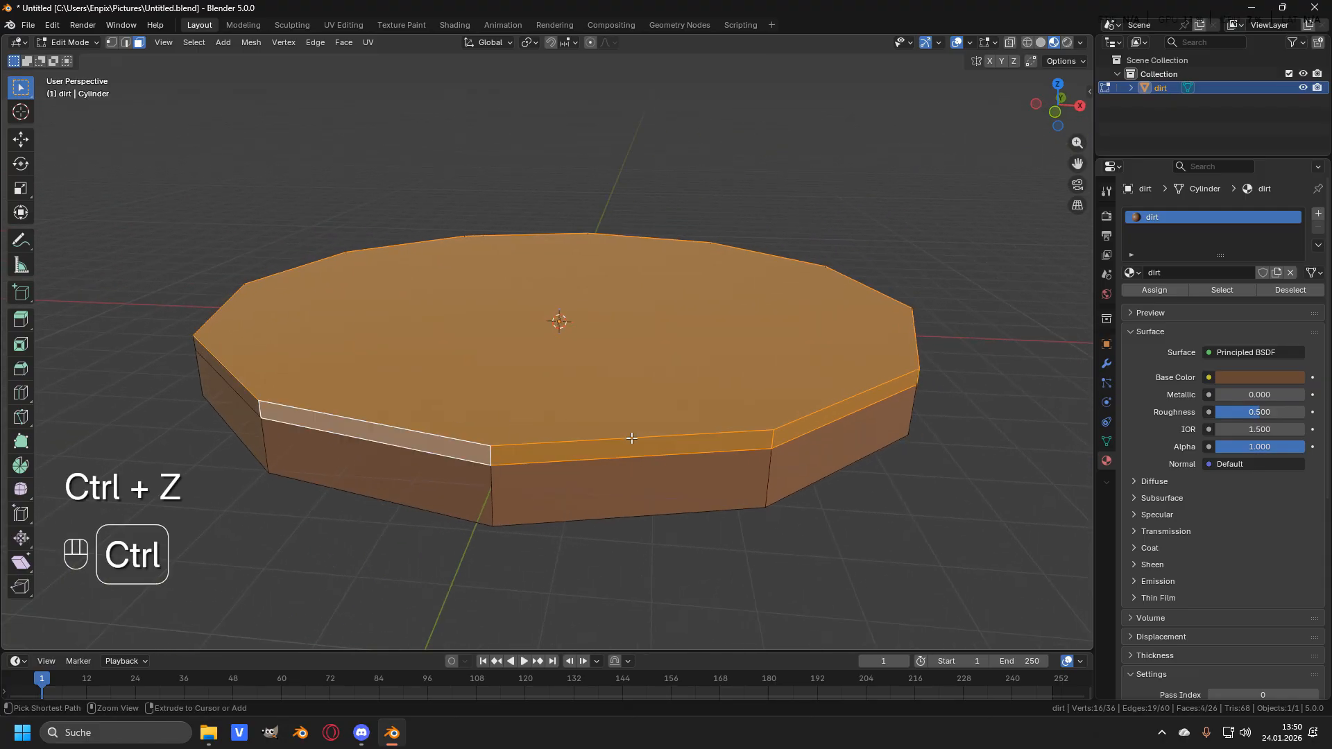
# - Grow the selection to the band of side faces below the top and separate the selection into a new object
pyautogui.moveTo(347, 407); pyautogui.dragTo(627, 351, button='middle')
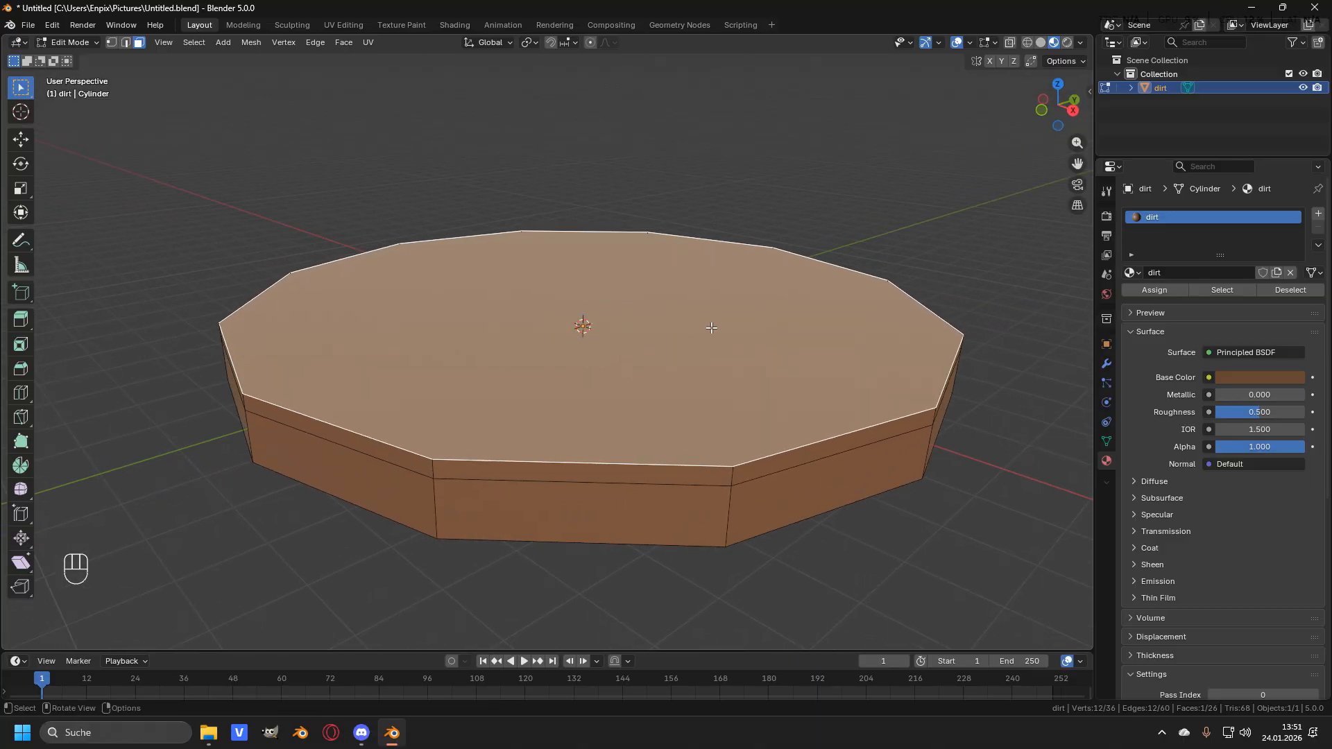
pyautogui.press('ctrl')
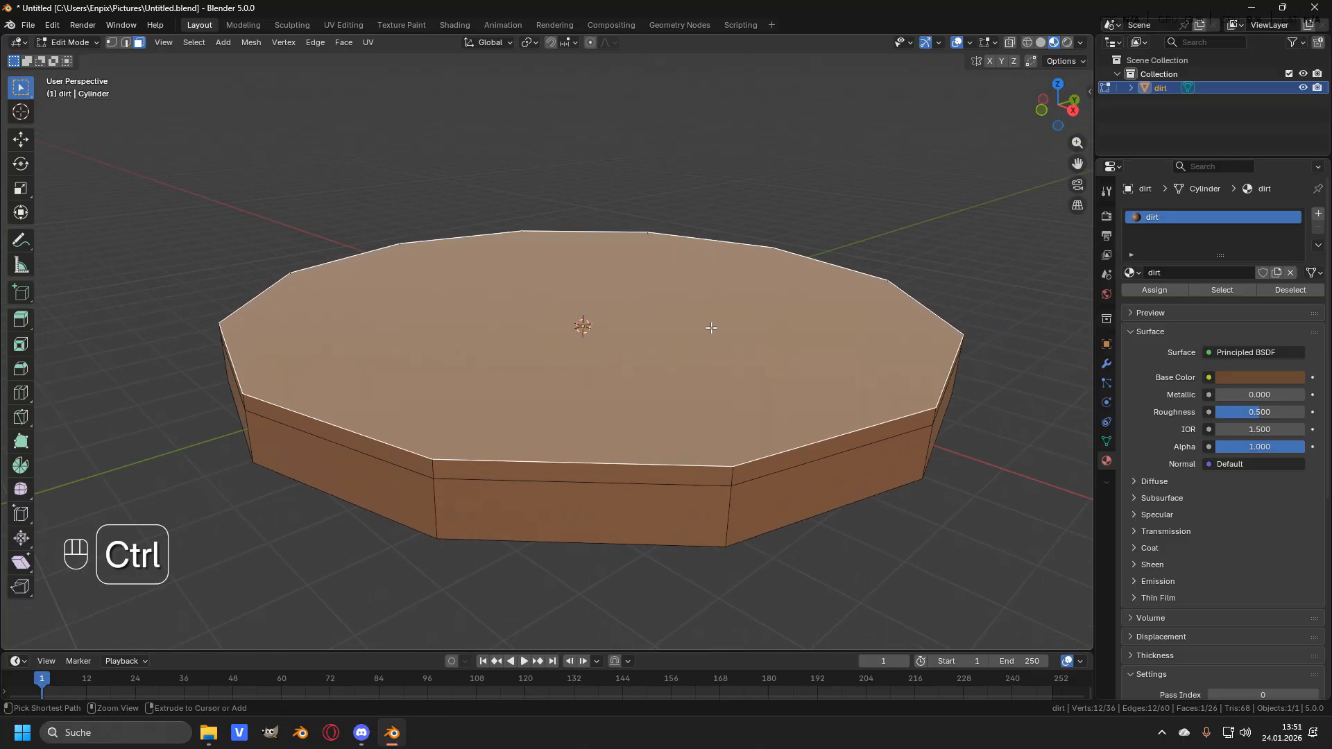
pyautogui.press('ctrl+KP_Add')
pyautogui.moveTo(711, 327); pyautogui.dragTo(657, 366, button='middle')
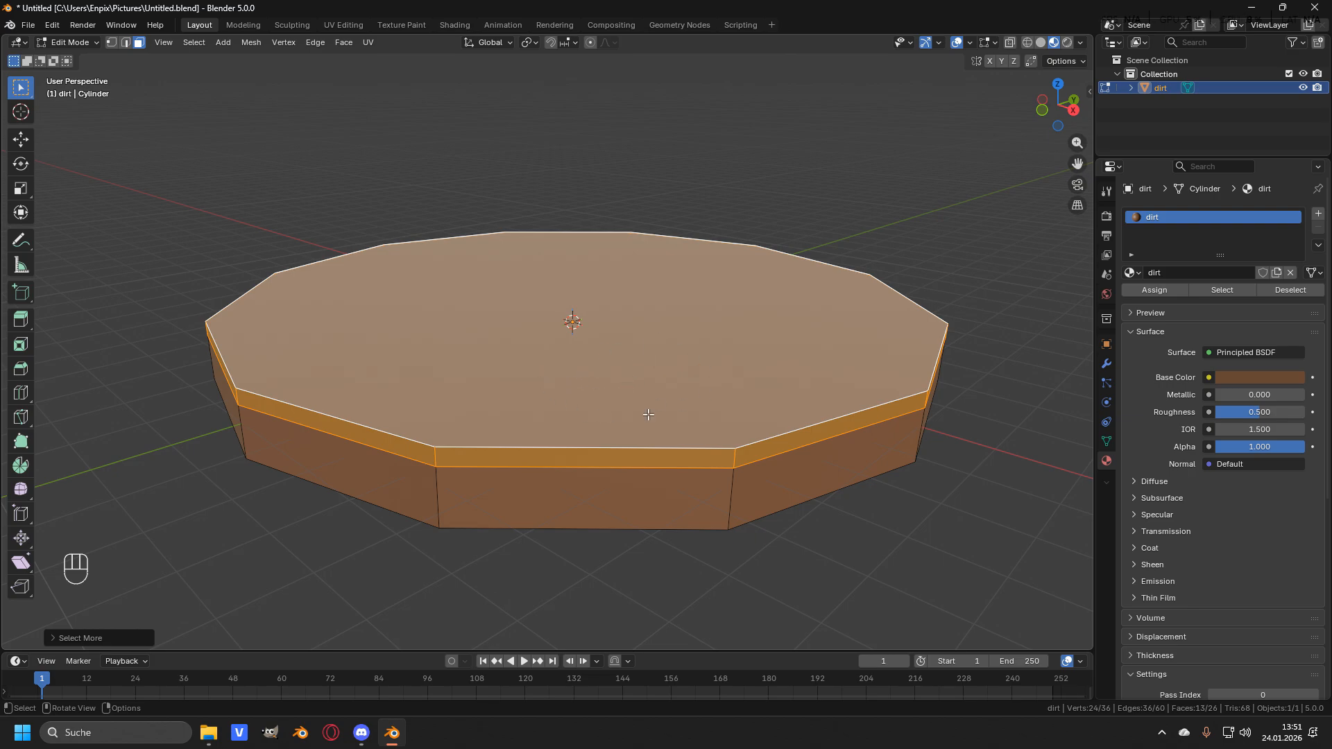
pyautogui.press('p')
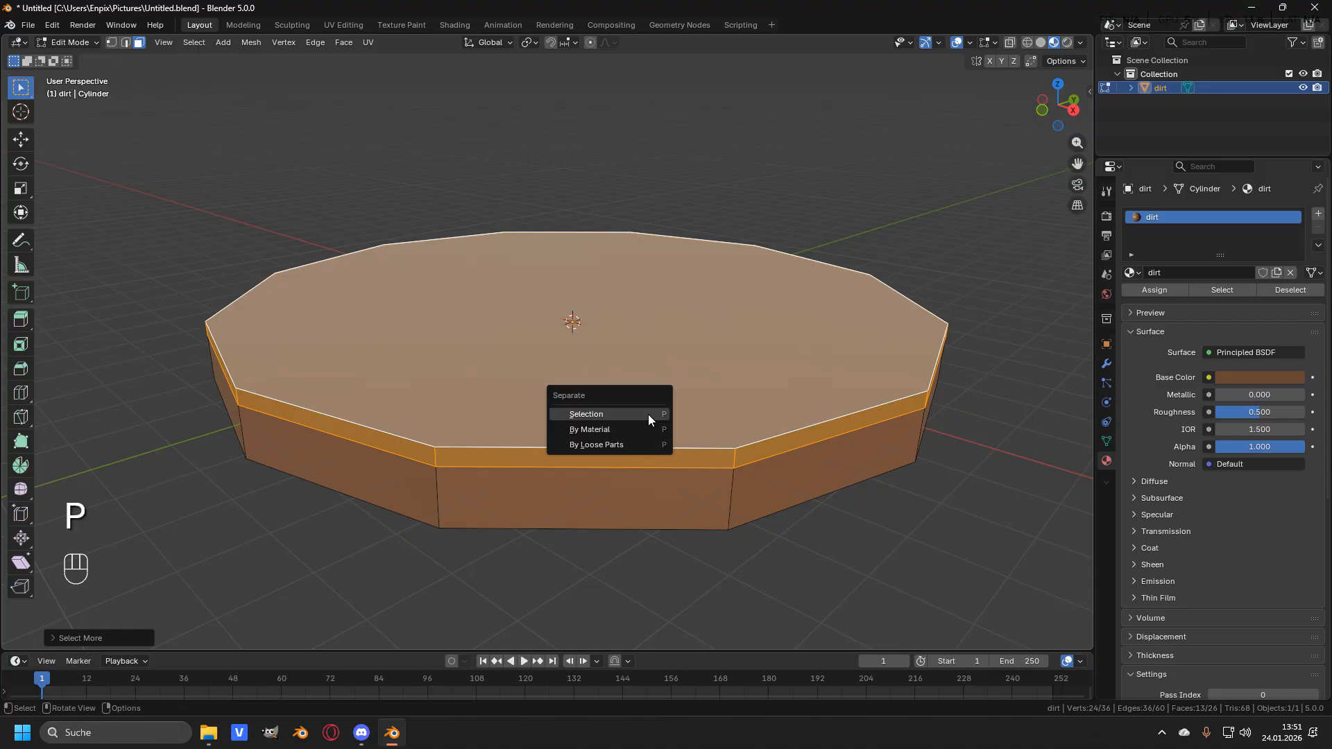
pyautogui.click(588, 414)
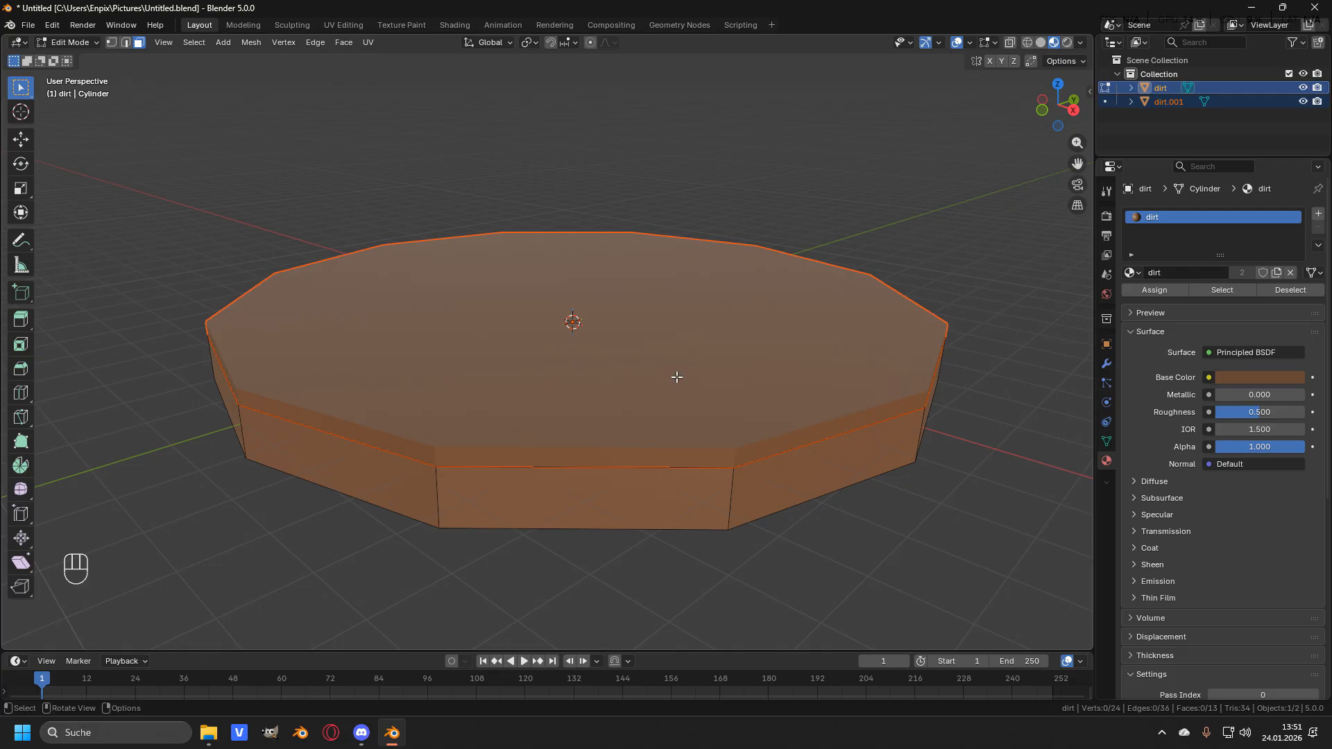
# - Rename the separated top object to grass
pyautogui.click(1170, 103)
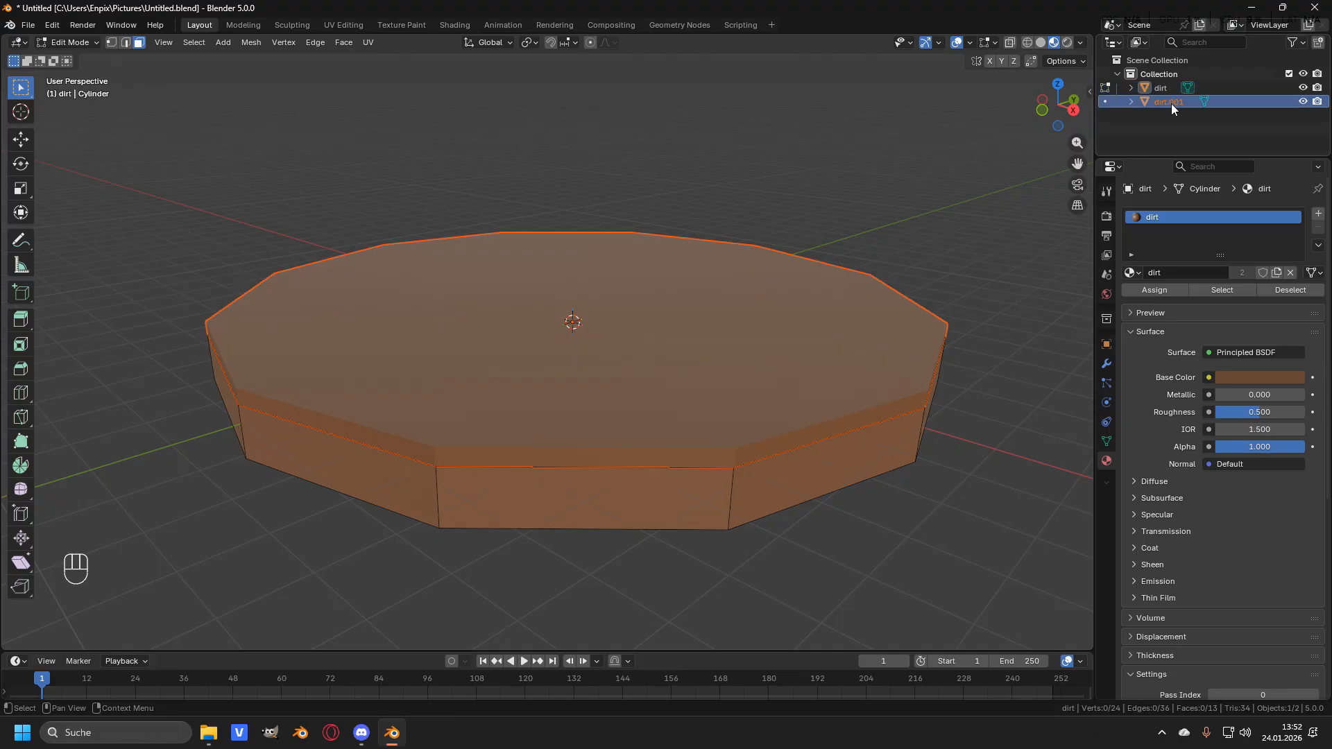
pyautogui.press('F2')
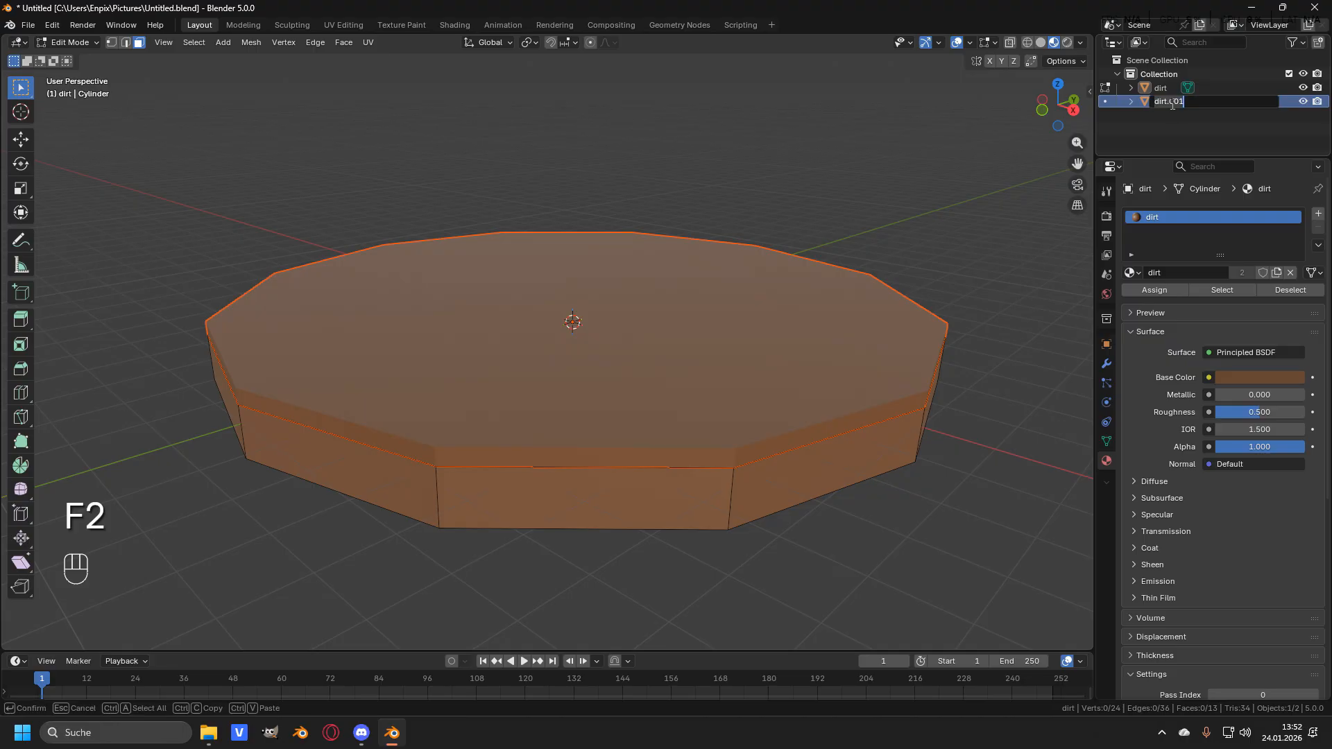
pyautogui.write('grass')
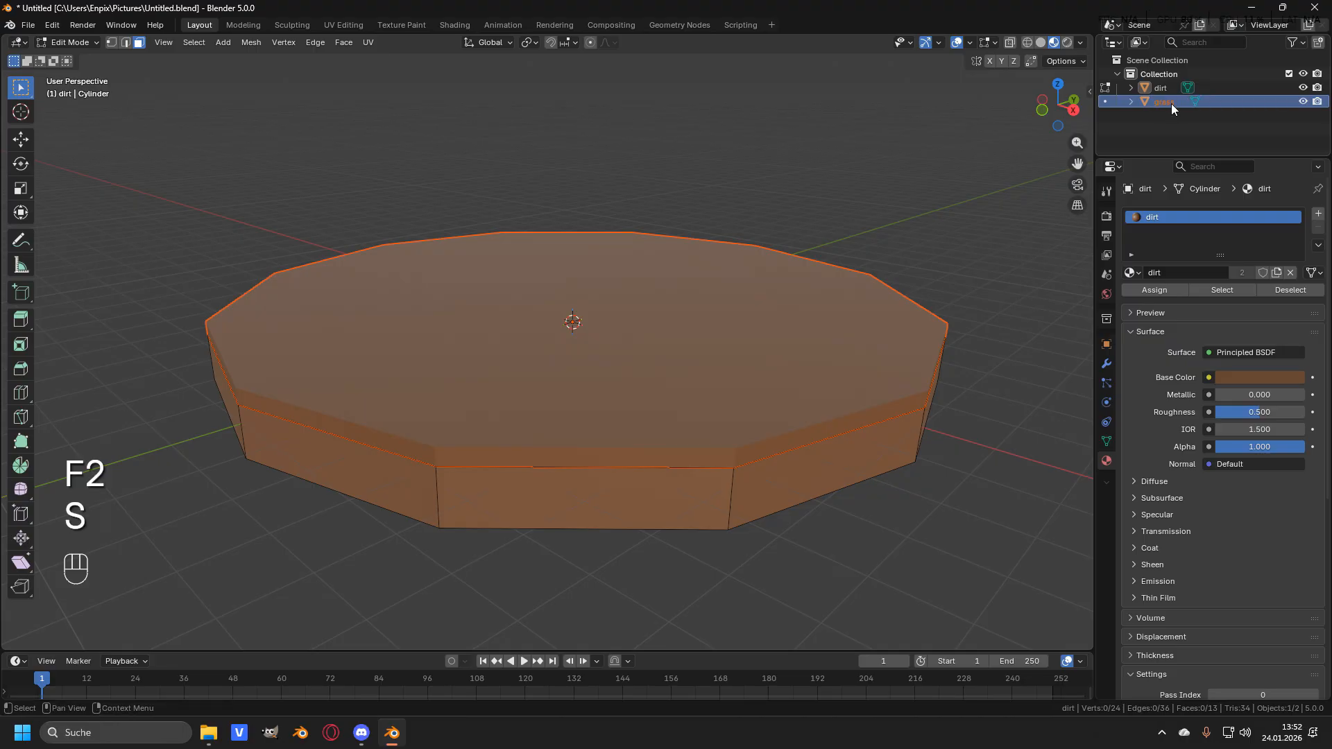
pyautogui.press('Return')
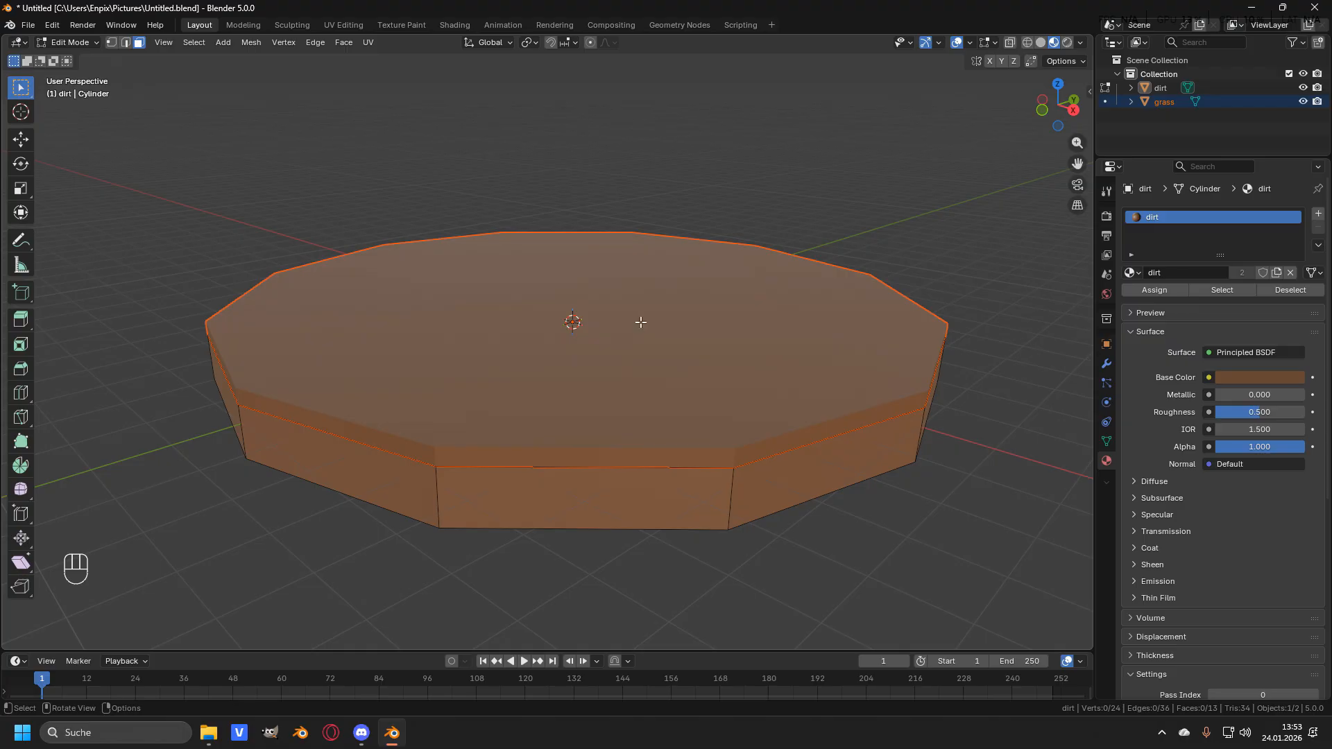
# - Return to object mode, select the grass object and remove its inherited dirt material slot
pyautogui.press('Tab')
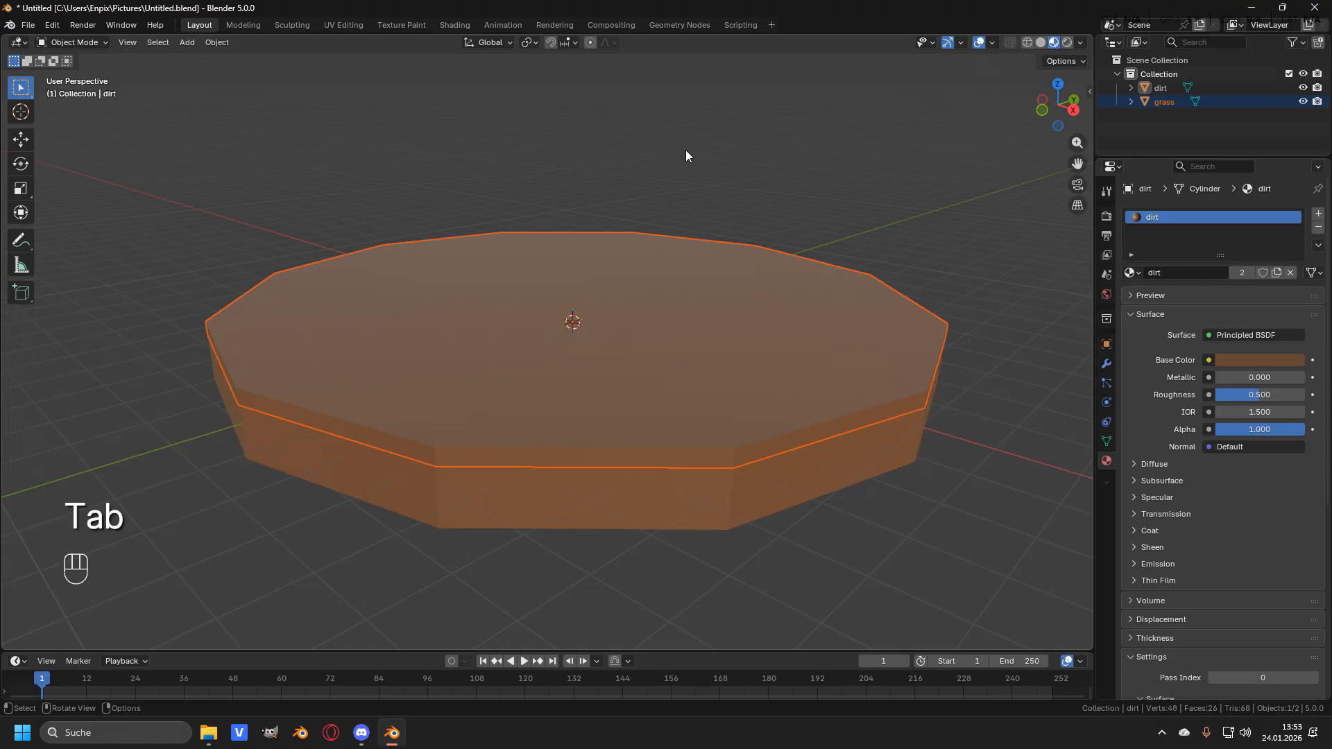
pyautogui.hotkey('alt', 'a')
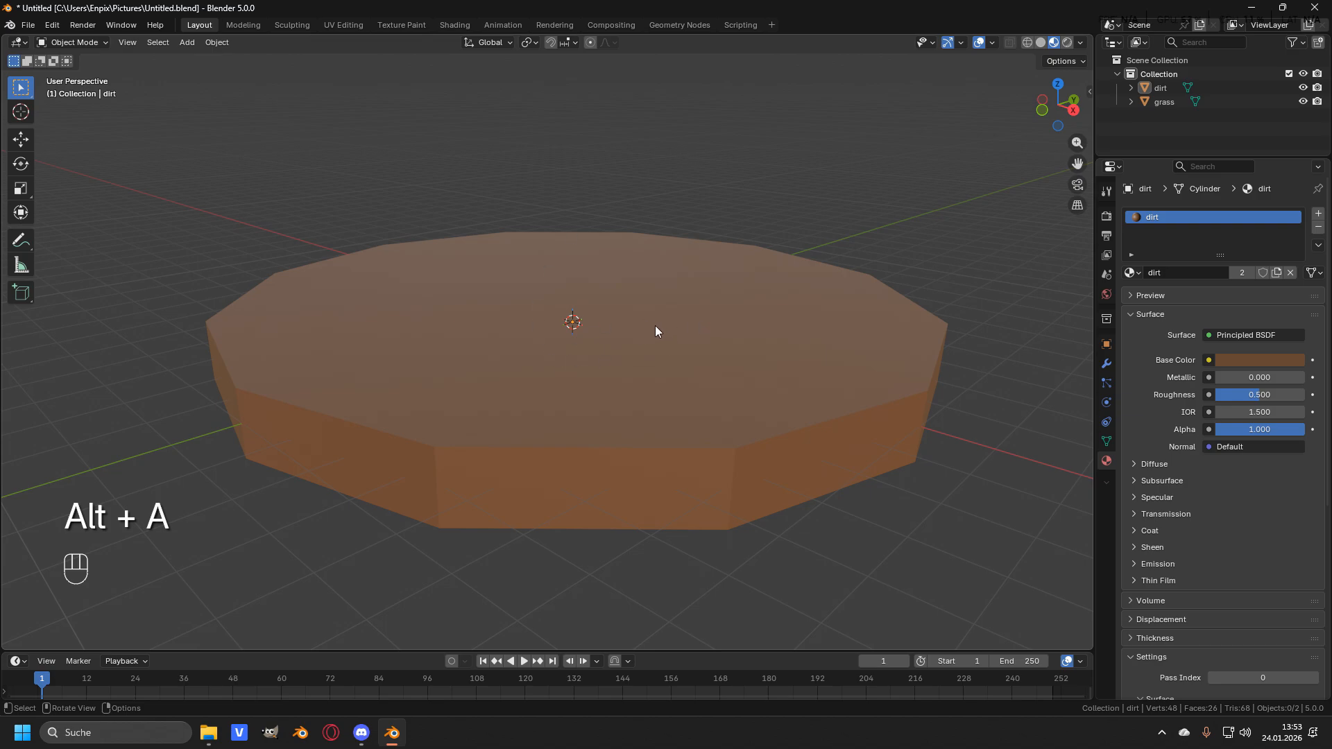
pyautogui.click(697, 332)
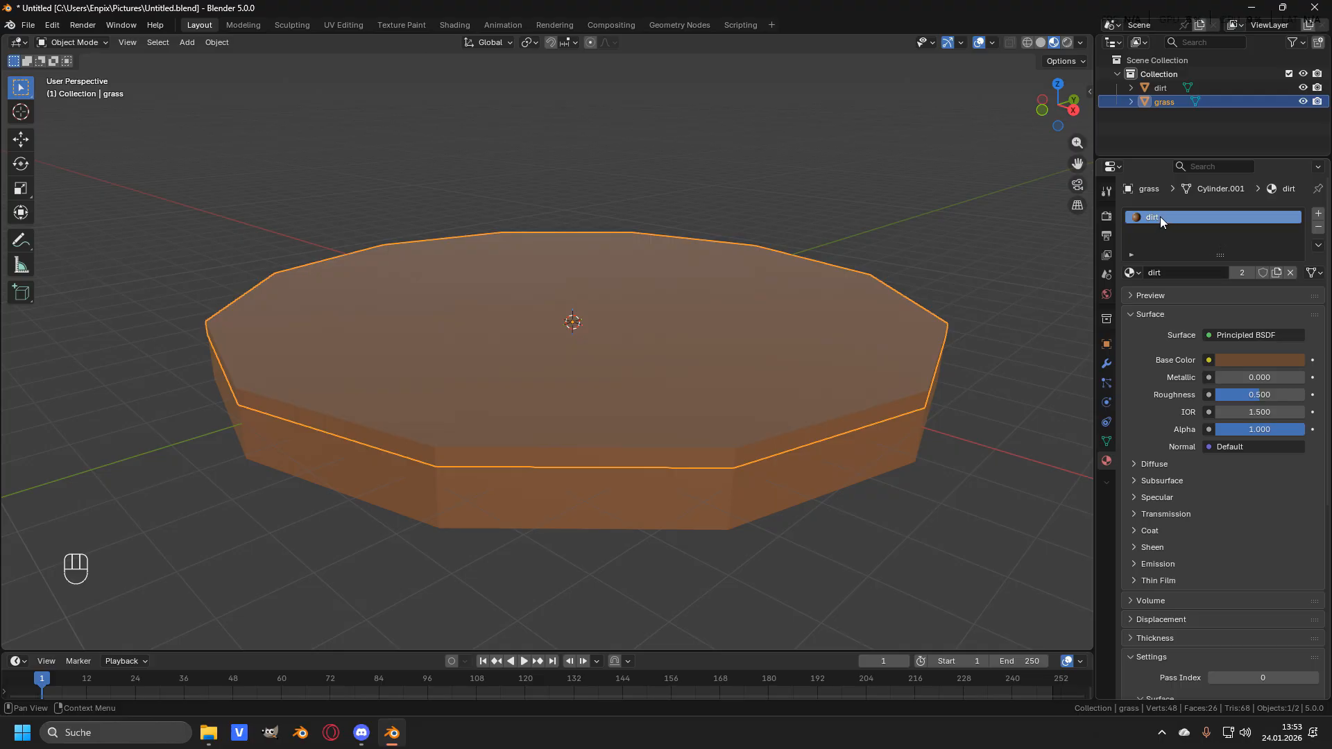
pyautogui.click(1318, 228)
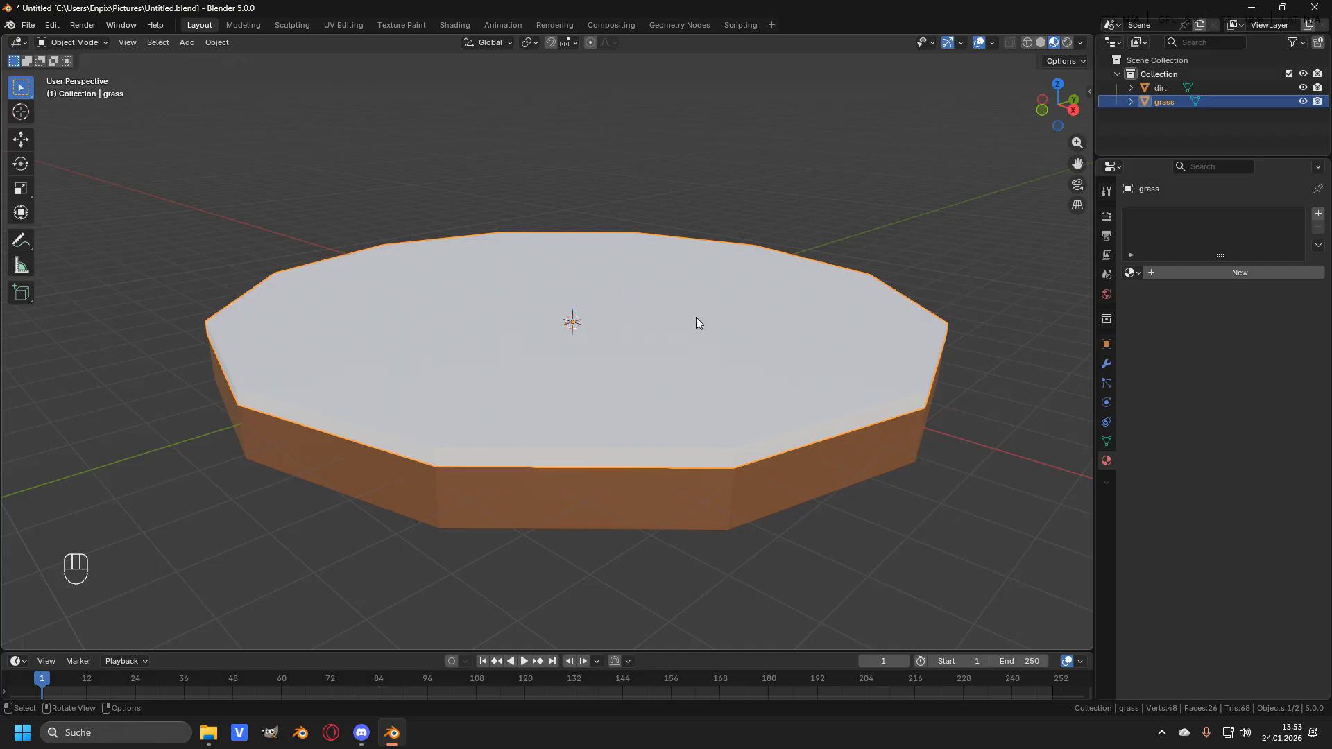
# - Create a new material for the grass object and name it grass
pyautogui.click(1212, 272)
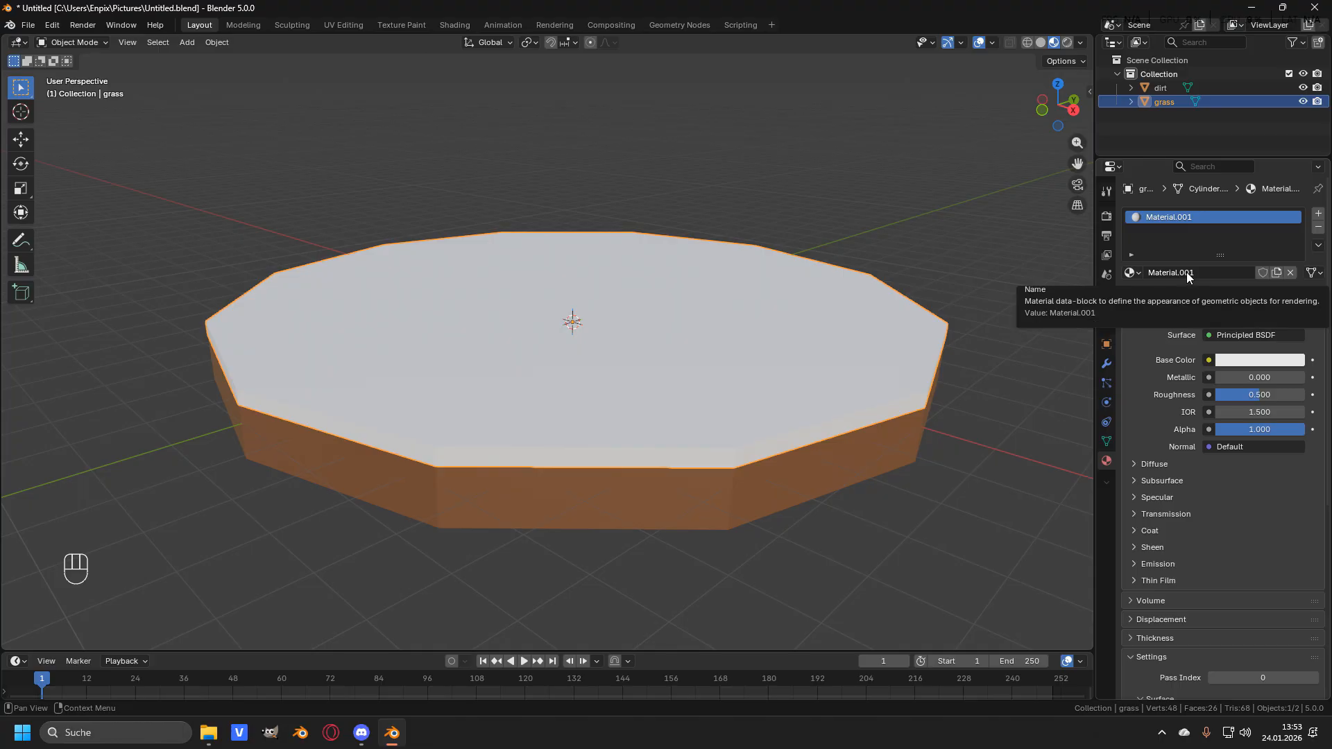
pyautogui.click(1186, 274)
pyautogui.hotkey('ctrl', 'a')
pyautogui.write('grass')
pyautogui.press('Return')
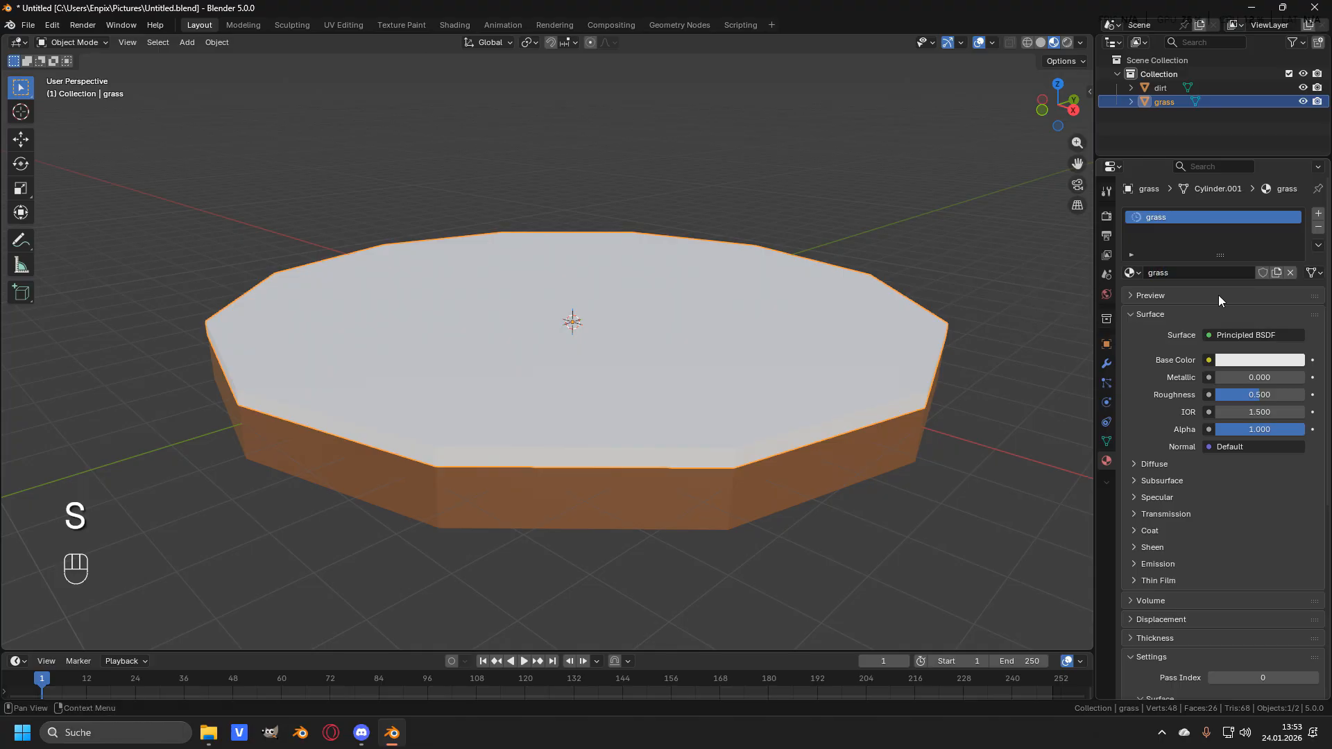
# - Set the grass material's base color to a green tone
pyautogui.click(1259, 360)
pyautogui.moveTo(1222, 175); pyautogui.dragTo(1200, 144)
pyautogui.moveTo(1292, 126); pyautogui.dragTo(1293, 177)
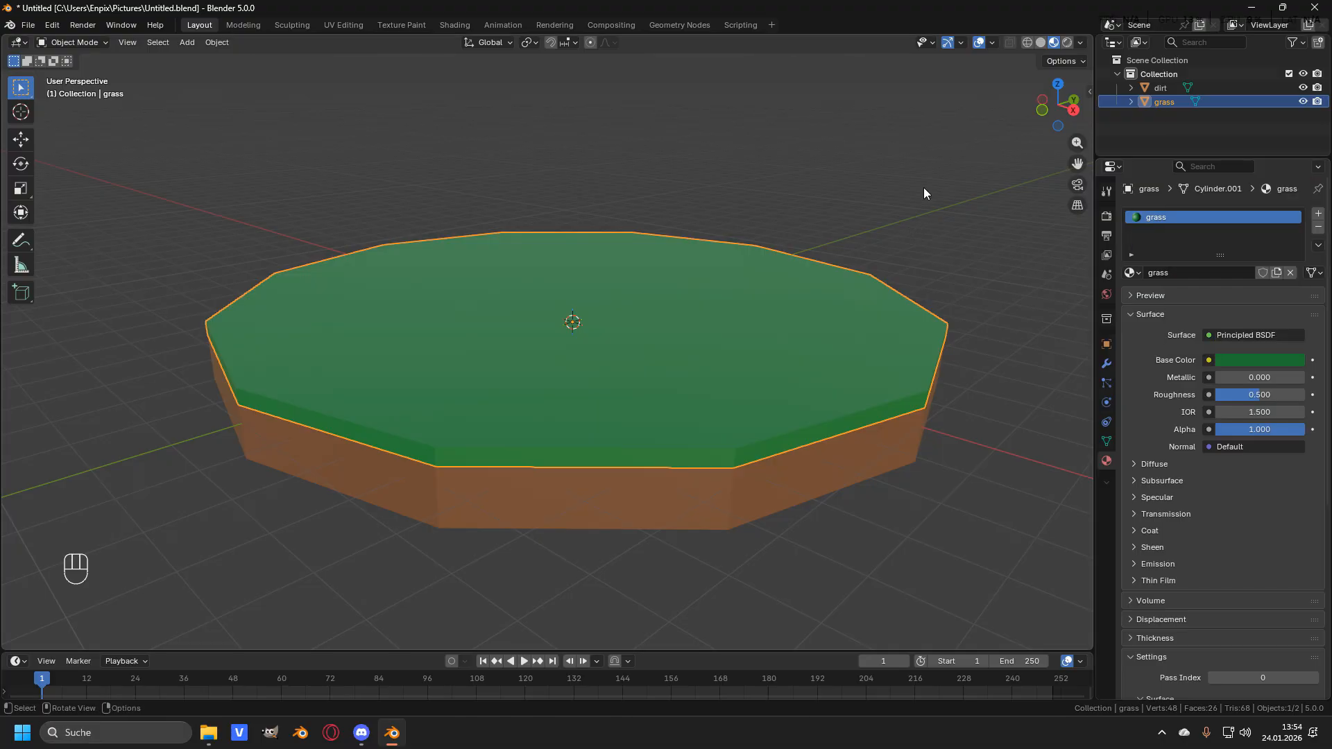
# - Deselect everything and add a cube mesh at the center of the ground base
pyautogui.hotkey('alt', 'a')
pyautogui.moveTo(563, 182); pyautogui.dragTo(609, 376, button='middle')
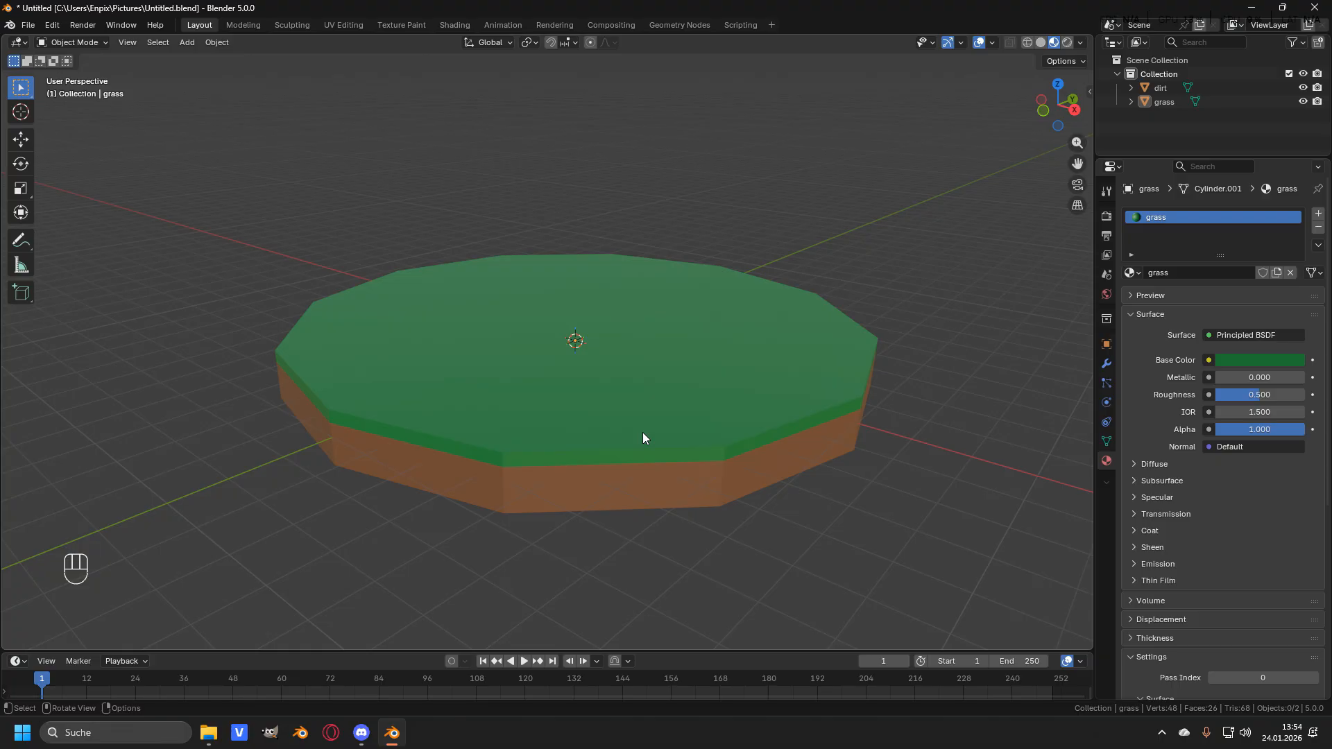
pyautogui.moveTo(643, 434); pyautogui.dragTo(665, 403, button='middle')
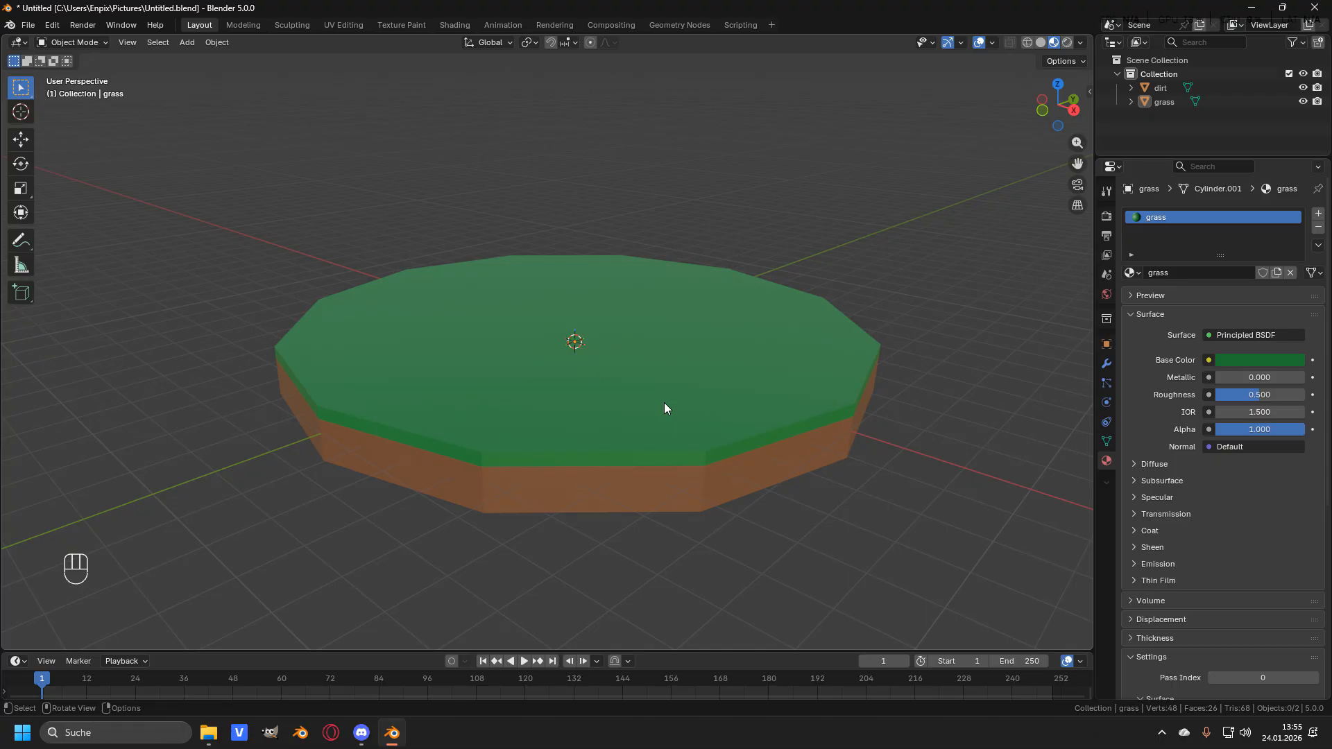
pyautogui.hotkey('shift', 'a')
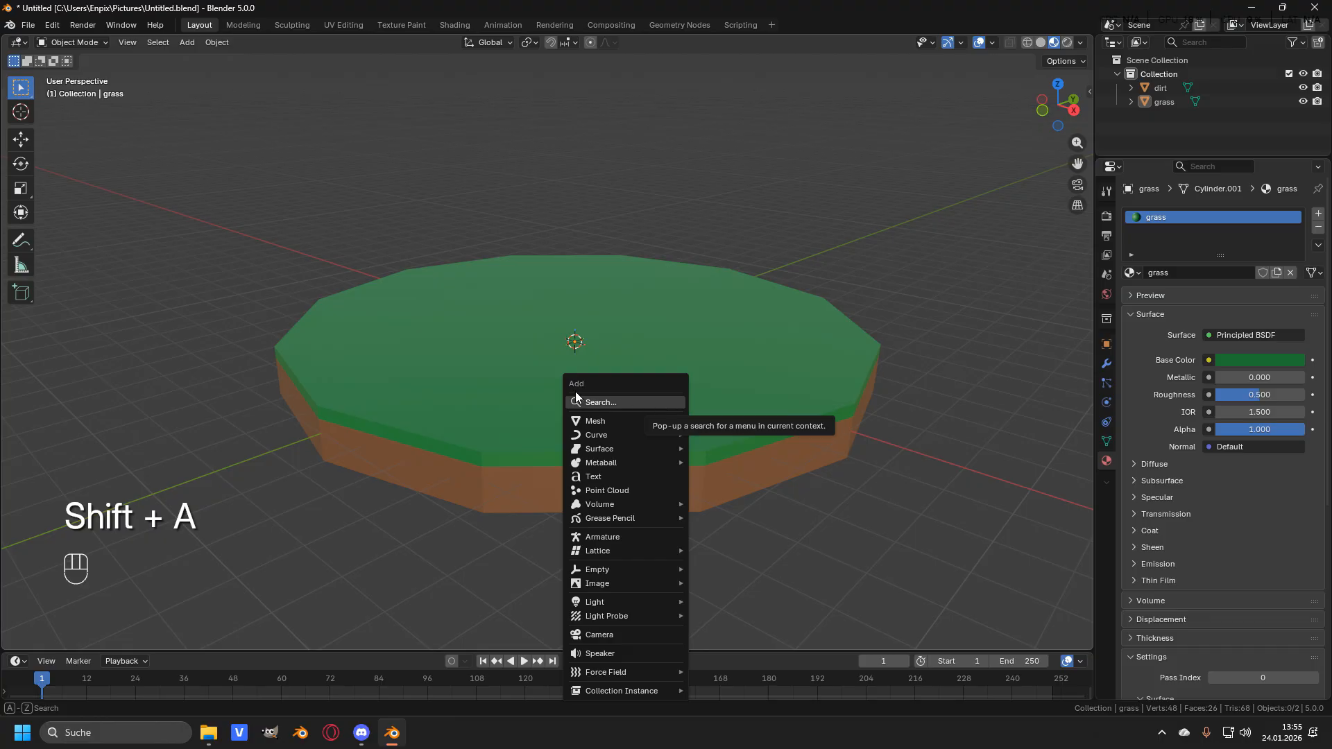
pyautogui.moveTo(617, 421)
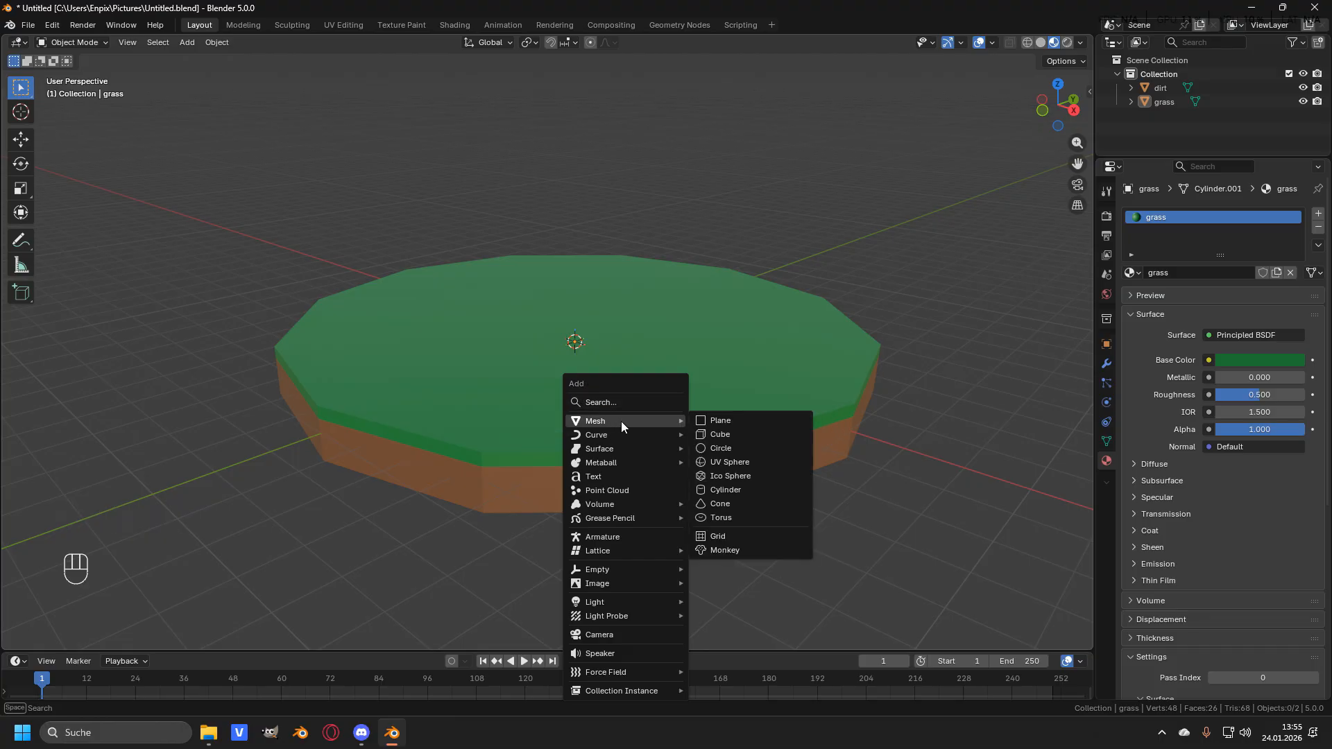
pyautogui.click(730, 434)
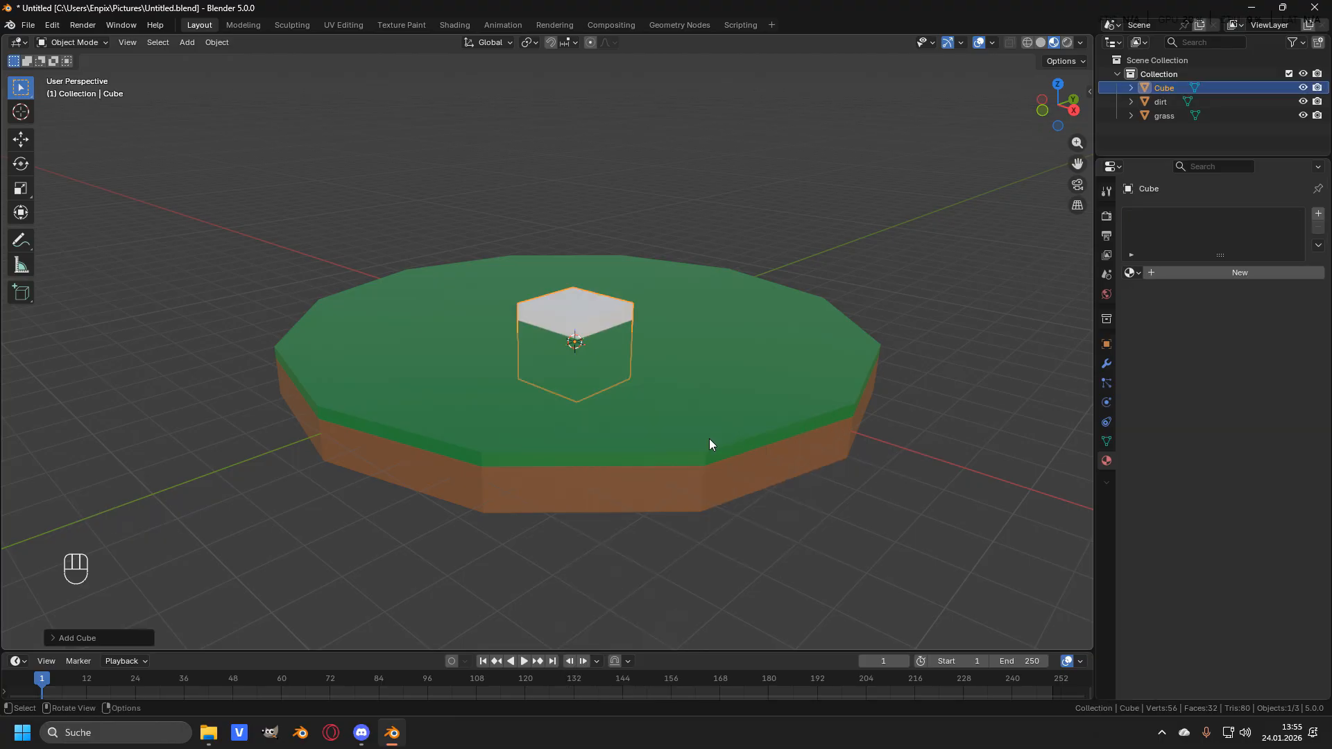
# - Isolate the new cube in local view and merge all its vertices at the center into one vertex
pyautogui.scroll(5, 622, 298)
pyautogui.moveTo(631, 303)
pyautogui.mouseDown(button='middle')
pyautogui.moveTo(642, 326)
pyautogui.moveTo(616, 344)
pyautogui.moveTo(619, 332)
pyautogui.moveTo(596, 324)
pyautogui.moveTo(610, 319)
pyautogui.mouseUp(button='middle')
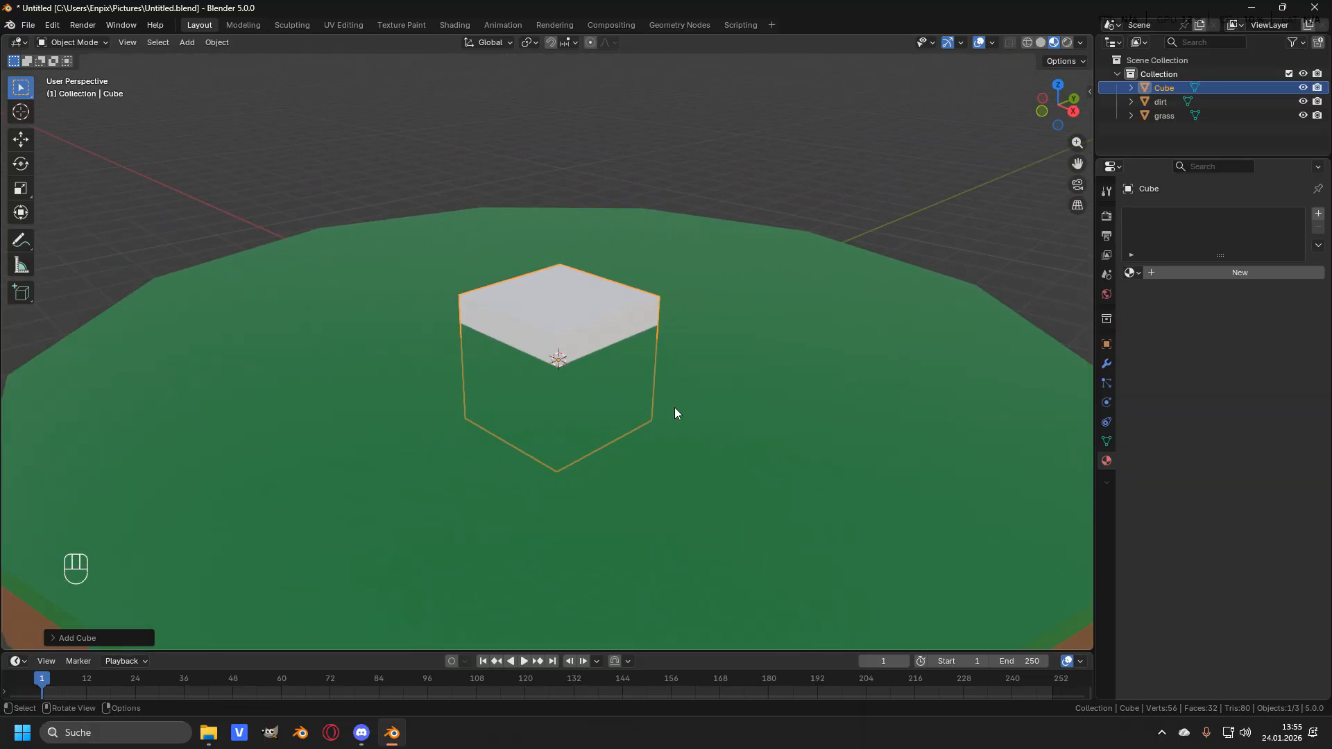
pyautogui.scroll(-2, 674, 407)
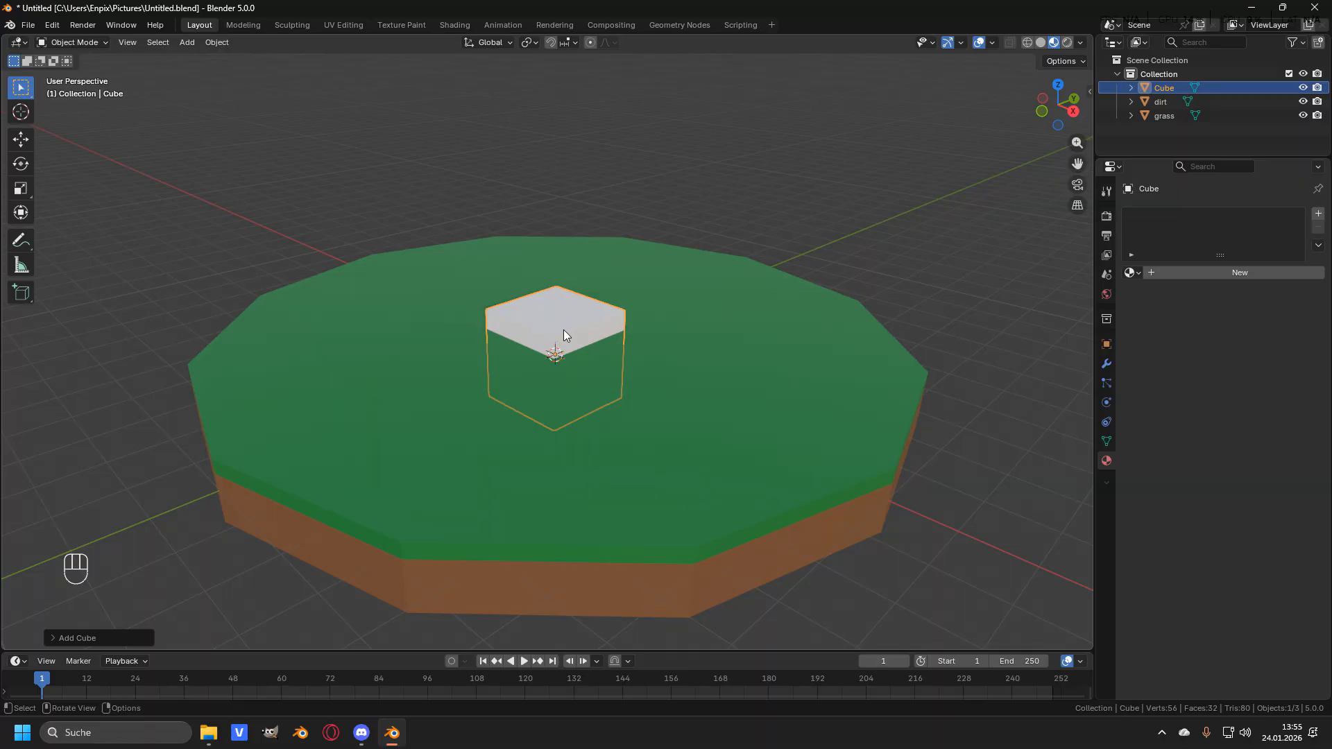
pyautogui.press('KP_Divide')
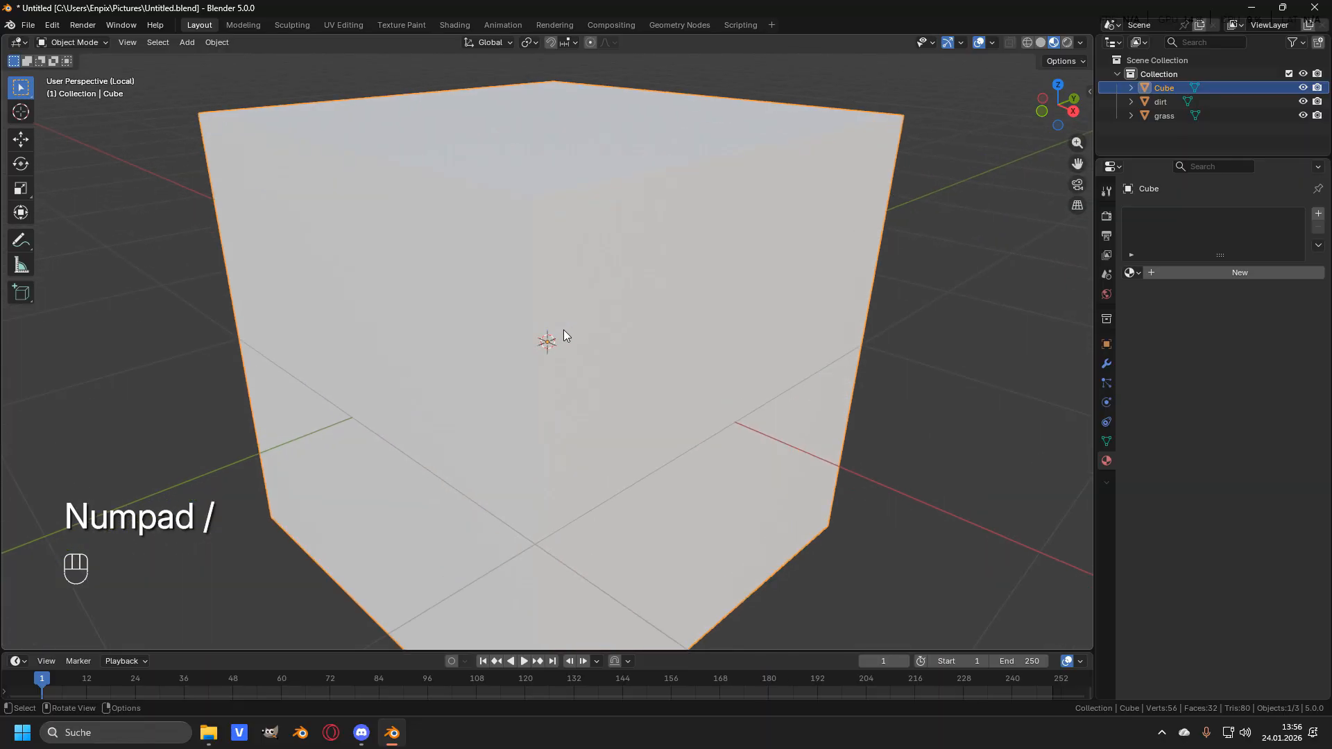
pyautogui.scroll(-3, 563, 335)
pyautogui.moveTo(563, 330); pyautogui.dragTo(555, 315, button='middle')
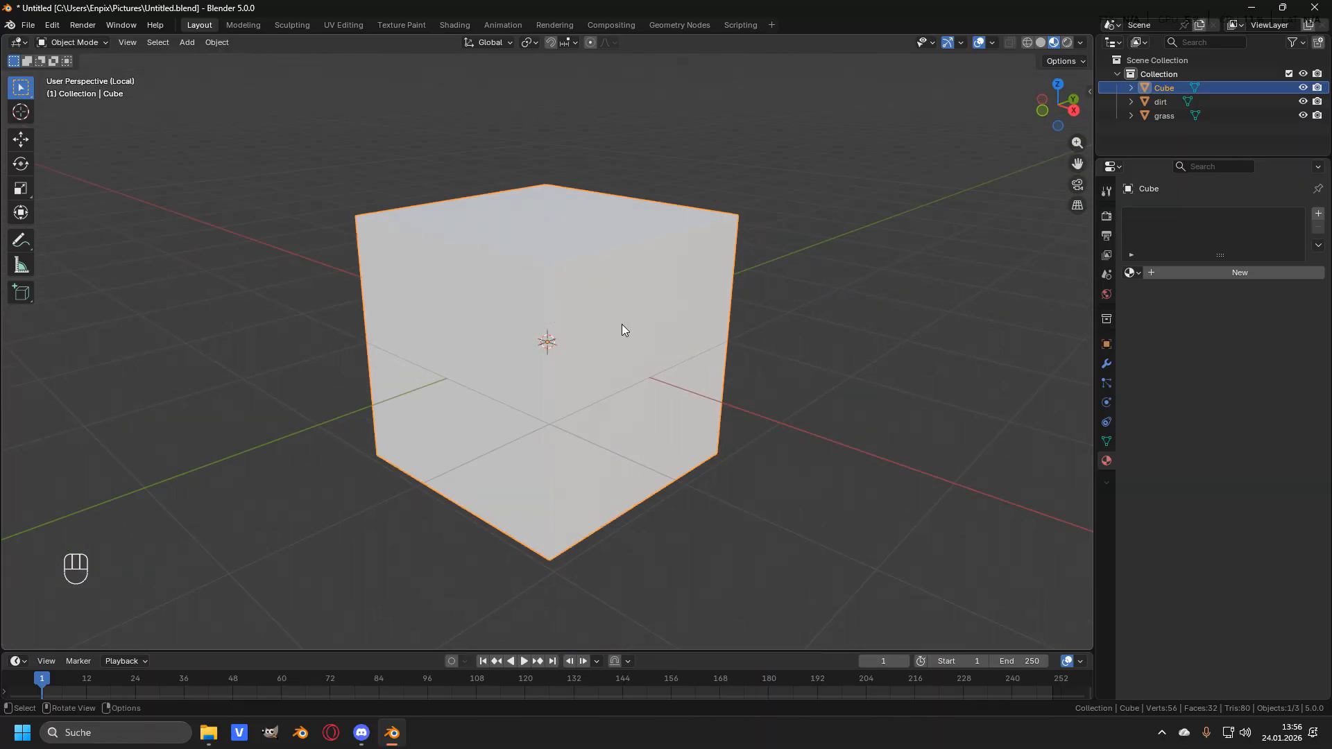
pyautogui.press('Tab')
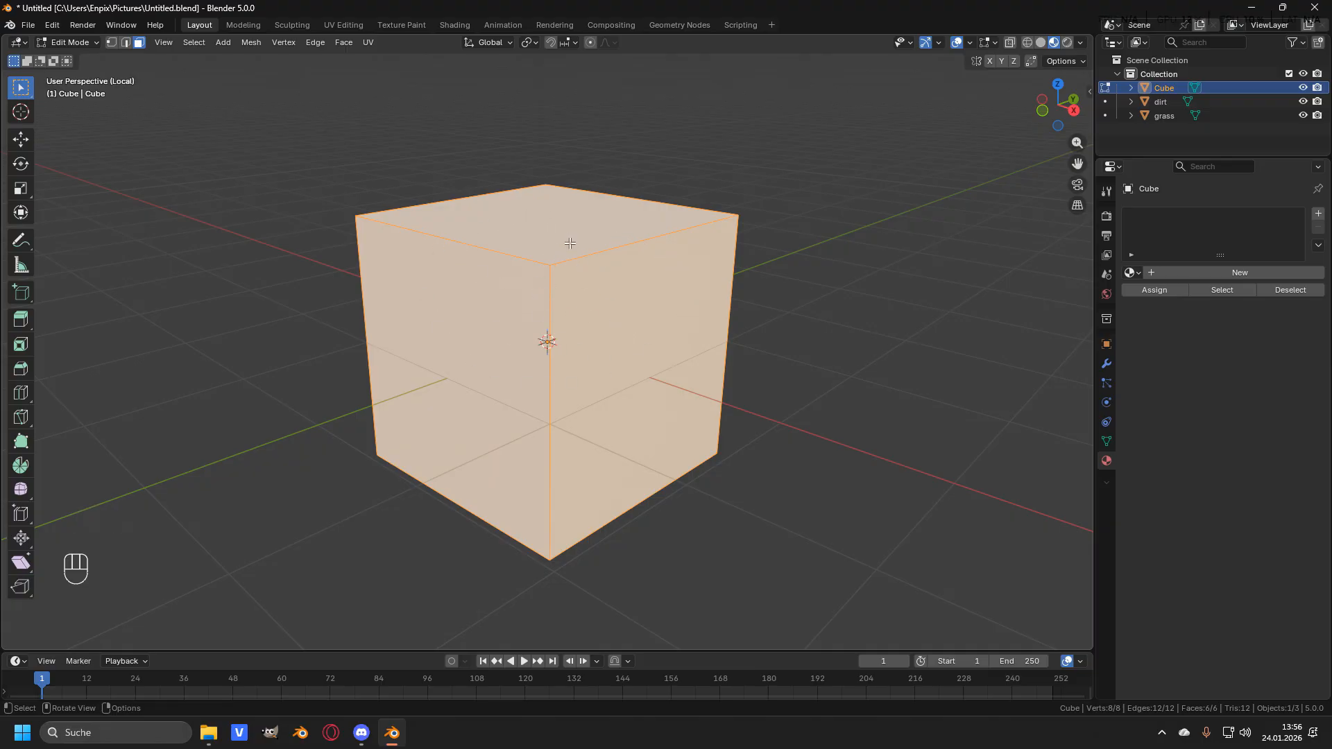
pyautogui.press('a')
pyautogui.press('m')
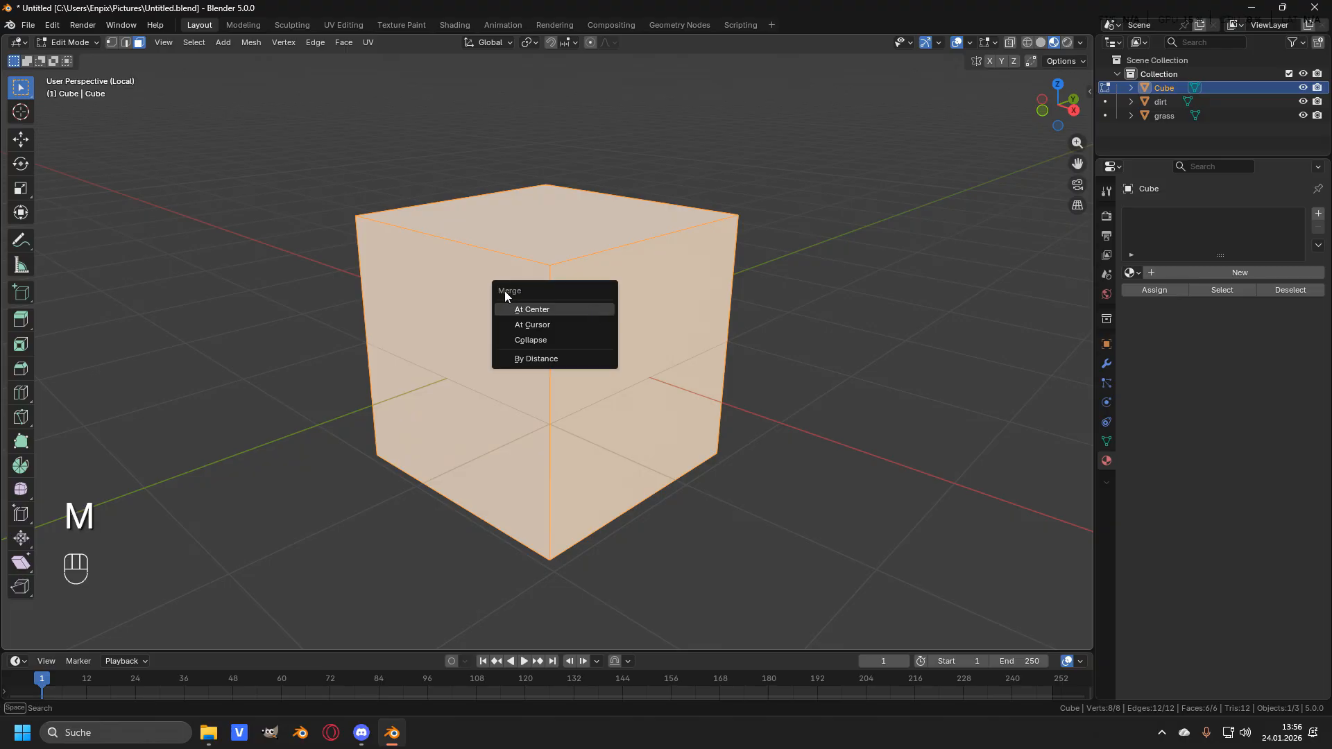
pyautogui.click(543, 310)
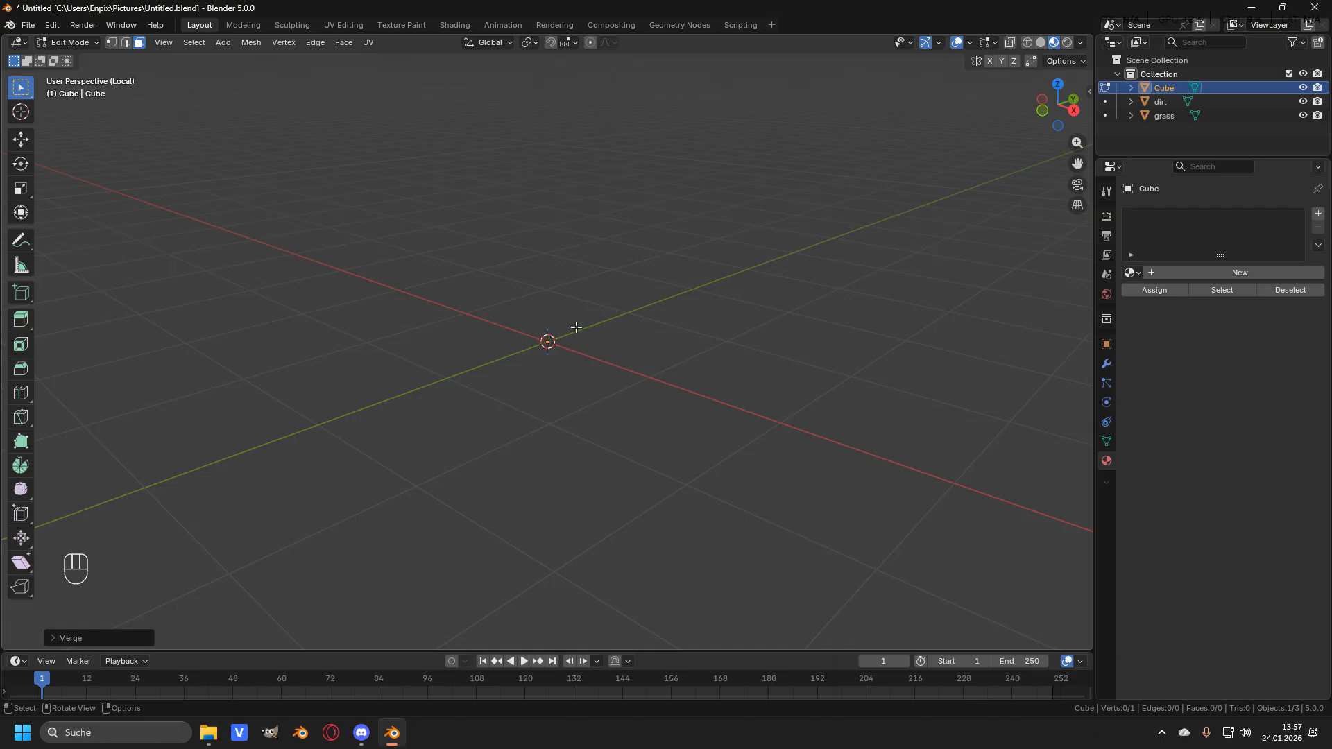
# - Switch to front view, select the single vertex and extrude it upward about 1 m
pyautogui.press('KP_1')
pyautogui.moveTo(797, 229)
pyautogui.mouseDown(button='middle')
pyautogui.moveTo(768, 244)
pyautogui.moveTo(822, 237)
pyautogui.mouseUp(button='middle')
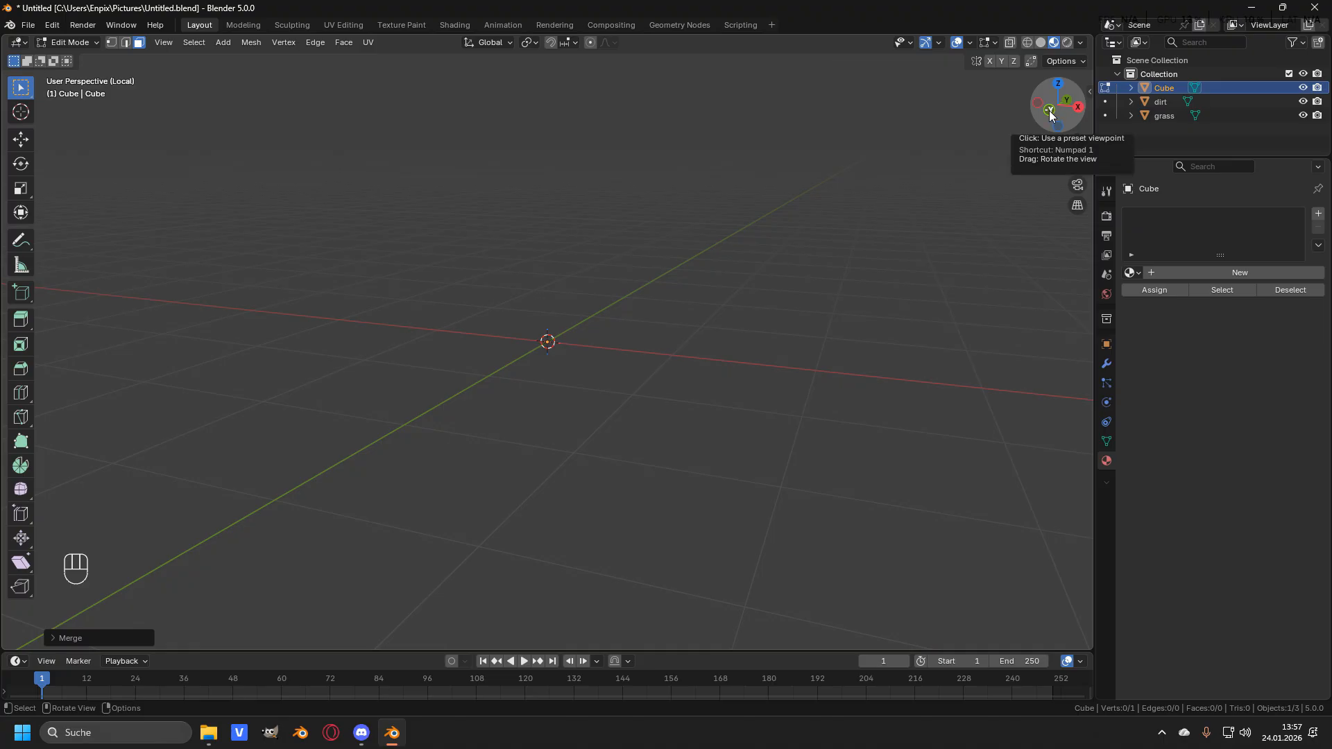
pyautogui.click(1049, 110)
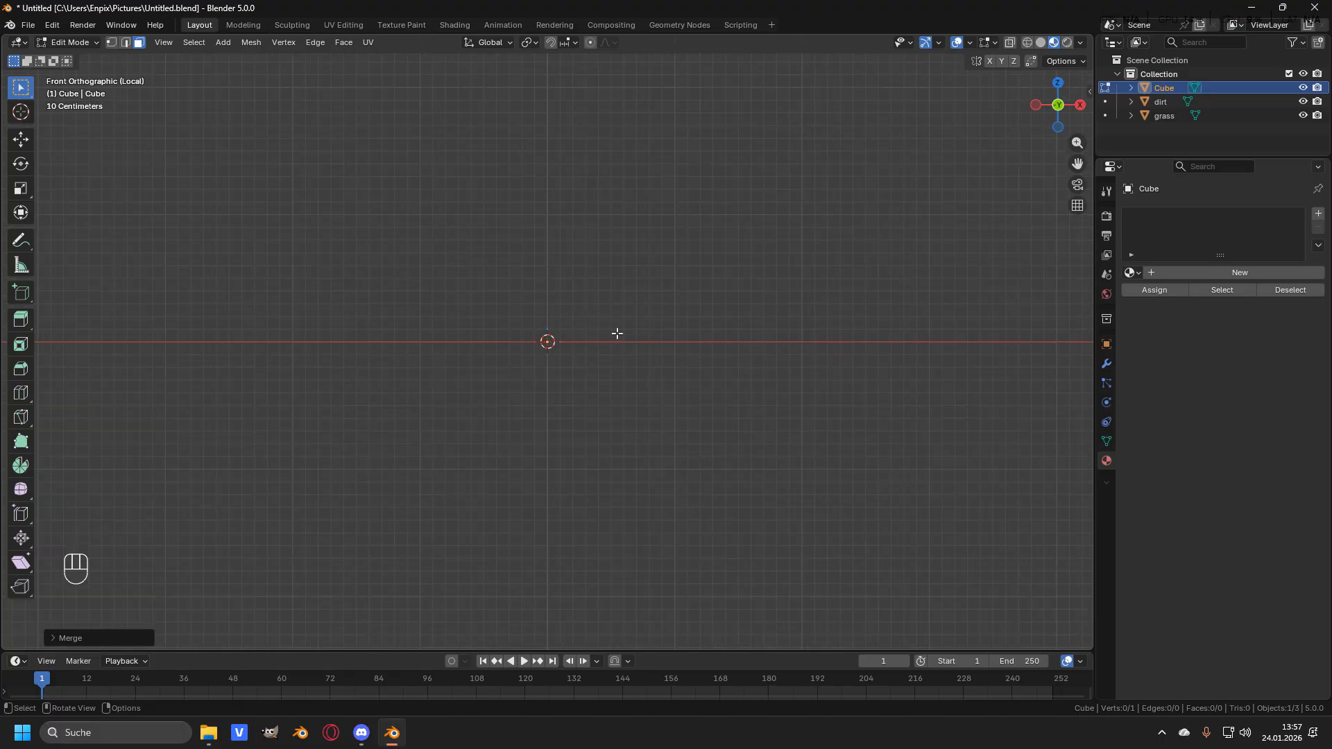
pyautogui.press('a')
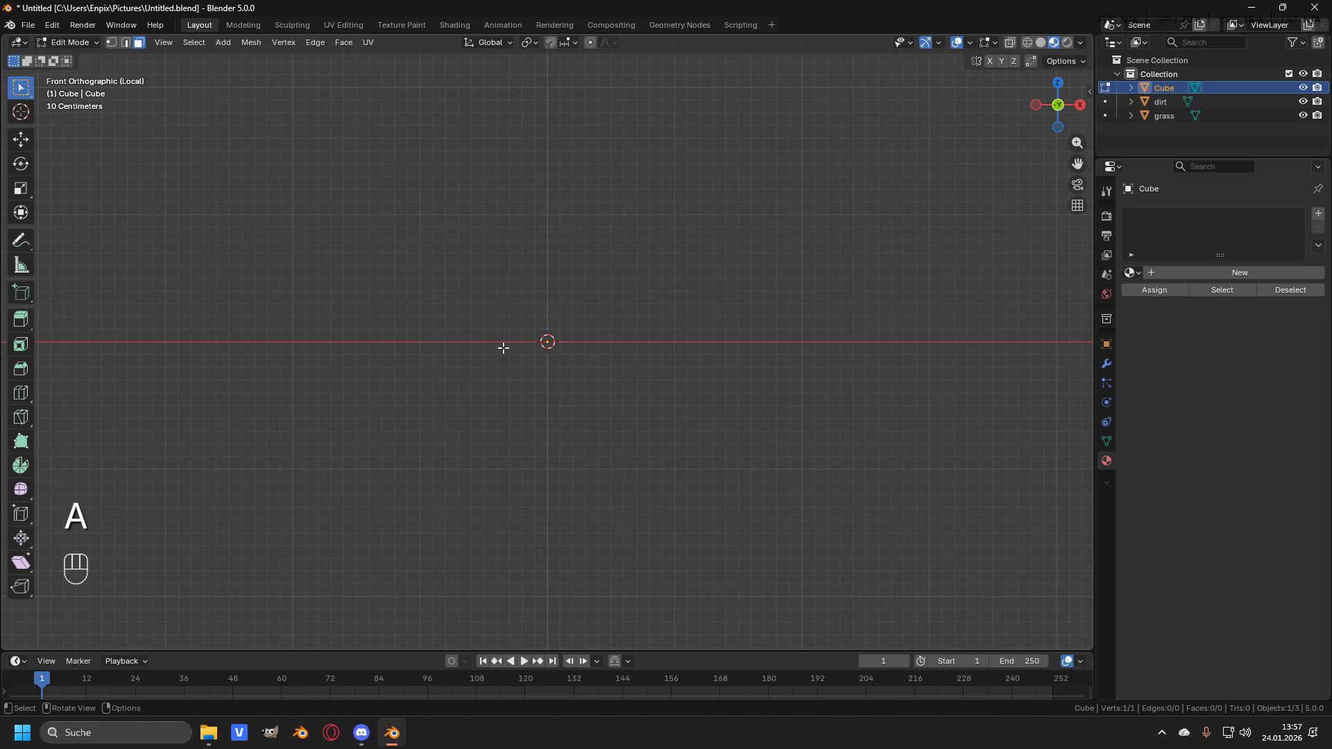
pyautogui.keyDown('shift'); pyautogui.moveTo(561, 315); pyautogui.dragTo(574, 439, button='middle'); pyautogui.keyUp('shift')
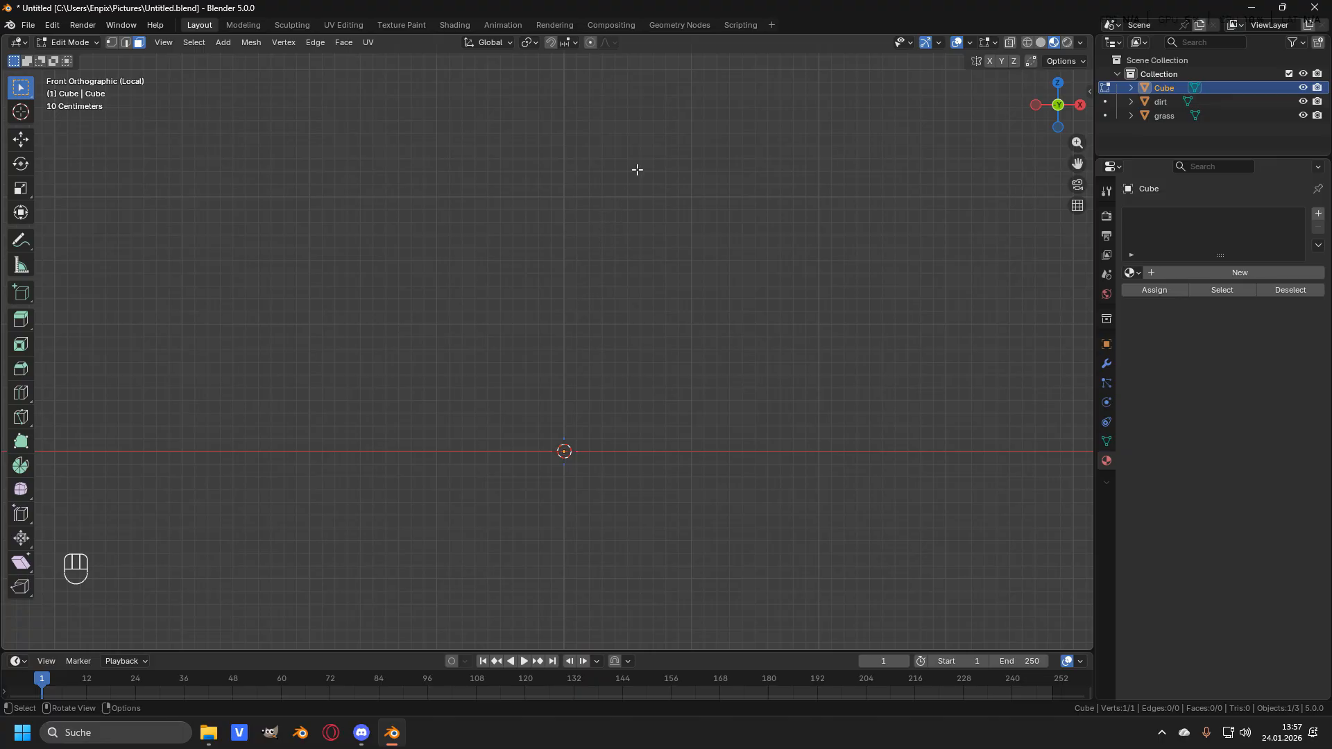
pyautogui.keyDown('shift'); pyautogui.moveTo(493, 403); pyautogui.dragTo(473, 401, button='middle'); pyautogui.keyUp('shift')
pyautogui.press('1')
pyautogui.press('e')
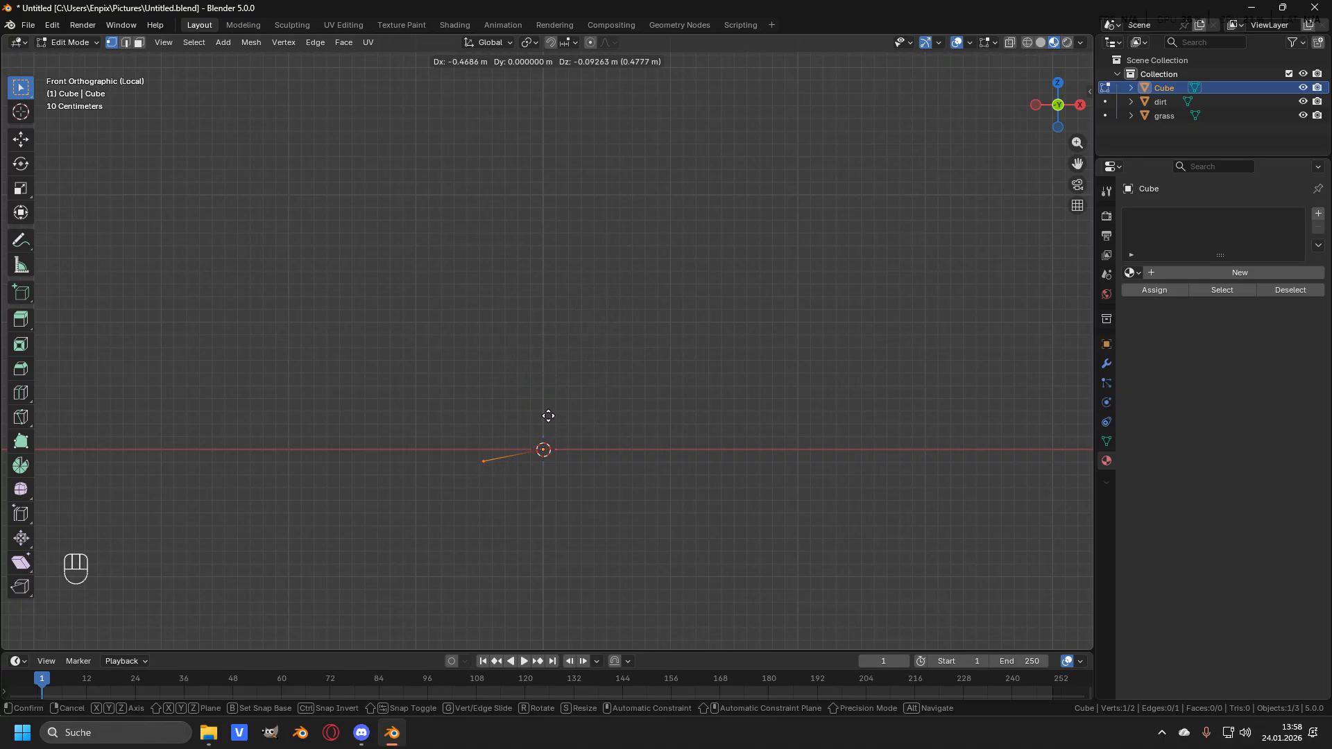
pyautogui.click(616, 273)
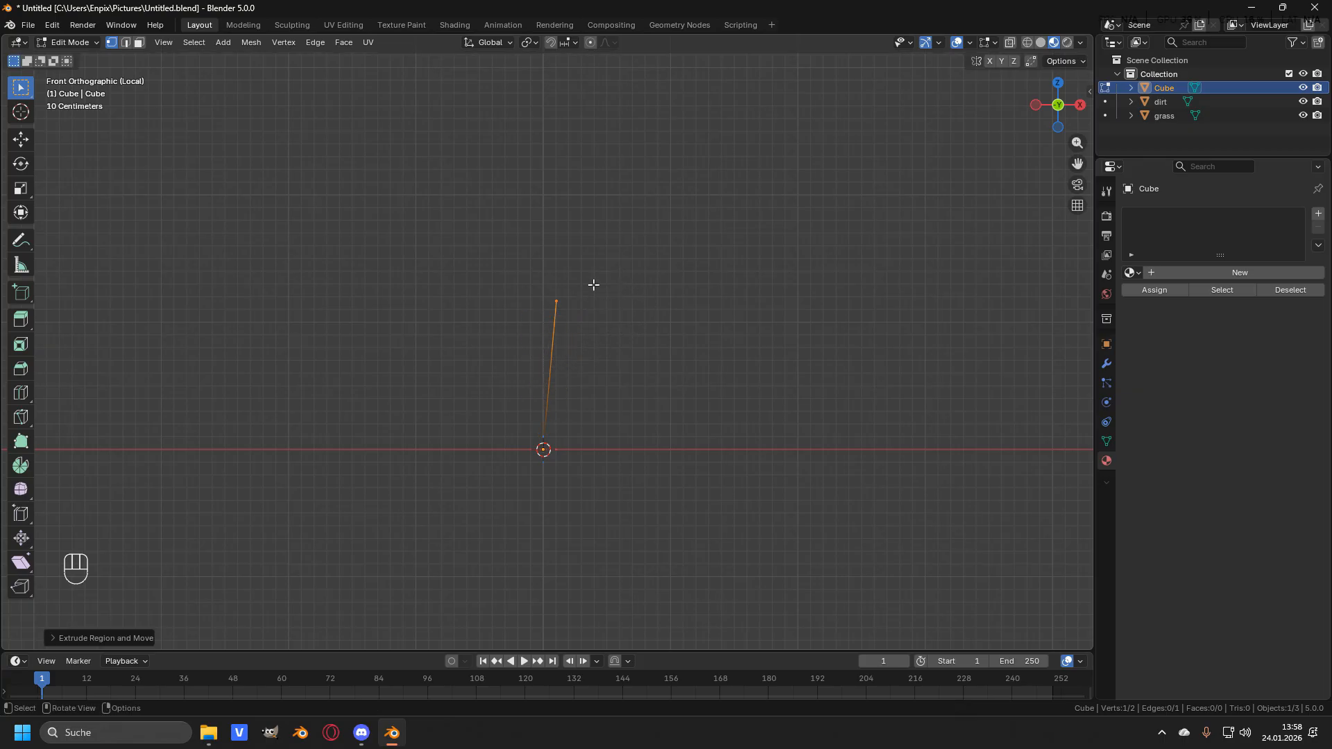
# - Extrude the top vertex upward again by about 0.9 m to extend the trunk
pyautogui.keyDown('shift'); pyautogui.moveTo(604, 267); pyautogui.dragTo(586, 416, button='middle'); pyautogui.keyUp('shift')
pyautogui.press('e')
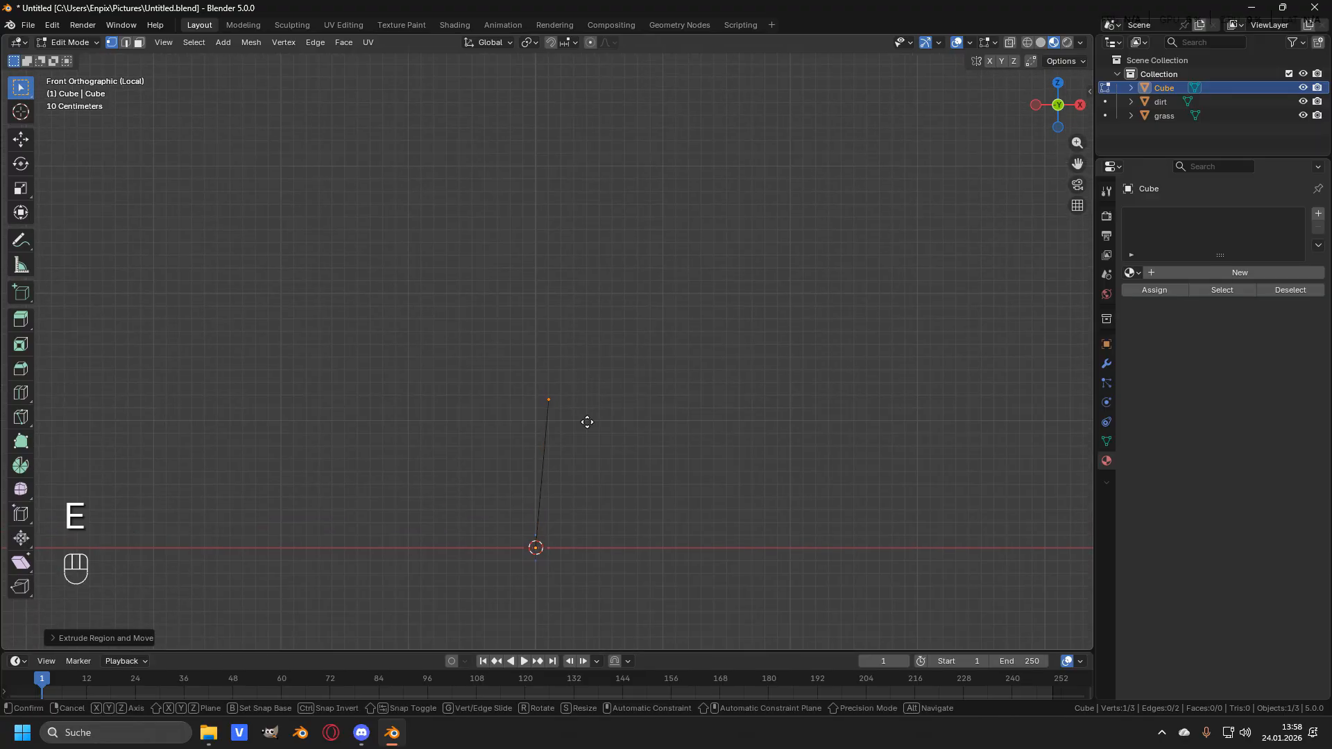
pyautogui.click(591, 303)
# - Extrude a branch from the trunk's top angled up and to the left
pyautogui.keyDown('shift'); pyautogui.moveTo(598, 300); pyautogui.dragTo(611, 402, button='middle'); pyautogui.keyUp('shift')
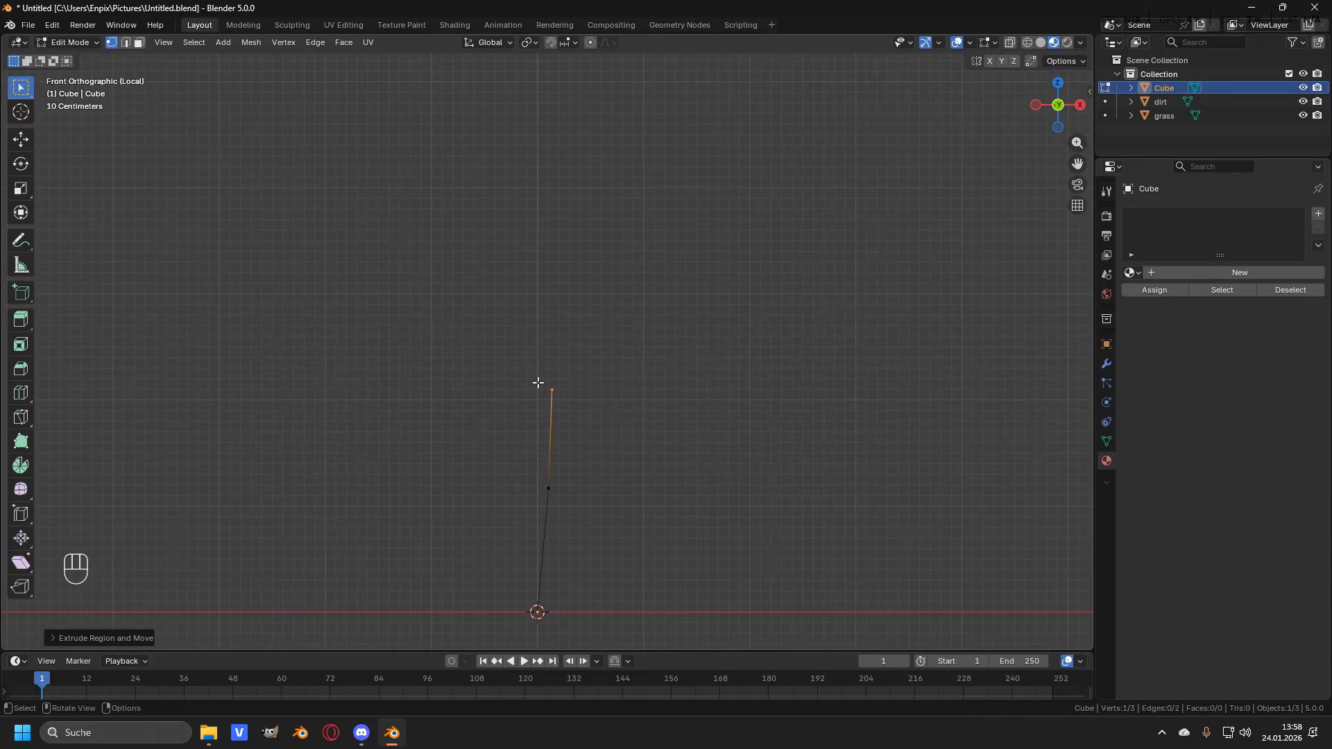
pyautogui.press('e')
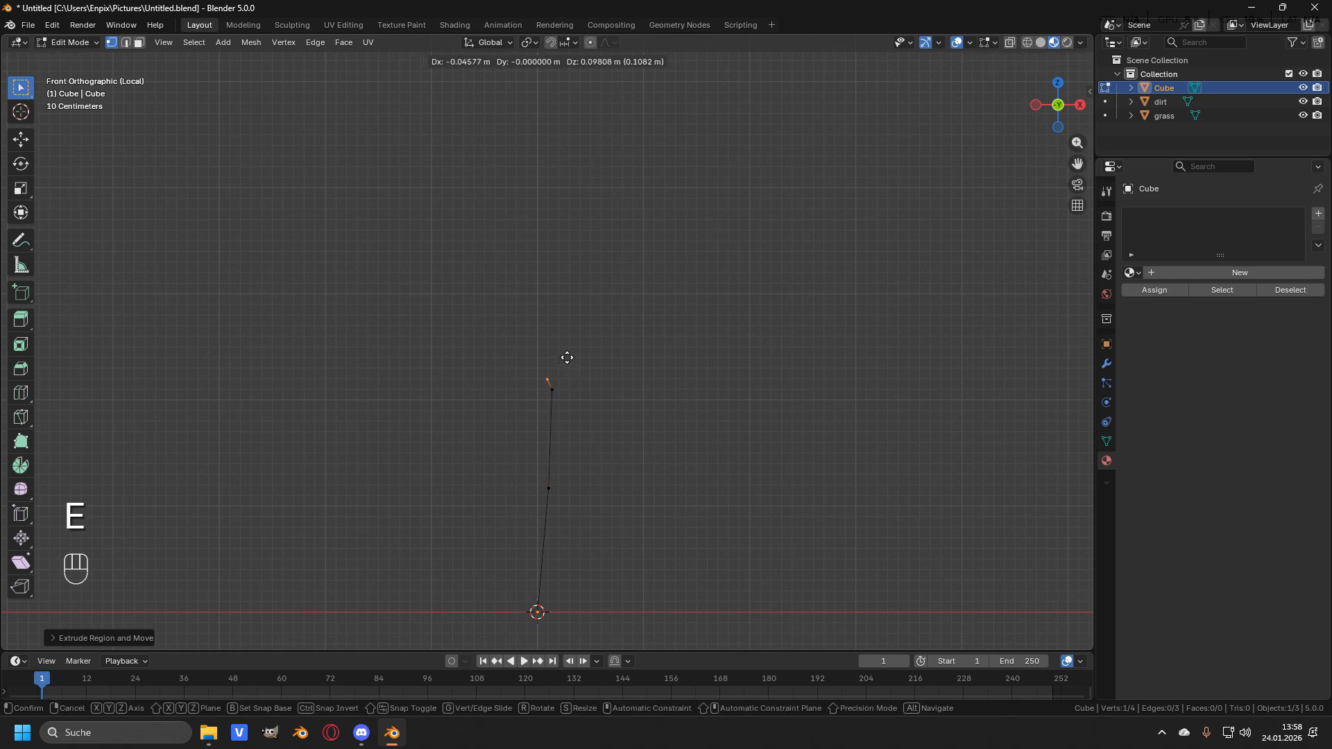
pyautogui.click(507, 297)
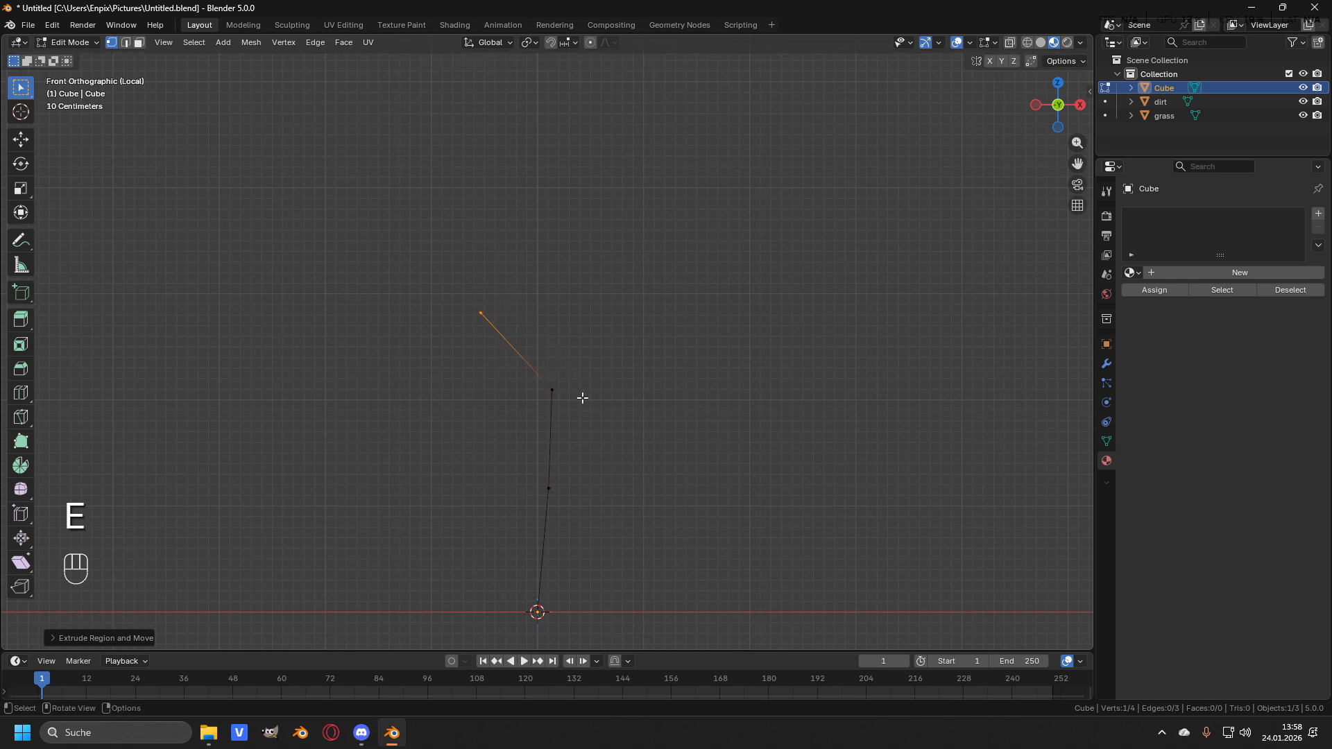
# - Select the trunk's top vertex and extrude a second branch up and to the right
pyautogui.click(548, 385)
pyautogui.press('e')
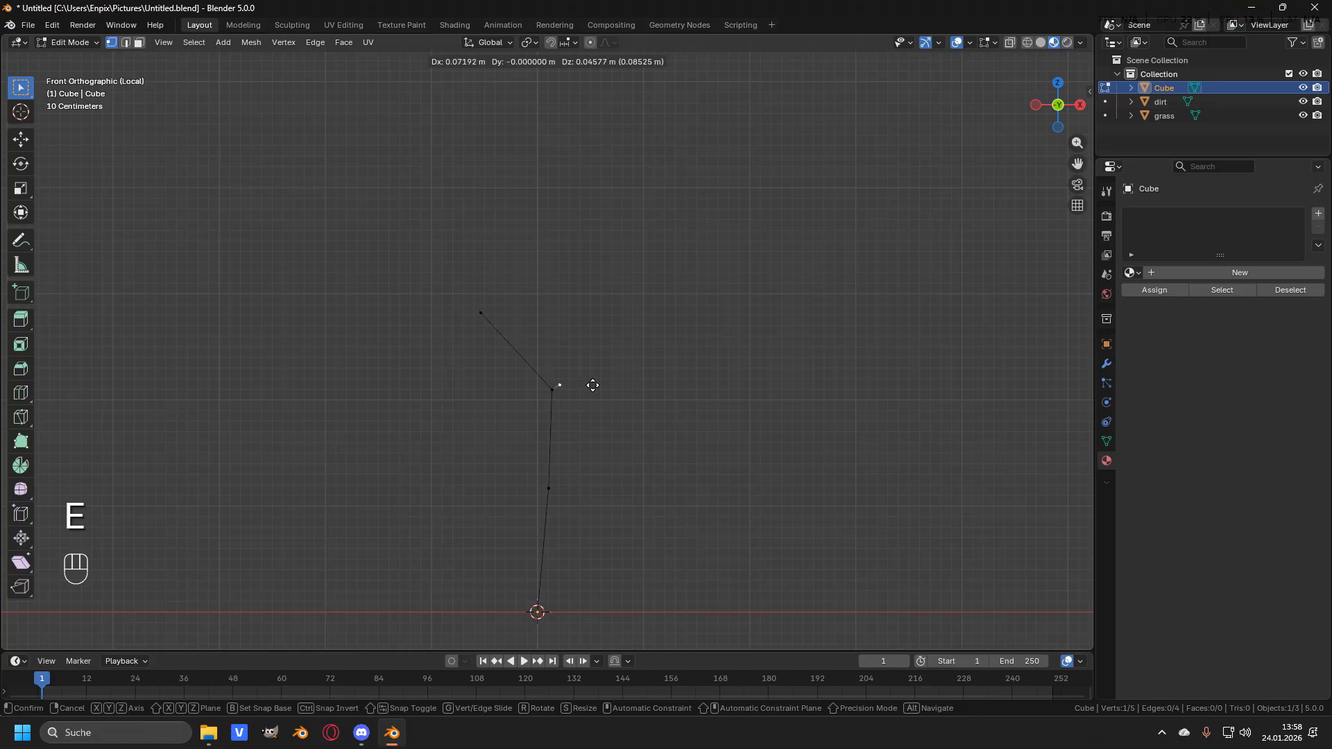
pyautogui.click(661, 353)
pyautogui.keyDown('shift'); pyautogui.moveTo(627, 429); pyautogui.dragTo(643, 357, button='middle'); pyautogui.keyUp('shift')
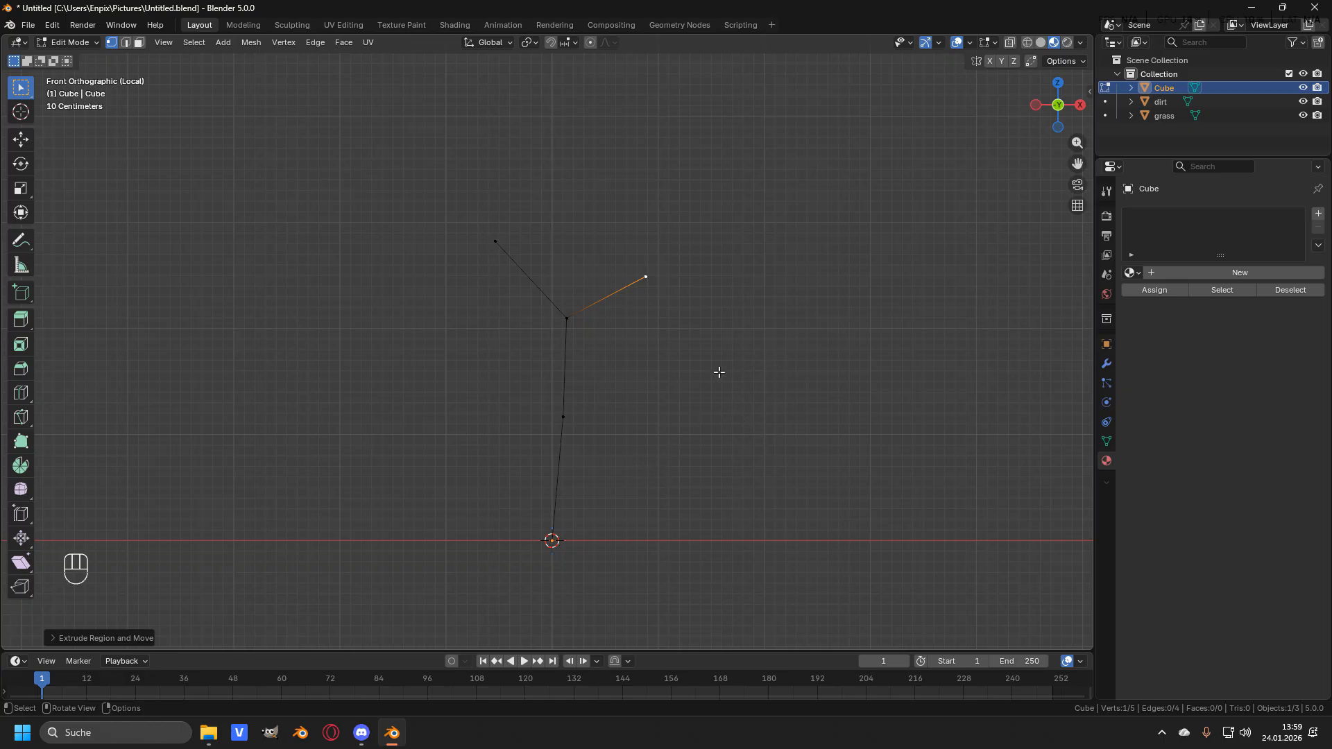
# - Switch to side view and move the left branch's tip backward to give the tree depth
pyautogui.press('KP_3')
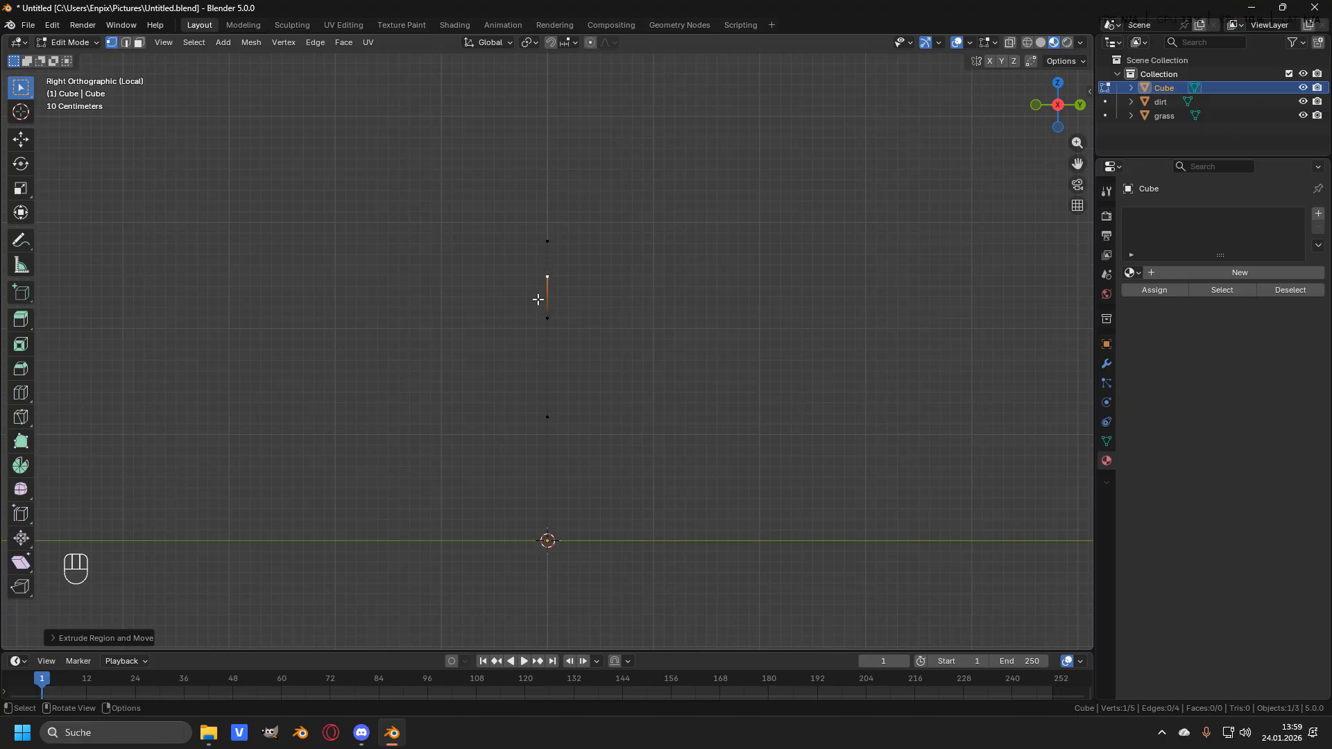
pyautogui.scroll(1, 575, 324)
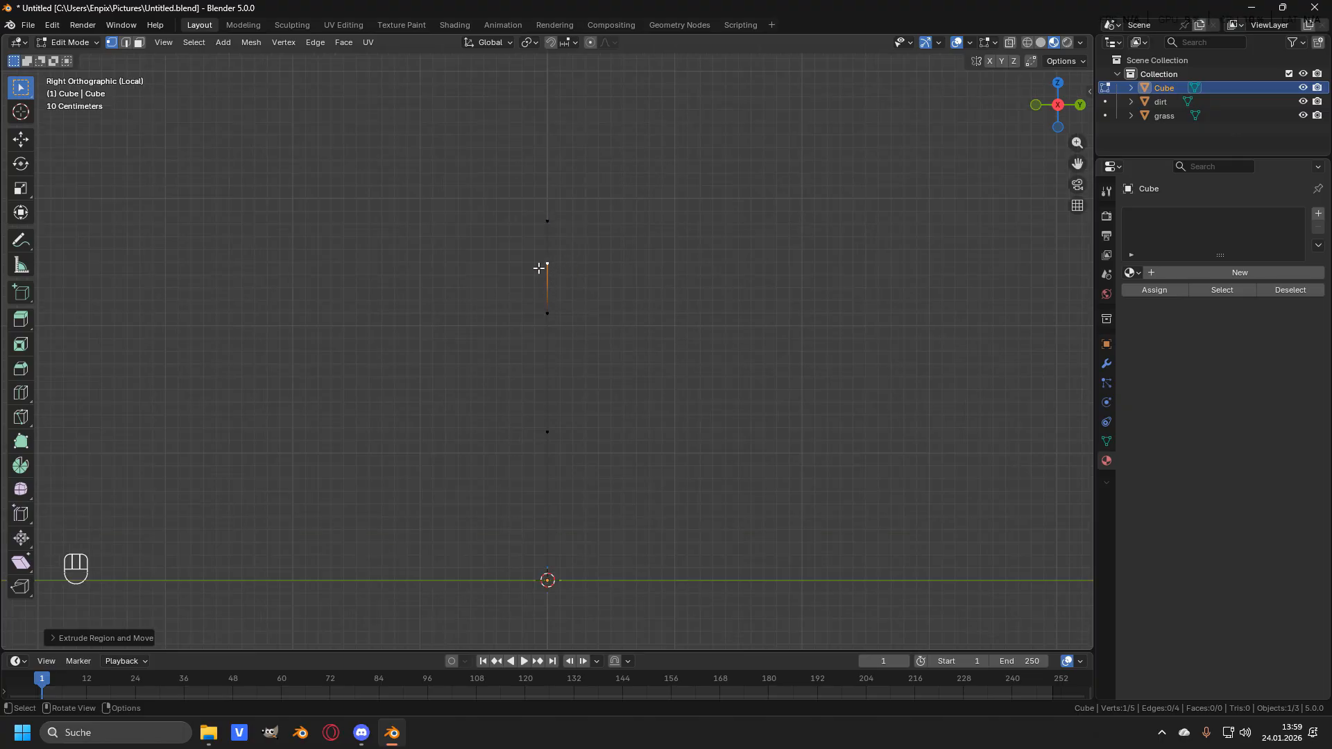
pyautogui.press('g')
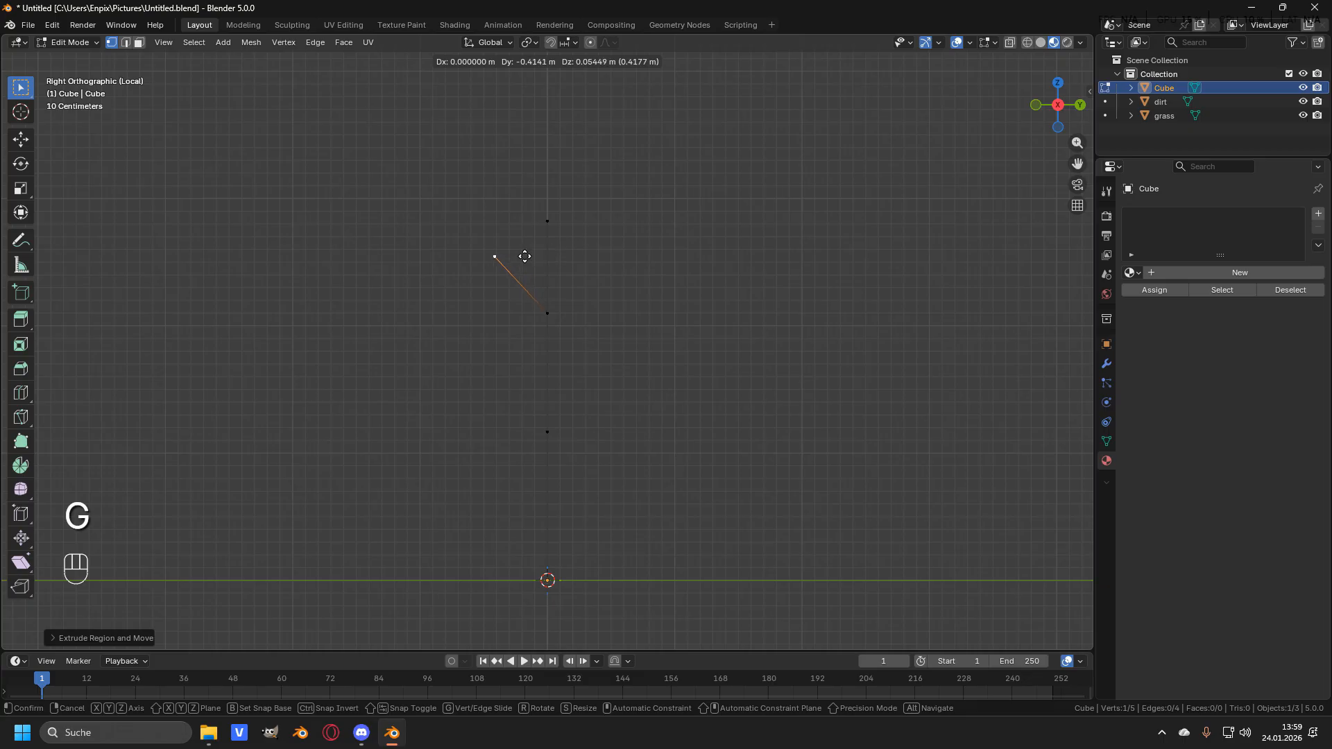
pyautogui.click(515, 255)
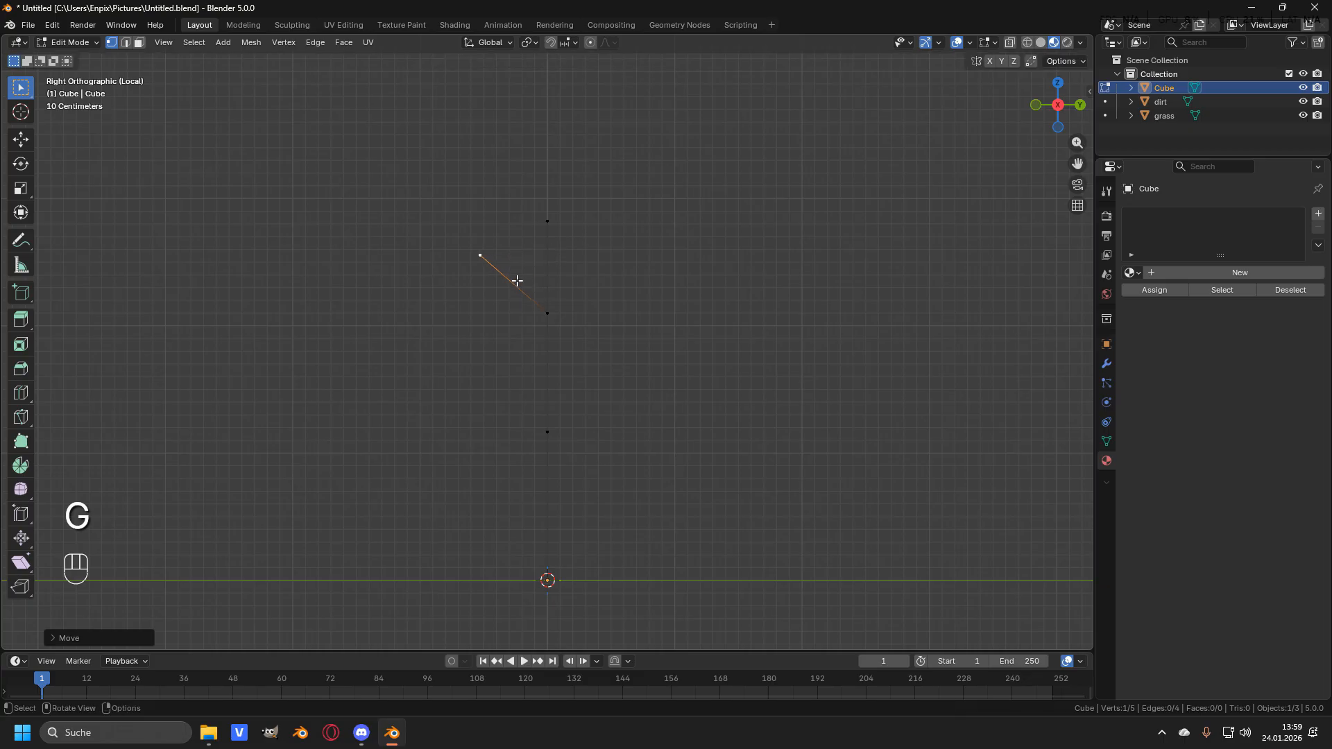
# - Move the trunk's top vertex backward and the middle trunk vertex slightly forward in side view
pyautogui.click(553, 311)
pyautogui.press('g')
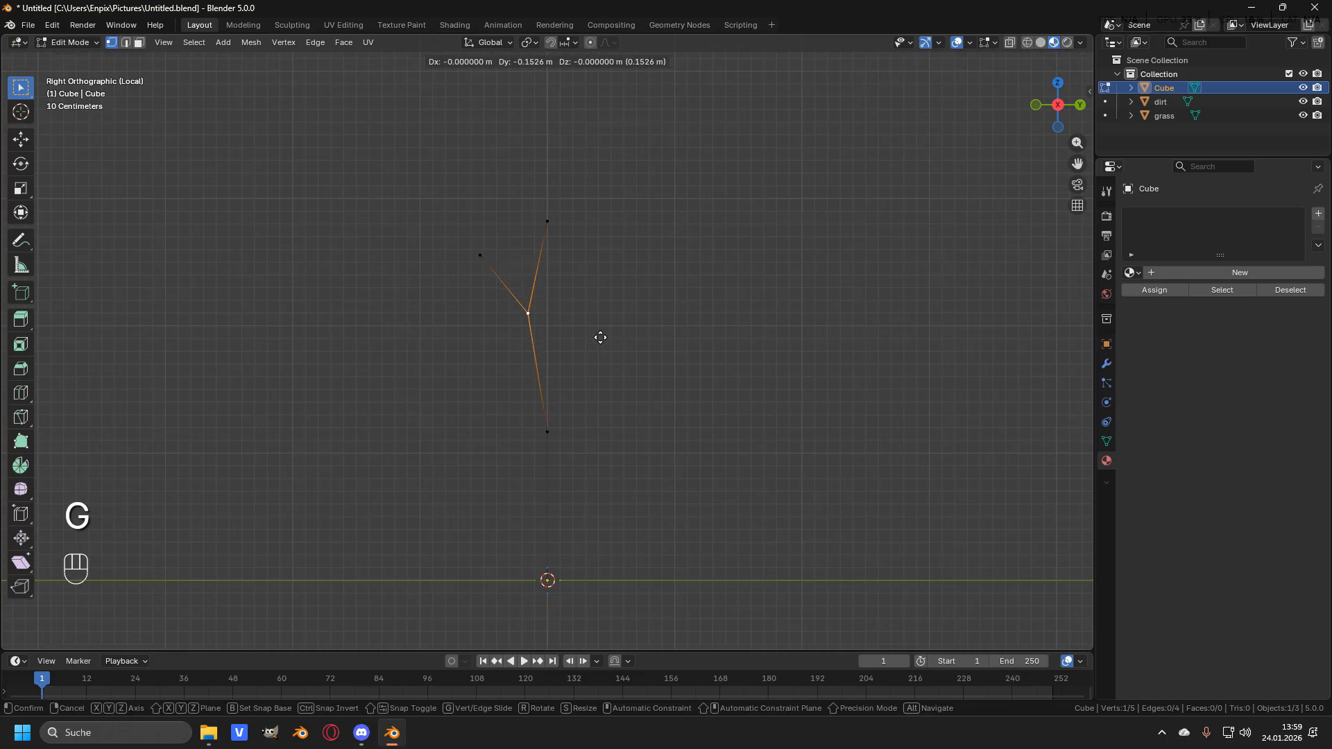
pyautogui.click(601, 337)
pyautogui.click(557, 434)
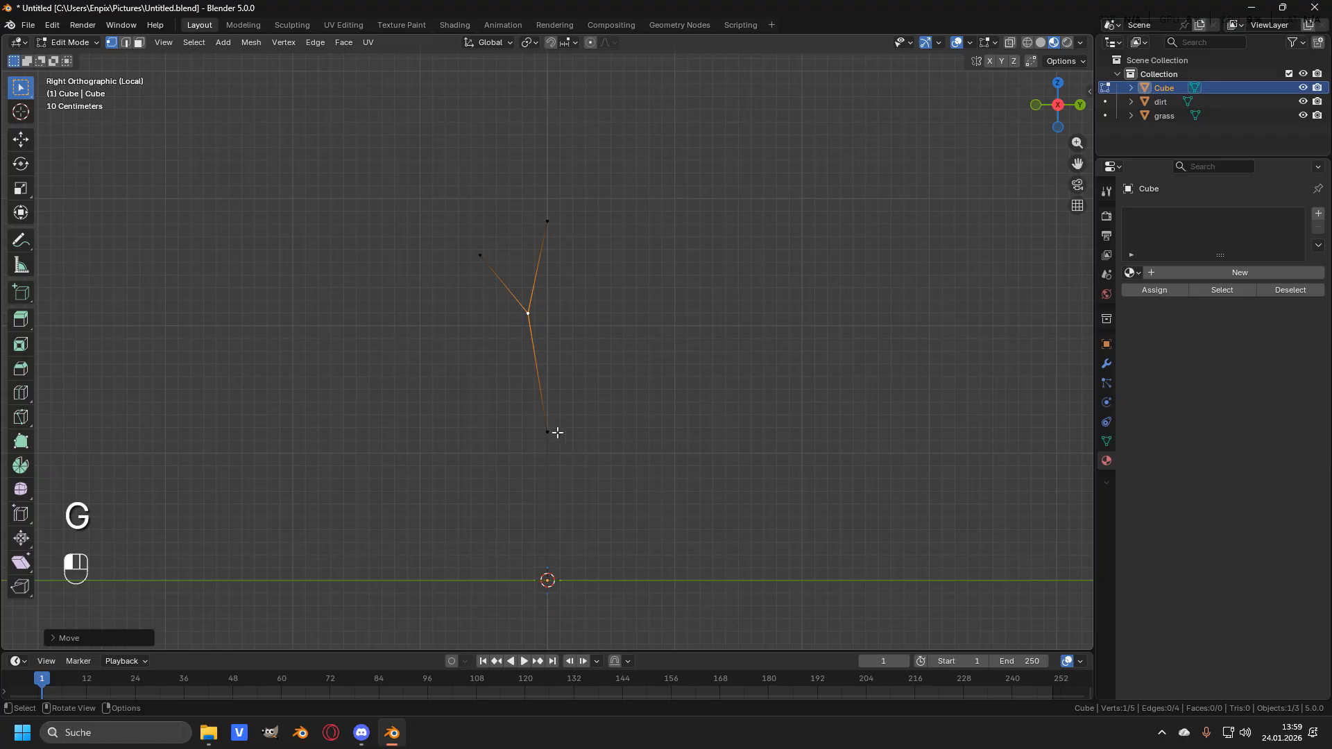
pyautogui.press('g')
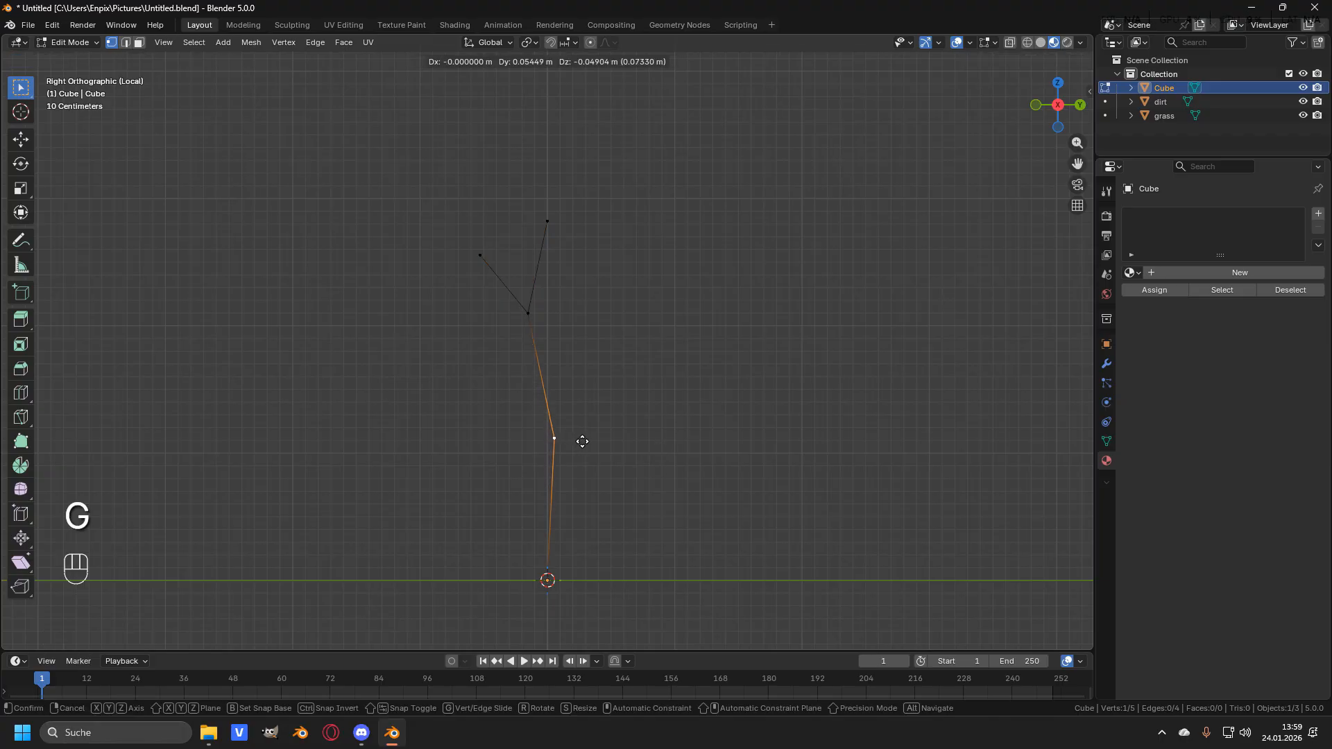
pyautogui.click(582, 441)
# - Select the right branch's tip and shift it forward in side view
pyautogui.click(559, 226)
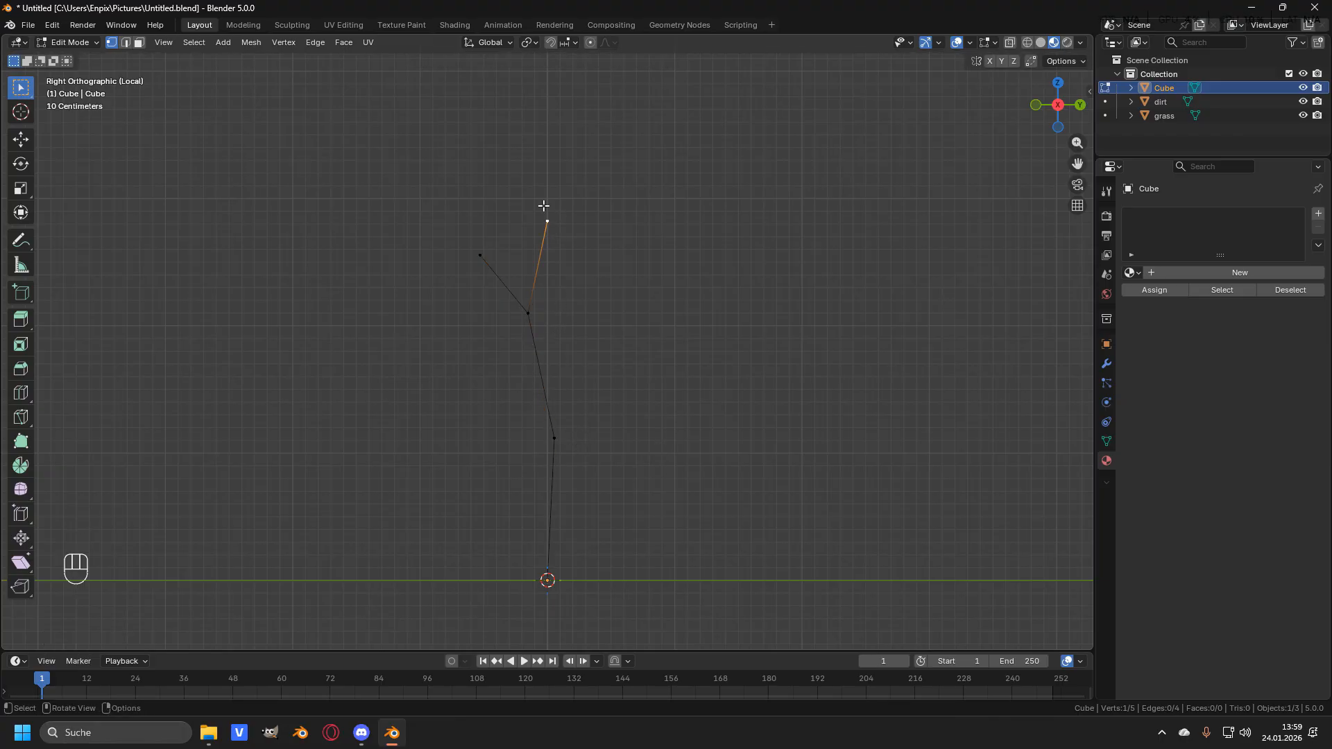
pyautogui.press('g')
pyautogui.click(598, 228)
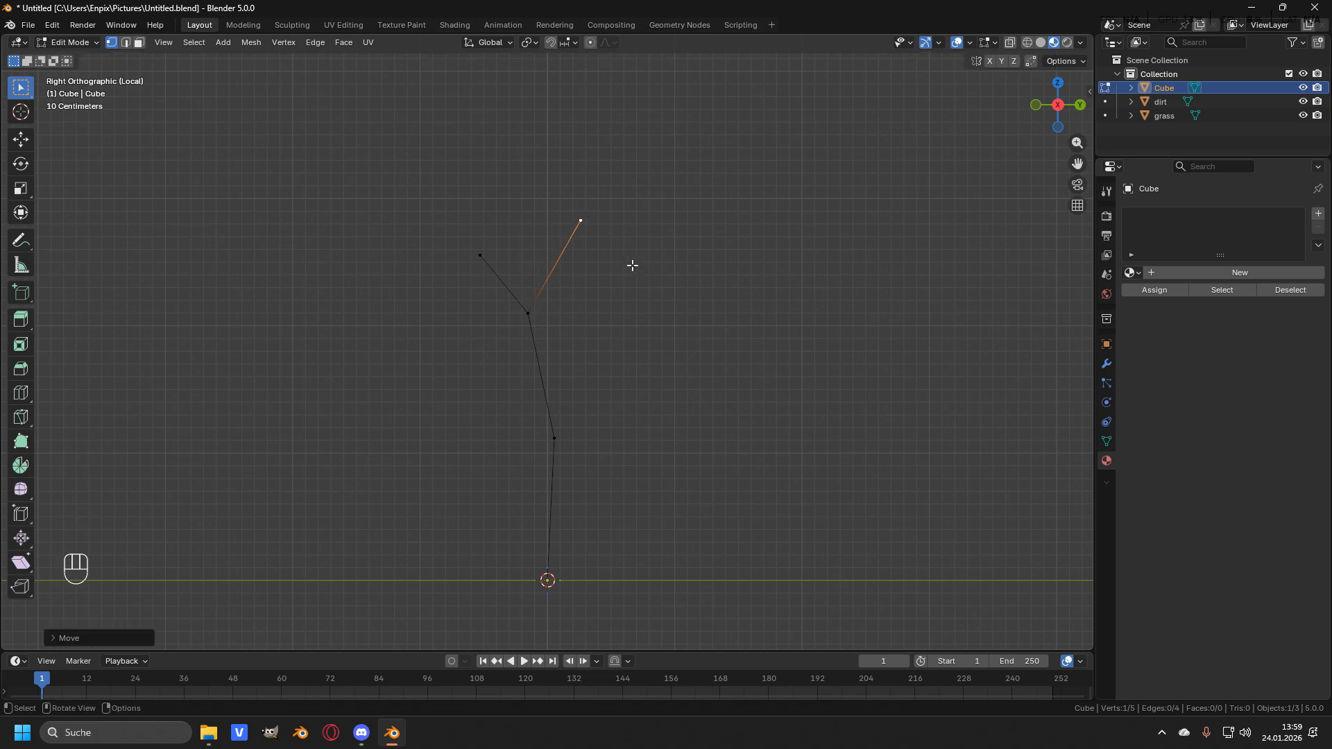
# - Switch to front view and extend the left branch with another segment about 0.8 m up and left
pyautogui.press('KP_1')
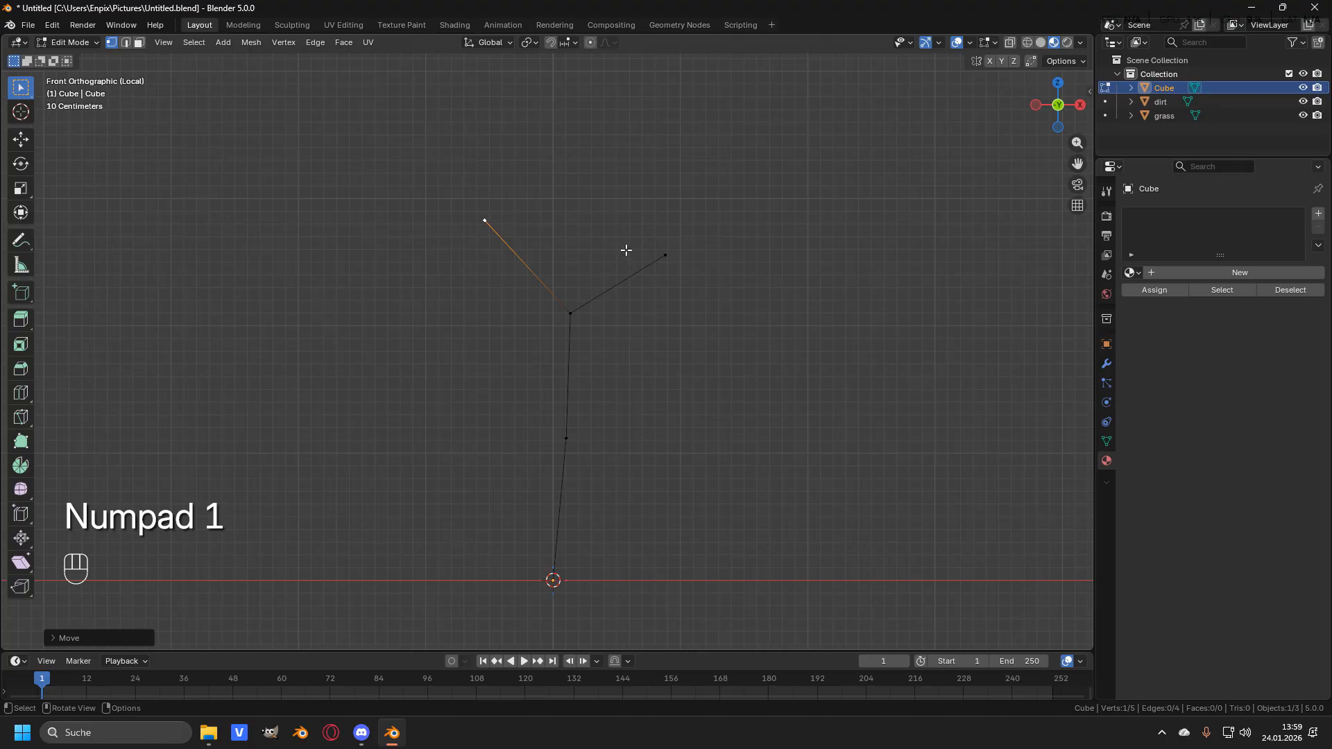
pyautogui.press('e')
pyautogui.scroll(-1, 581, 246)
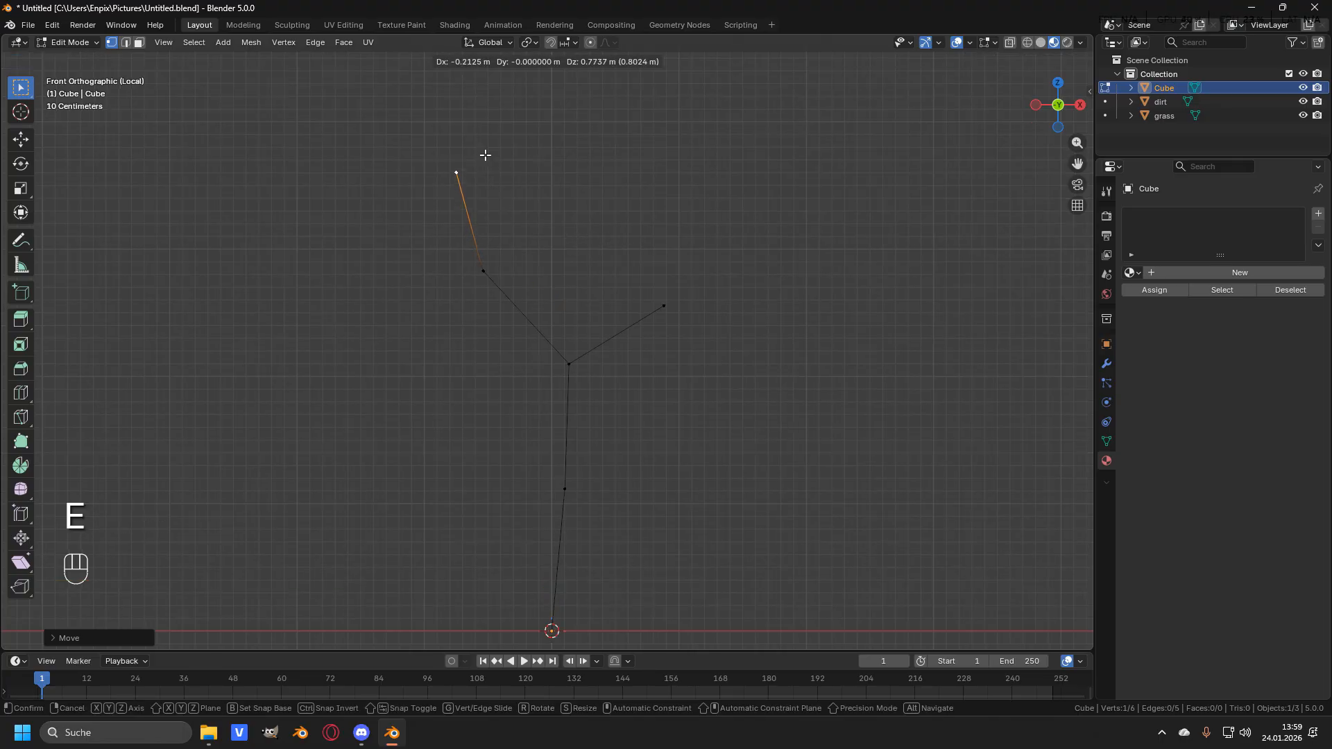
pyautogui.click(485, 156)
pyautogui.scroll(-1, 515, 250)
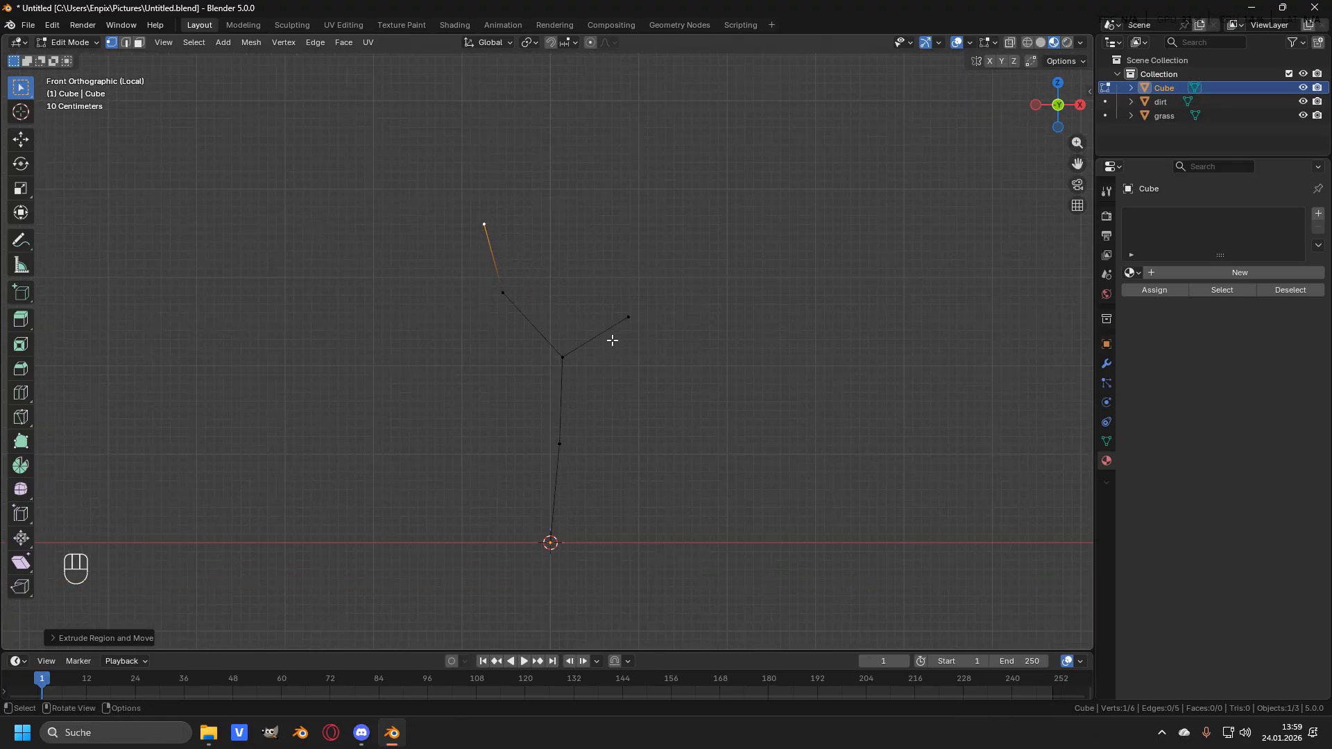
# - Select the fork vertex and extrude a new middle branch upward in two segments
pyautogui.click(564, 356)
pyautogui.scroll(1, 578, 348)
pyautogui.press('e')
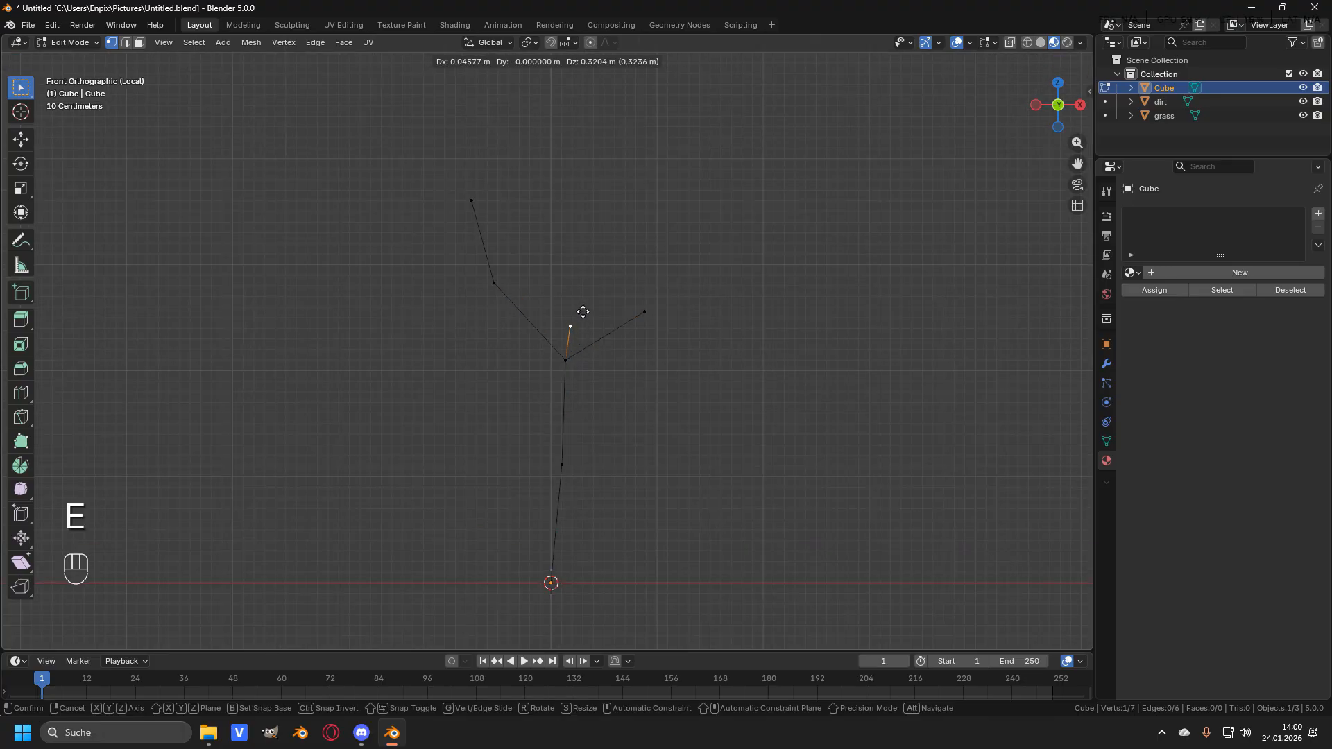
pyautogui.click(588, 259)
pyautogui.press('e')
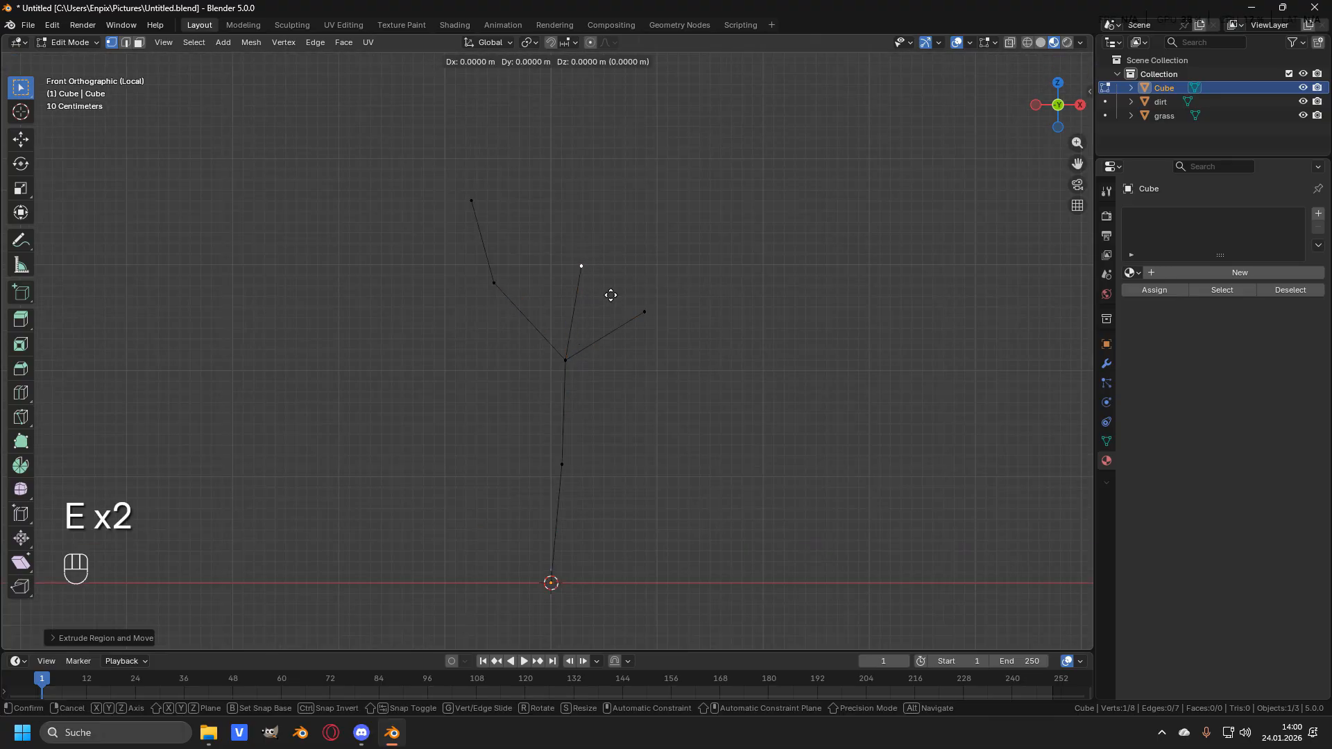
pyautogui.click(635, 233)
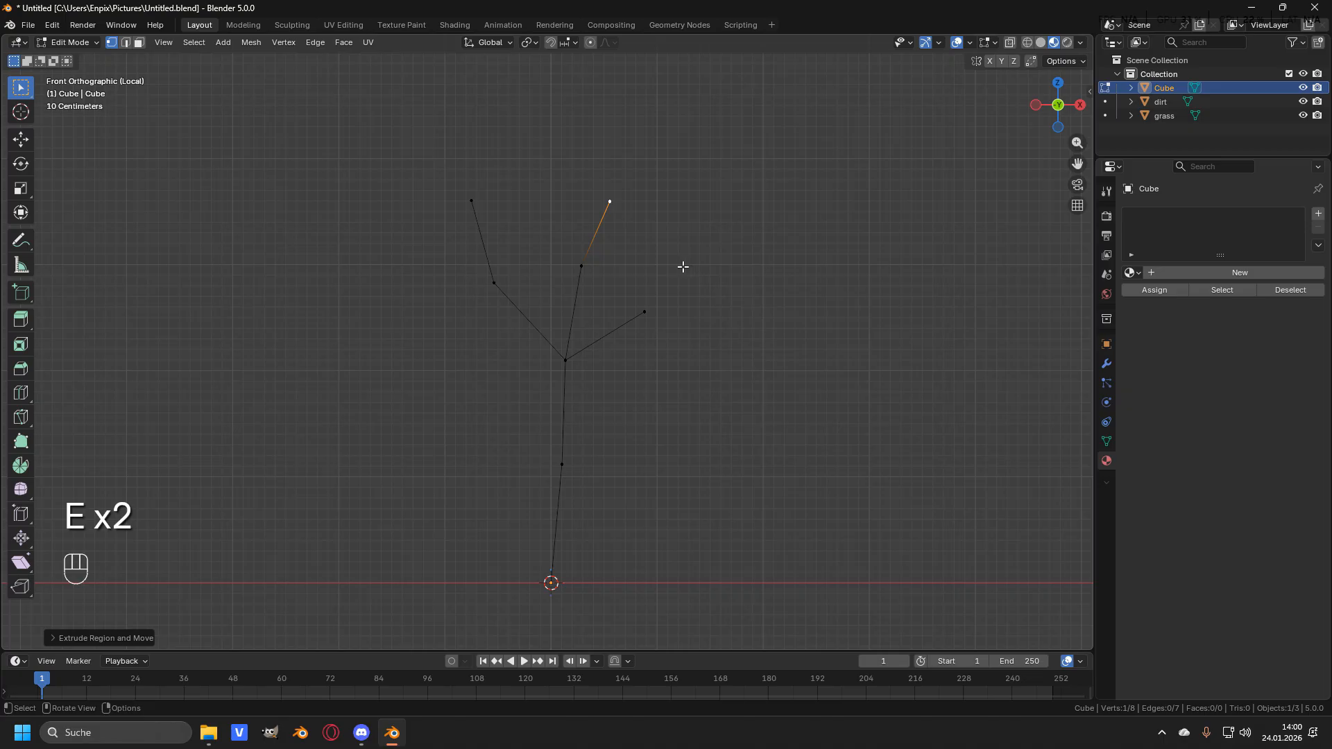
# - In side view, move the middle branch's vertices to spread it forward from the others
pyautogui.press('KP_3')
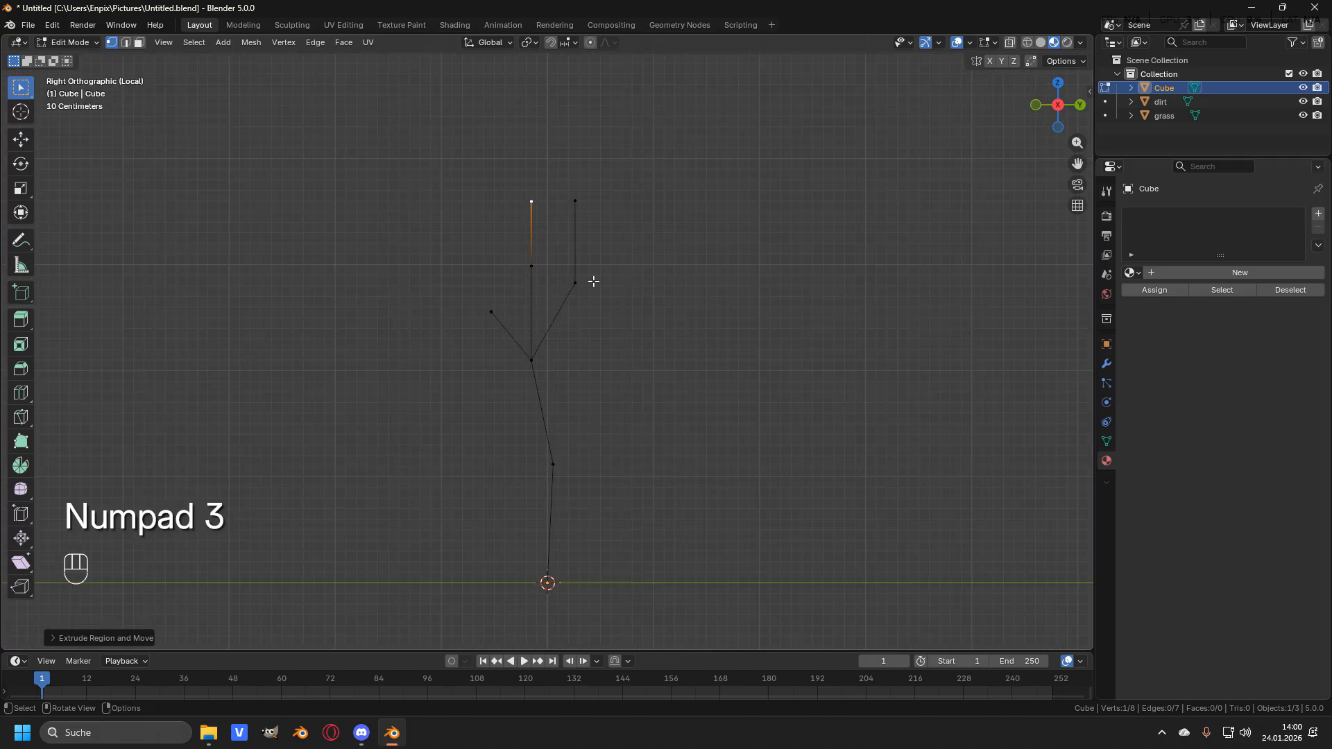
pyautogui.click(582, 200)
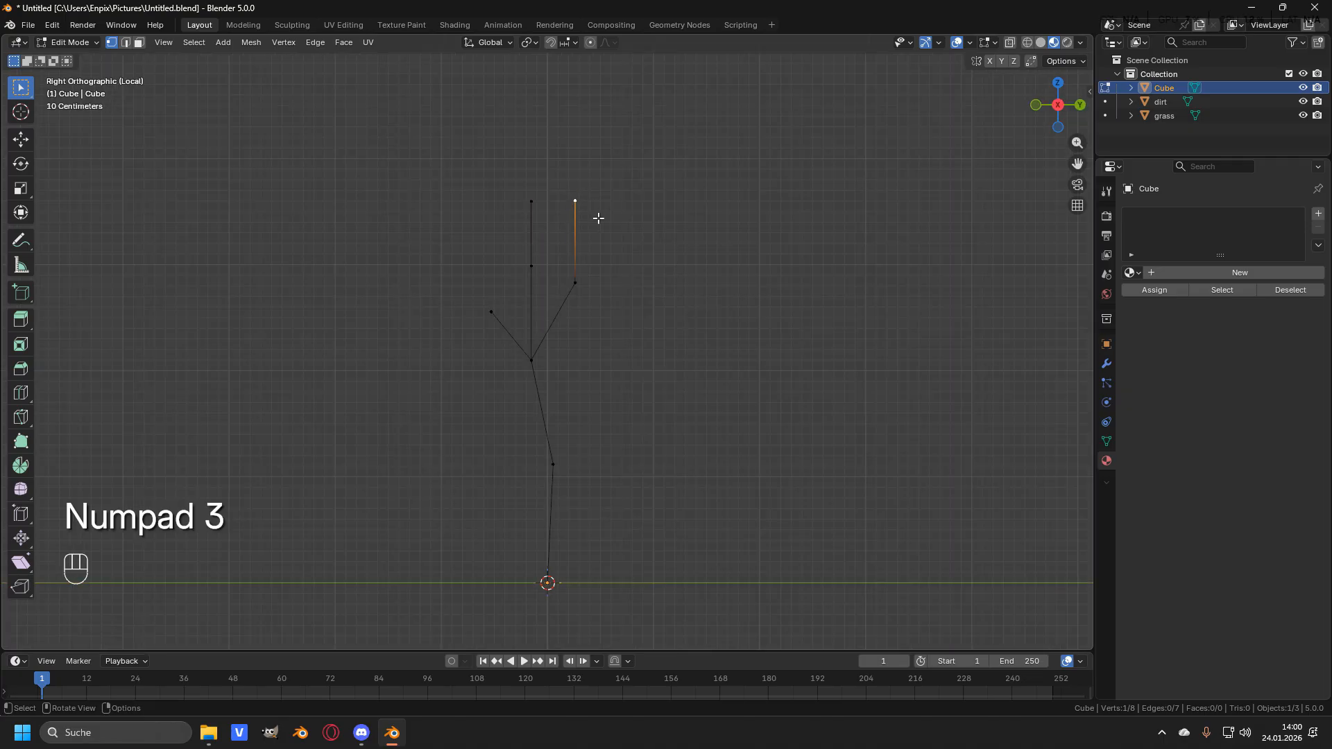
pyautogui.press('g')
pyautogui.click(630, 217)
pyautogui.click(541, 265)
pyautogui.press('g')
pyautogui.press('g')
pyautogui.click(524, 260)
# - Move the left branch's tip and the short right branch's tip backward in side view
pyautogui.click(531, 201)
pyautogui.press('g')
pyautogui.click(480, 200)
pyautogui.click(487, 315)
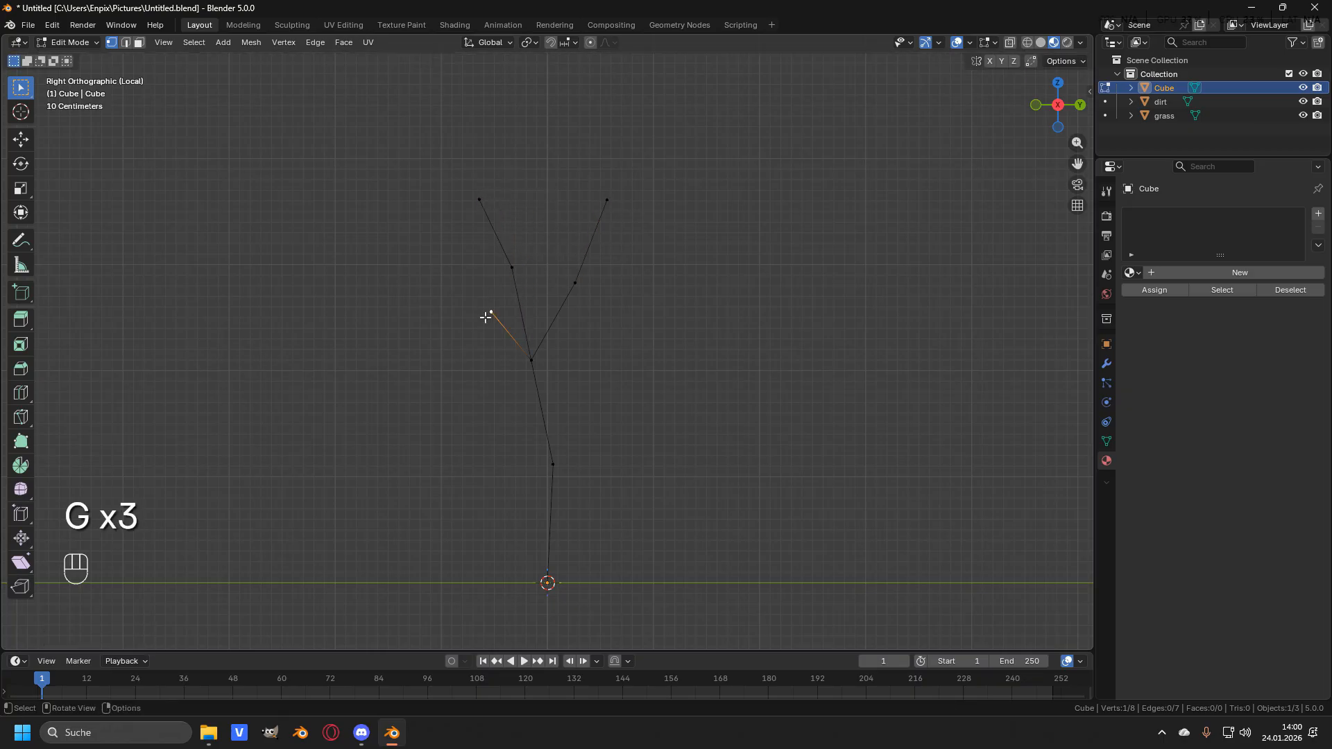
pyautogui.press('g')
pyautogui.click(467, 315)
pyautogui.click(530, 302)
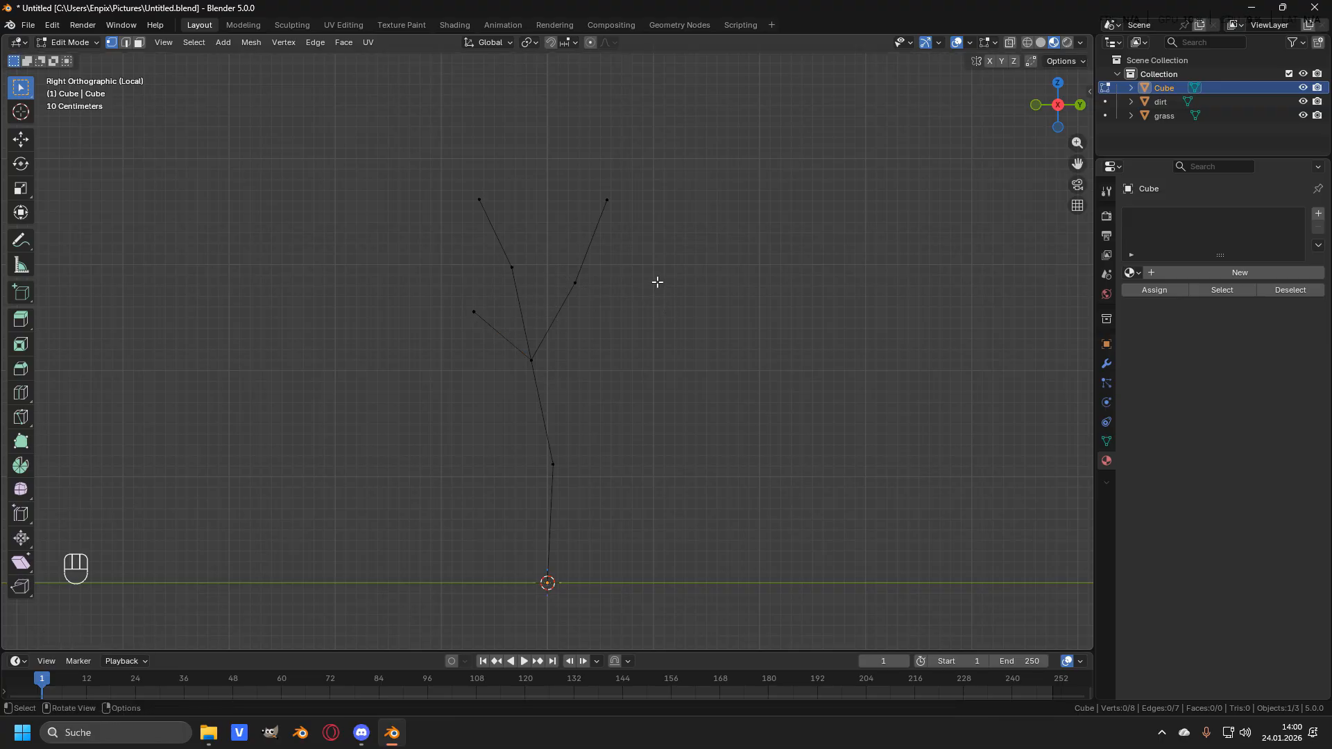
# - Select the middle branch's tip in front view and extrude it about 0.73 m up and to the right
pyautogui.moveTo(594, 270); pyautogui.dragTo(607, 318, button='middle')
pyautogui.click(488, 209)
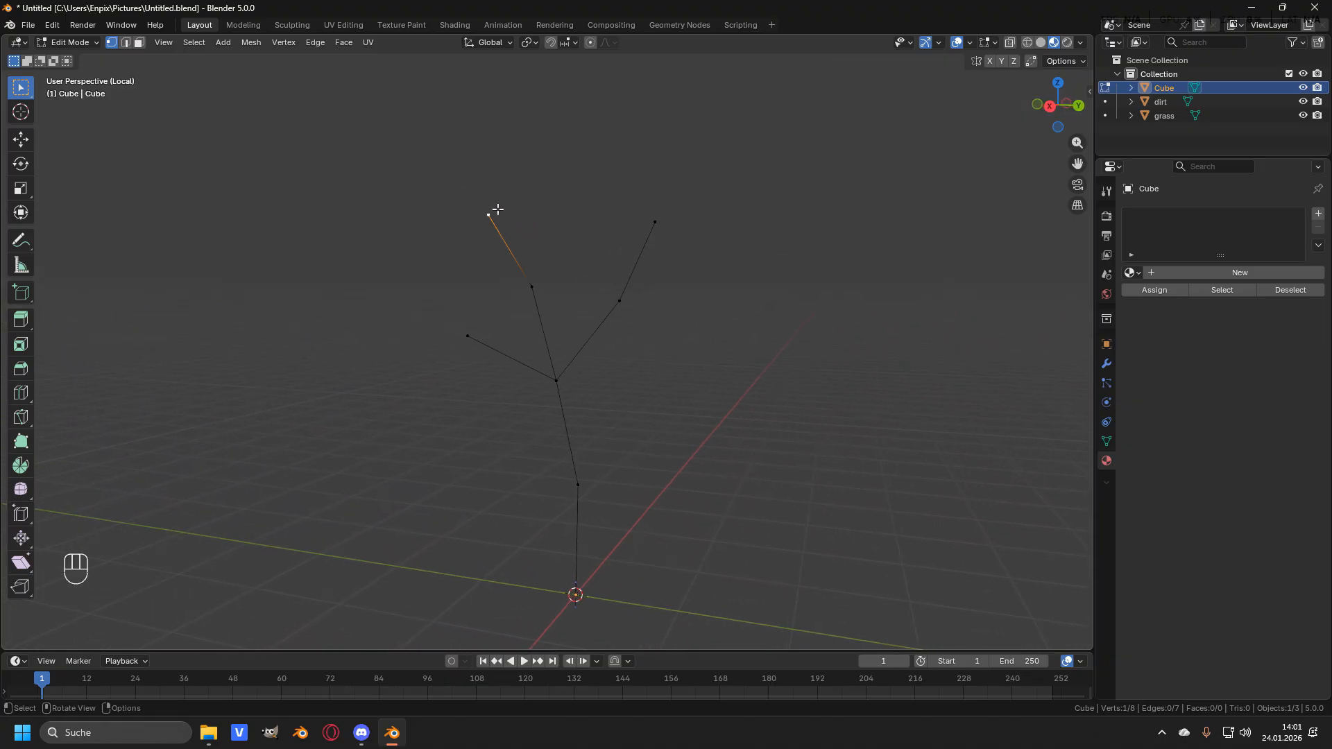
pyautogui.press('KP_1')
pyautogui.keyDown('shift'); pyautogui.moveTo(583, 249); pyautogui.dragTo(600, 301, button='middle'); pyautogui.keyUp('shift')
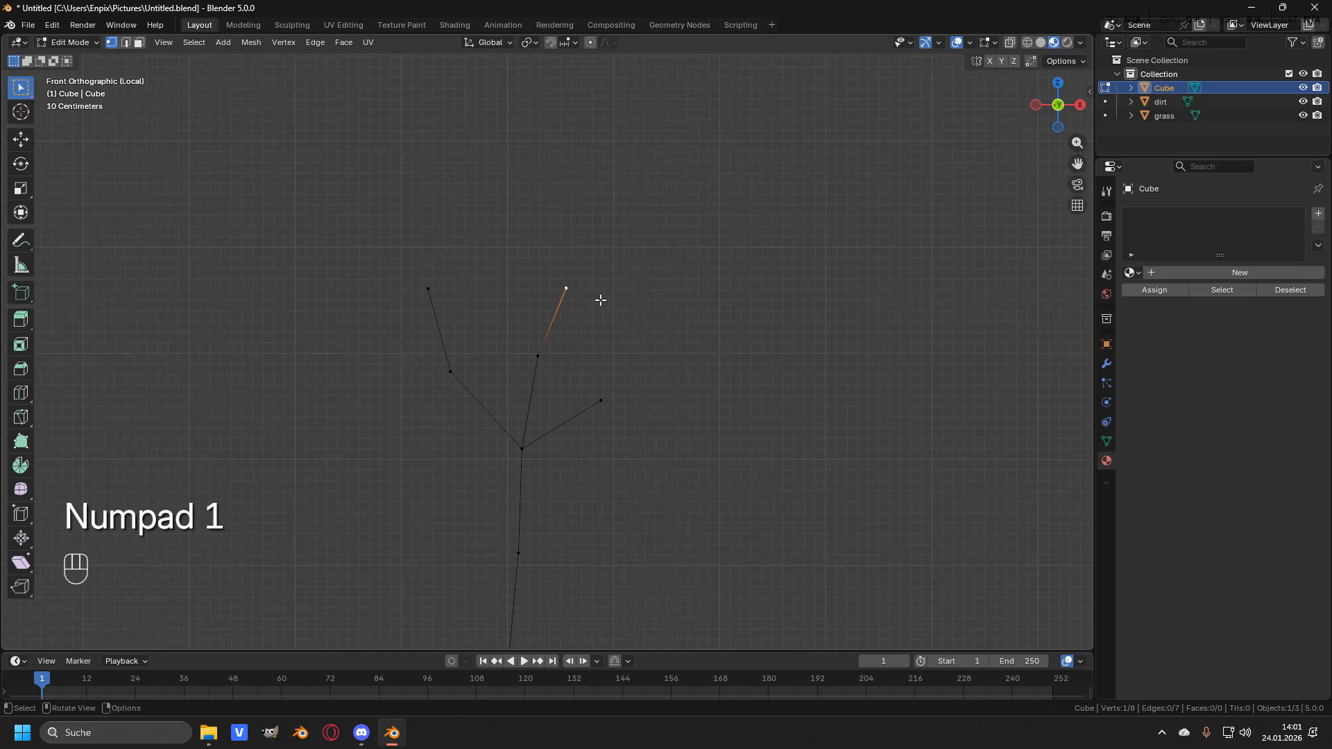
pyautogui.press('e')
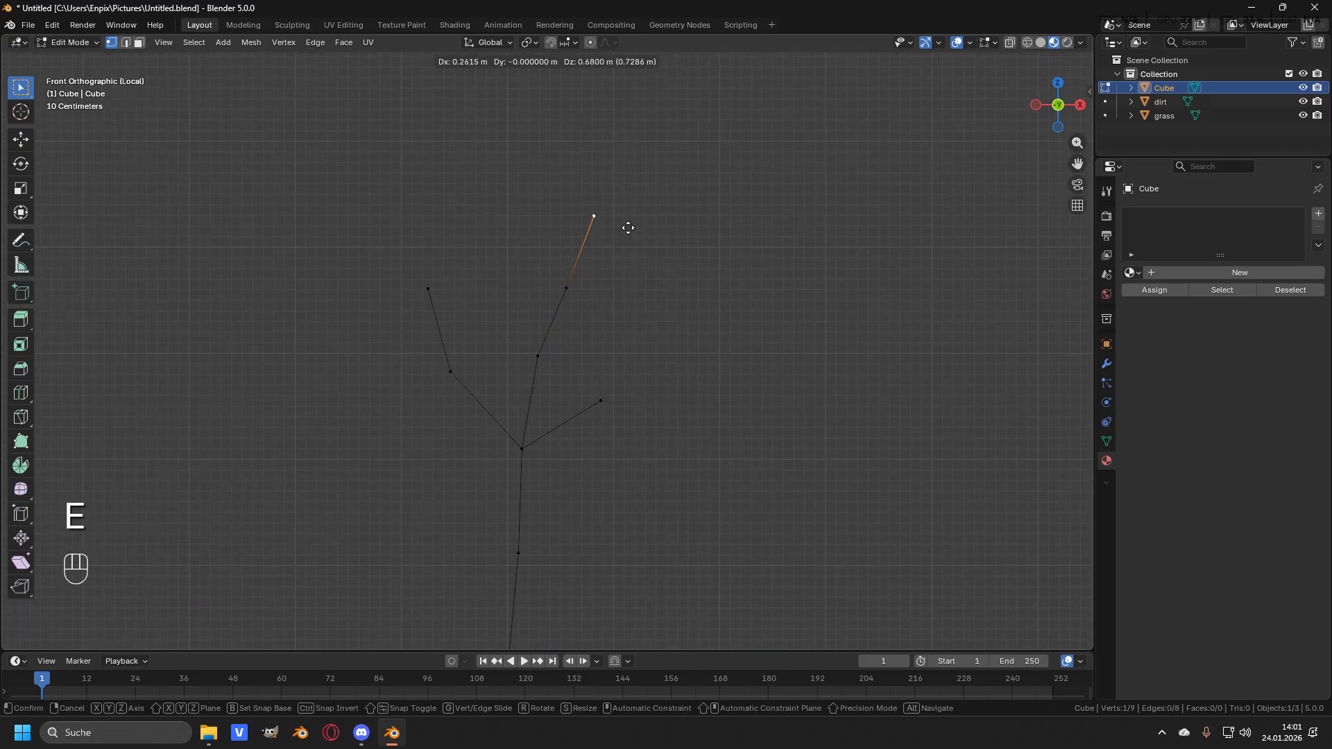
pyautogui.click(628, 227)
# - In side view, move the new branch tip backward about 0.24 m
pyautogui.press('KP_3')
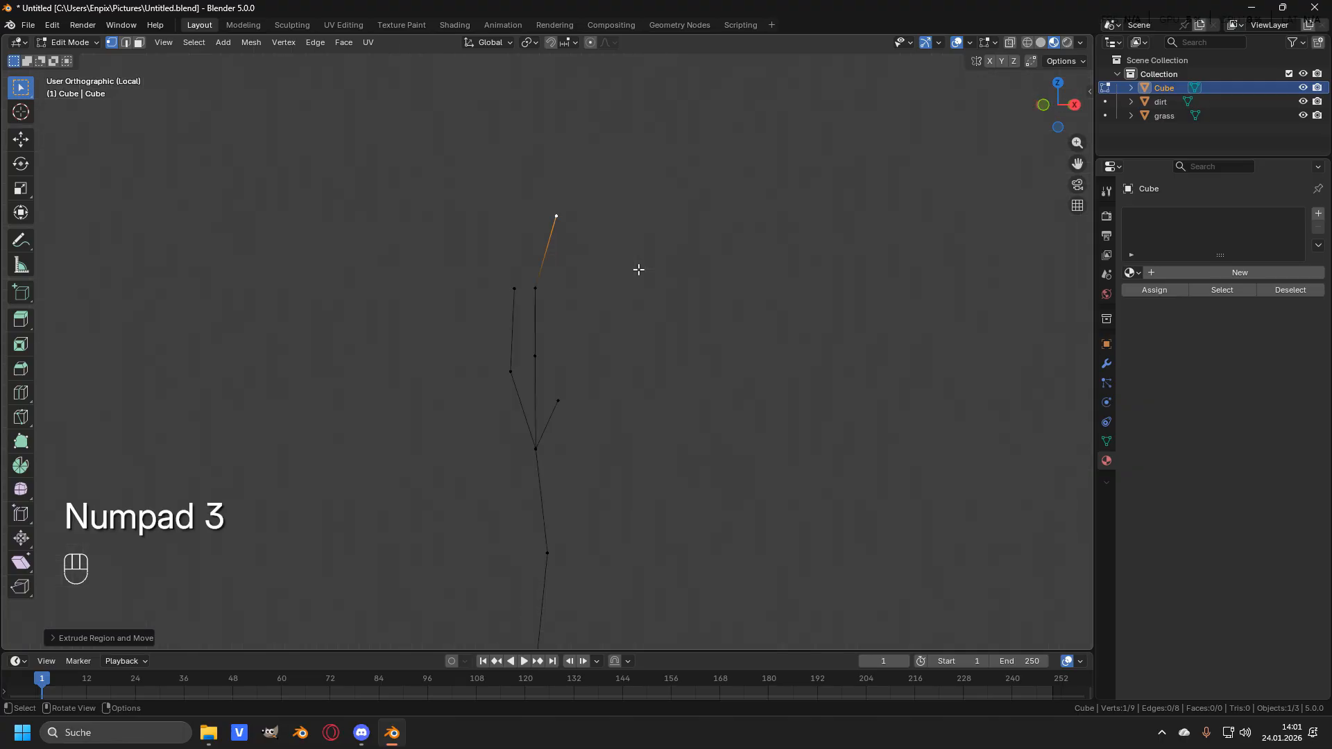
pyautogui.press('g')
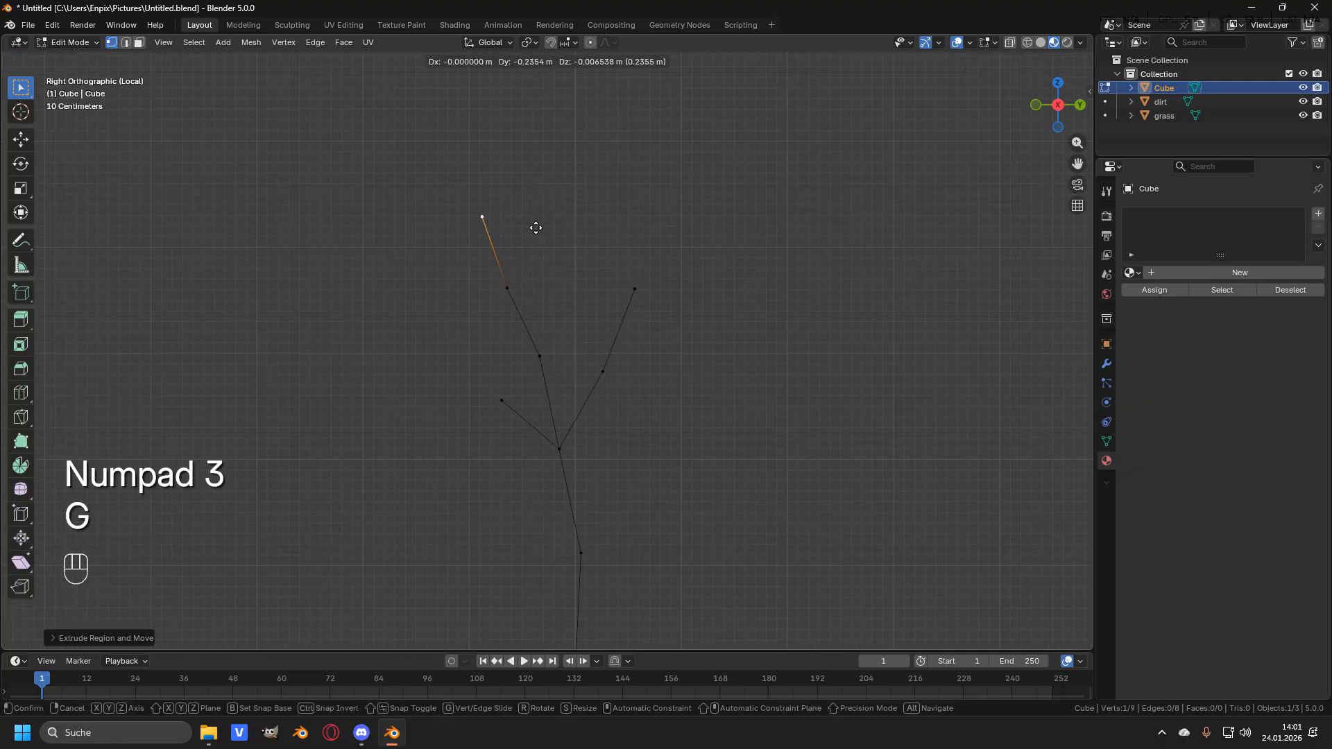
pyautogui.click(538, 226)
# - Add a Skin modifier to the tree mesh
pyautogui.moveTo(776, 262); pyautogui.dragTo(498, 288, button='middle')
pyautogui.click(598, 253)
pyautogui.scroll(-1, 555, 253)
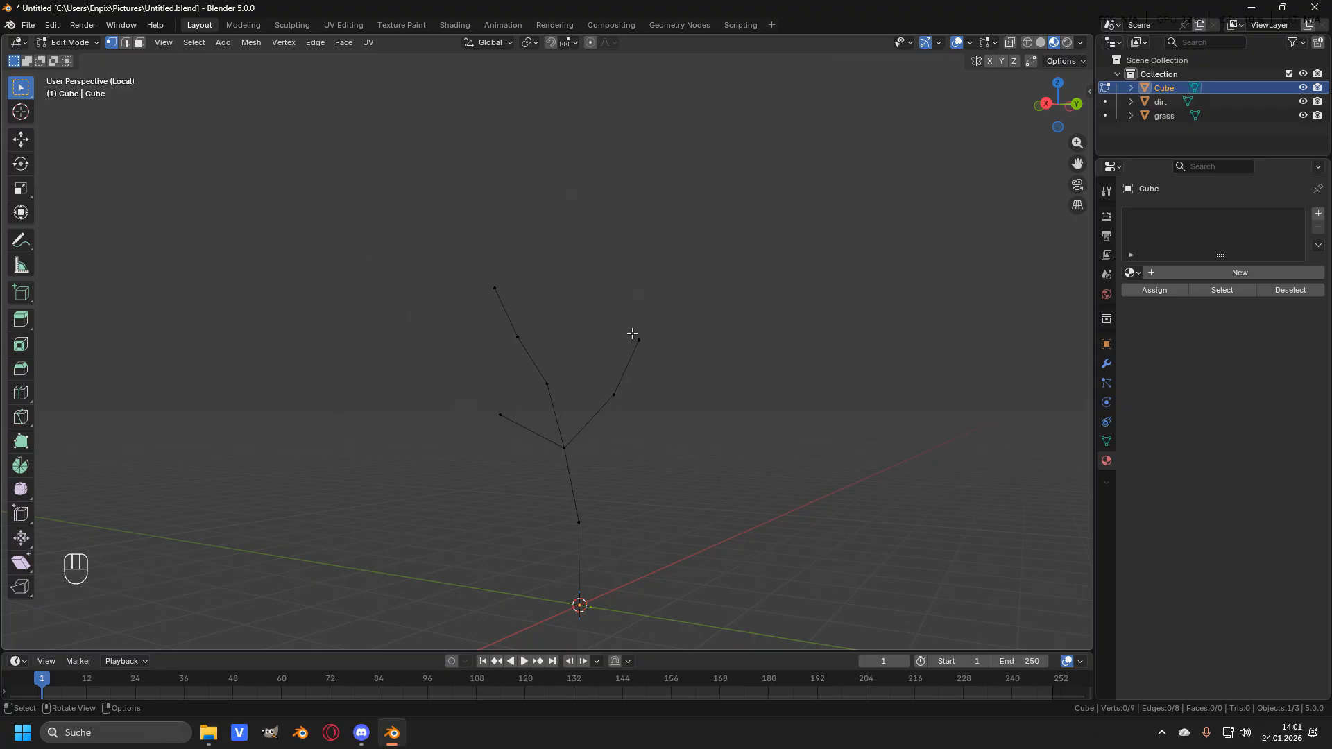
pyautogui.moveTo(642, 362); pyautogui.dragTo(560, 374, button='middle')
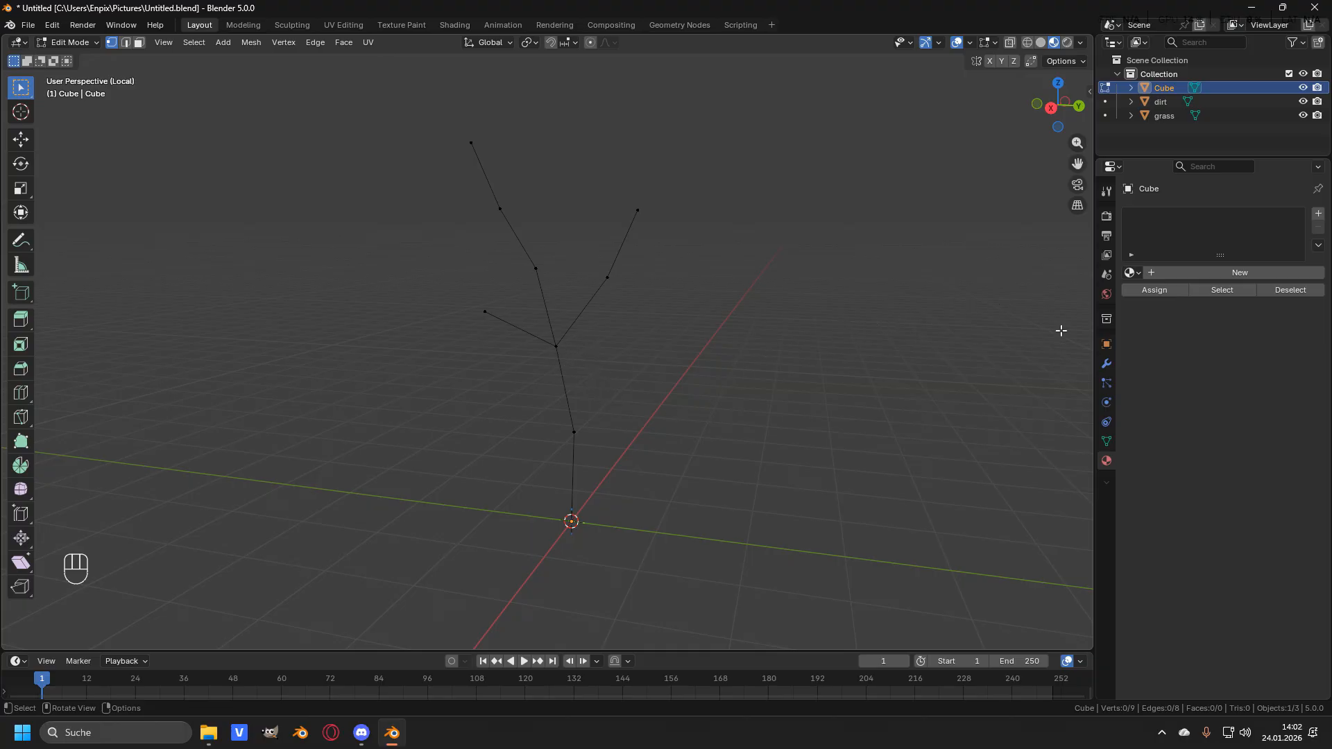
pyautogui.click(1107, 367)
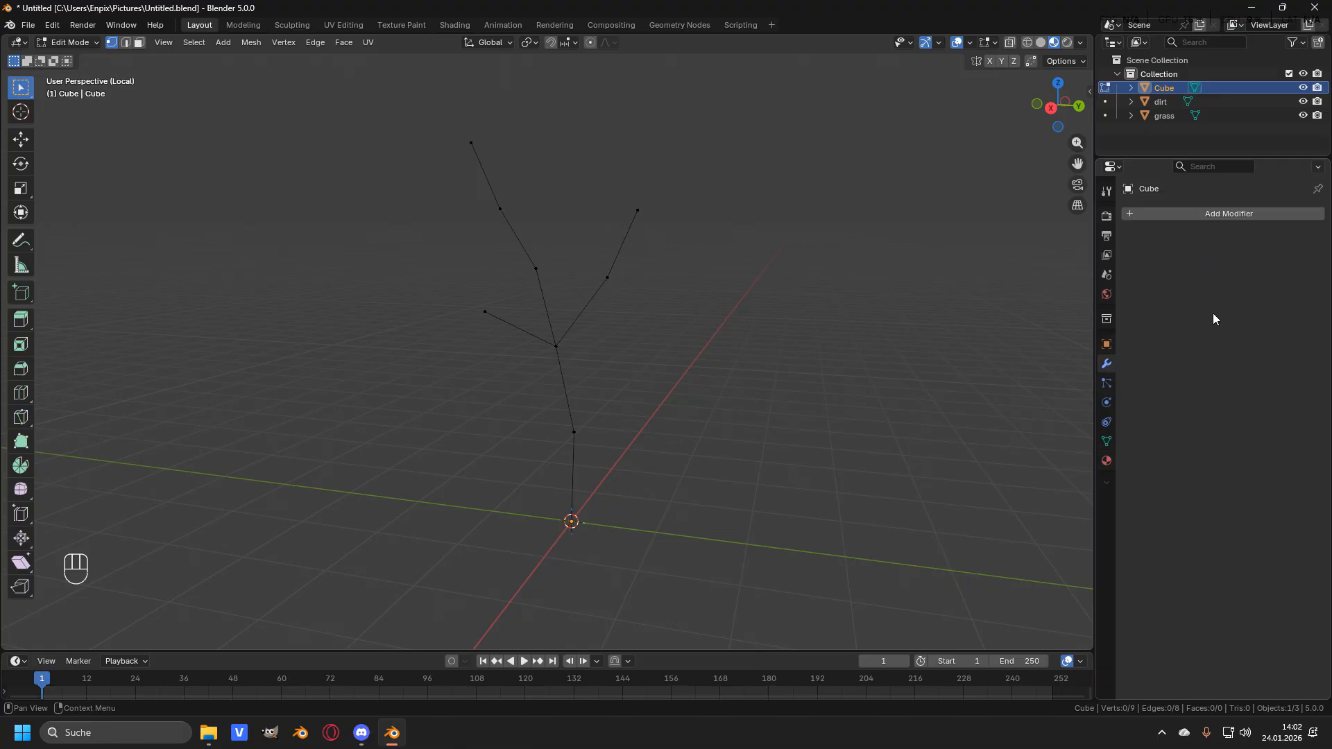
pyautogui.click(1212, 216)
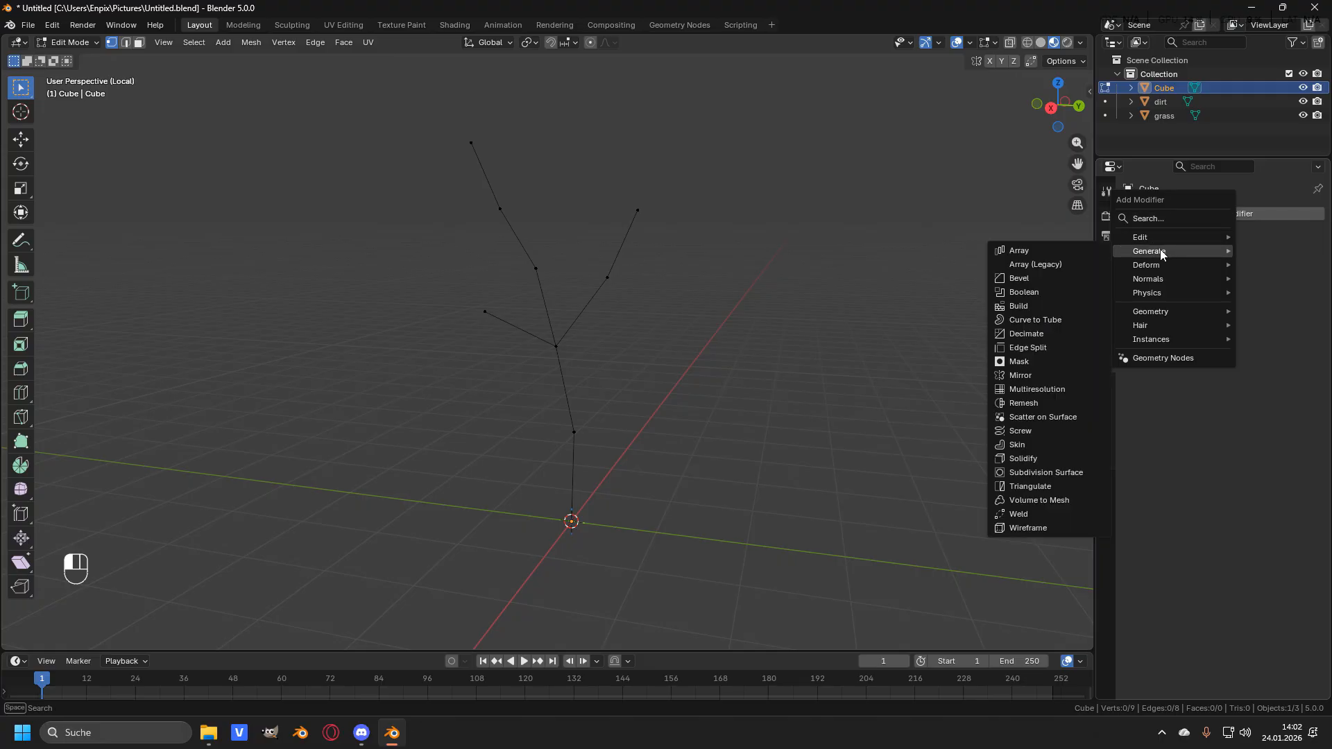
pyautogui.click(1033, 445)
# - Inspect the skinned tree from the front in wireframe shading, then return to solid shading
pyautogui.moveTo(738, 347)
pyautogui.mouseDown(button='middle')
pyautogui.moveTo(609, 347)
pyautogui.moveTo(763, 345)
pyautogui.moveTo(639, 348)
pyautogui.moveTo(627, 360)
pyautogui.moveTo(758, 361)
pyautogui.mouseUp(button='middle')
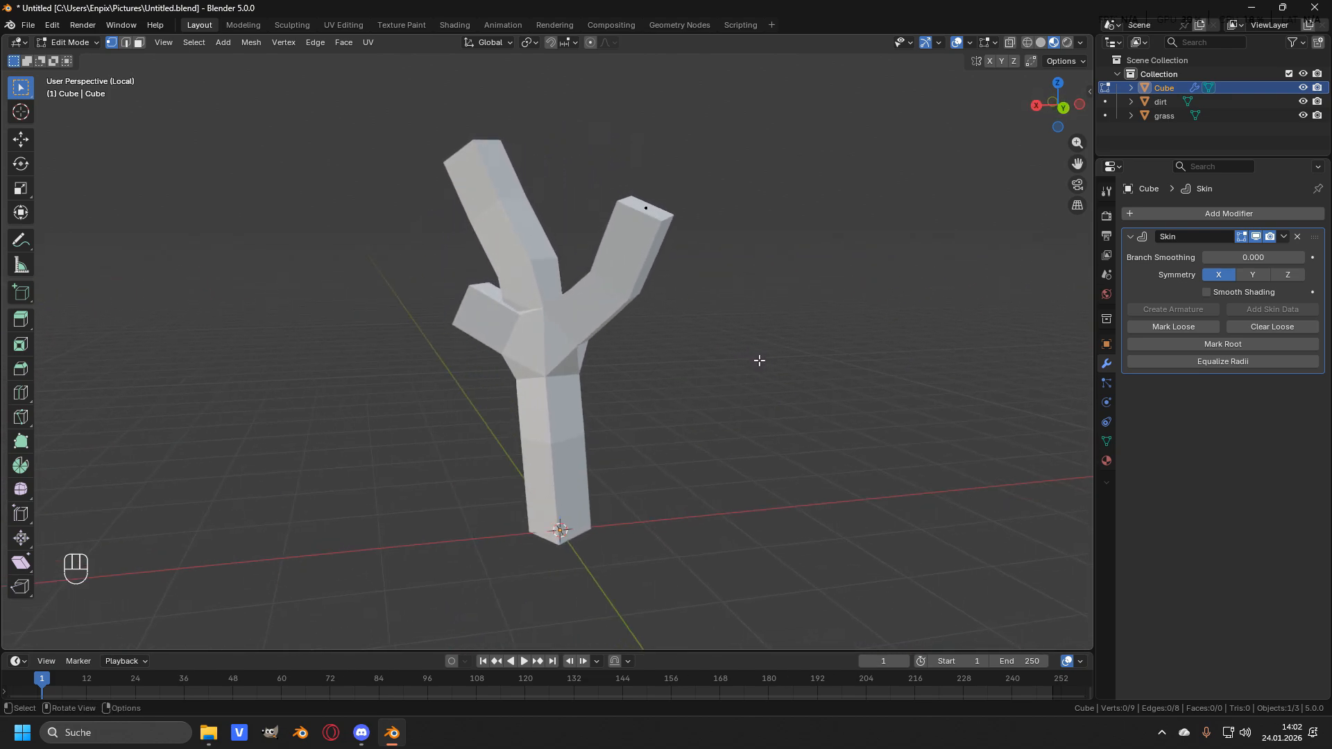
pyautogui.press('KP_1')
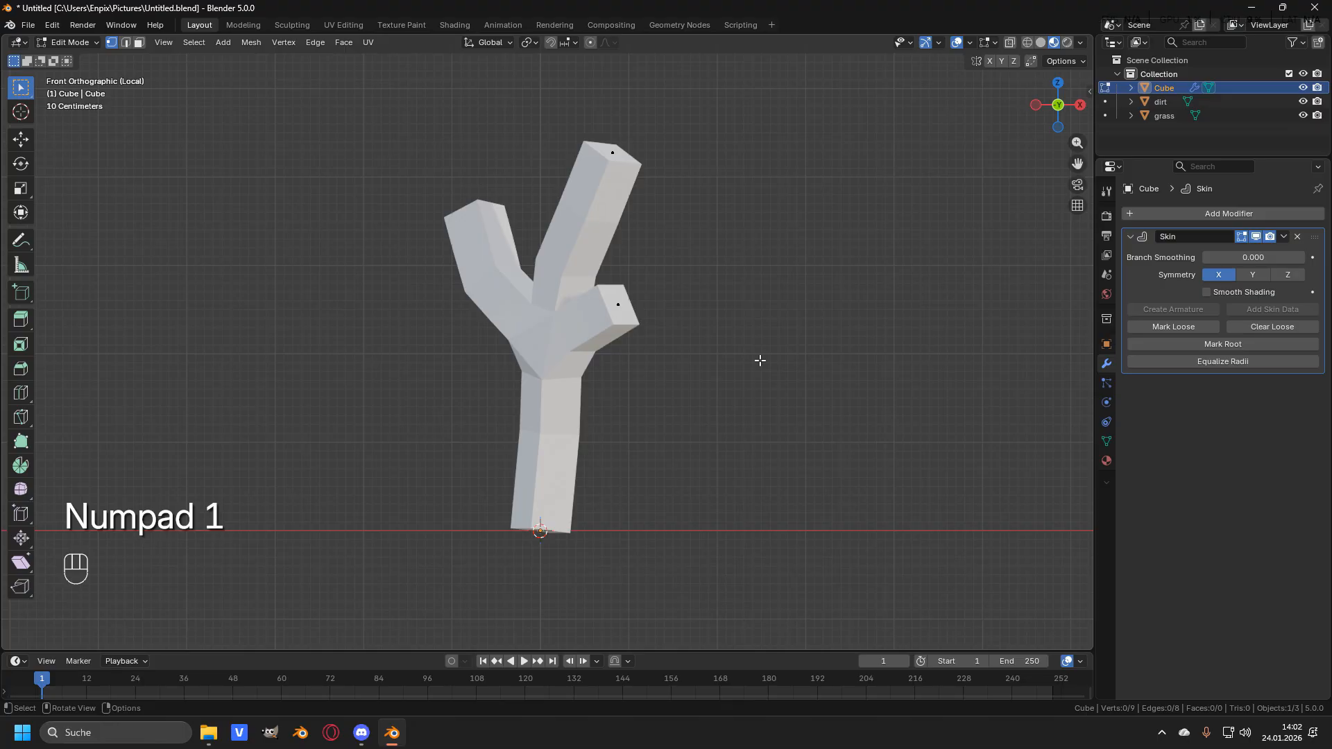
pyautogui.press('z')
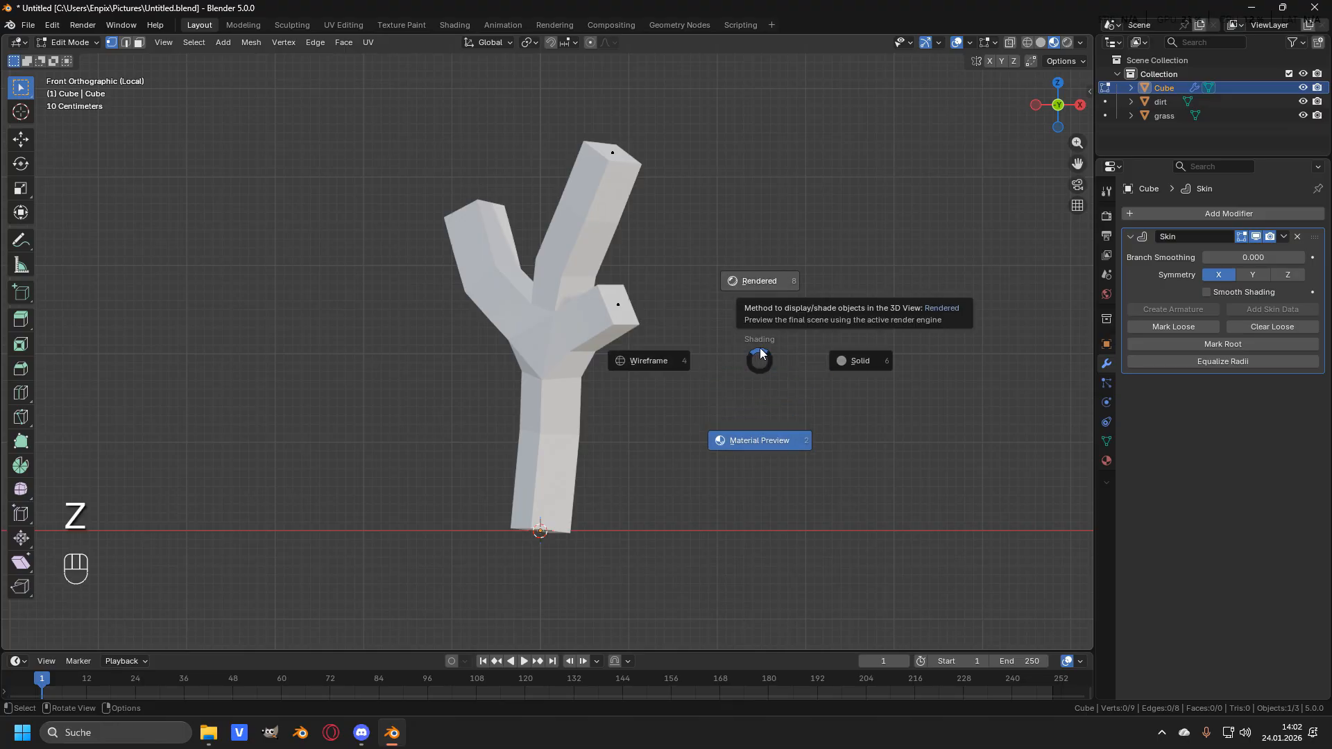
pyautogui.click(664, 360)
pyautogui.scroll(1, 569, 354)
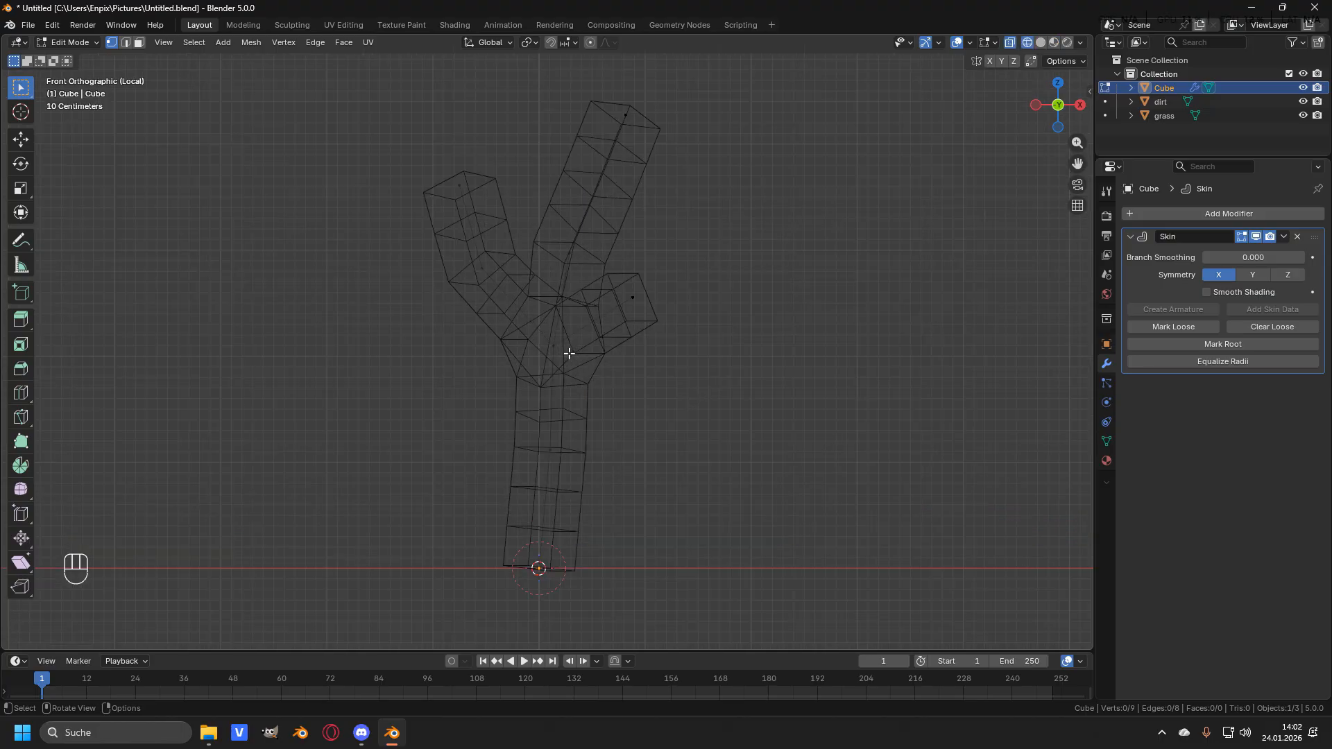
pyautogui.keyDown('shift'); pyautogui.moveTo(690, 317); pyautogui.dragTo(690, 302, button='middle'); pyautogui.keyUp('shift')
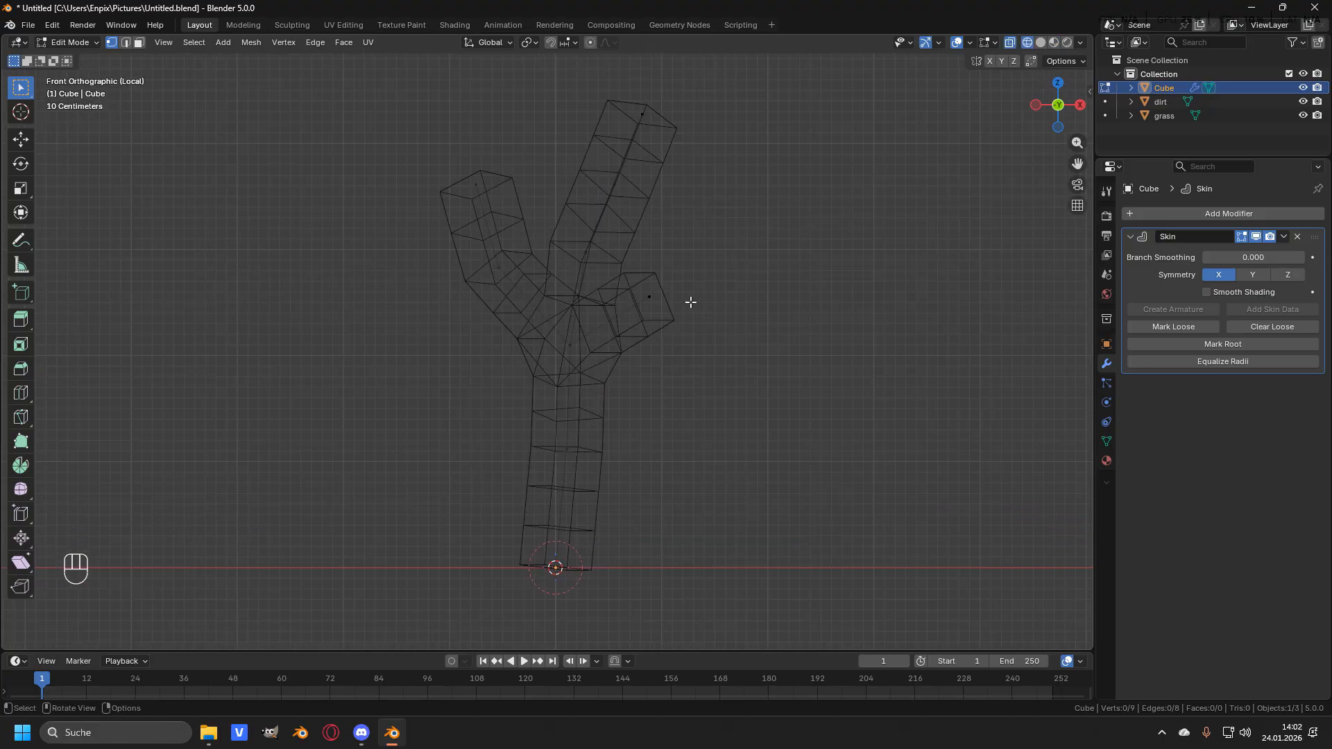
pyautogui.click(491, 269)
pyautogui.press('z')
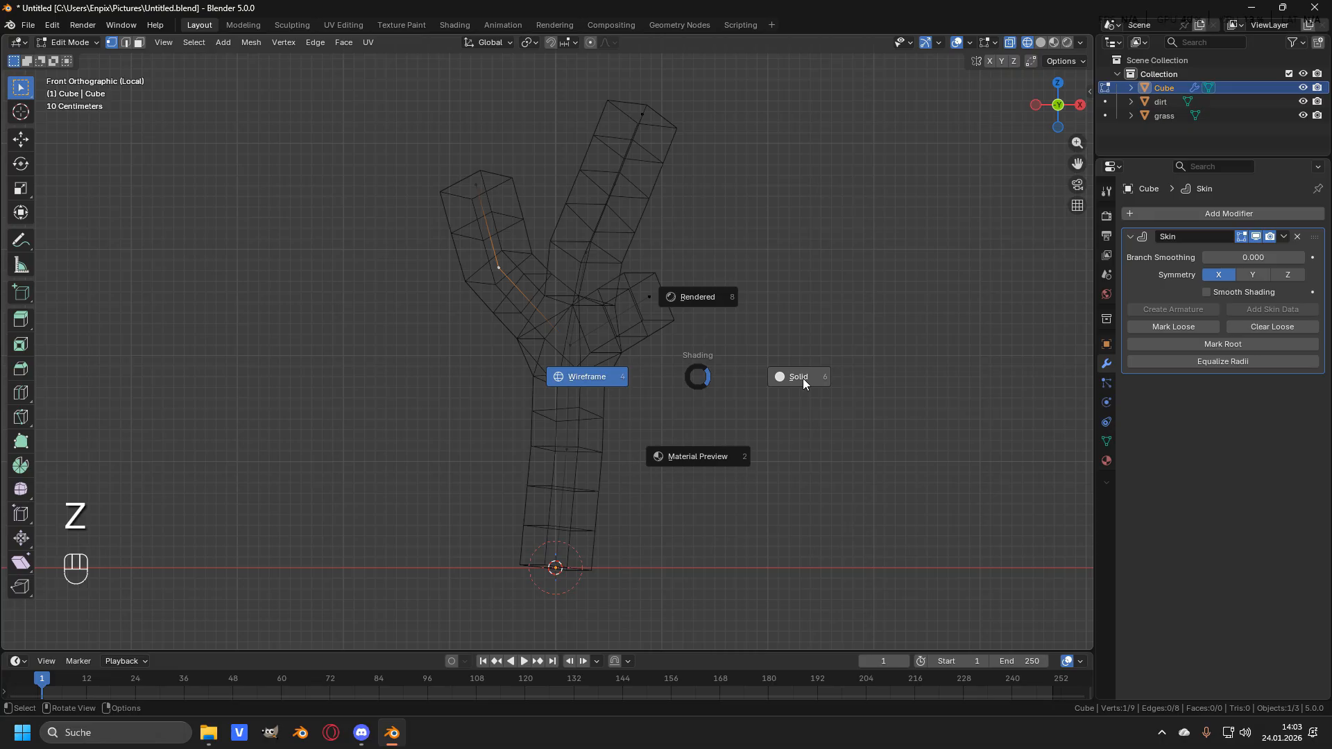
pyautogui.click(802, 377)
pyautogui.click(560, 337)
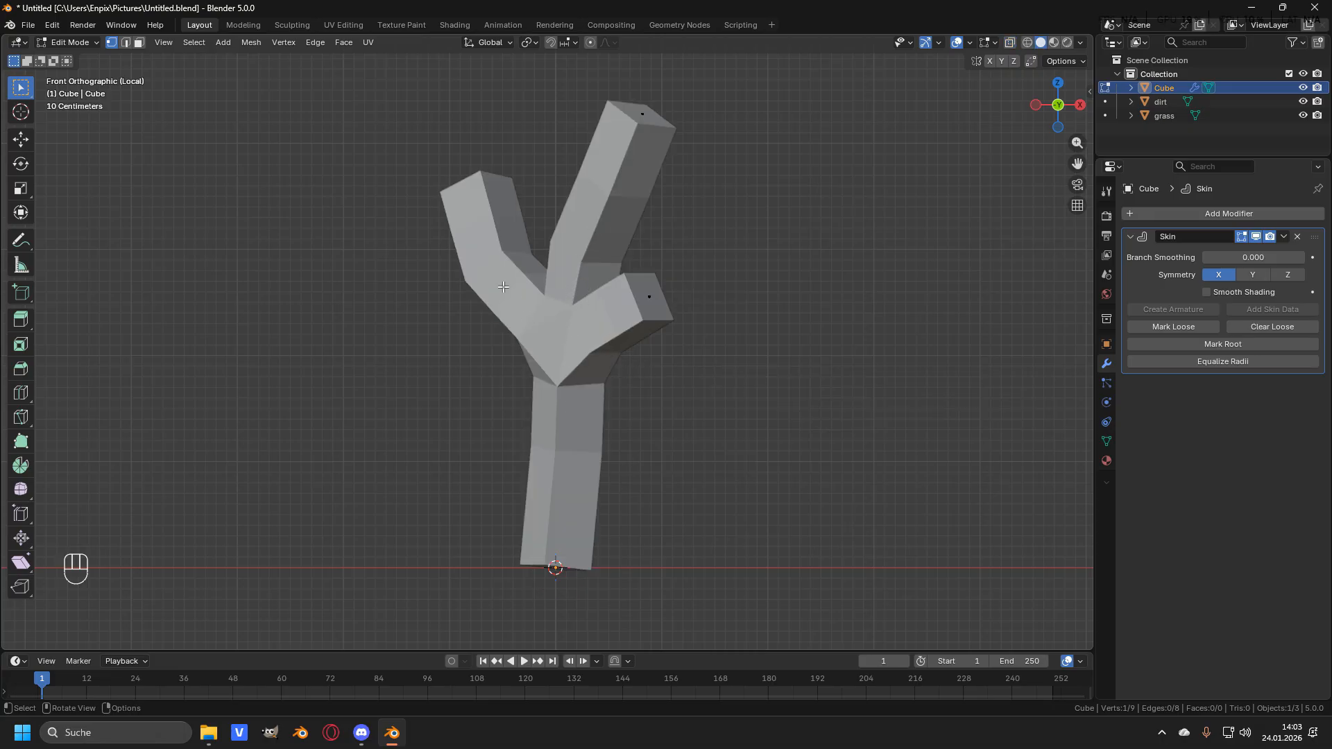
# - Switch to wireframe shading, select the trunk's root vertex and enlarge its skin radius about 1.38 times
pyautogui.press('z')
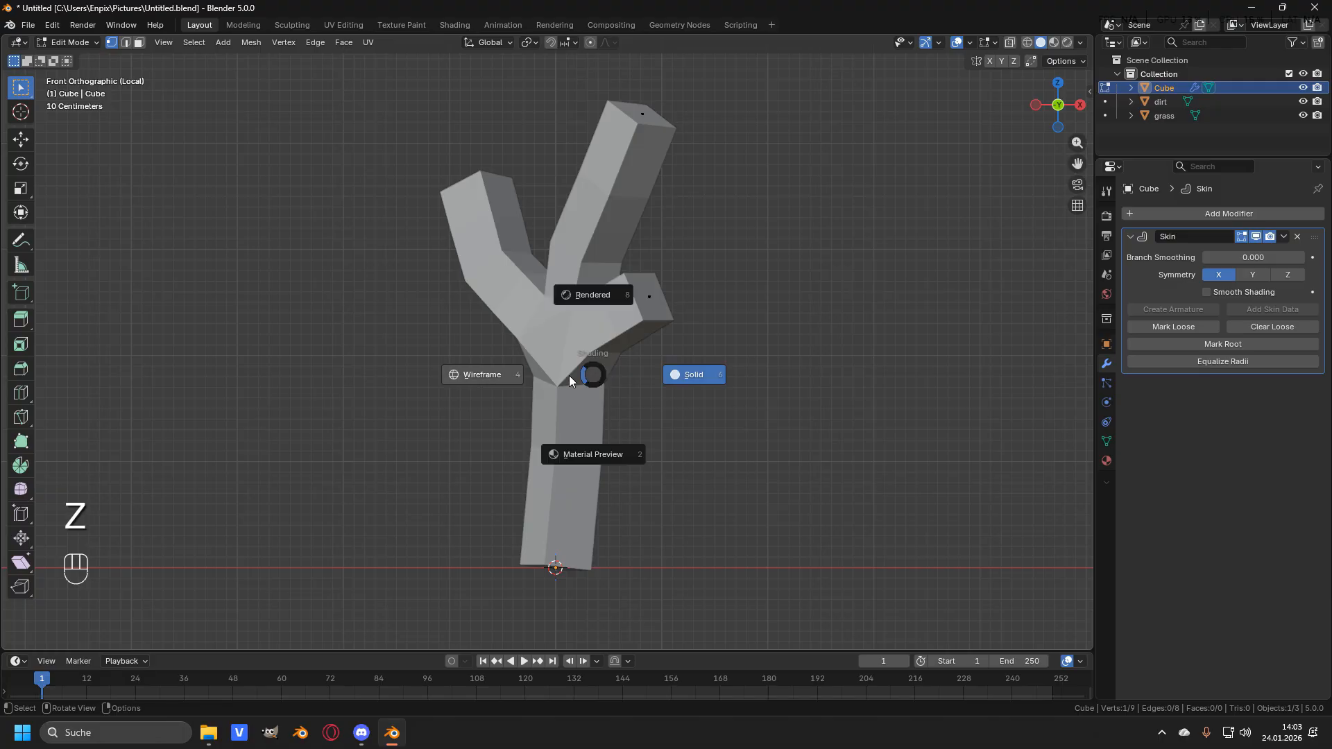
pyautogui.click(496, 378)
pyautogui.click(556, 562)
pyautogui.keyDown('shift'); pyautogui.moveTo(564, 559); pyautogui.dragTo(553, 521, button='middle'); pyautogui.keyUp('shift')
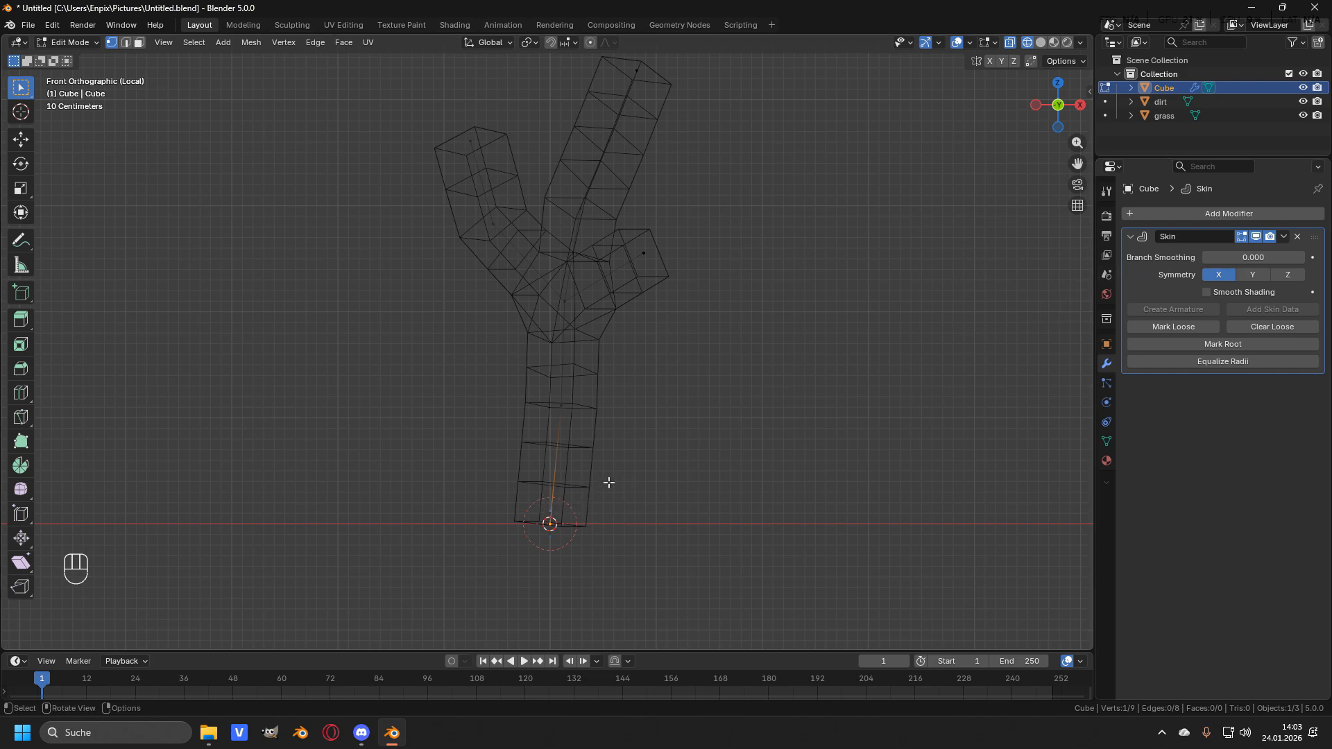
pyautogui.press('s')
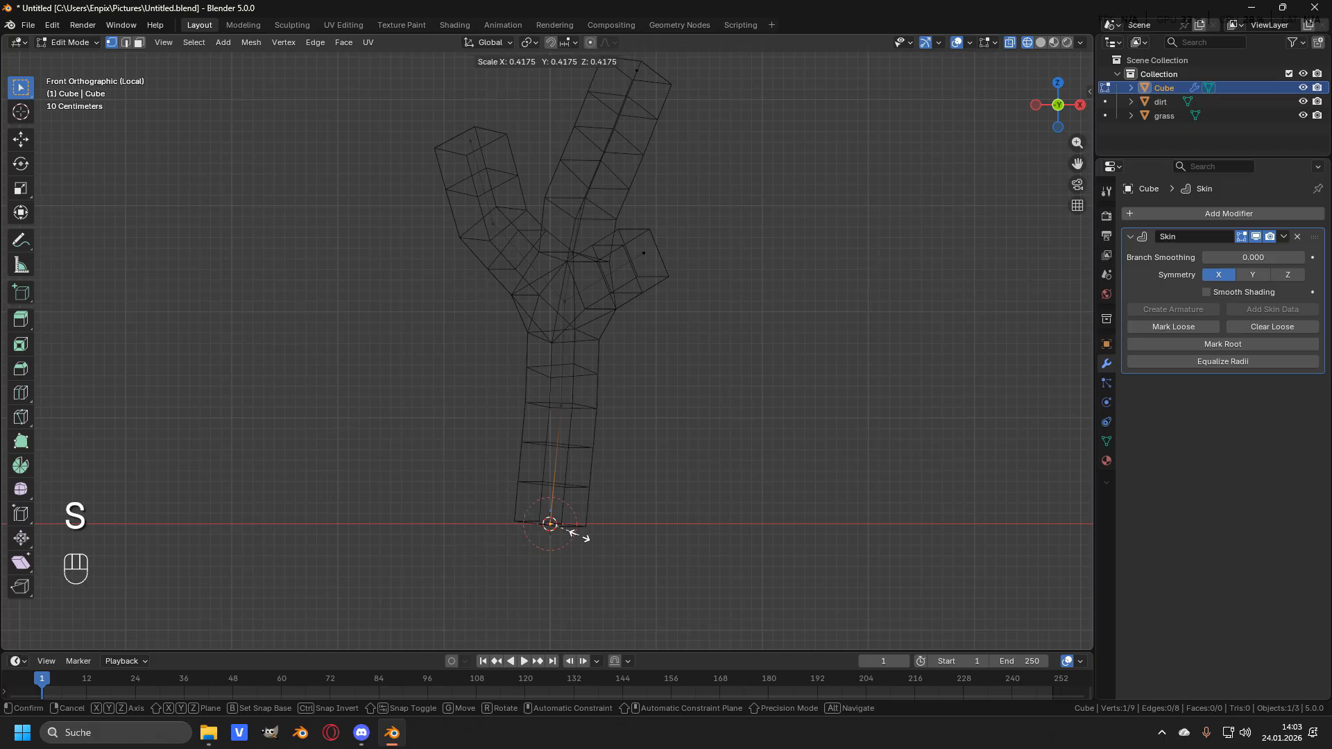
pyautogui.rightClick(725, 353)
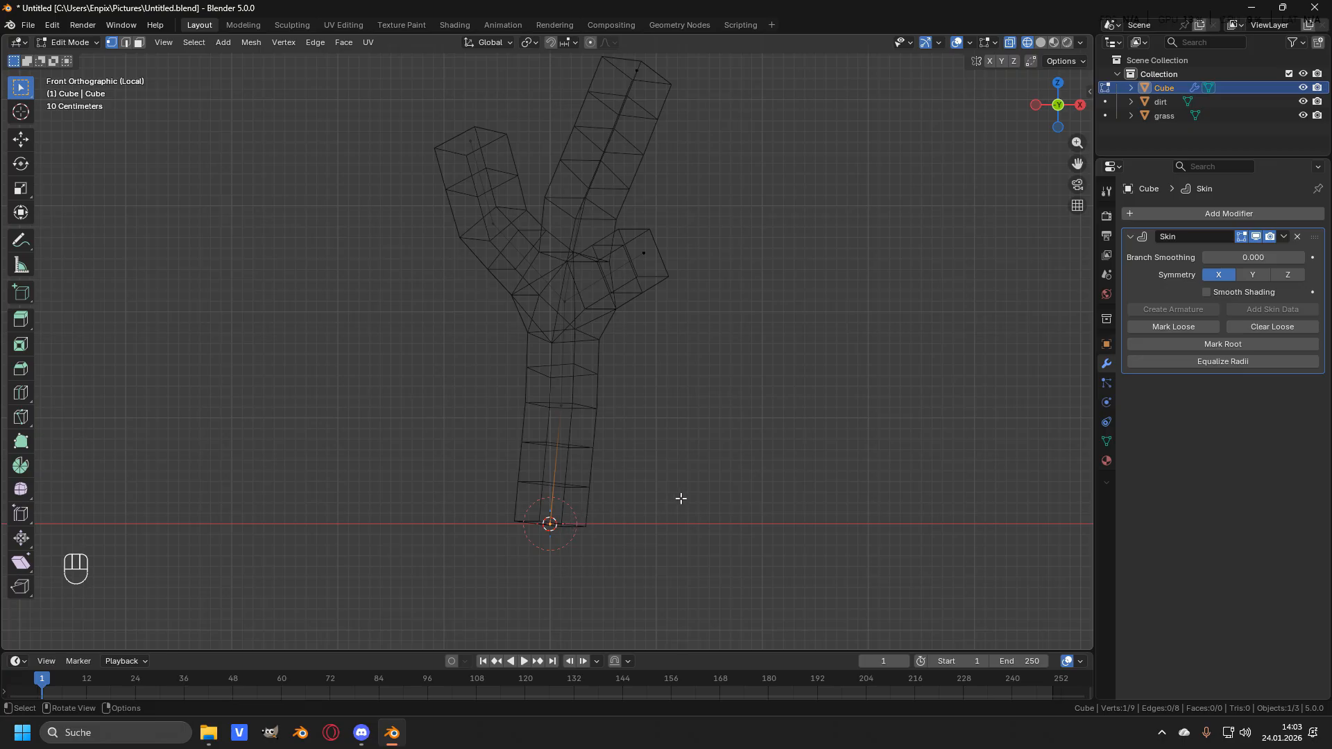
pyautogui.press('ctrl')
pyautogui.hotkey('ctrl', 'a')
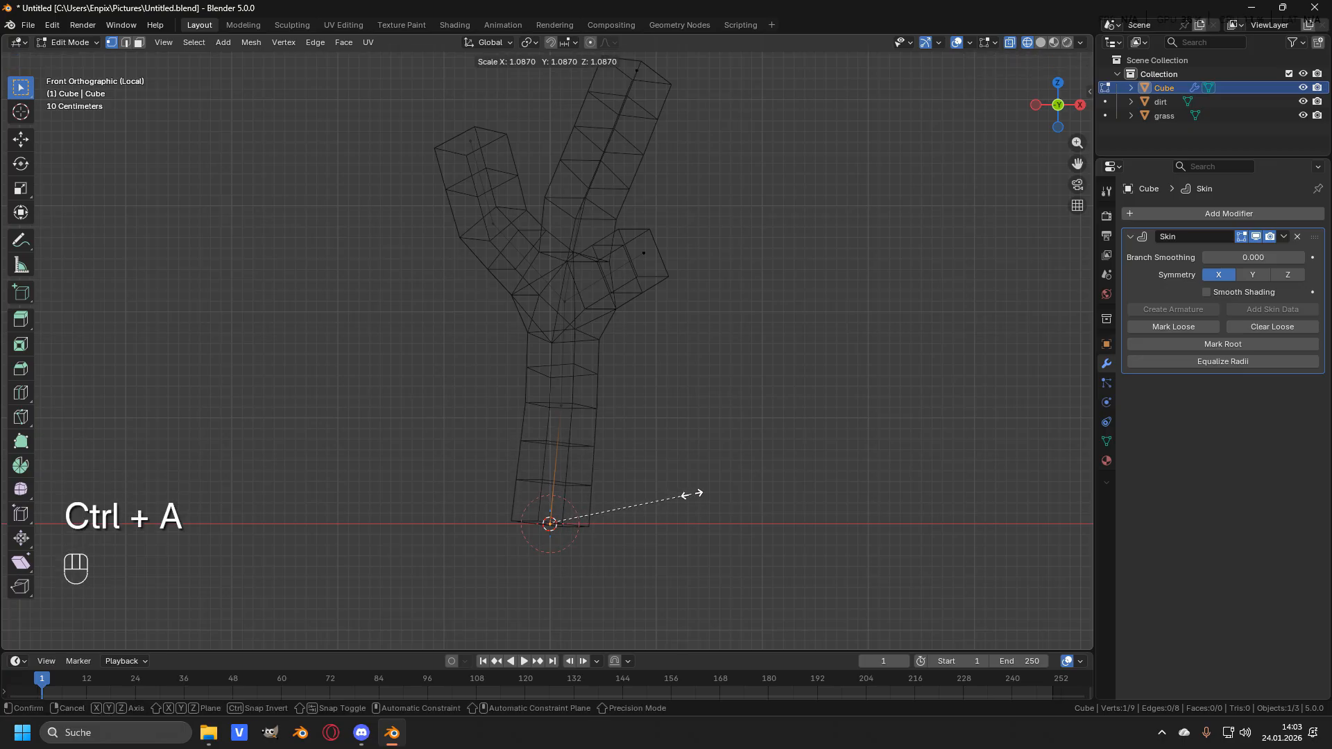
pyautogui.click(746, 477)
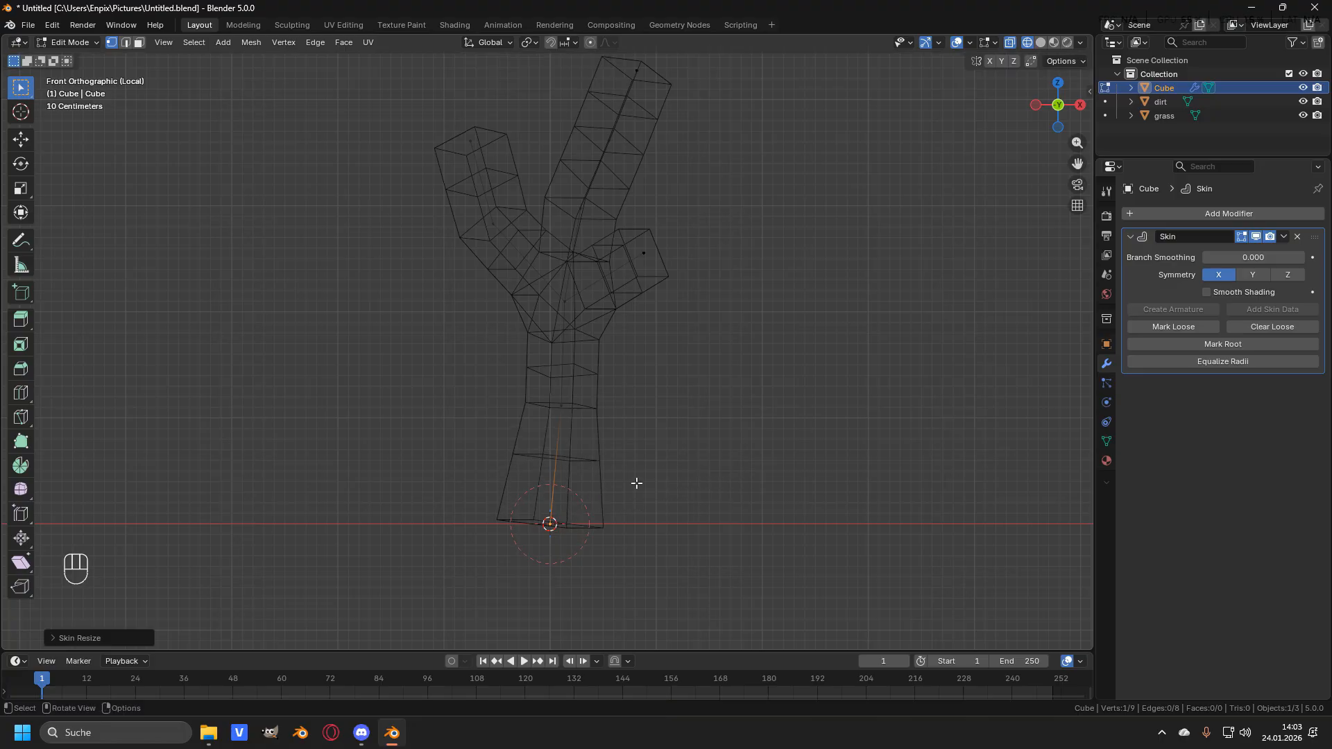
# - Select the mid-trunk vertex and enlarge its skin radius slightly
pyautogui.keyDown('shift'); pyautogui.moveTo(627, 416); pyautogui.dragTo(574, 452, button='middle'); pyautogui.keyUp('shift')
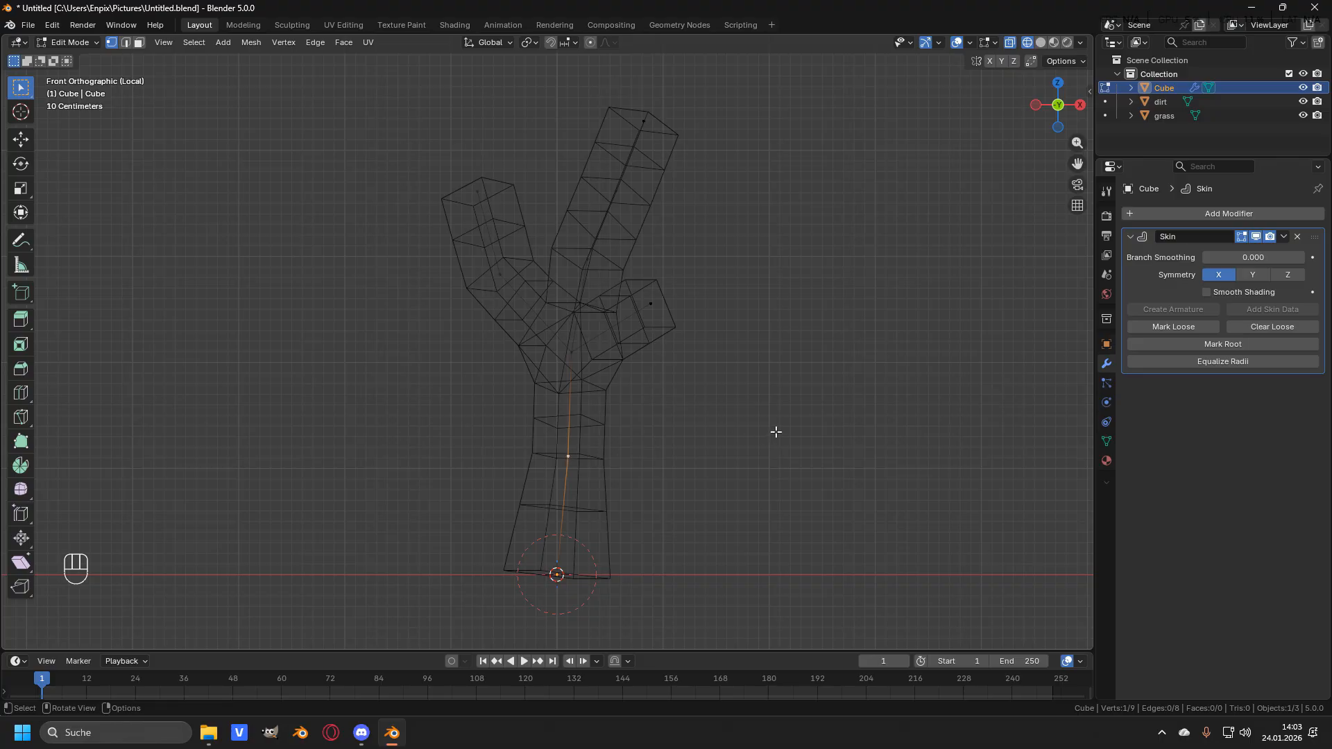
pyautogui.hotkey('ctrl', 'a')
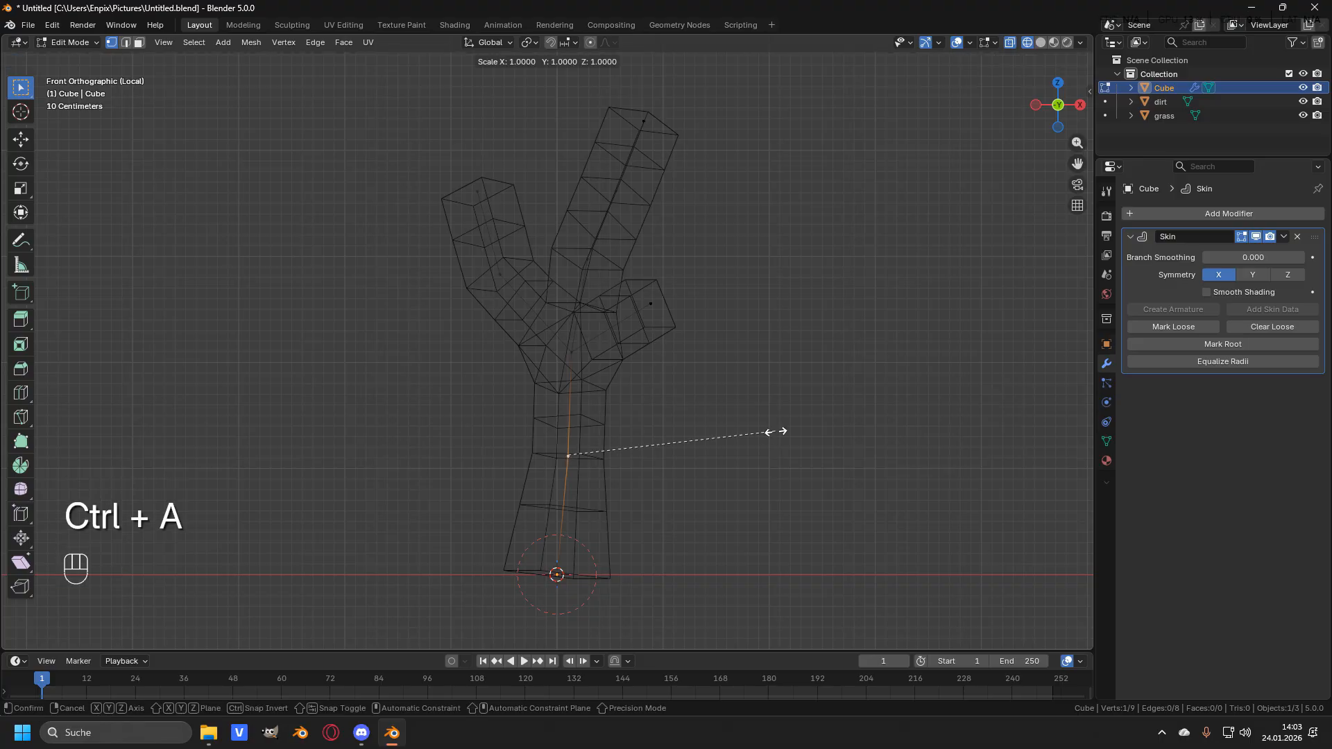
pyautogui.click(768, 435)
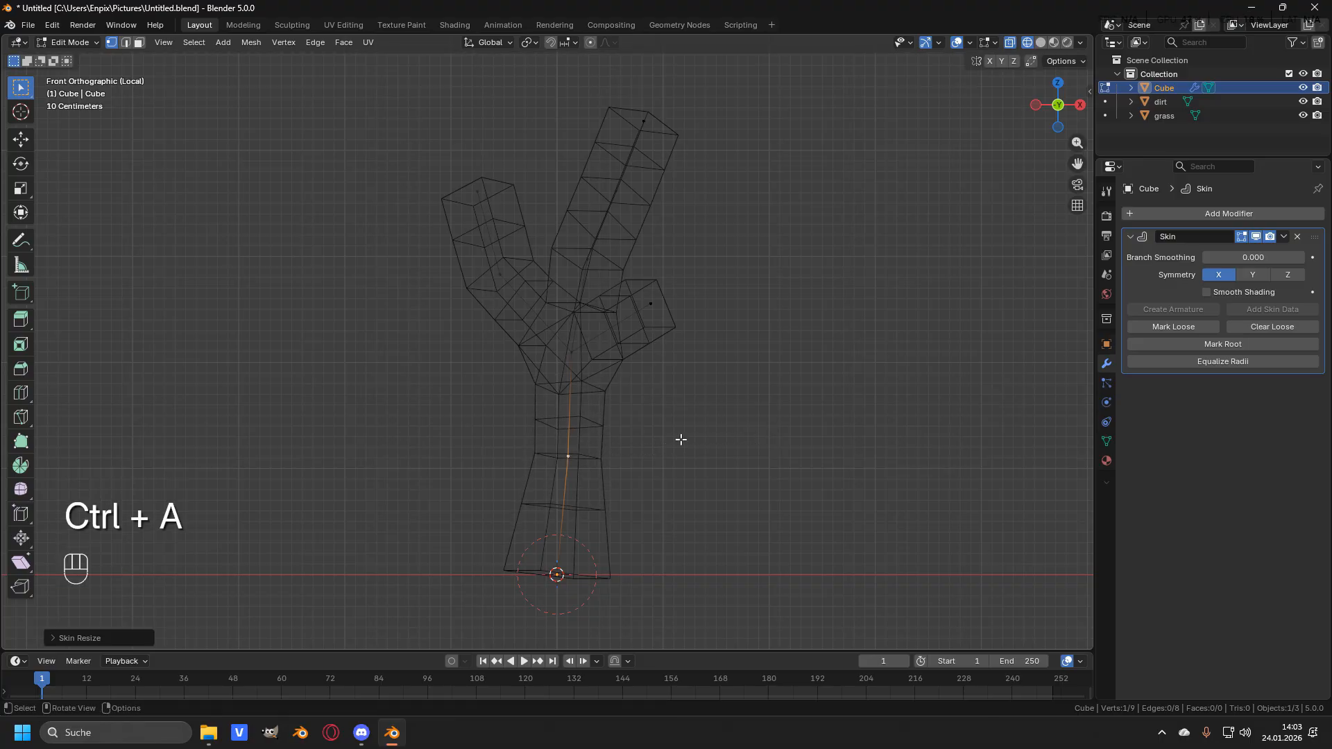
# - Select the branch junction vertex and shrink its skin radius to about 0.45
pyautogui.keyDown('shift'); pyautogui.moveTo(597, 407); pyautogui.dragTo(596, 448, button='middle'); pyautogui.keyUp('shift')
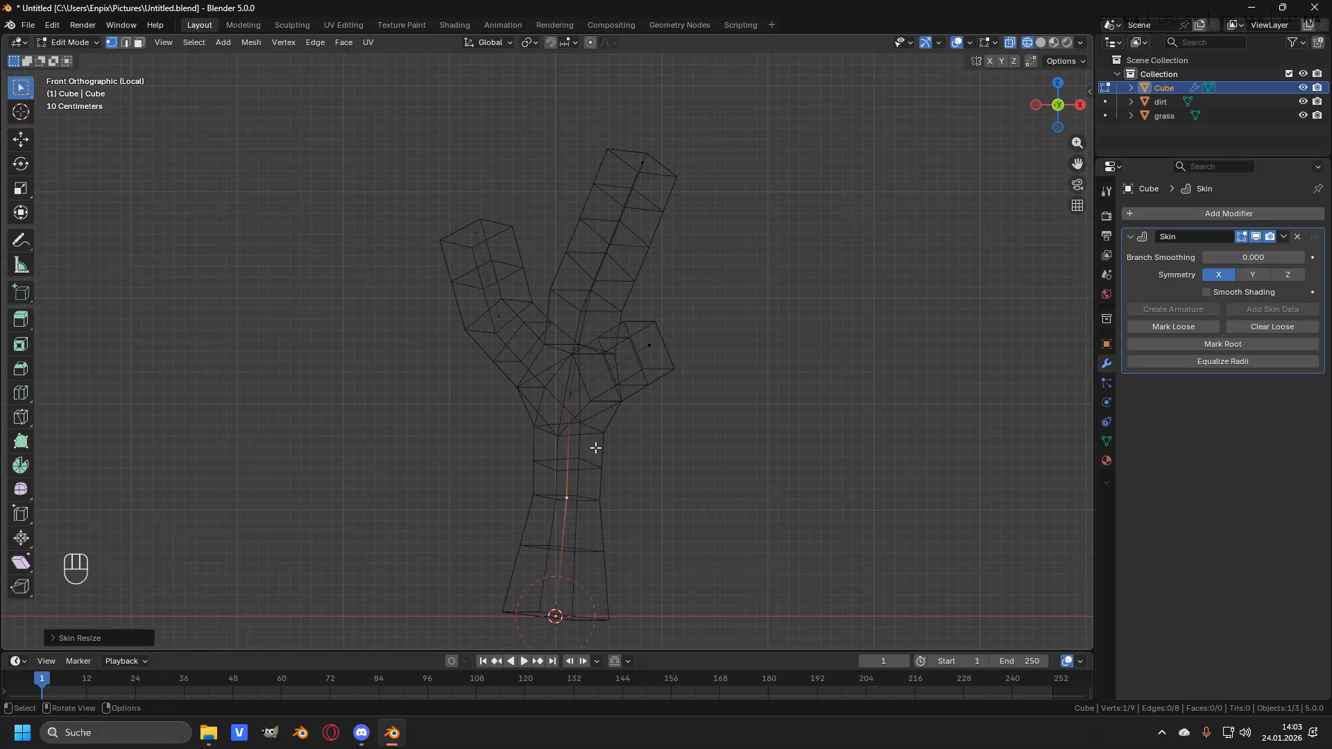
pyautogui.click(575, 394)
pyautogui.hotkey('ctrl', 'a')
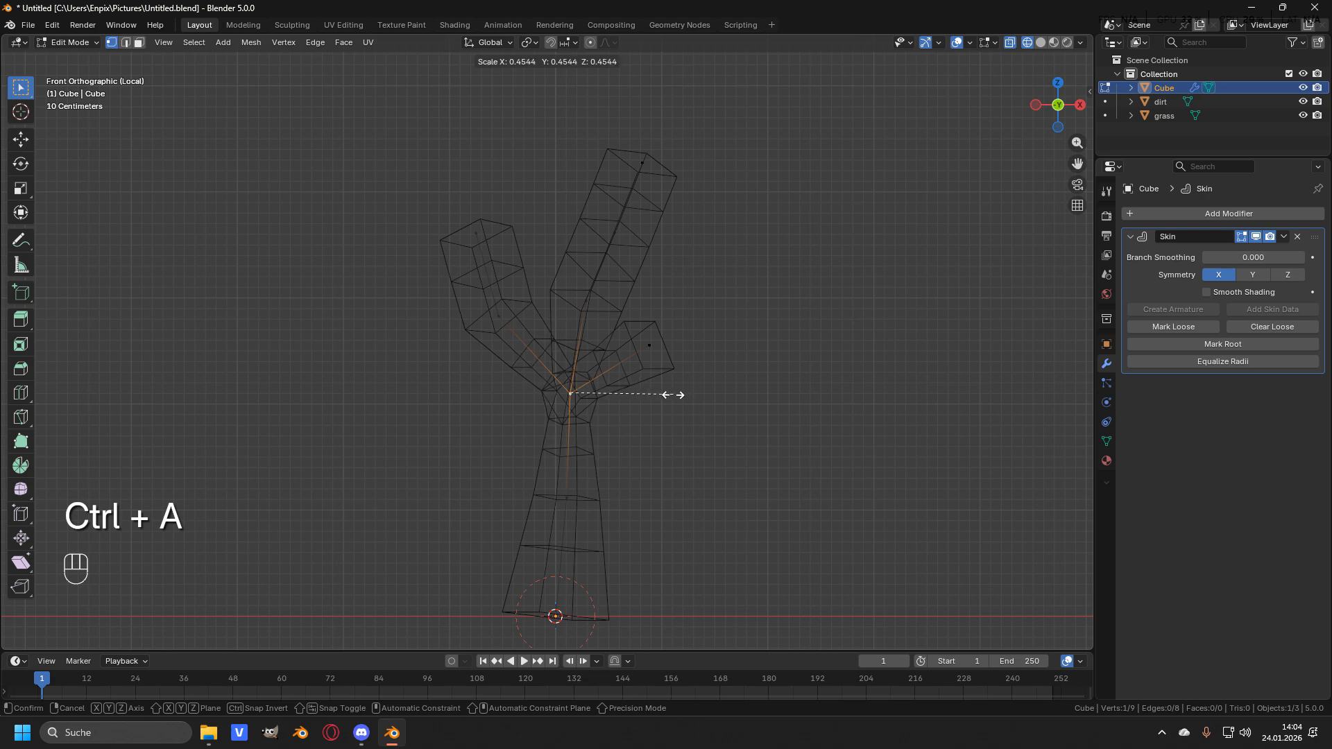
pyautogui.click(624, 367)
# - Select the left, middle and right branch vertices and shrink their skin radius to about 0.42
pyautogui.keyDown('shift'); pyautogui.moveTo(622, 366); pyautogui.dragTo(586, 396, button='middle'); pyautogui.keyUp('shift')
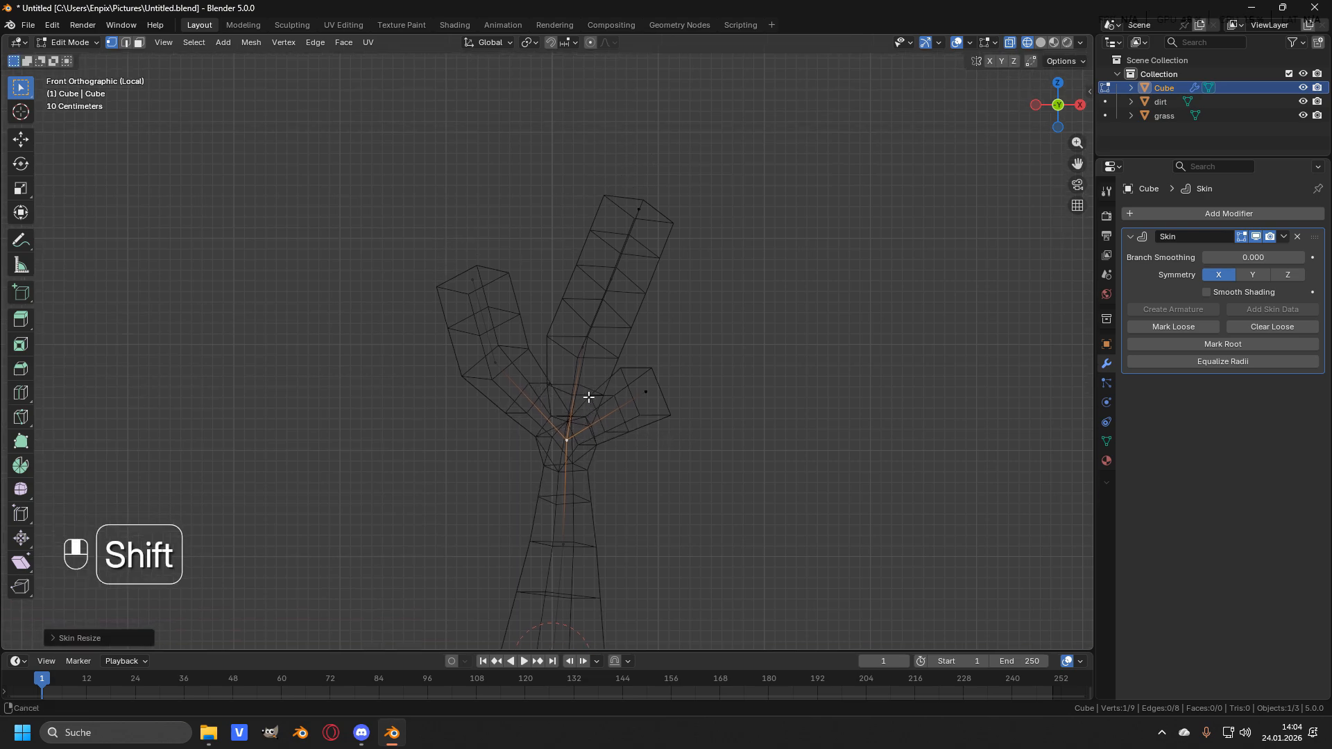
pyautogui.keyDown('shift'); pyautogui.click(581, 352); pyautogui.keyUp('shift')
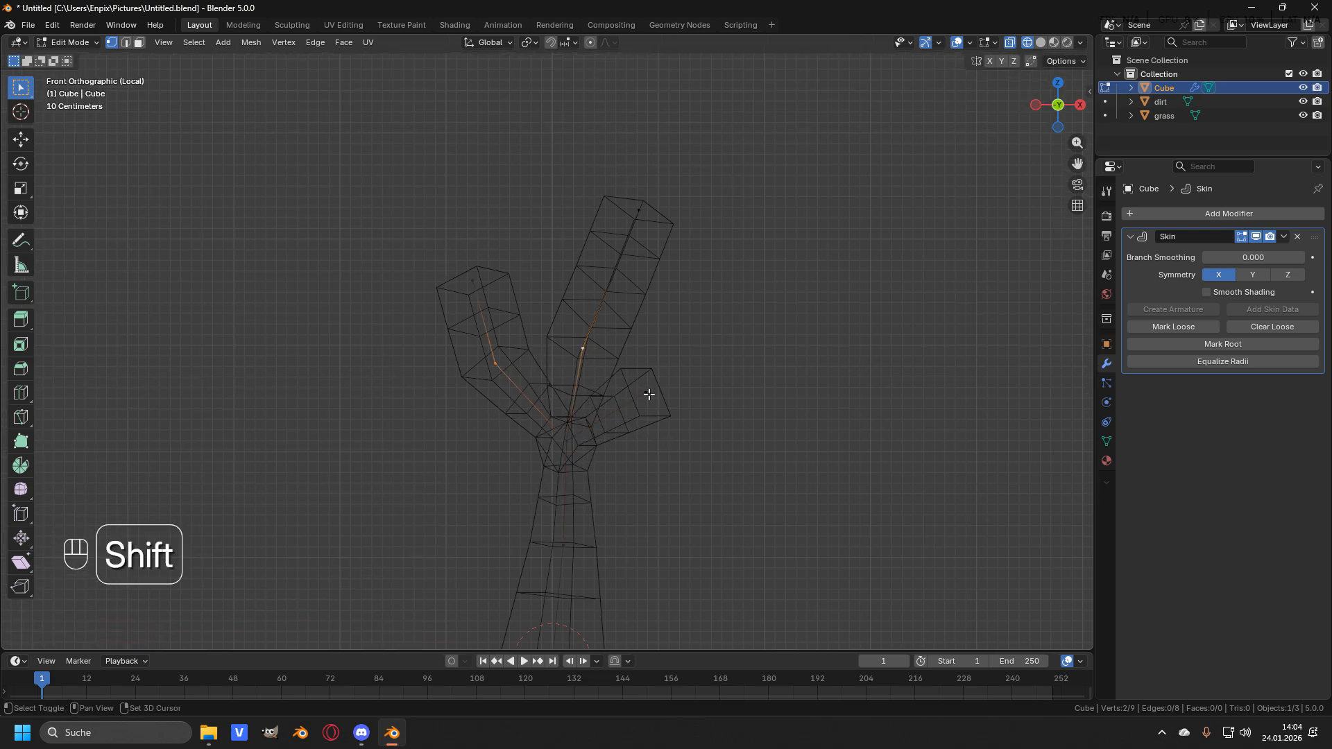
pyautogui.keyDown('shift'); pyautogui.click(649, 394); pyautogui.keyUp('shift')
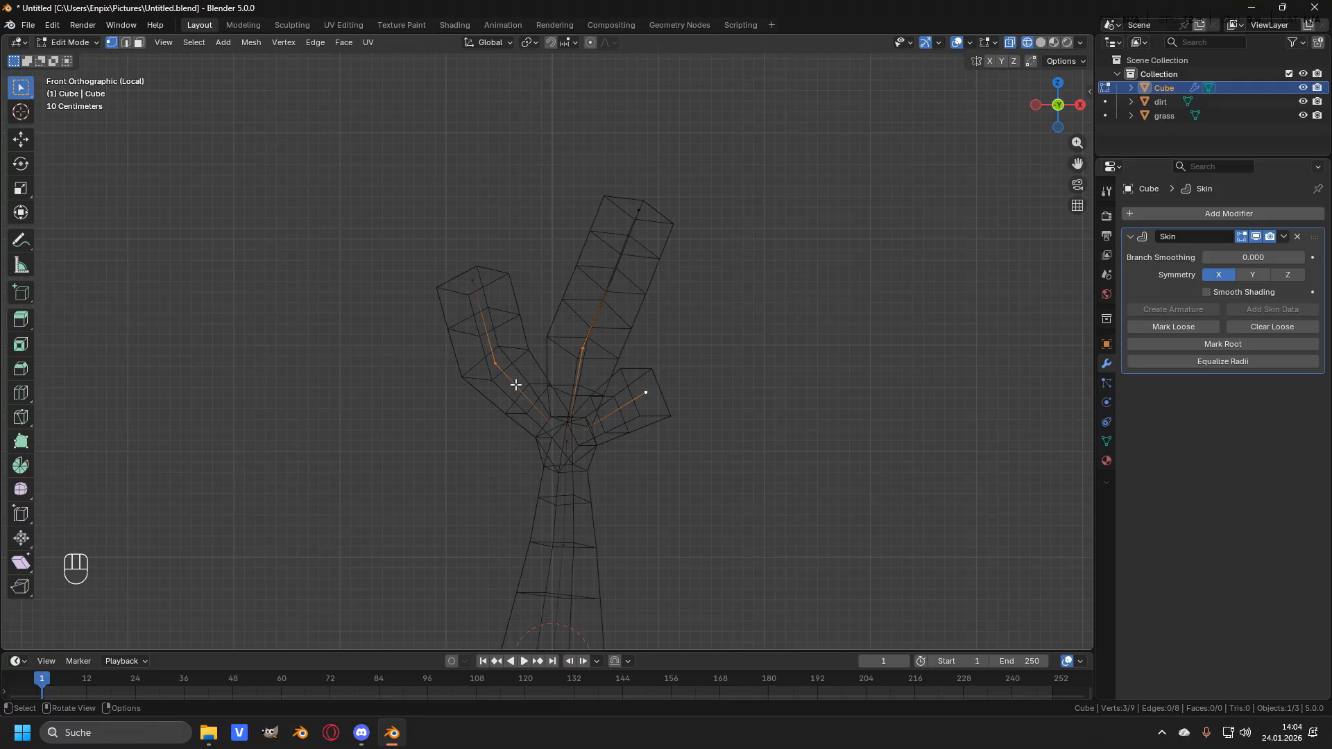
pyautogui.press('ctrl')
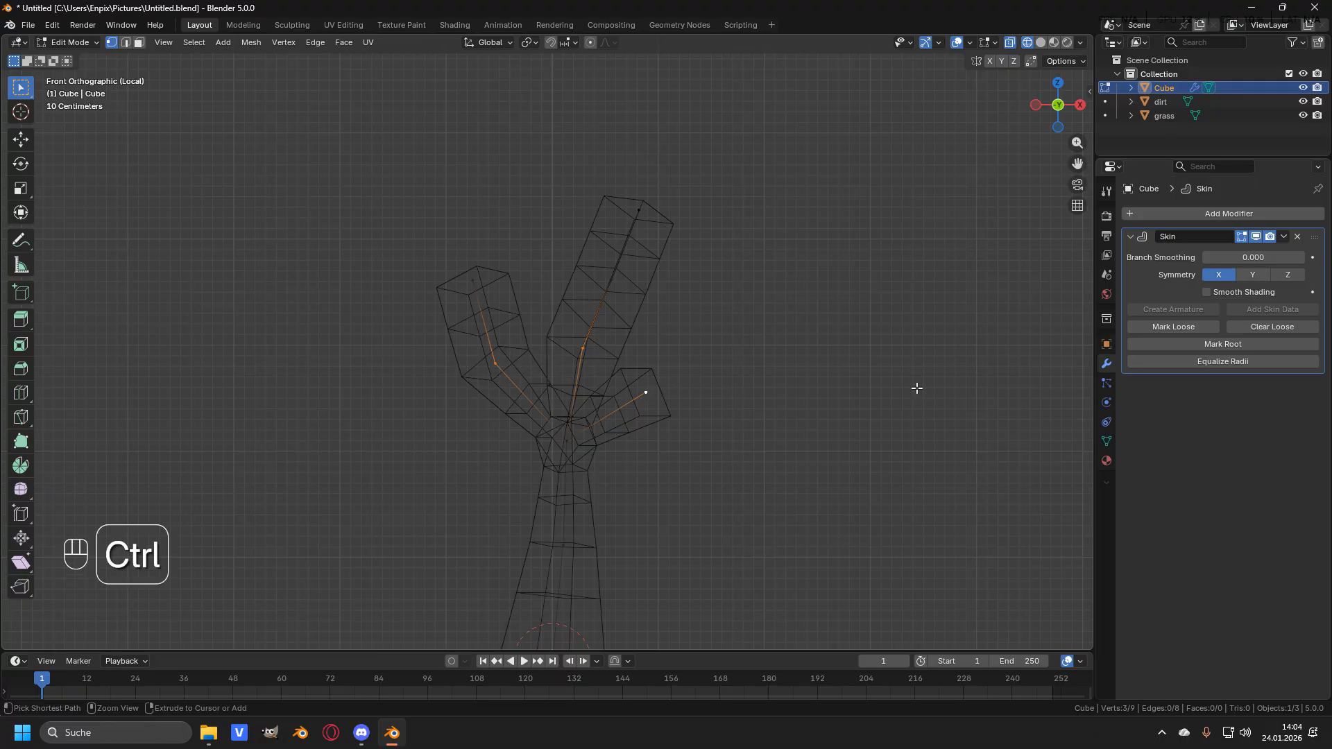
pyautogui.hotkey('ctrl', 'a')
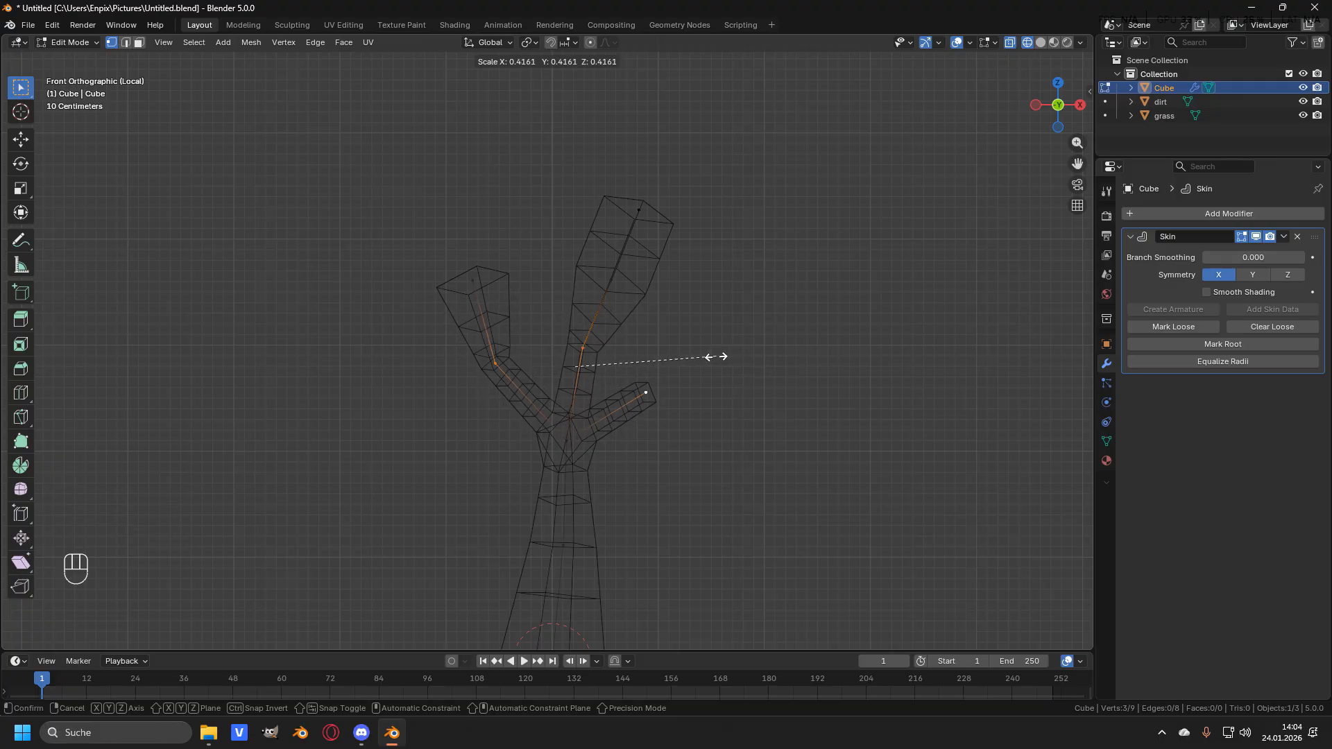
pyautogui.click(691, 356)
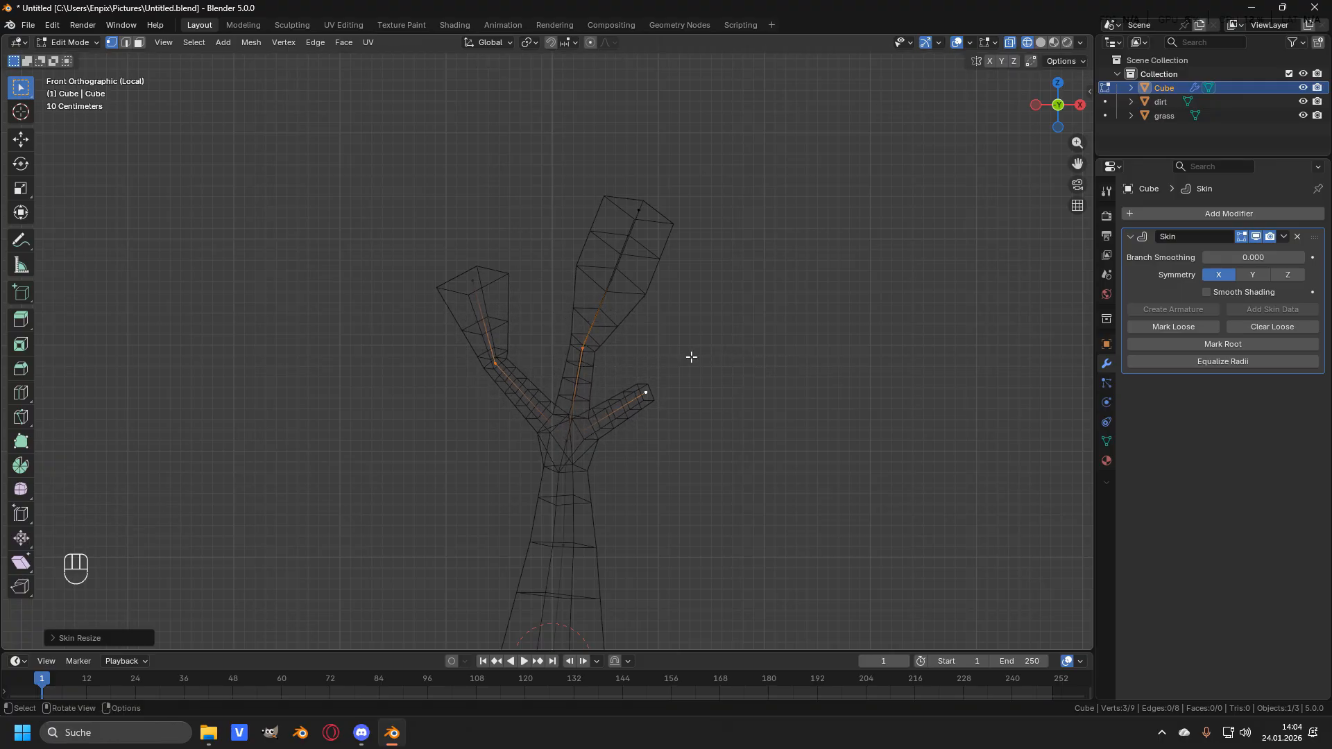
# - Select the left and middle branch tips and shrink their skin radius to about 0.27
pyautogui.click(452, 295)
pyautogui.keyDown('shift'); pyautogui.click(627, 215); pyautogui.keyUp('shift')
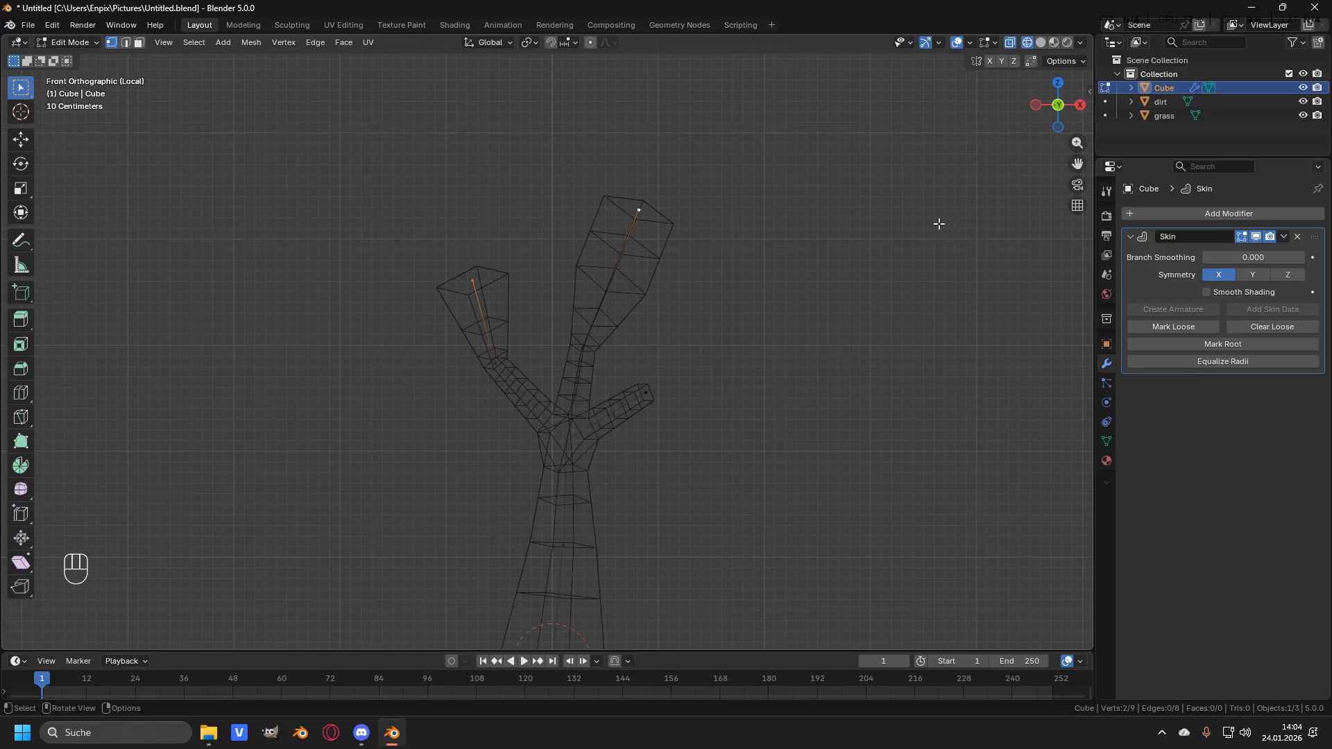
pyautogui.hotkey('ctrl', 'a')
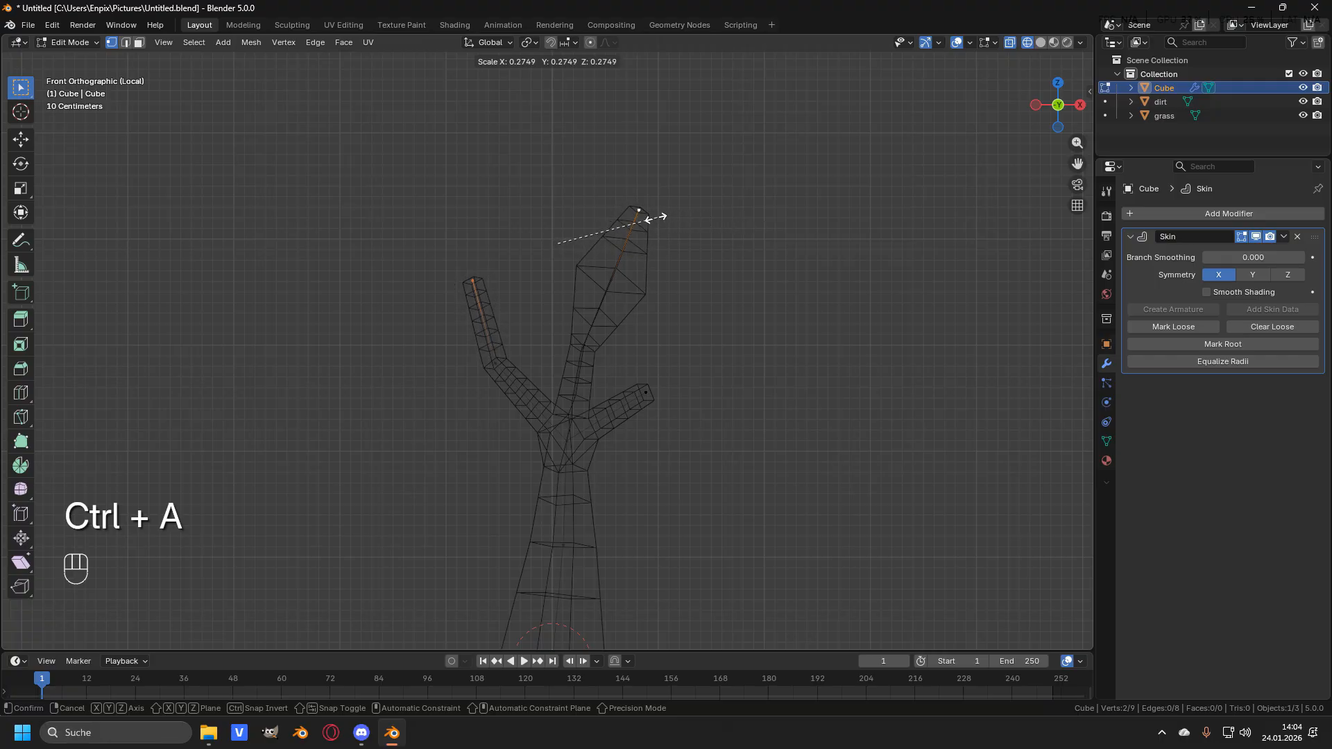
pyautogui.click(631, 224)
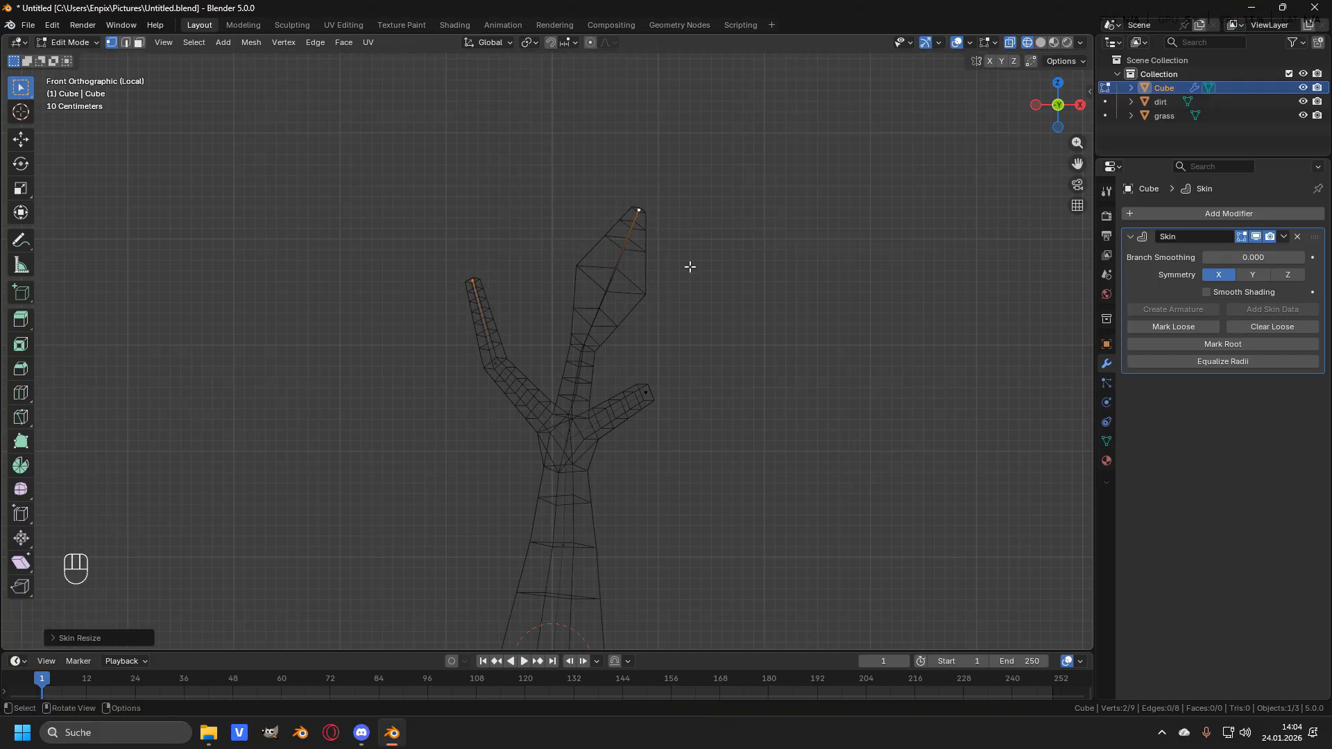
# - Select the middle branch's midpoint vertex and shrink its skin radius to about 0.27
pyautogui.click(609, 282)
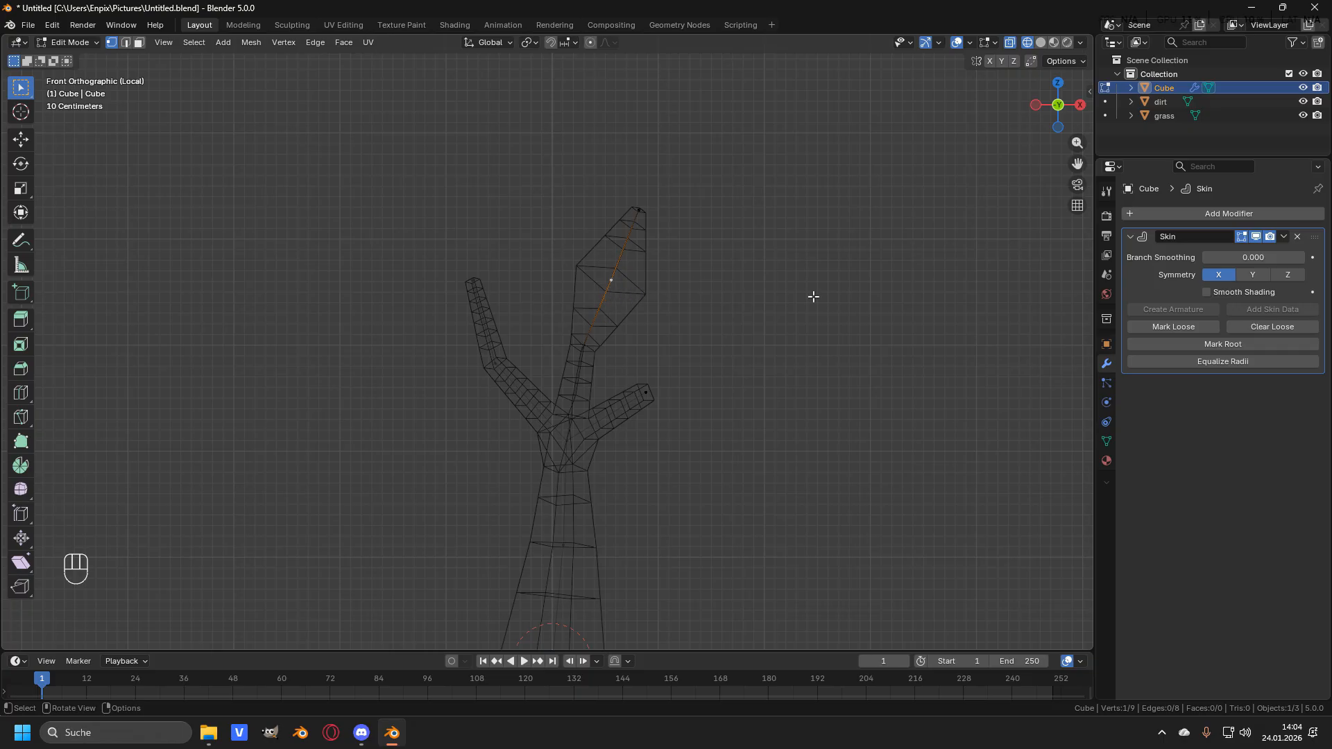
pyautogui.press('ctrl')
pyautogui.hotkey('ctrl', 'a')
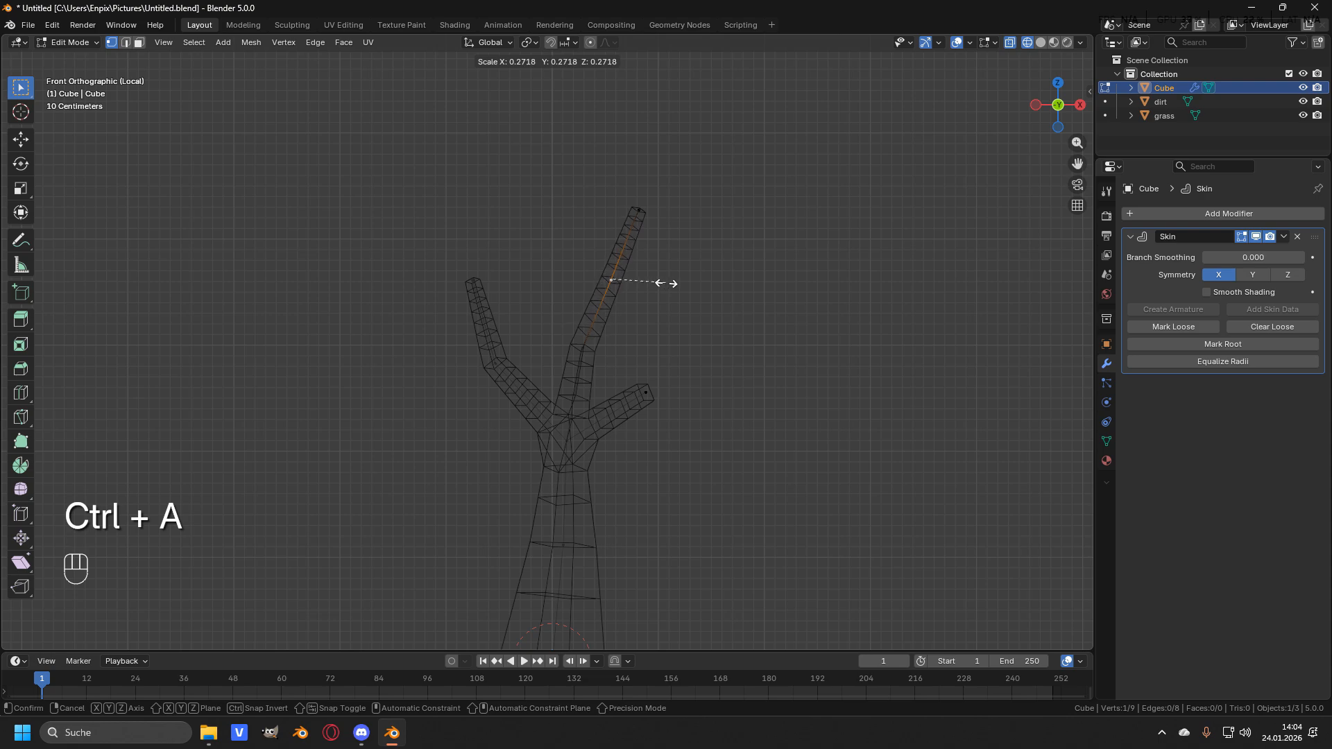
pyautogui.click(601, 272)
# - Return to solid shading and view the skinned tree in perspective
pyautogui.click(710, 341)
pyautogui.keyDown('shift'); pyautogui.moveTo(711, 341); pyautogui.dragTo(686, 287, button='middle'); pyautogui.keyUp('shift')
pyautogui.scroll(-1, 645, 341)
pyautogui.keyDown('shift'); pyautogui.moveTo(632, 371); pyautogui.dragTo(642, 359, button='middle'); pyautogui.keyUp('shift')
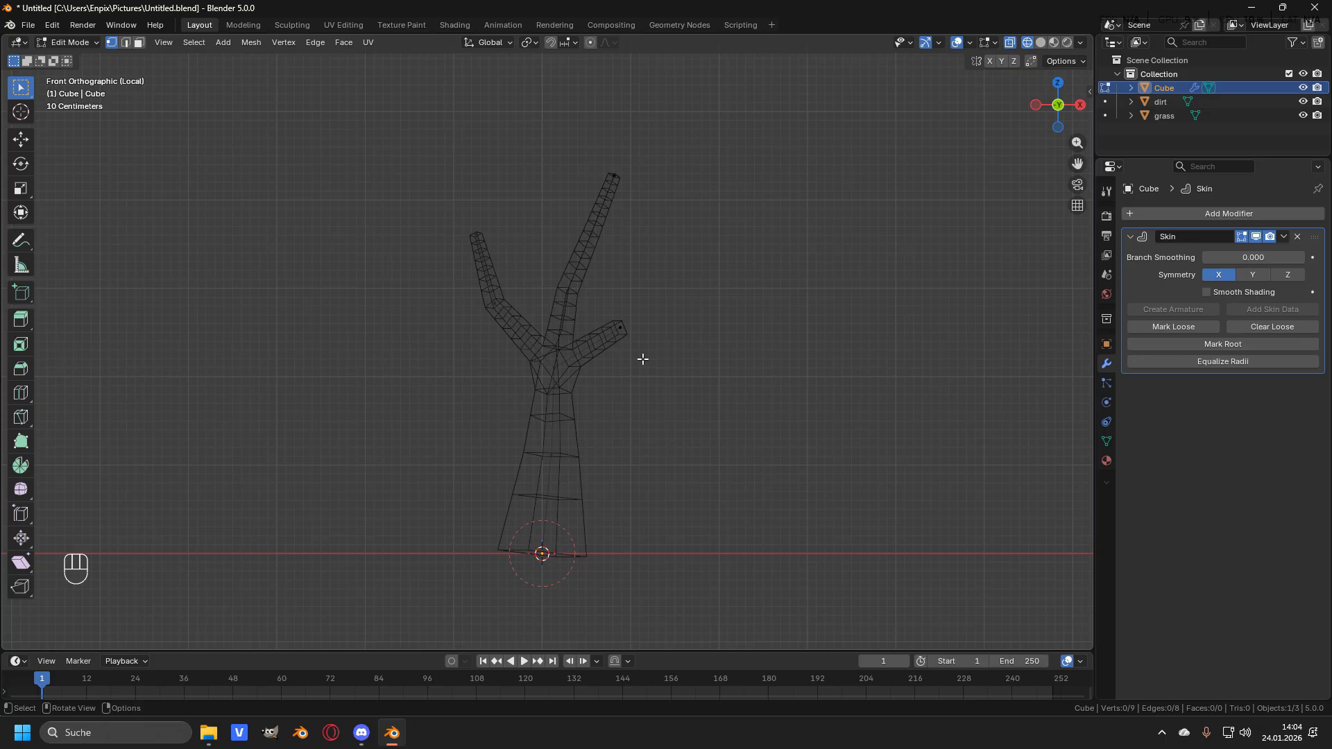
pyautogui.press('z')
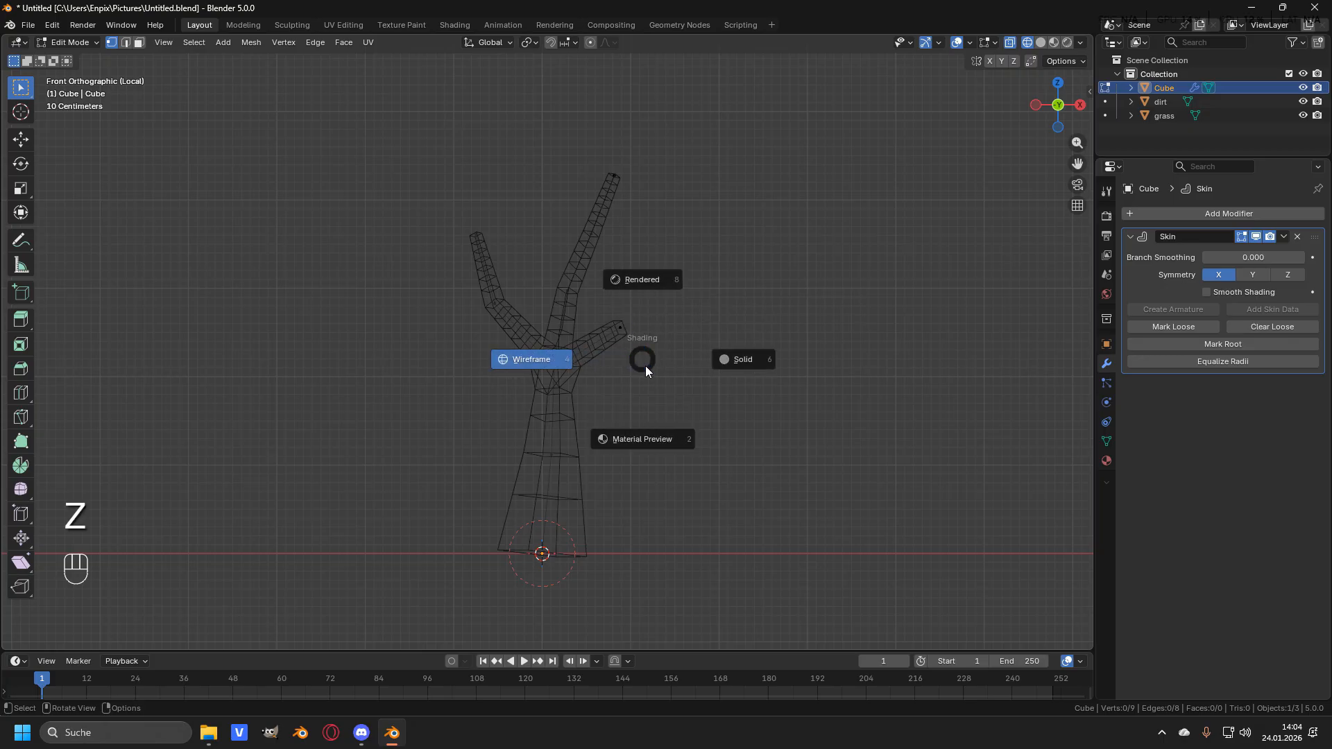
pyautogui.click(740, 359)
pyautogui.moveTo(777, 351); pyautogui.dragTo(720, 401, button='middle')
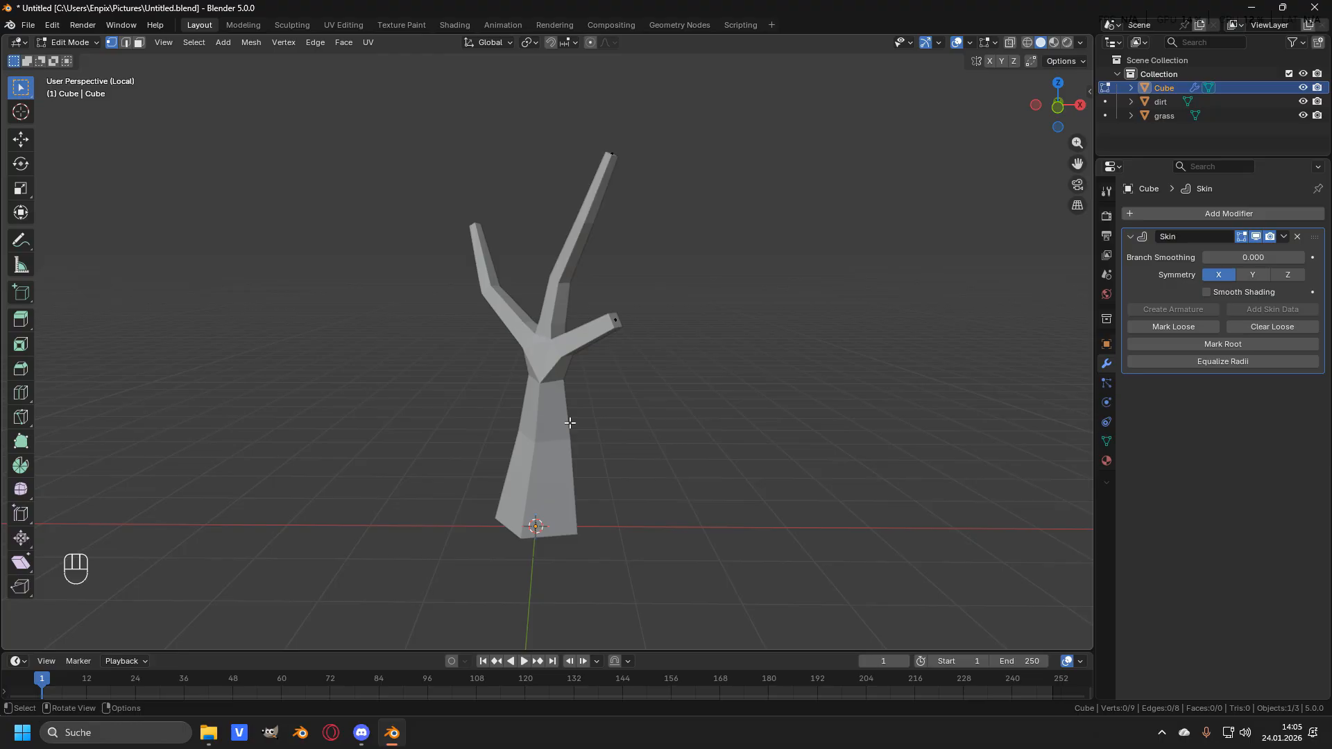
# - Create a new material on the tree and name it wood
pyautogui.click(1106, 463)
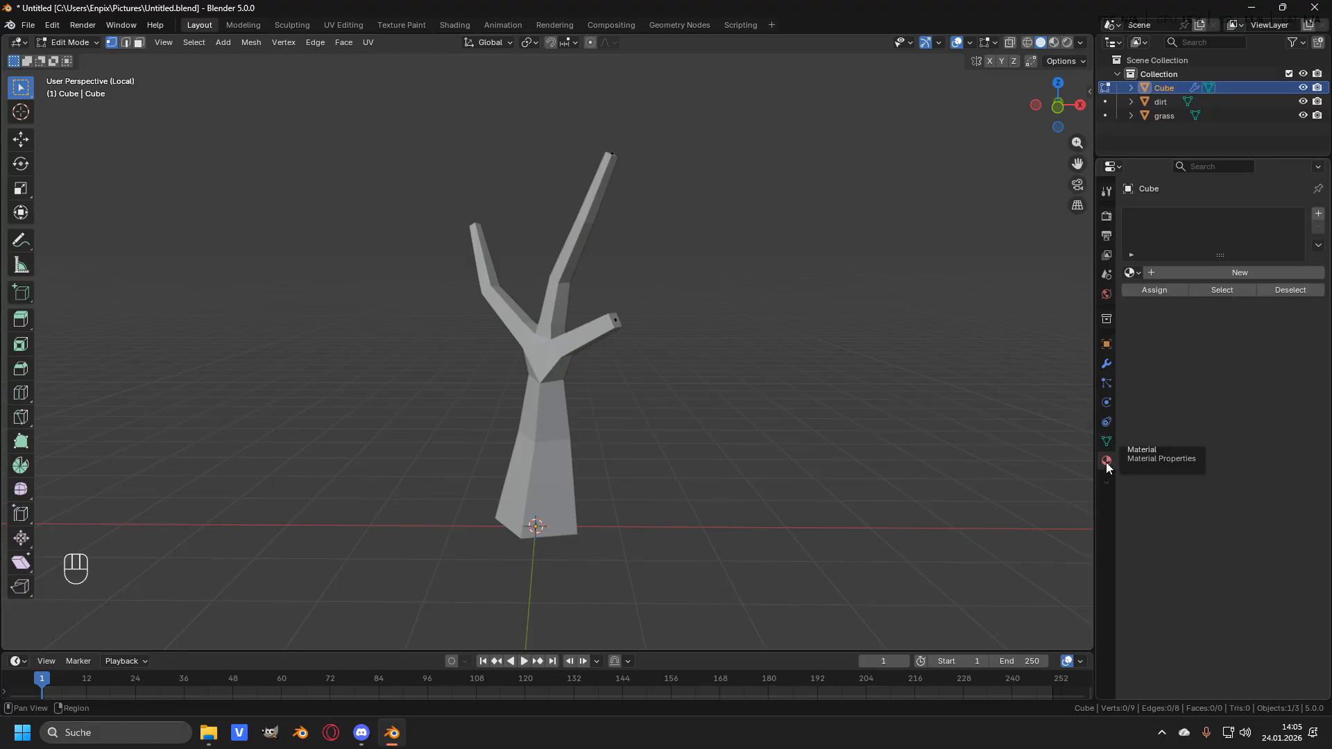
pyautogui.click(1226, 274)
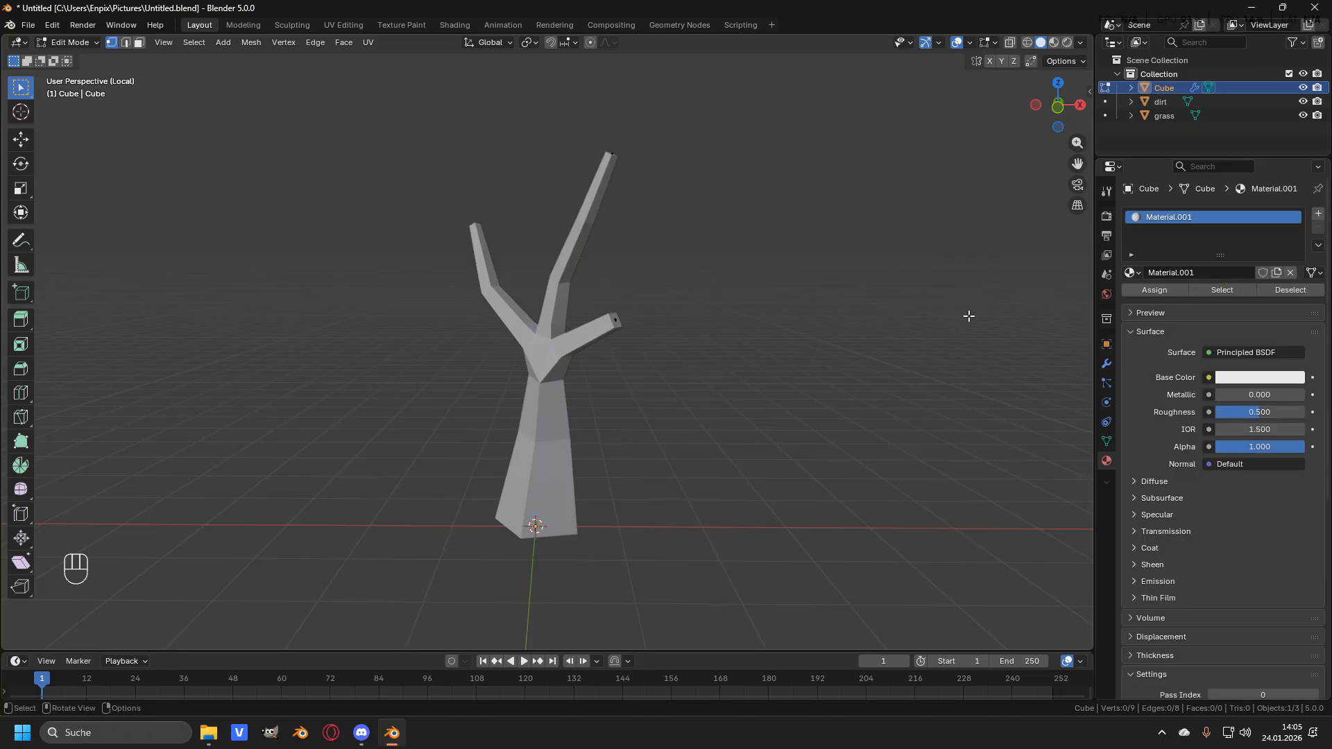
pyautogui.click(1196, 273)
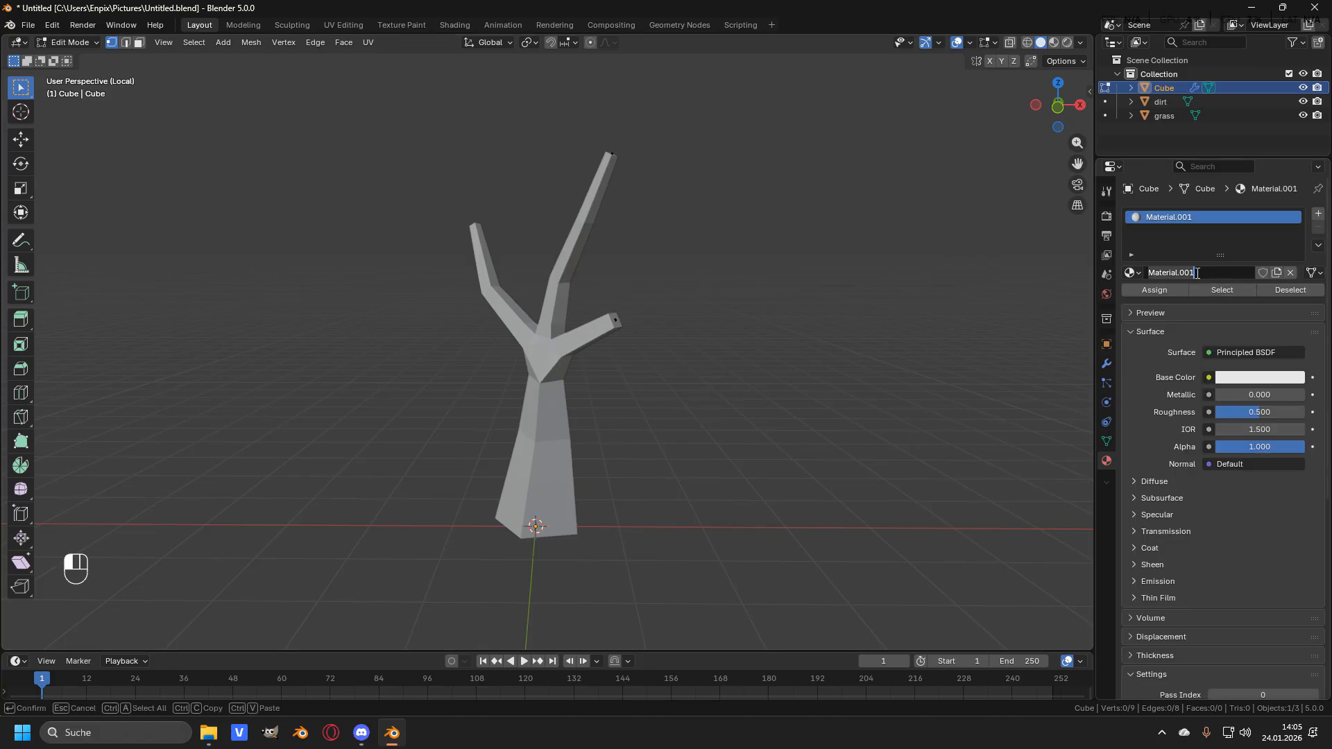
pyautogui.write('wood')
pyautogui.press('Return')
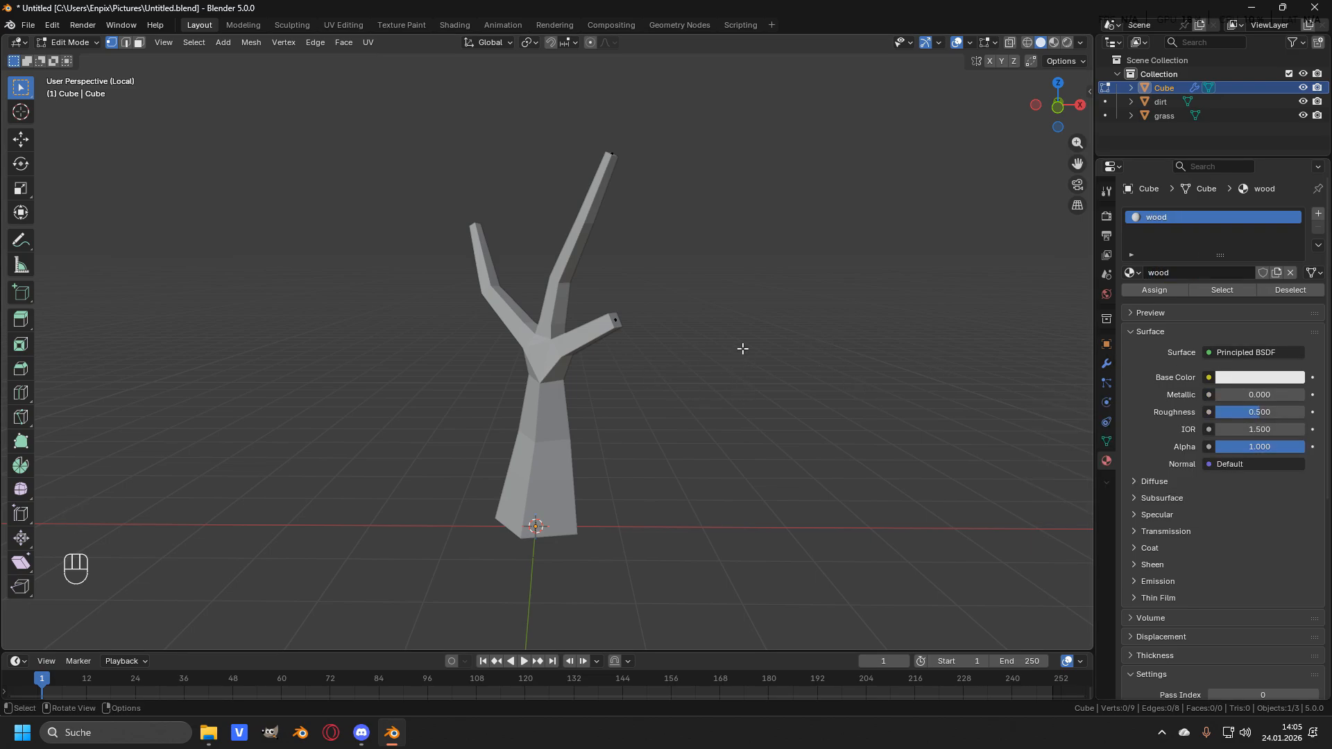
# - Switch to material preview shading and set the wood material's base color to a brown tone
pyautogui.press('z')
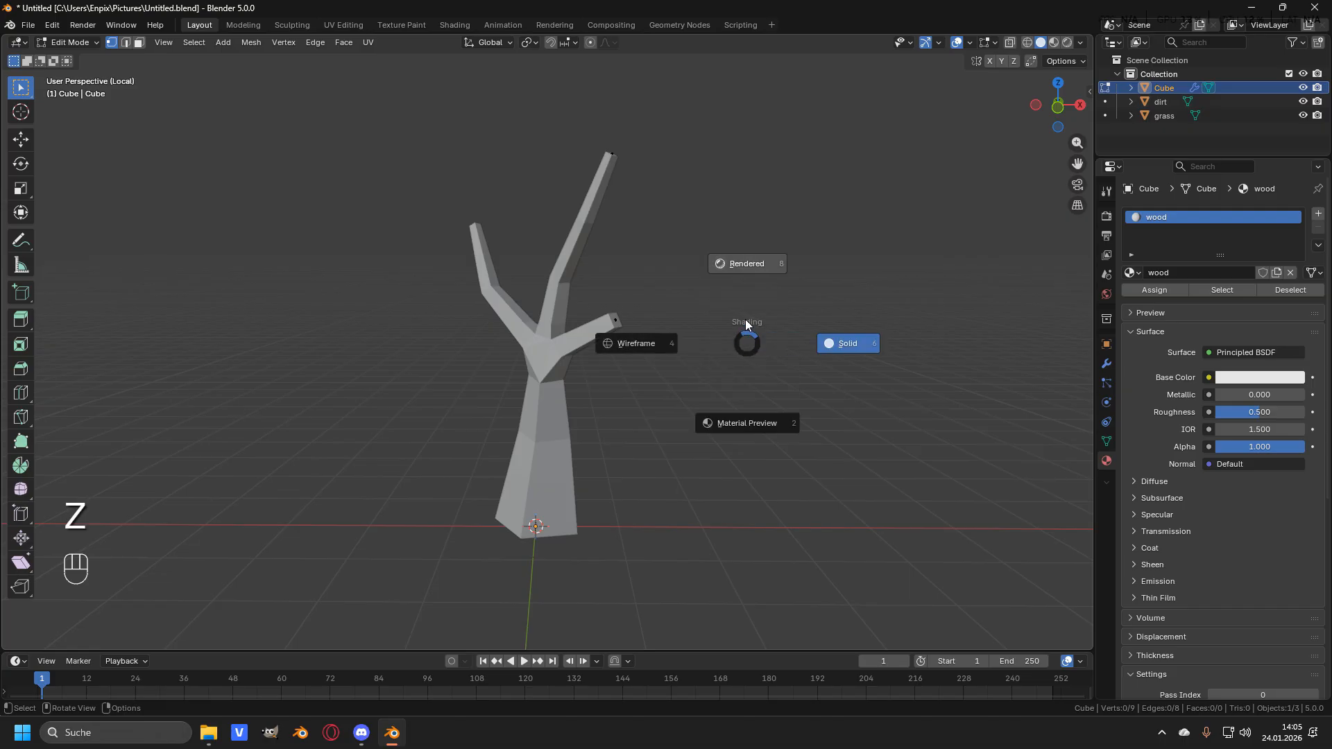
pyautogui.click(764, 426)
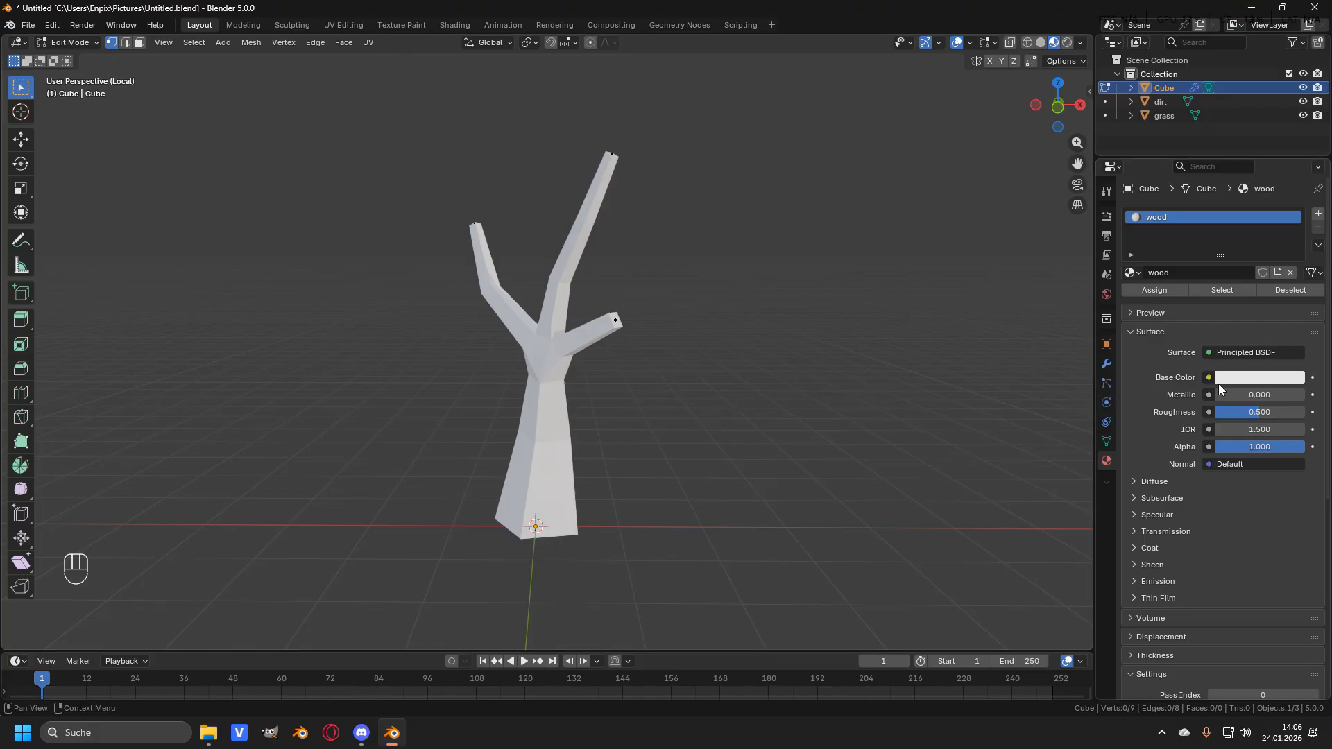
pyautogui.click(1252, 377)
pyautogui.moveTo(1234, 192); pyautogui.dragTo(1211, 212)
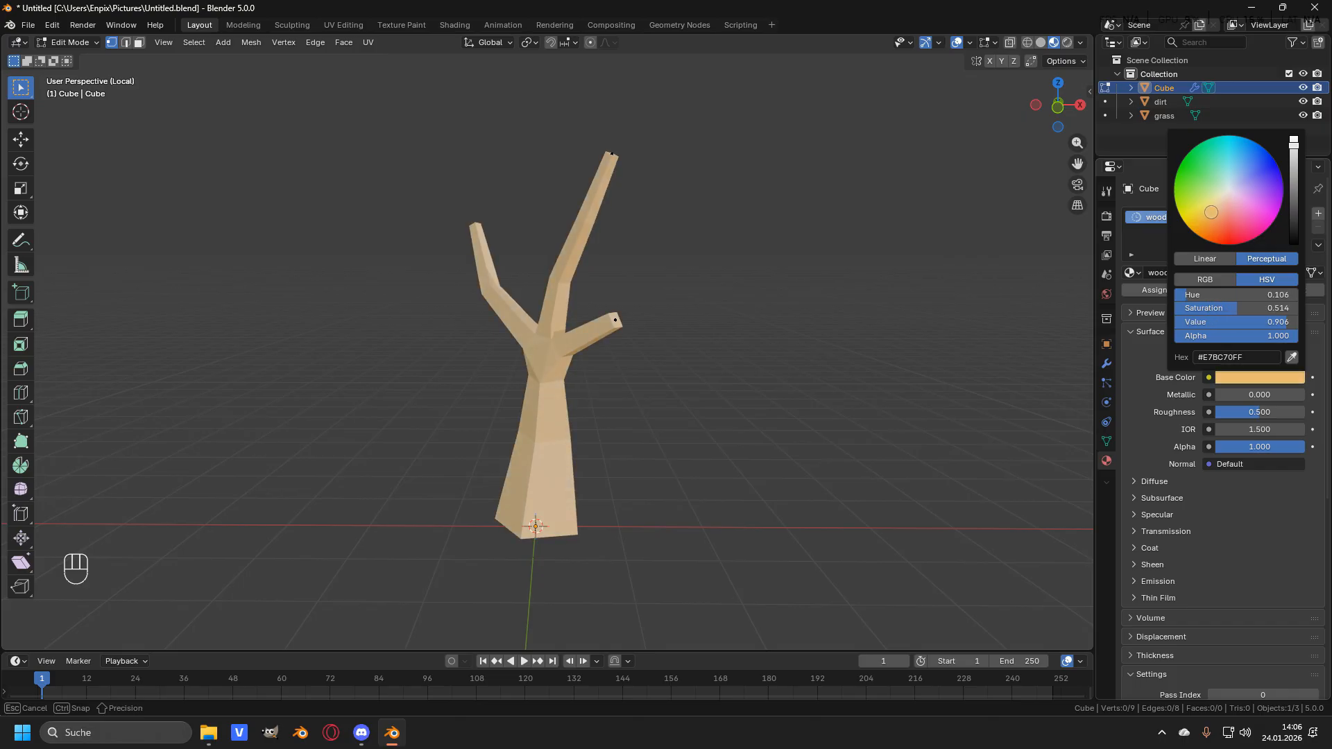
pyautogui.moveTo(1293, 143); pyautogui.dragTo(1284, 193)
# - Snap the 3D cursor to the tip vertex of the tallest branch
pyautogui.moveTo(803, 285); pyautogui.dragTo(685, 280, button='middle')
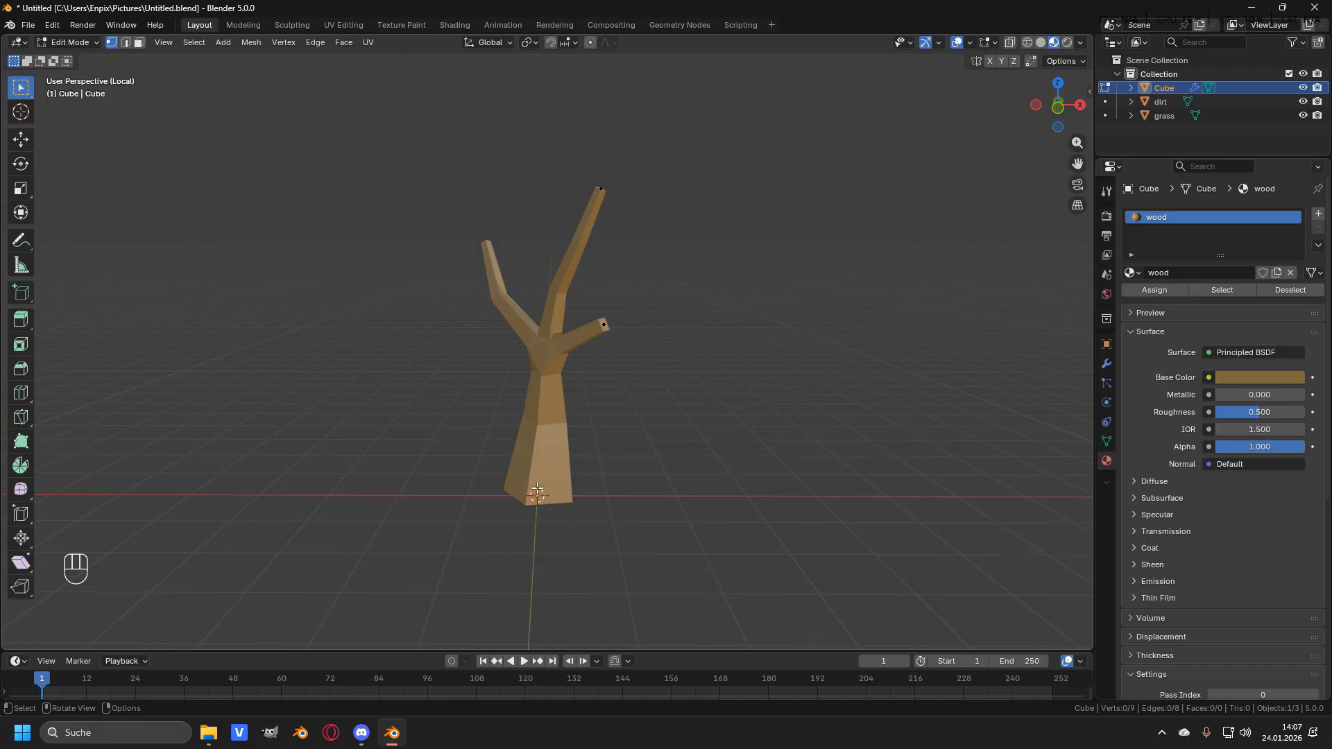
pyautogui.click(601, 187)
pyautogui.moveTo(626, 173); pyautogui.dragTo(610, 264, button='middle')
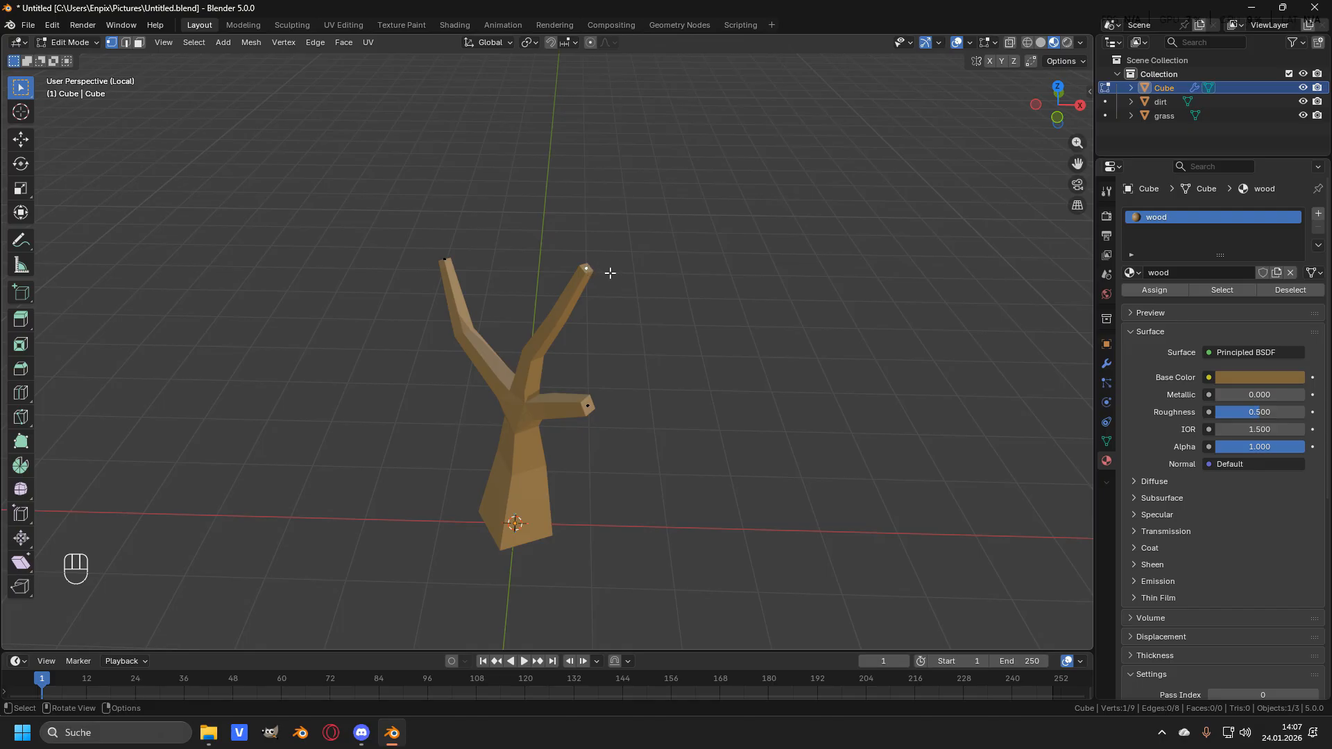
pyautogui.press('shift')
pyautogui.hotkey('shift', 's')
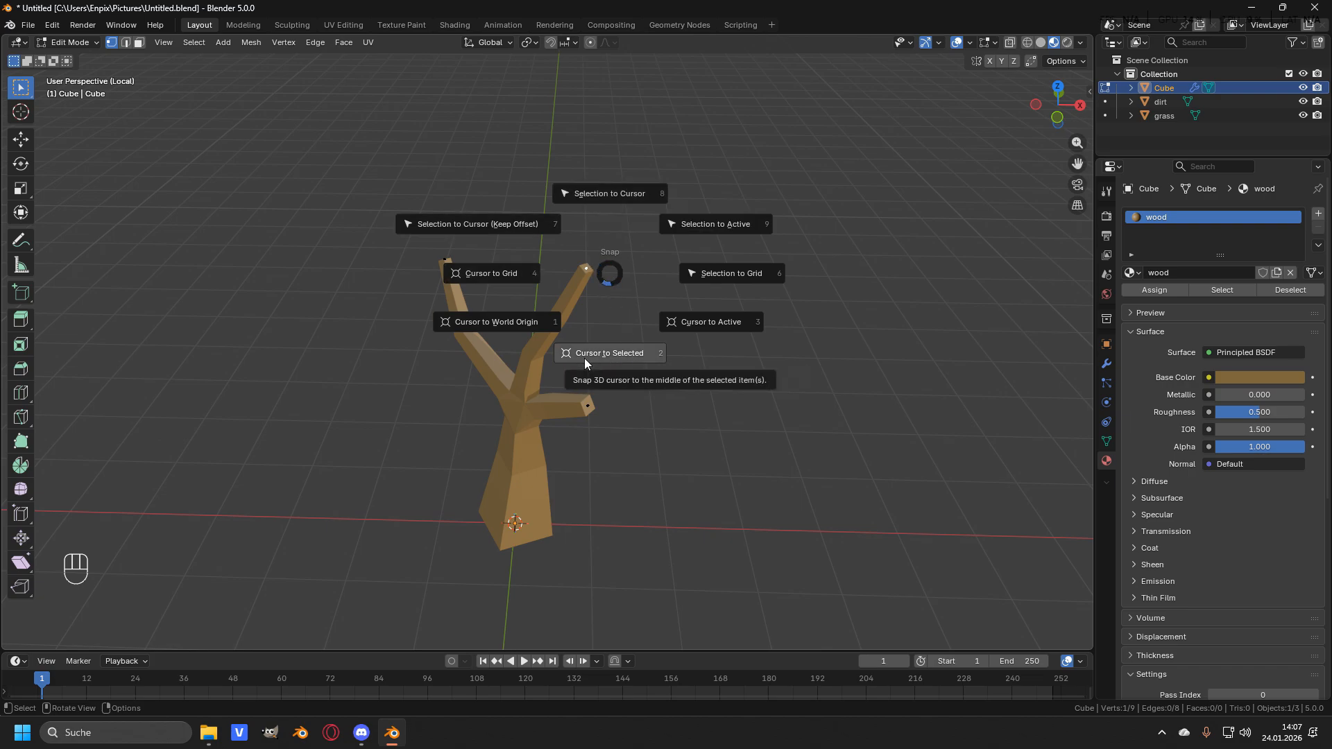
pyautogui.click(613, 353)
pyautogui.moveTo(613, 353); pyautogui.dragTo(601, 229, button='middle')
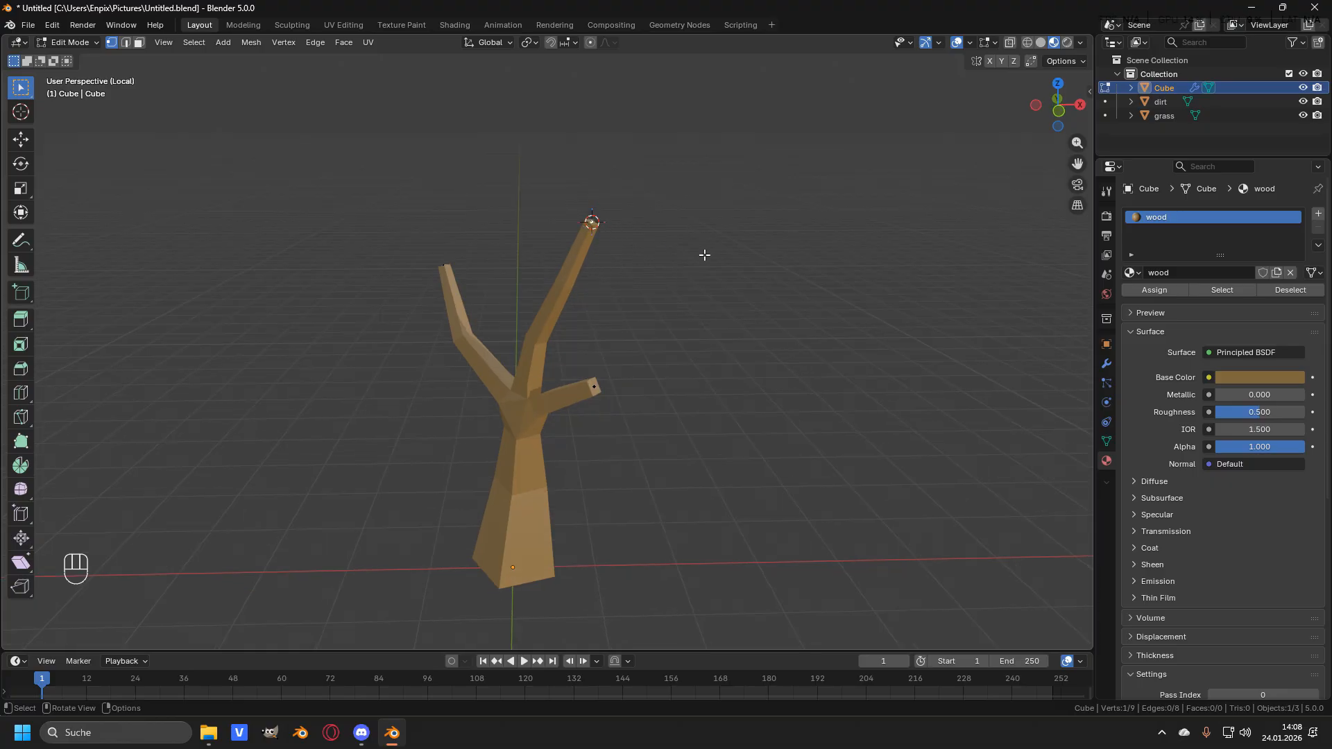
# - Add a UV sphere at the branch tip and reduce it to 12 segments and 6 rings
pyautogui.press('Tab')
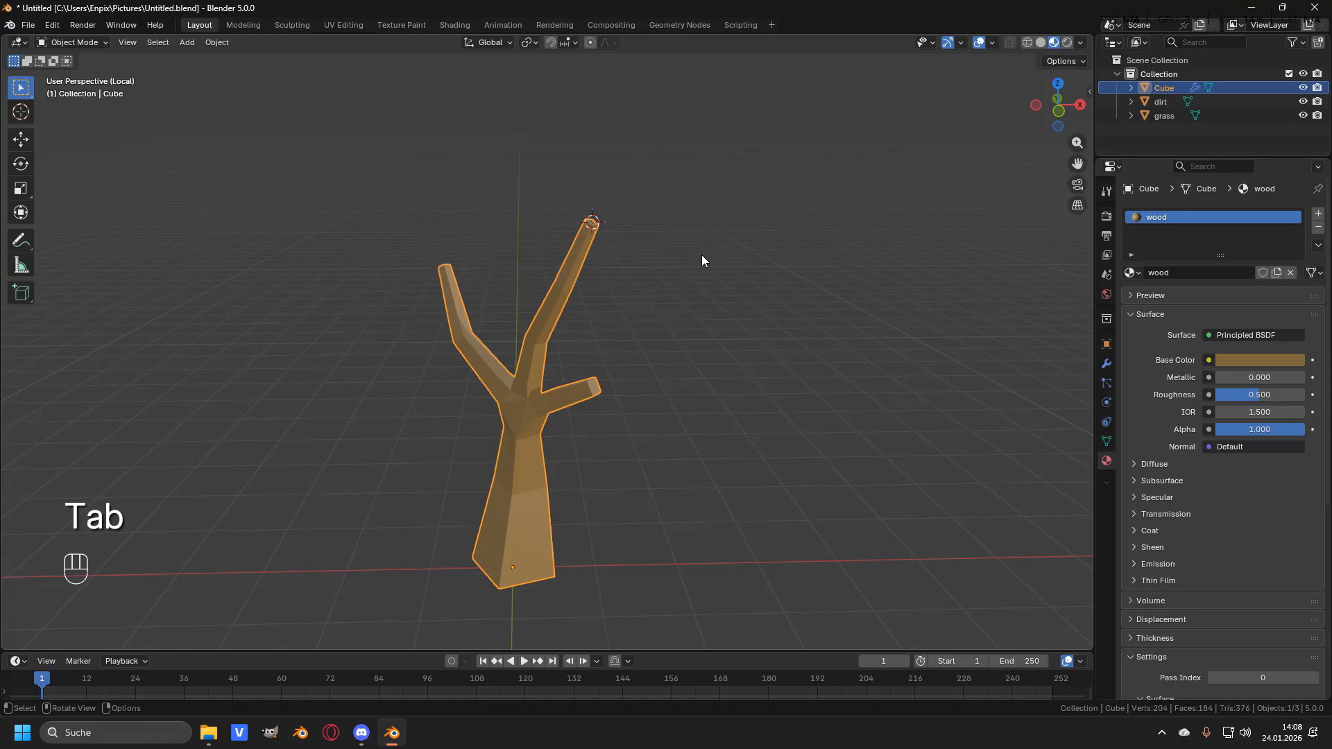
pyautogui.hotkey('shift', 'a')
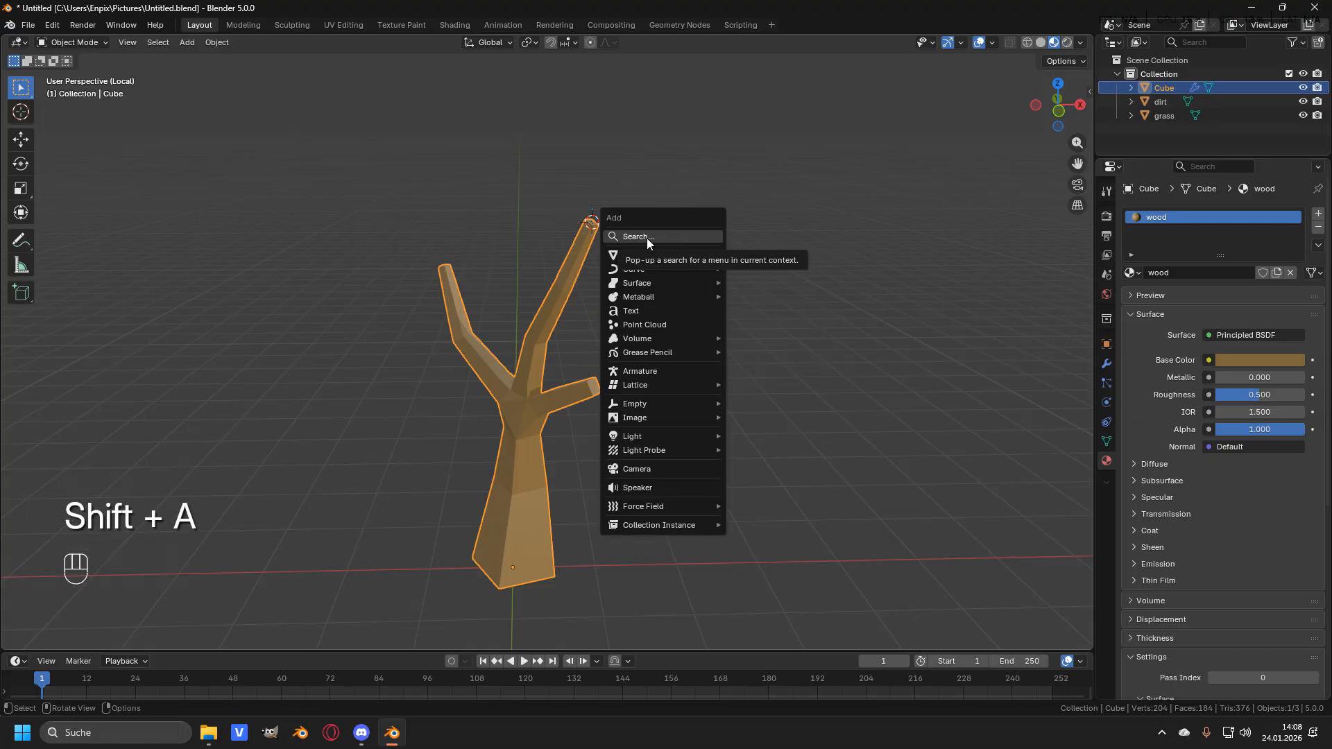
pyautogui.moveTo(656, 255)
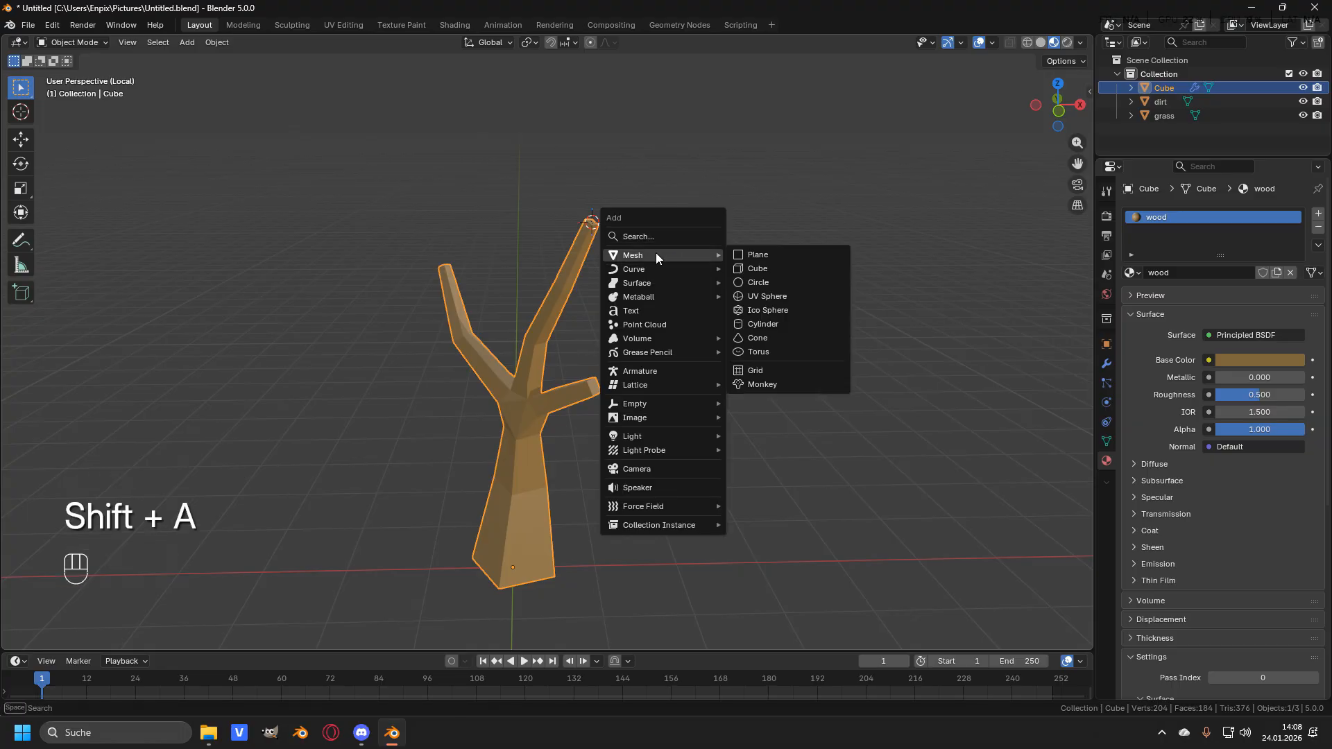
pyautogui.click(777, 299)
pyautogui.moveTo(684, 265); pyautogui.dragTo(631, 298, button='middle')
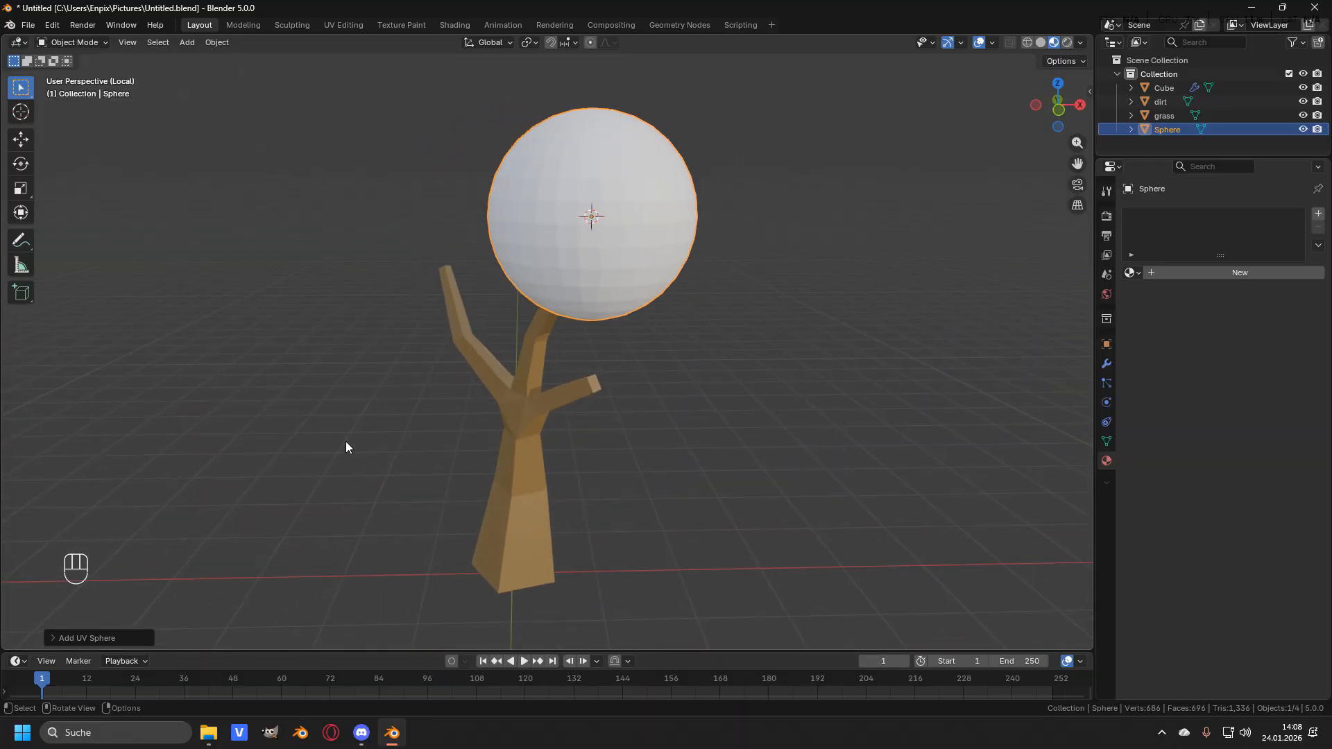
pyautogui.click(52, 638)
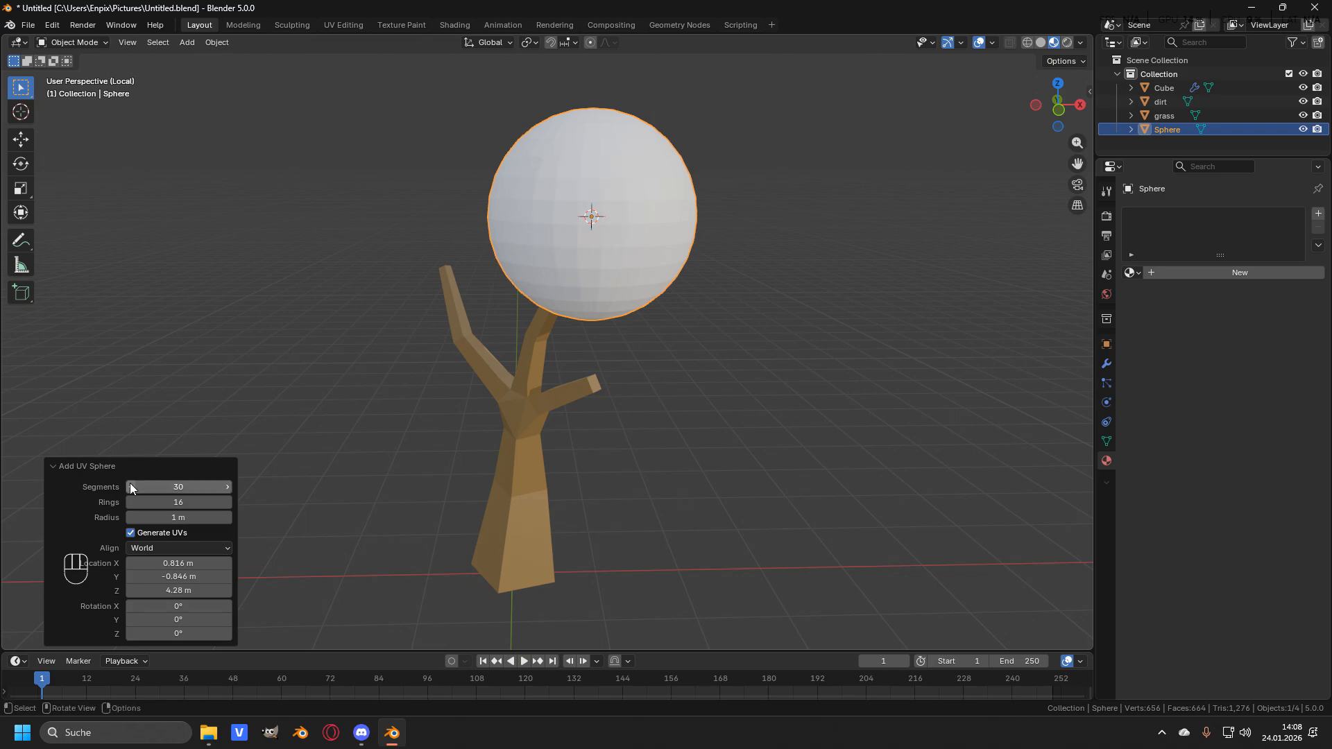
pyautogui.moveTo(131, 484); pyautogui.dragTo(227, 501)
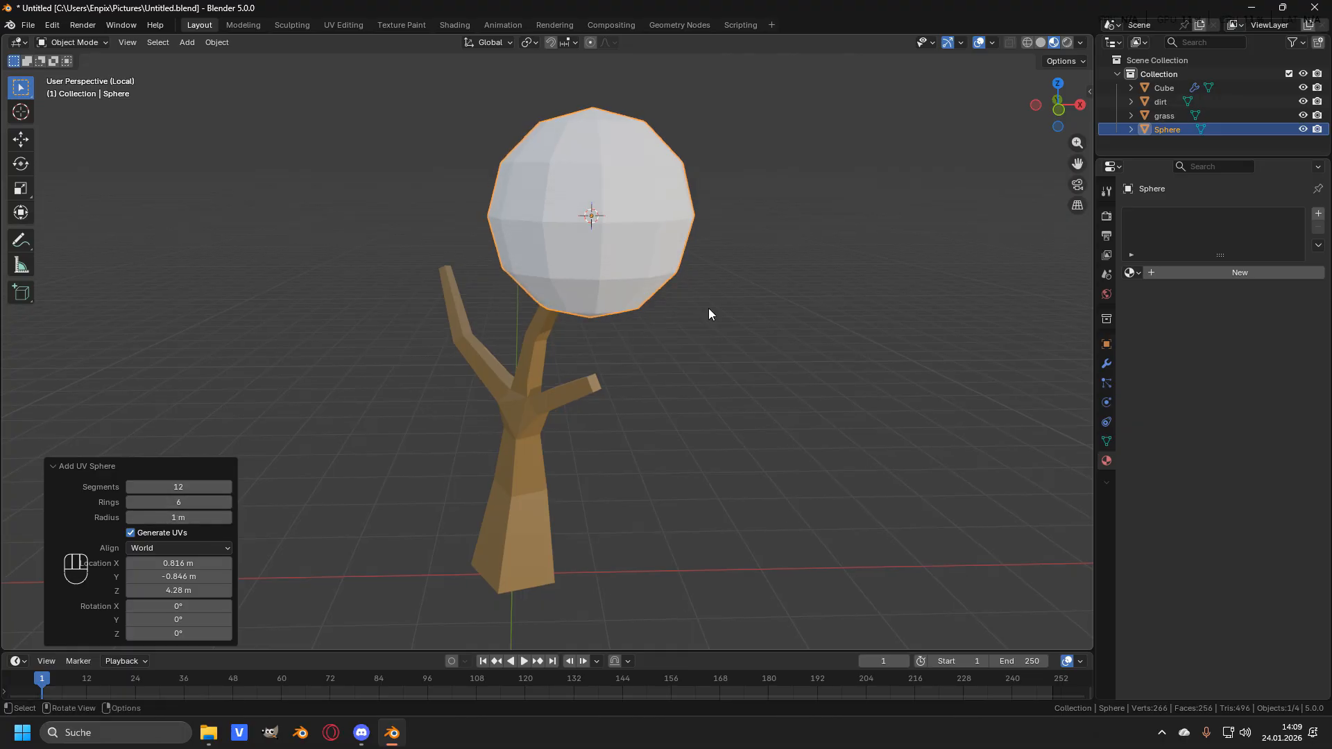
# - In edit mode, scale the sphere by about 1.375 and raise it about 0.46 m
pyautogui.press('Tab')
pyautogui.moveTo(586, 231); pyautogui.dragTo(653, 225, button='middle')
pyautogui.press('KP_1')
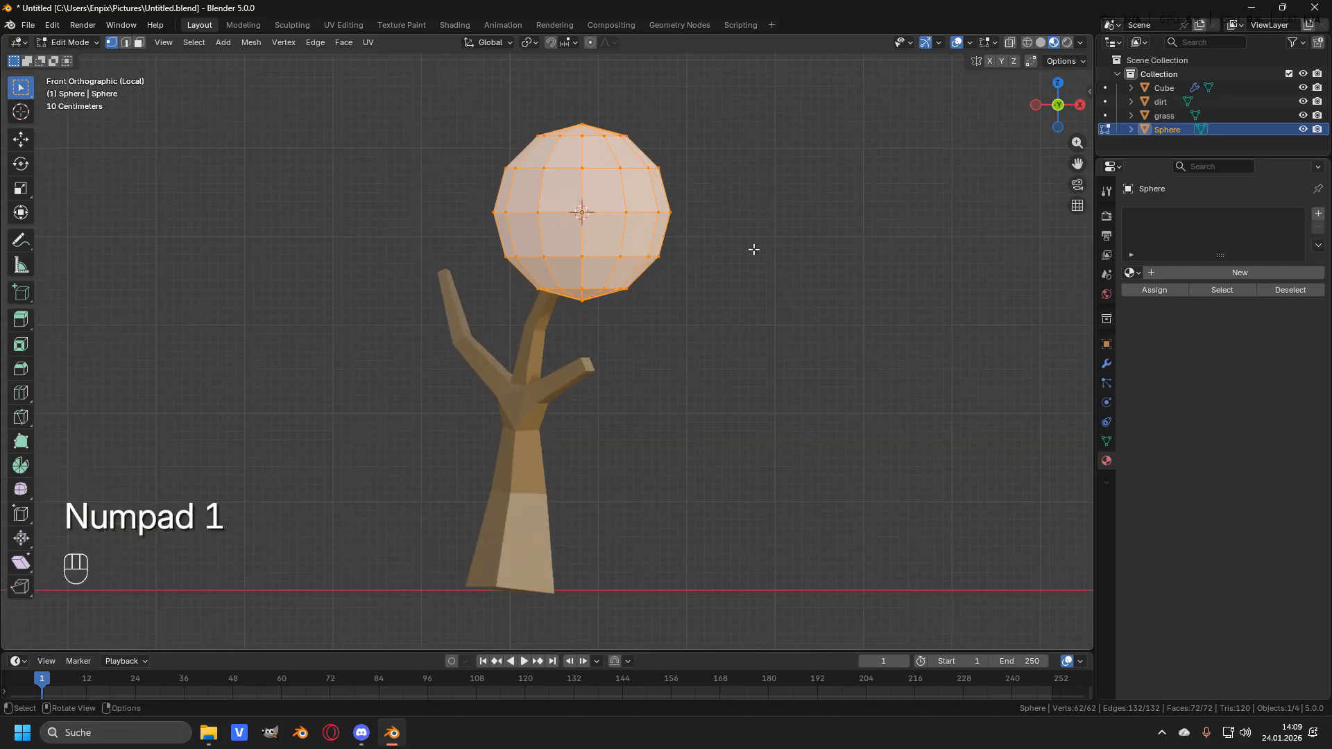
pyautogui.scroll(-2, 693, 273)
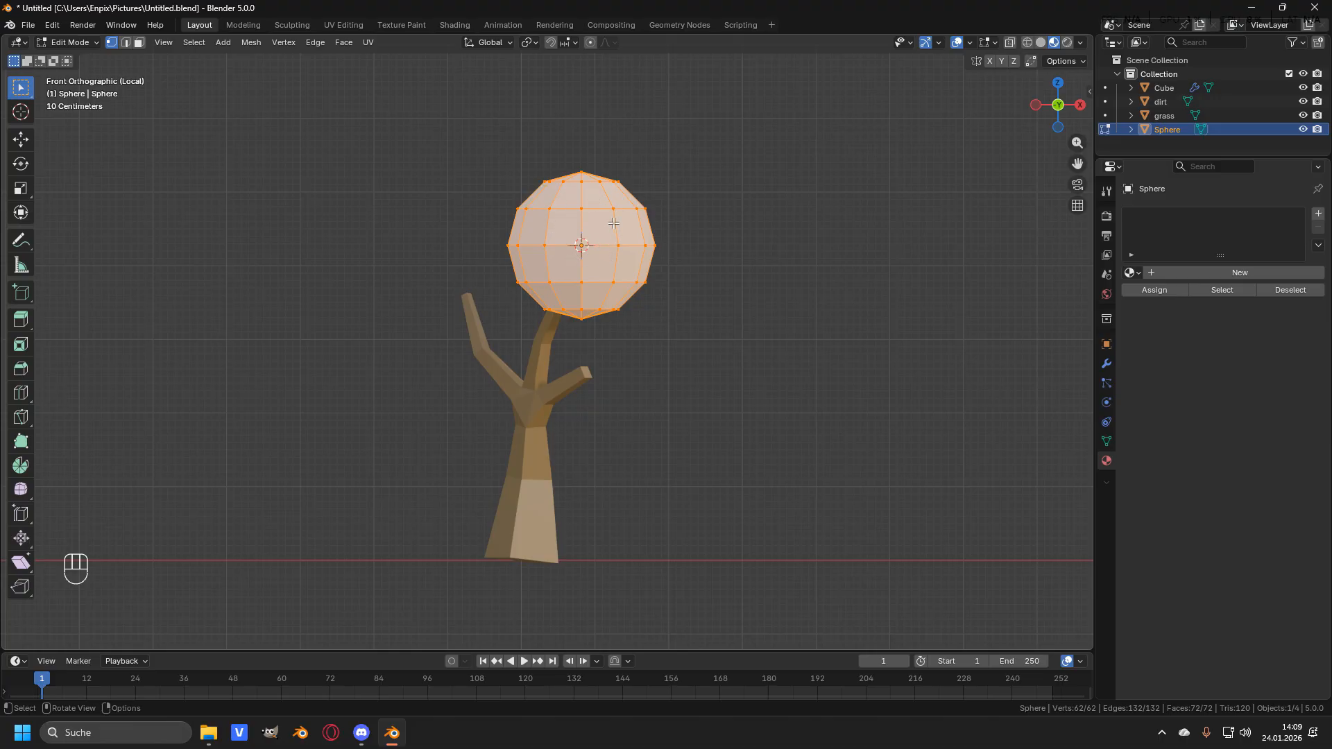
pyautogui.press('s')
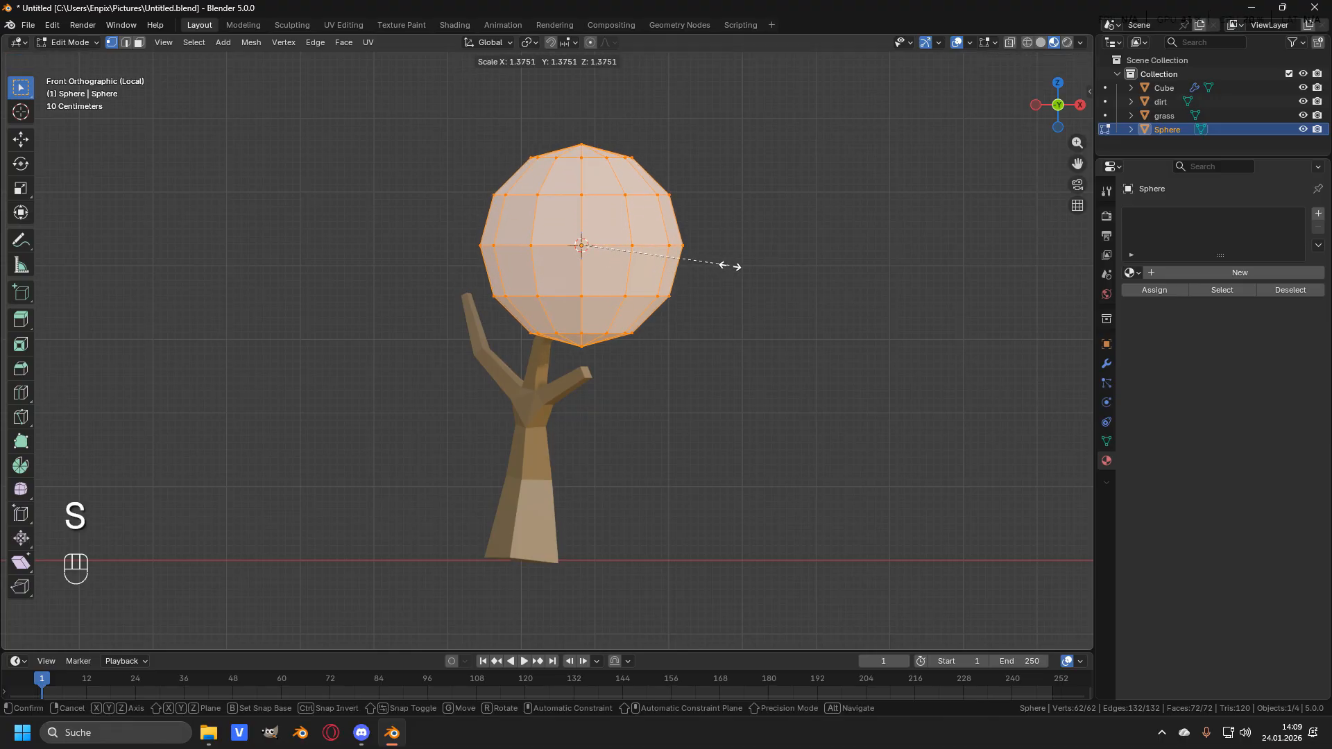
pyautogui.click(722, 267)
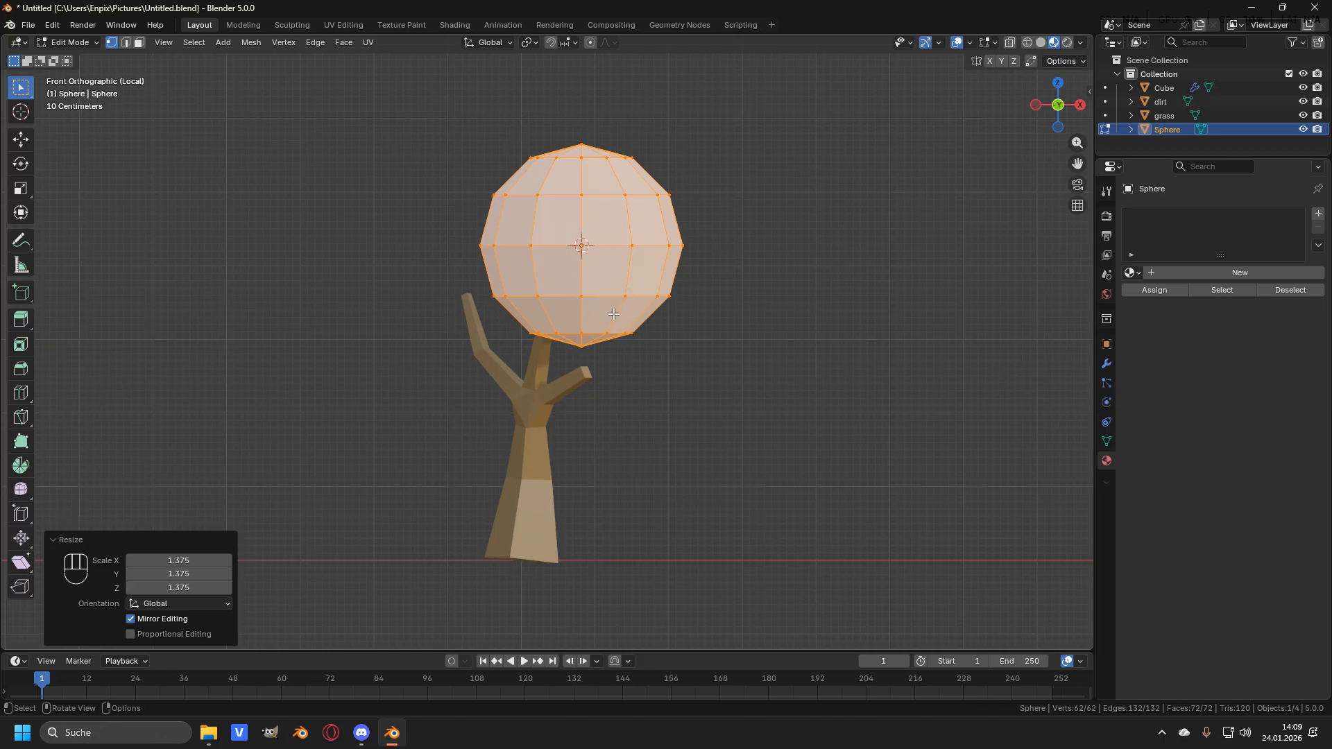
pyautogui.press('g')
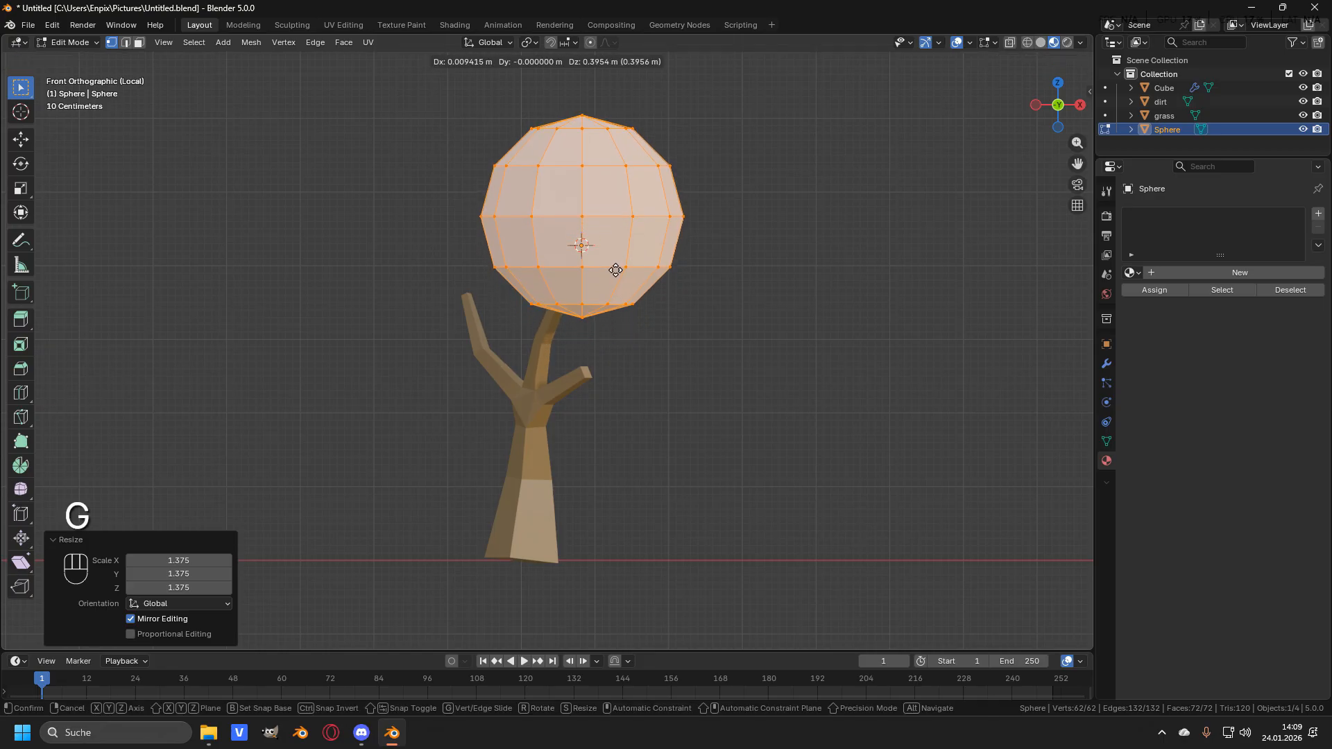
pyautogui.click(616, 266)
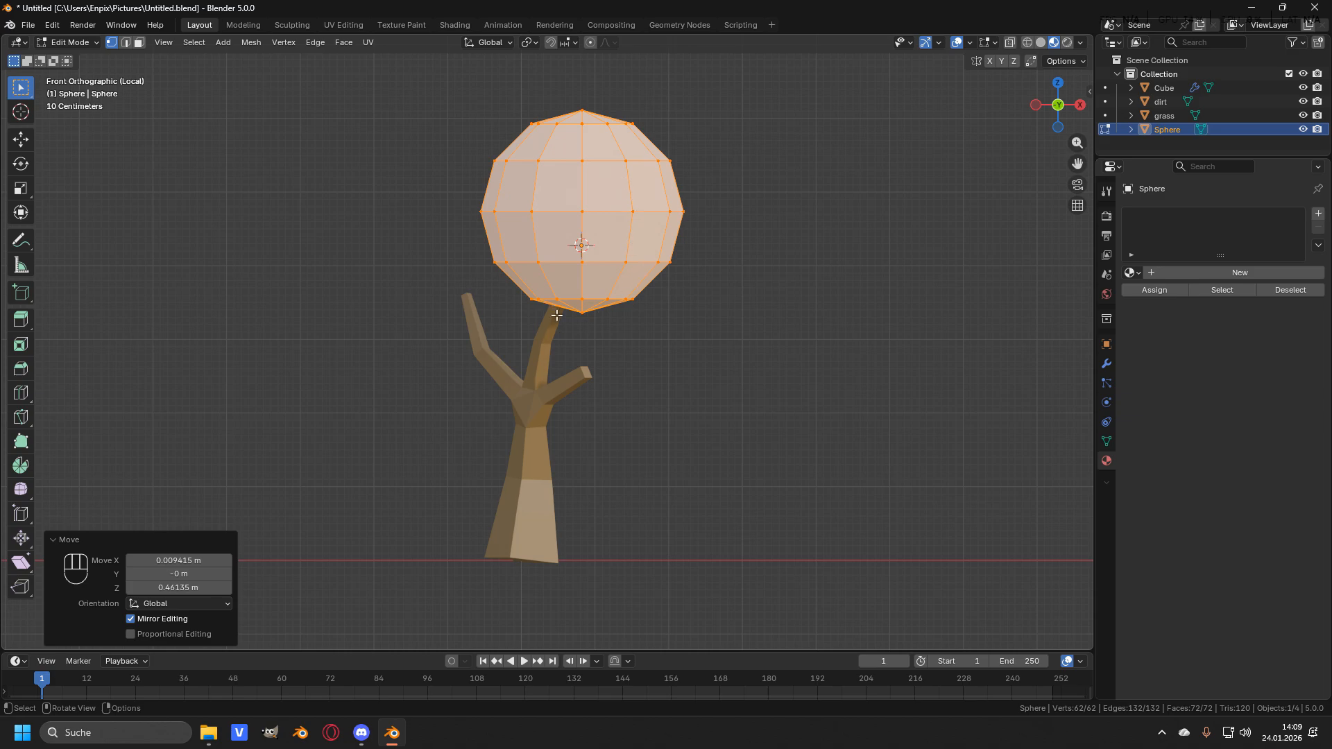
# - Rotate the sphere about -14.1° in front view and about 12.4° in side view
pyautogui.press('r')
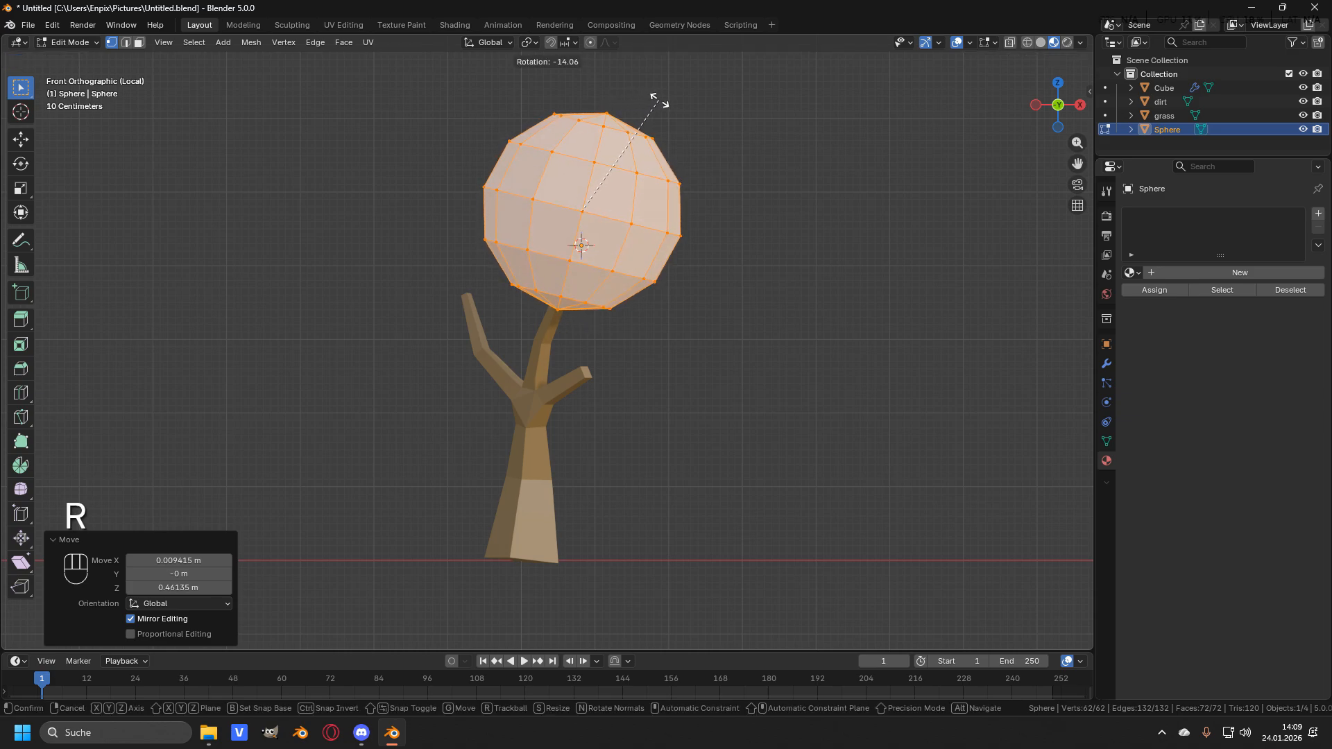
pyautogui.click(658, 101)
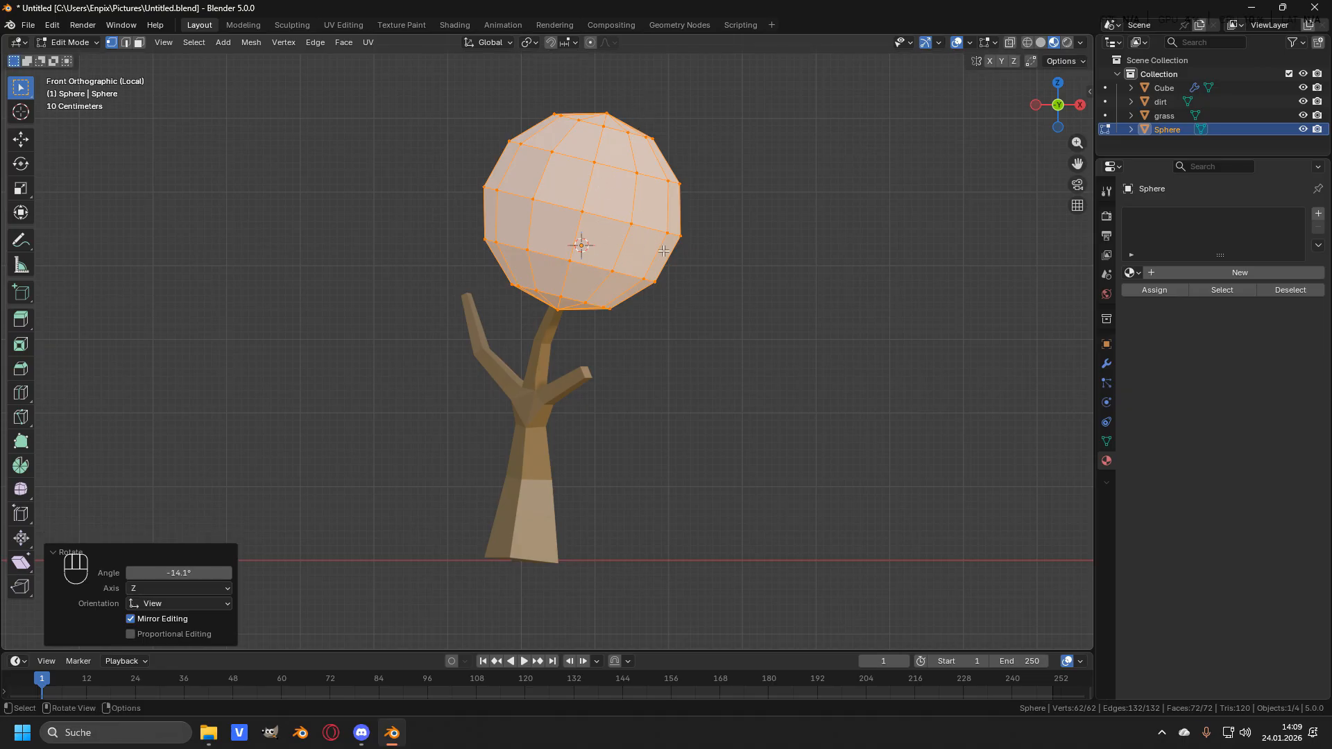
pyautogui.press('KP_3')
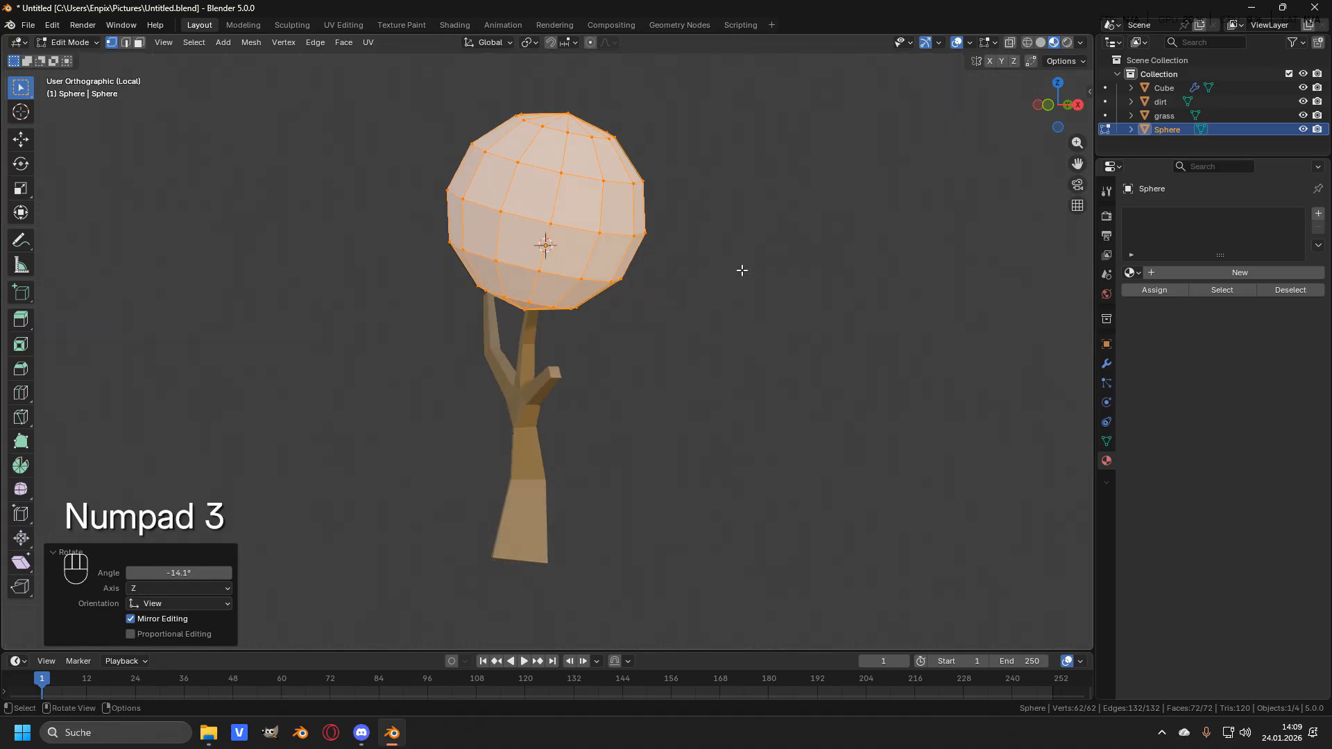
pyautogui.keyDown('shift'); pyautogui.moveTo(568, 279); pyautogui.dragTo(595, 296, button='middle'); pyautogui.keyUp('shift')
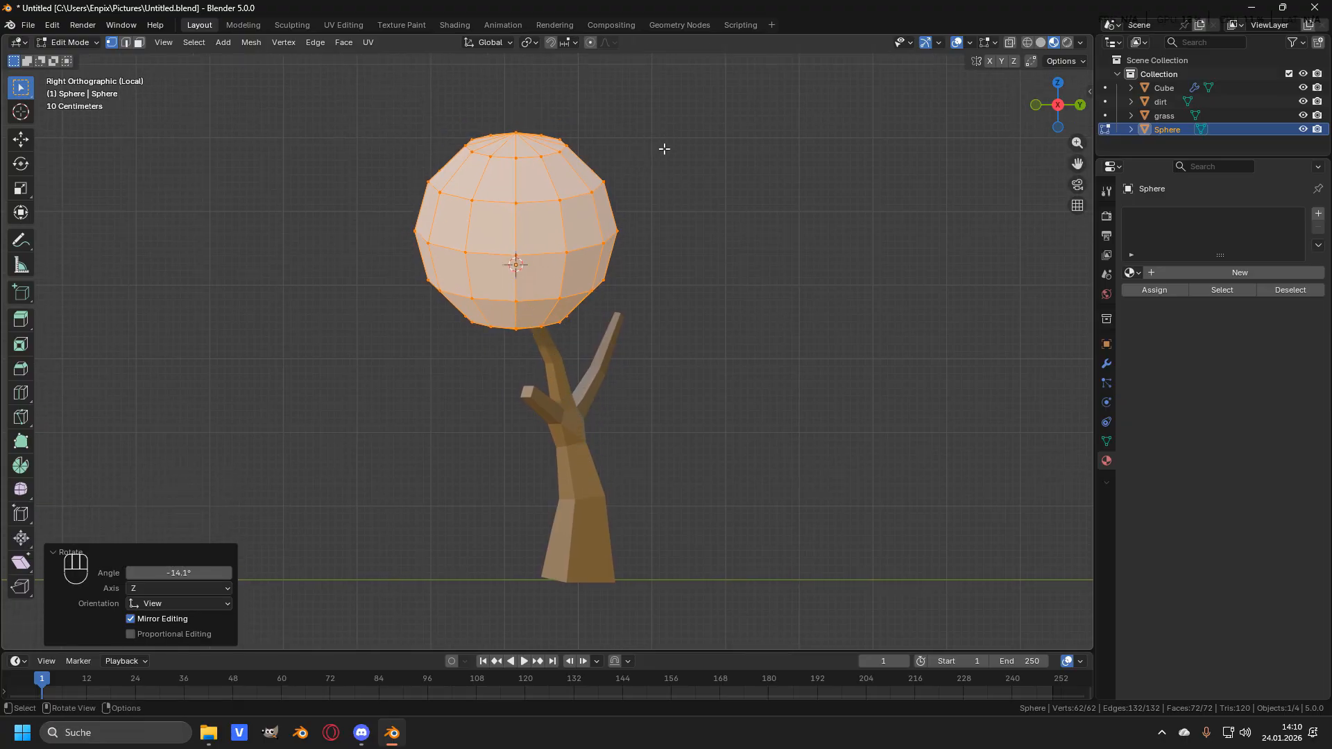
pyautogui.press('r')
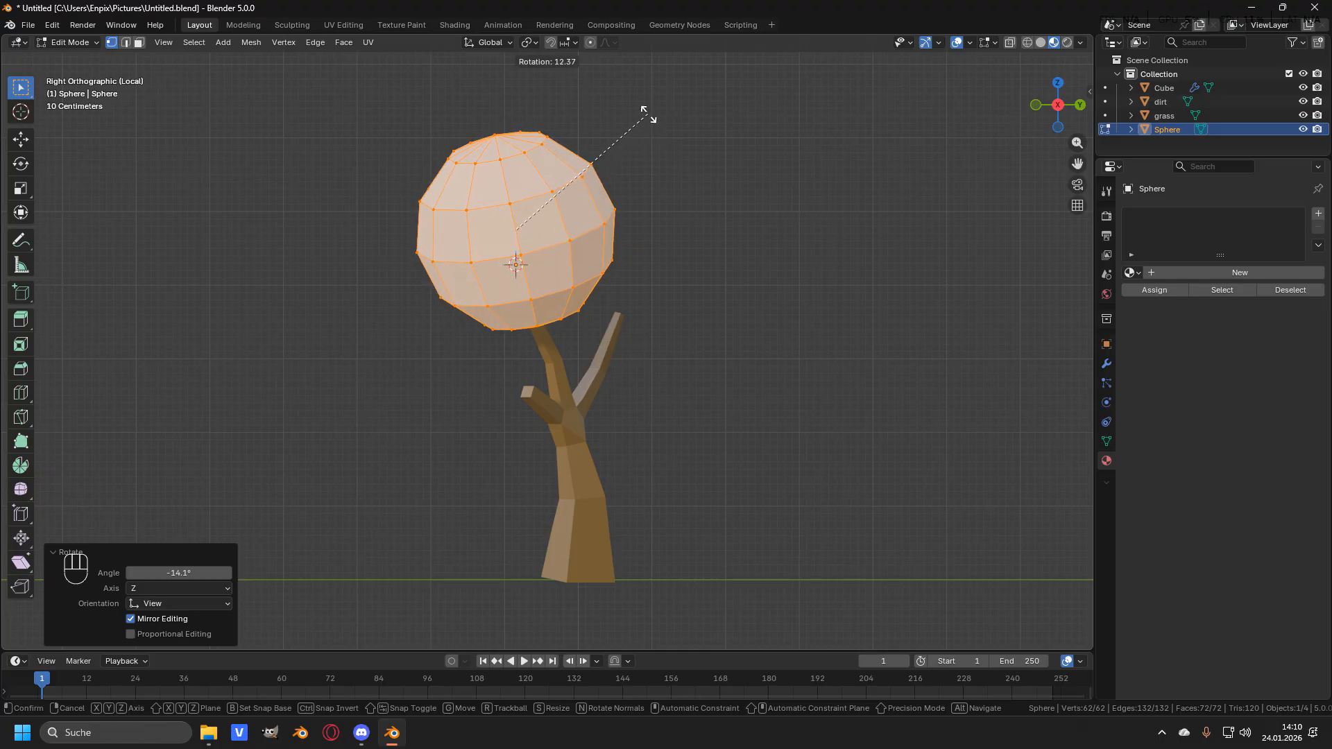
pyautogui.click(647, 114)
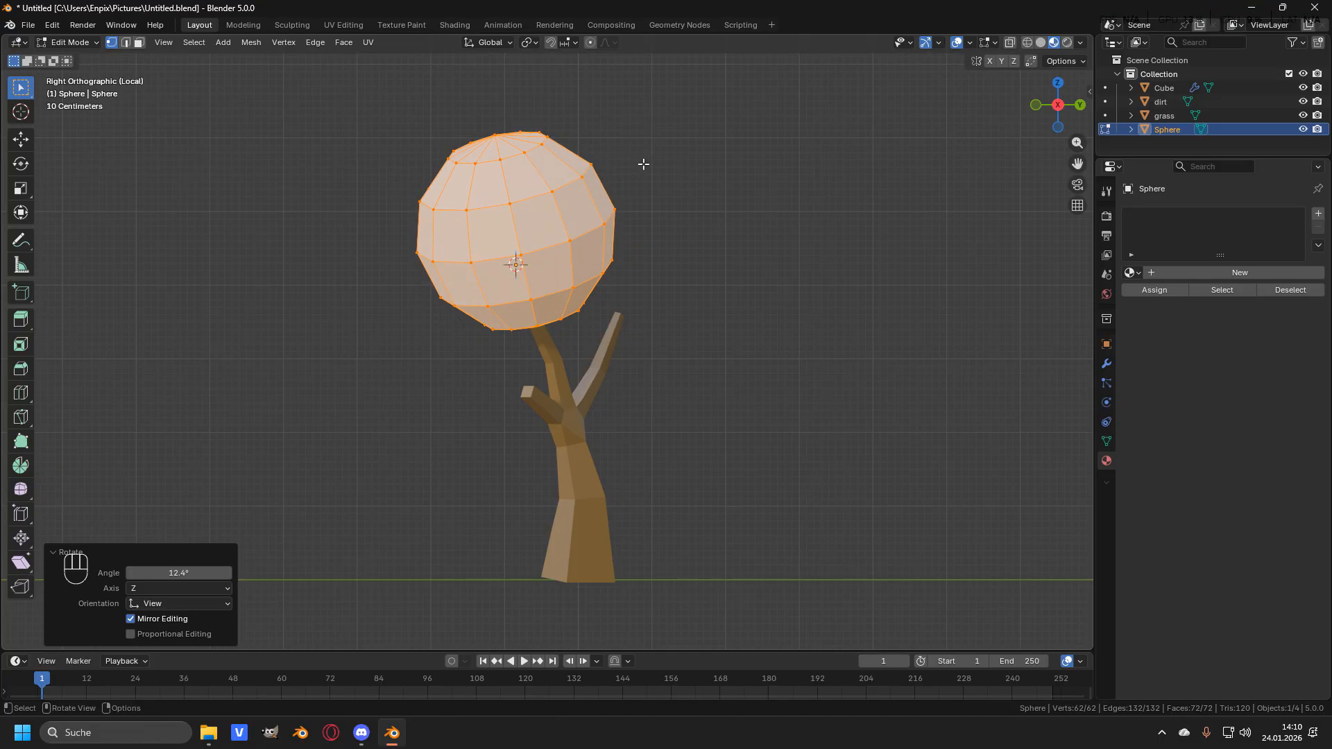
# - Select the tree's left branch tip vertex and snap the 3D cursor to it
pyautogui.moveTo(635, 186); pyautogui.dragTo(624, 277, button='middle')
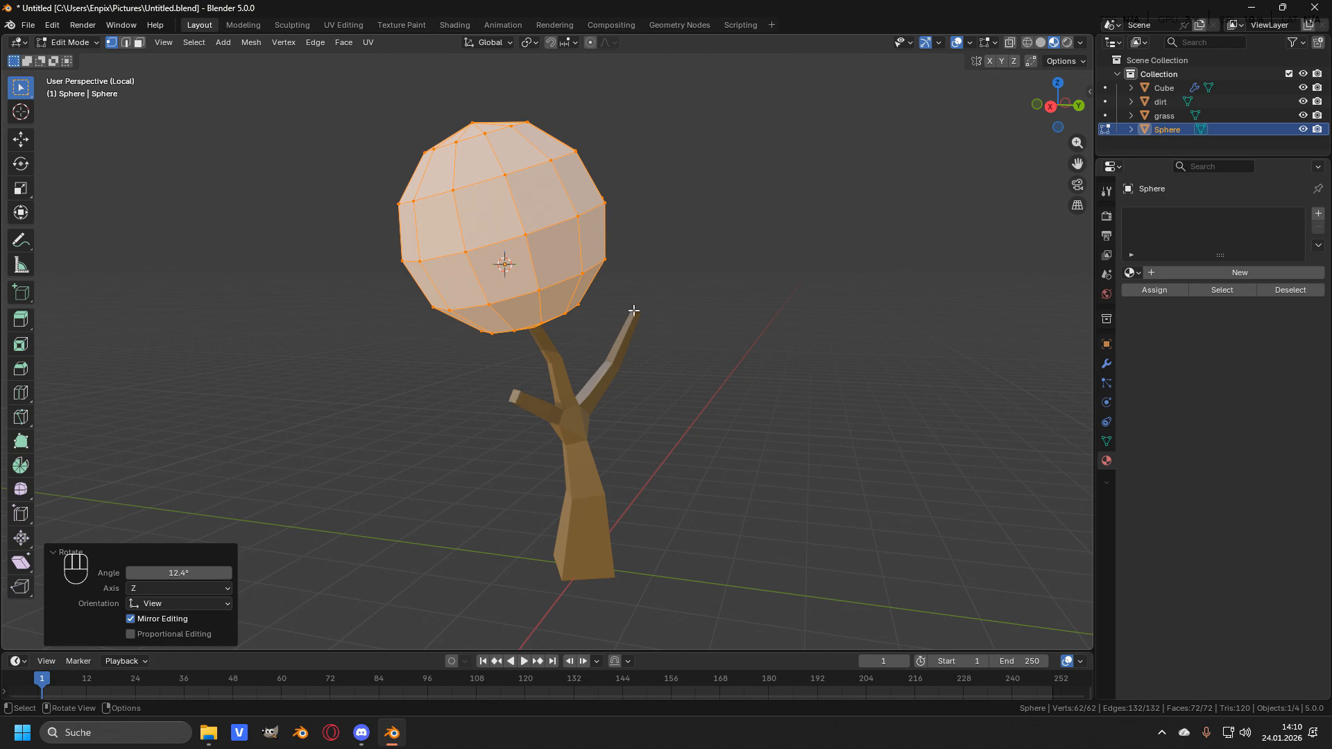
pyautogui.moveTo(610, 325); pyautogui.dragTo(579, 339, button='middle')
pyautogui.scroll(1, 578, 339)
pyautogui.moveTo(528, 375); pyautogui.dragTo(538, 366, button='middle')
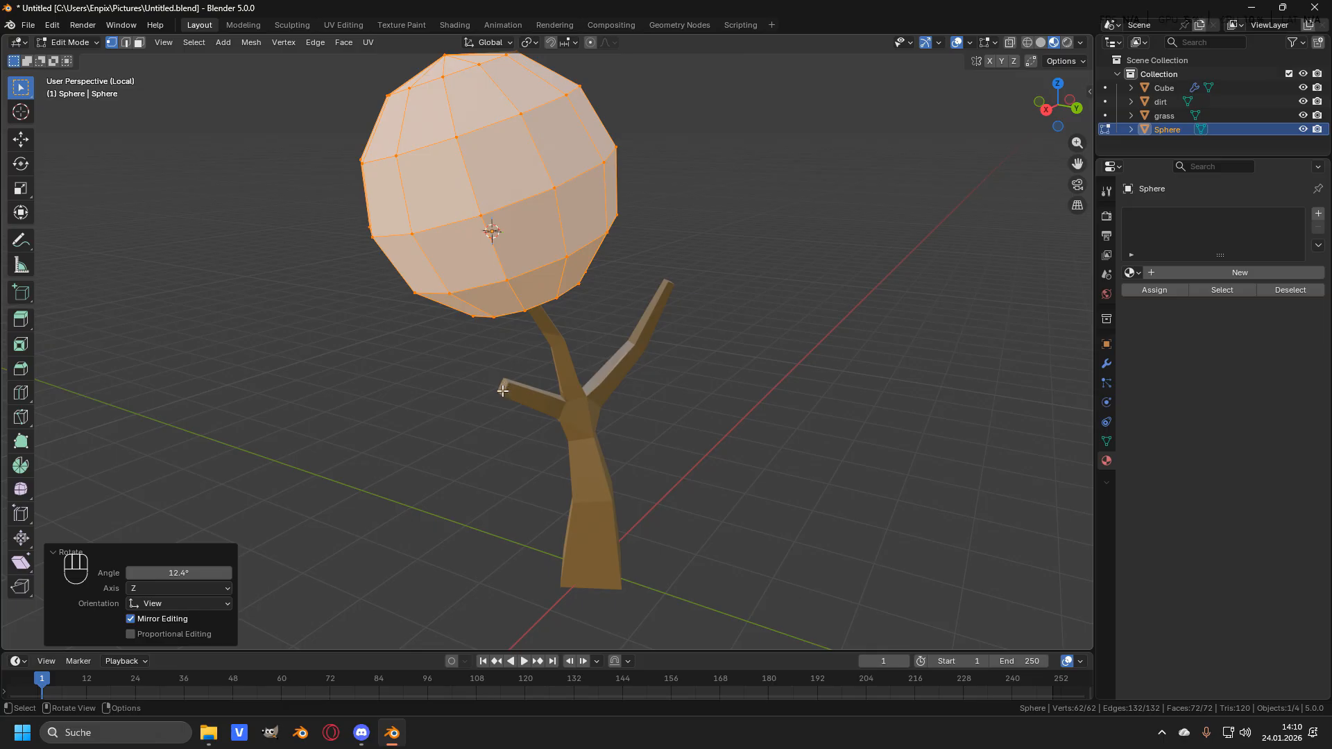
pyautogui.scroll(2, 503, 387)
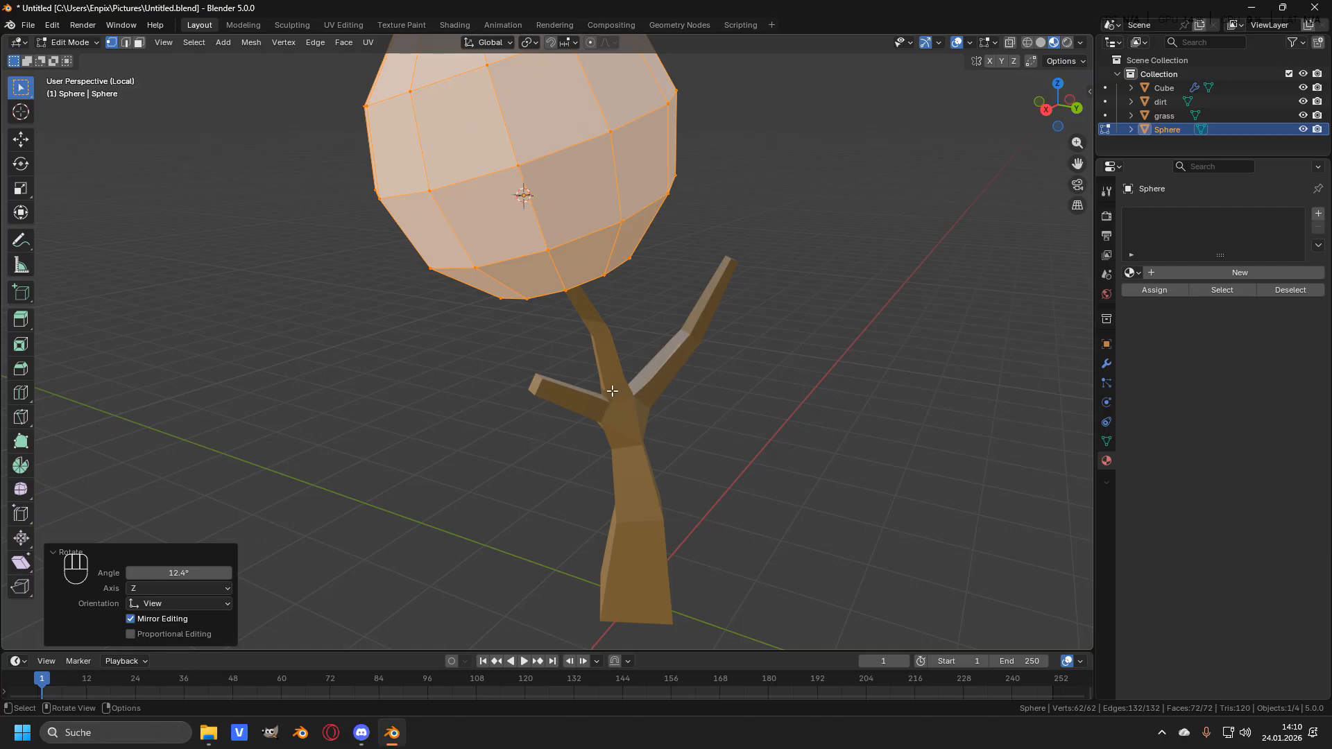
pyautogui.press('Tab')
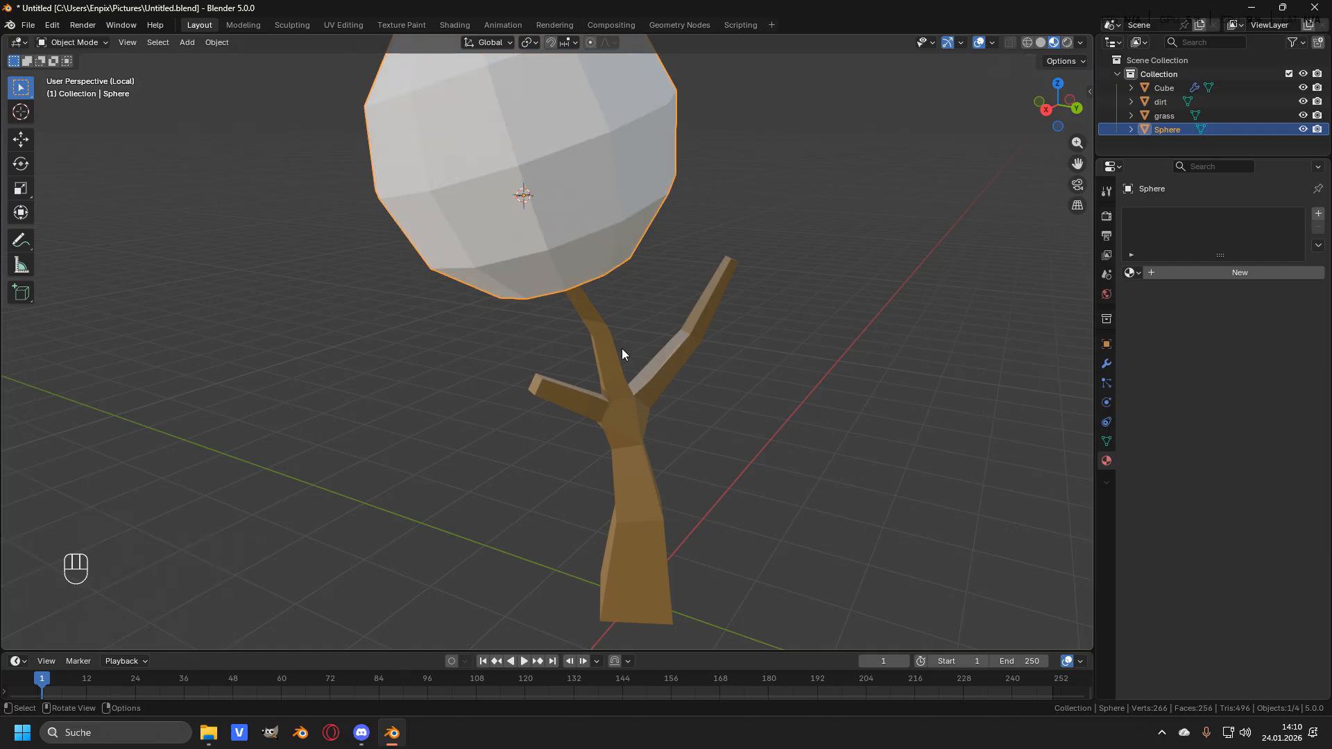
pyautogui.click(617, 397)
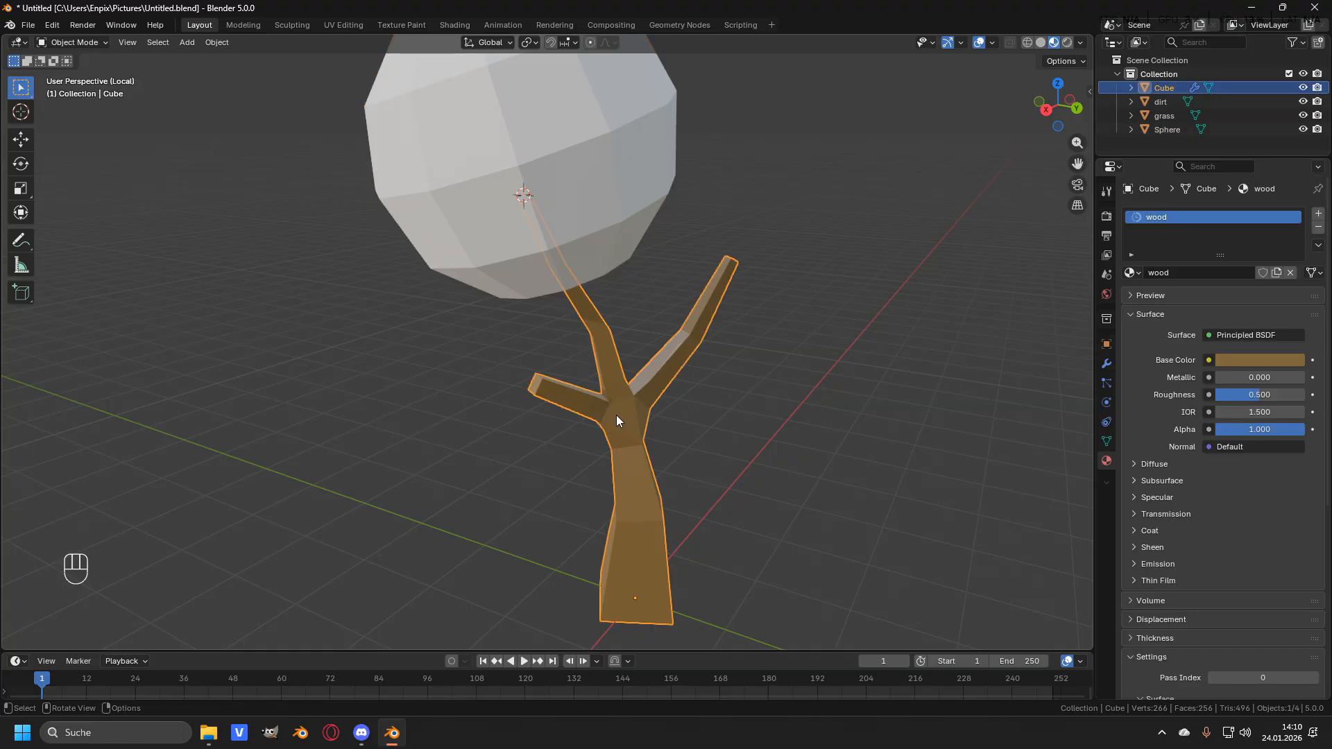
pyautogui.press('Tab')
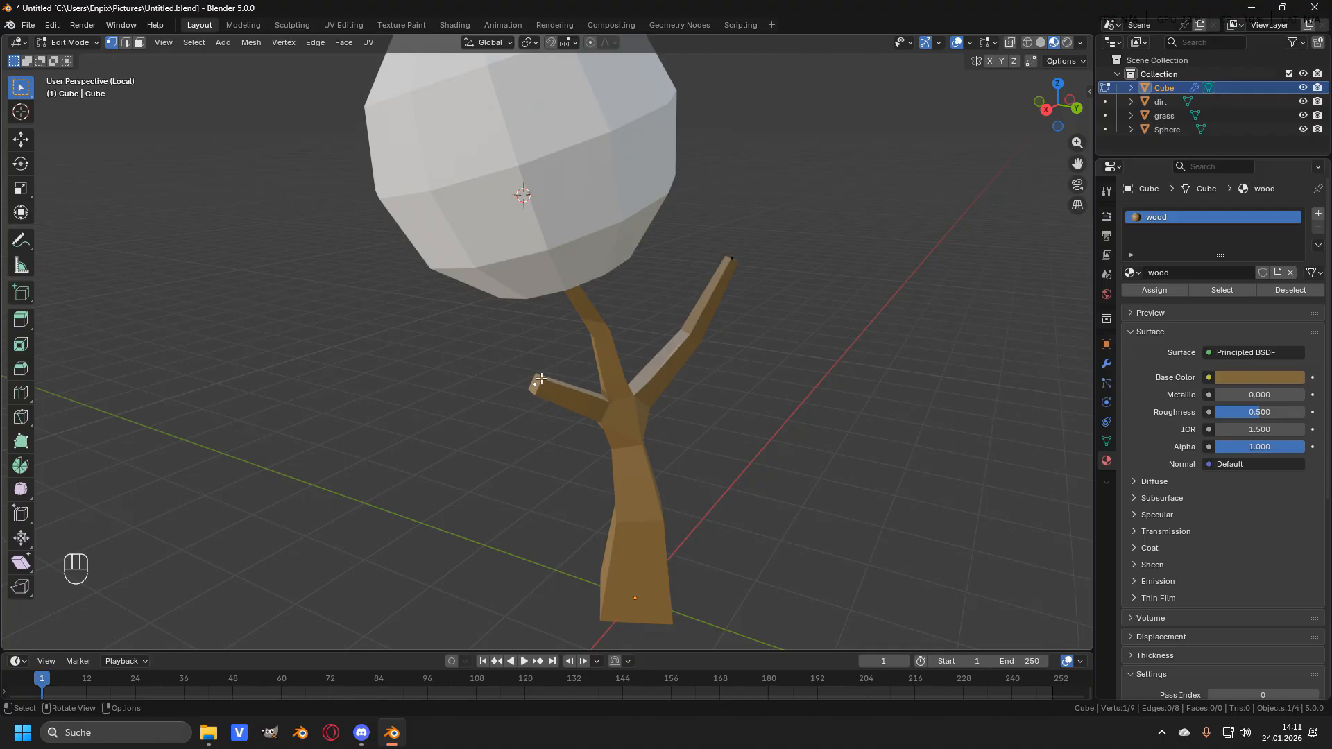
pyautogui.hotkey('shift', 's')
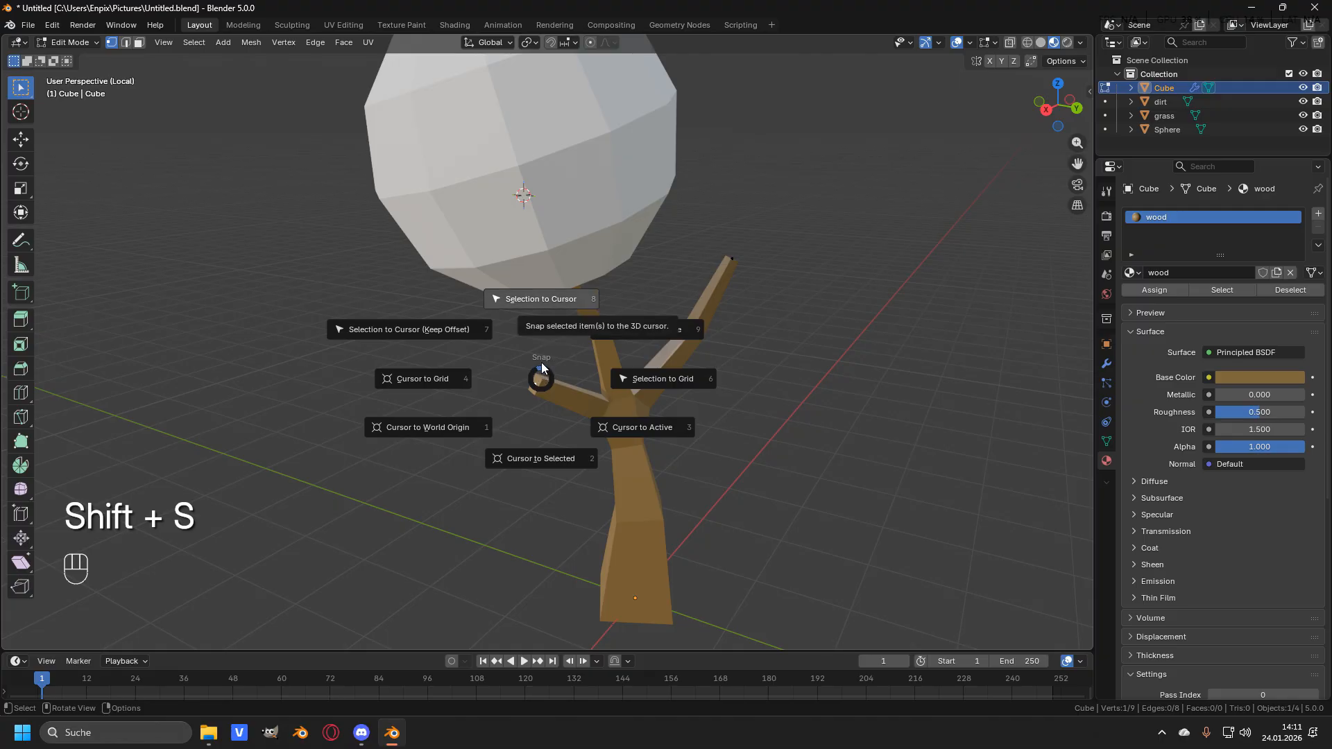
pyautogui.click(542, 458)
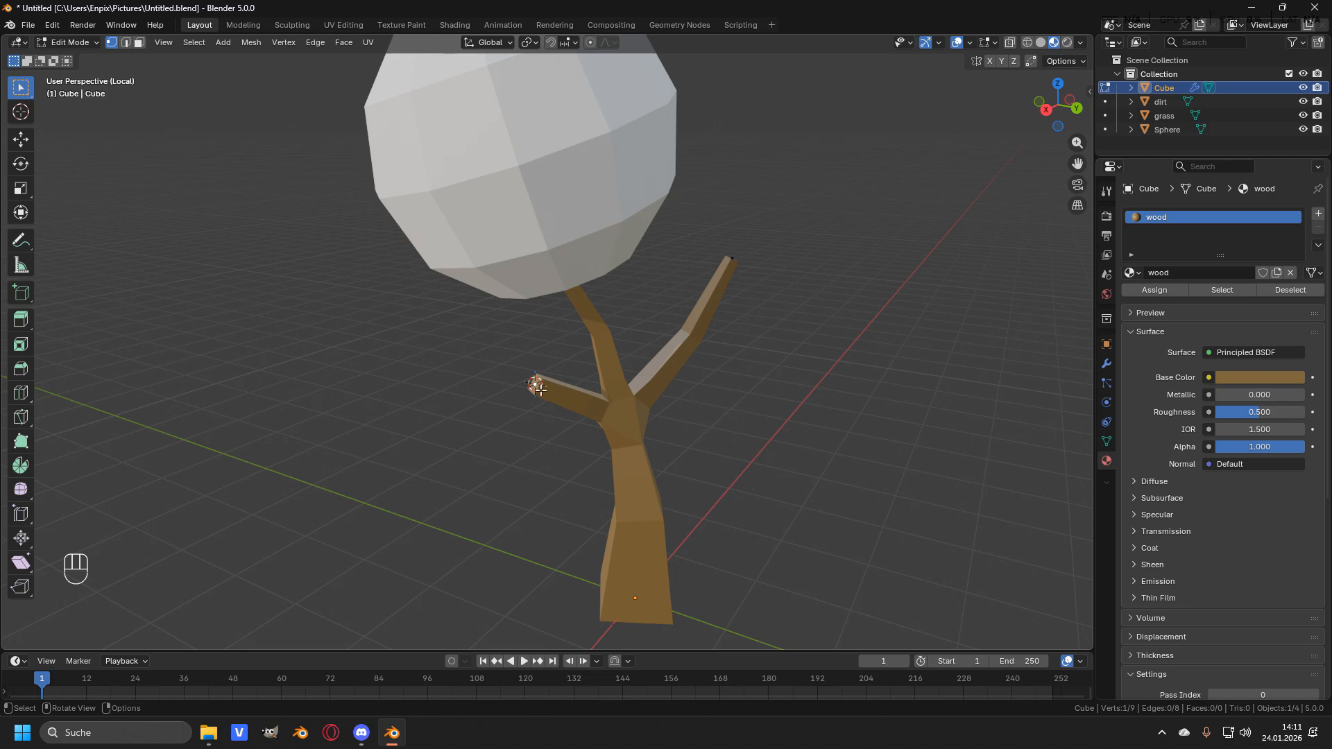
pyautogui.scroll(-2, 540, 390)
# - Add a second UV sphere inside the foliage mesh at the left branch tip
pyautogui.press('Tab')
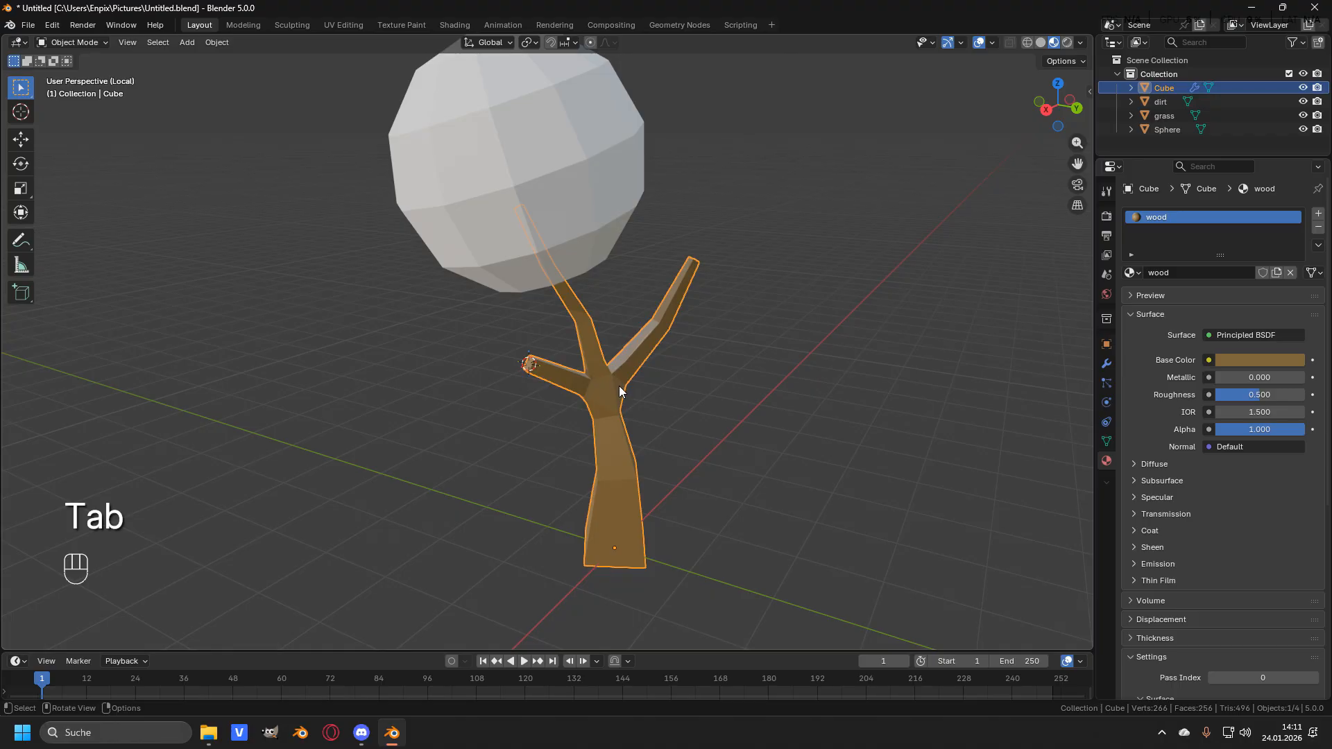
pyautogui.click(565, 193)
pyautogui.press('Tab')
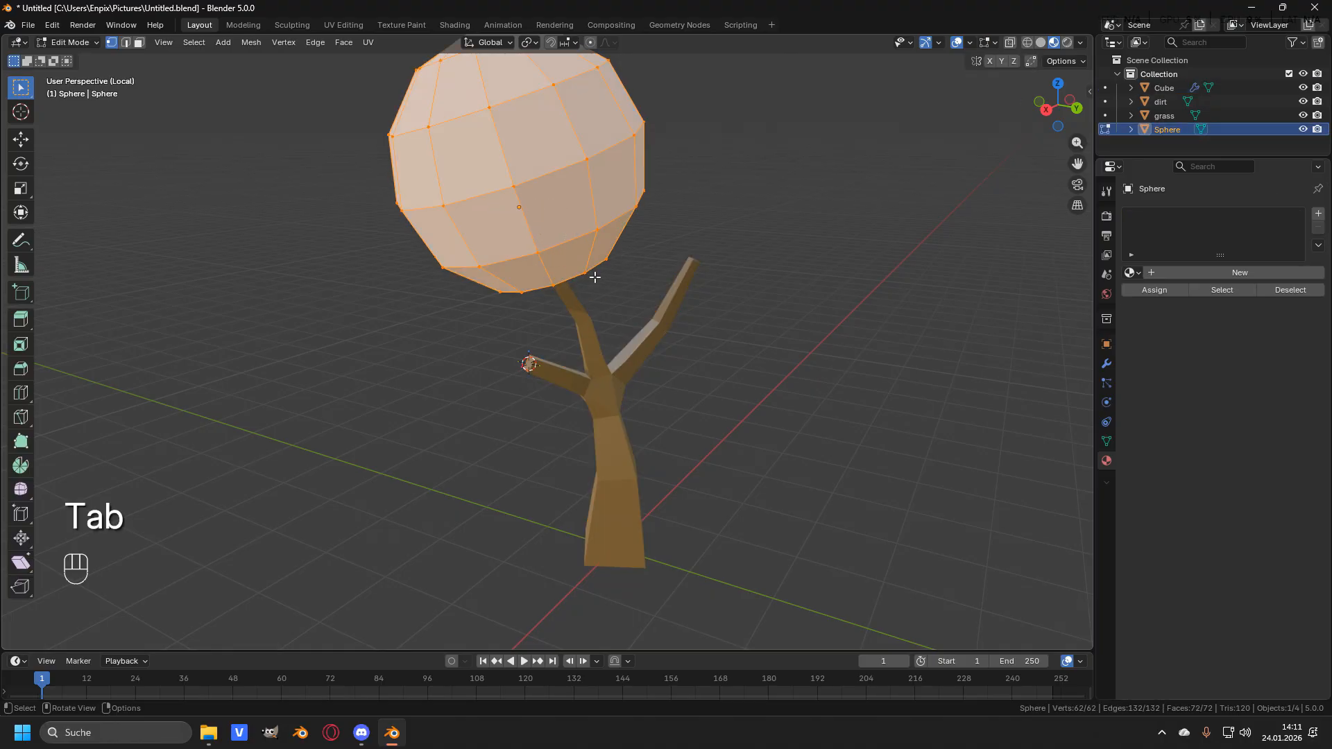
pyautogui.press('shift')
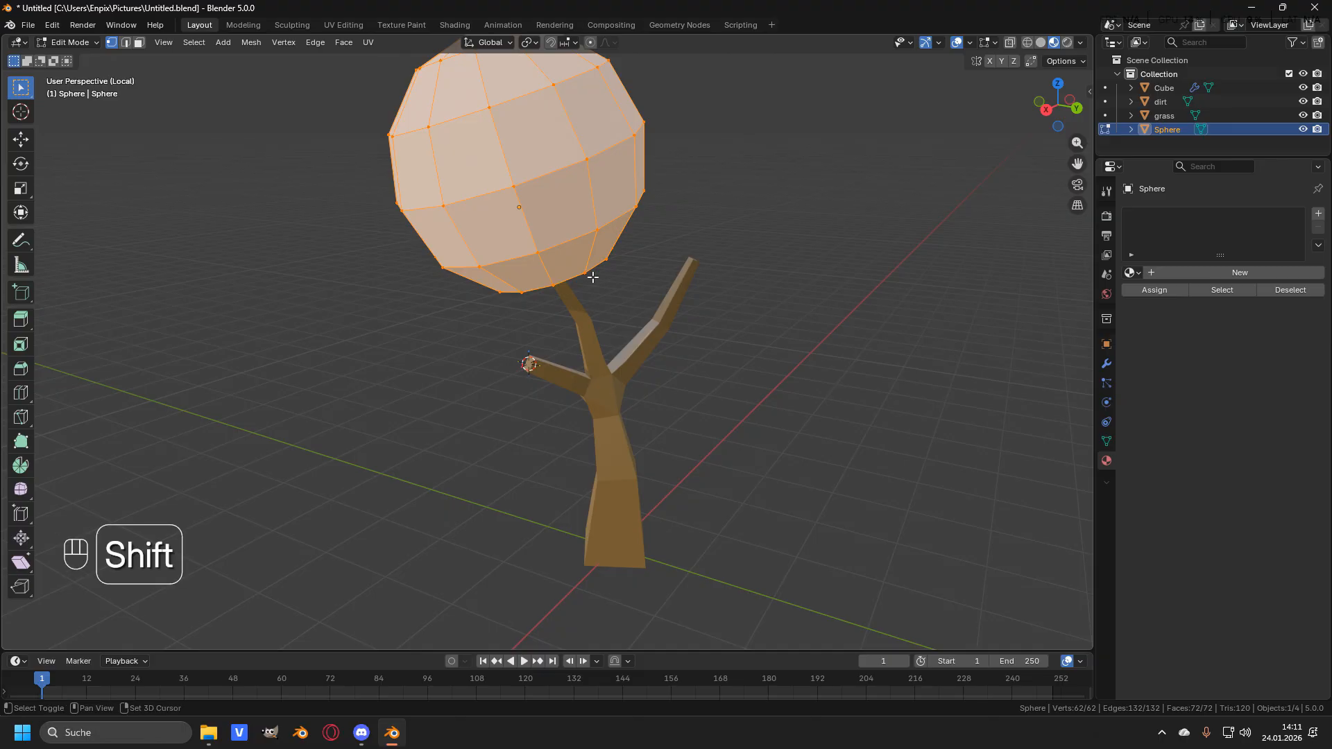
pyautogui.hotkey('shift', 'a')
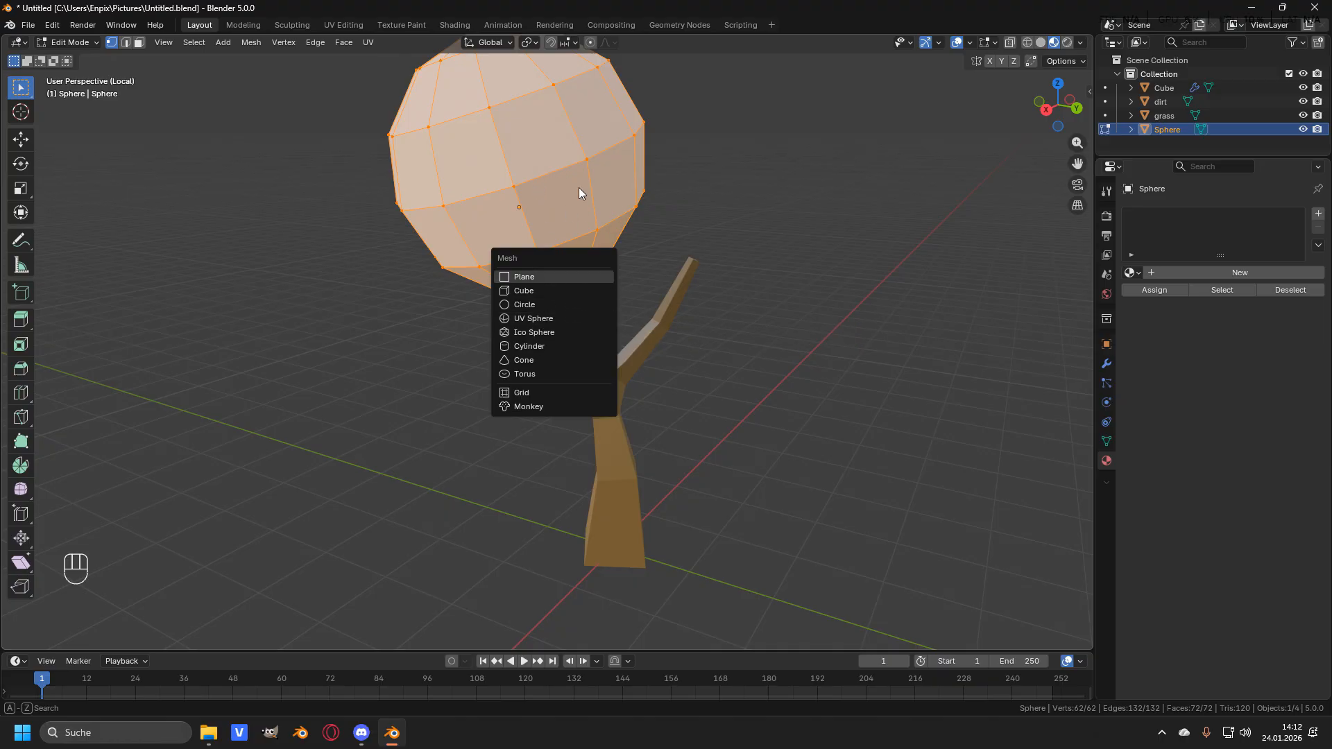
pyautogui.click(556, 318)
pyautogui.moveTo(541, 292); pyautogui.dragTo(830, 261, button='middle')
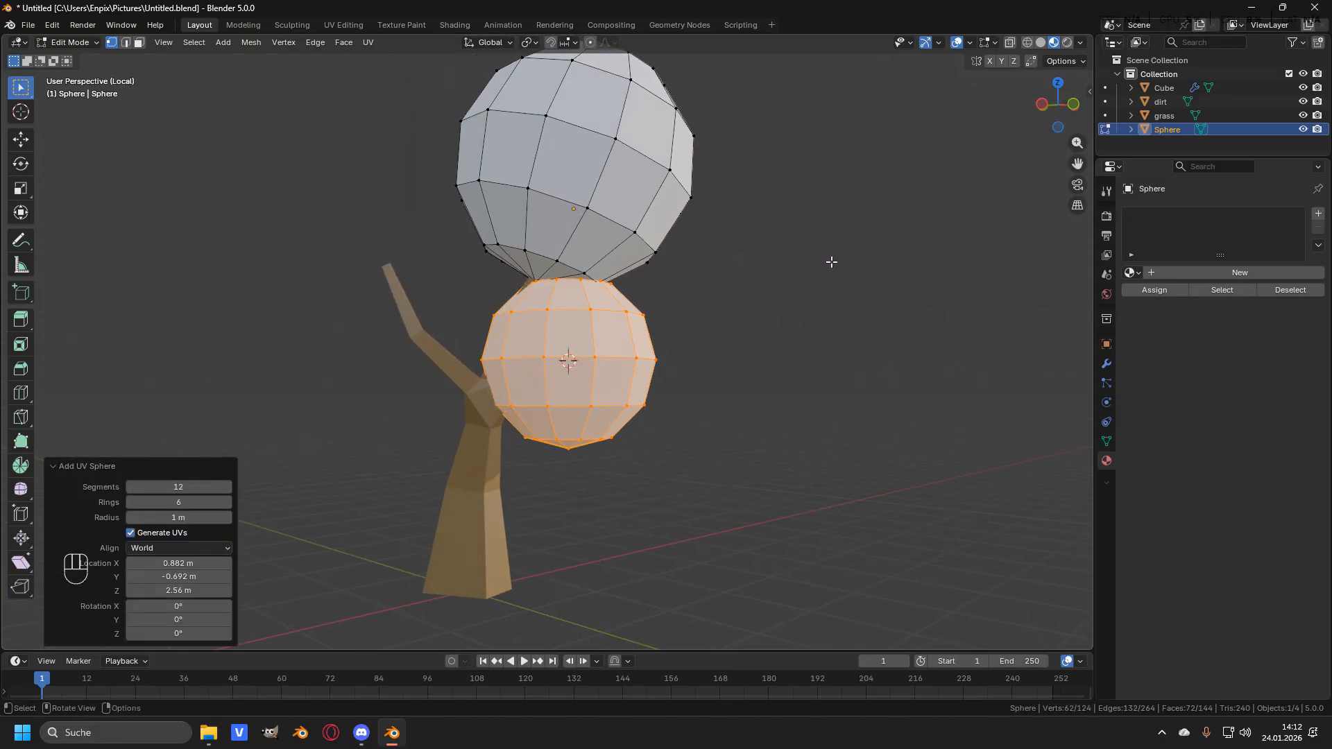
# - In front view, scale the second sphere to about 0.699 and move it about 0.23 m in X and 0.26 m up
pyautogui.press('KP_1')
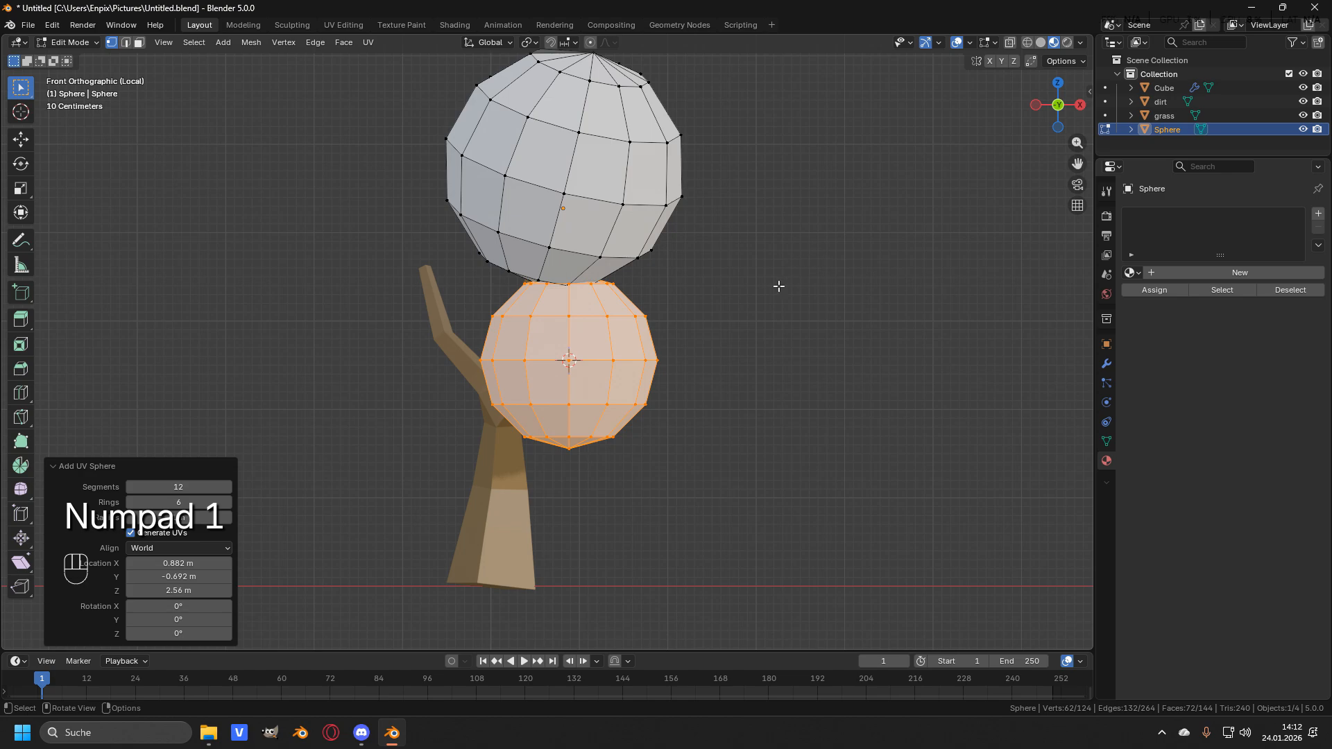
pyautogui.scroll(1, 791, 285)
pyautogui.press('s')
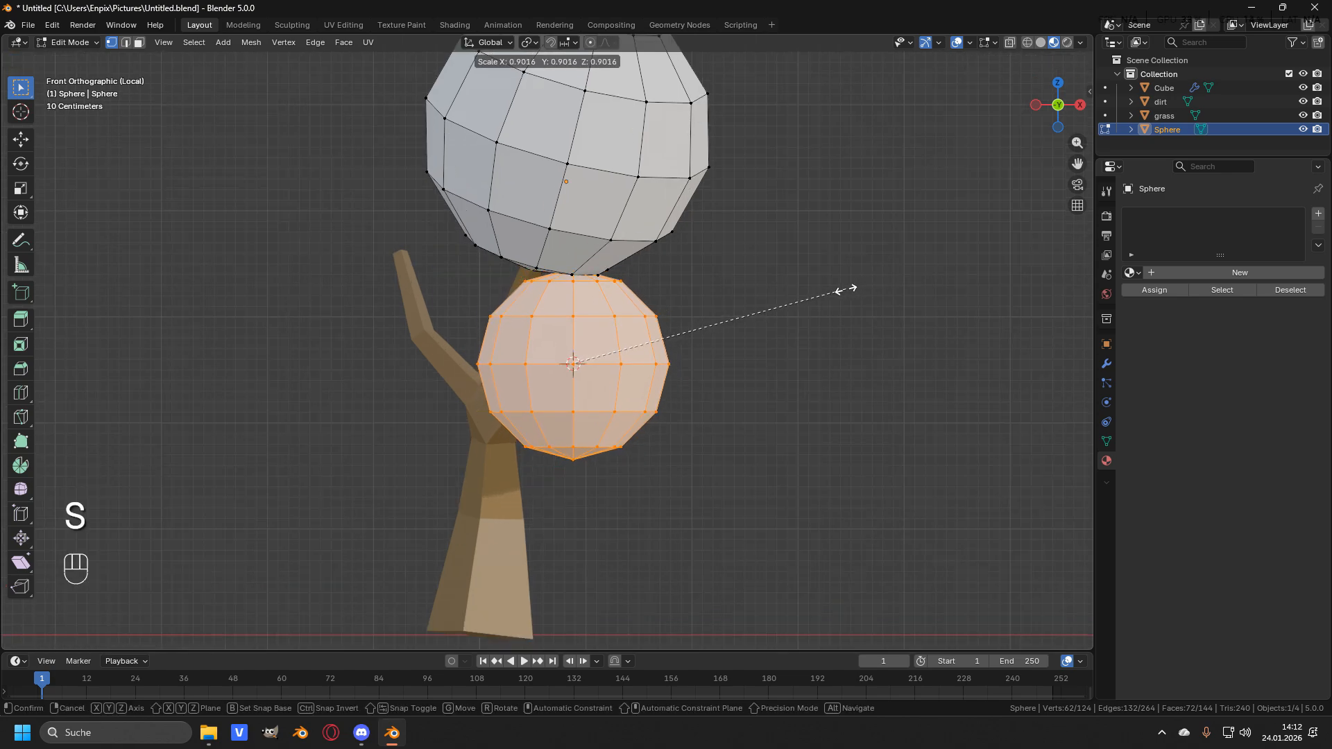
pyautogui.click(796, 315)
pyautogui.press('g')
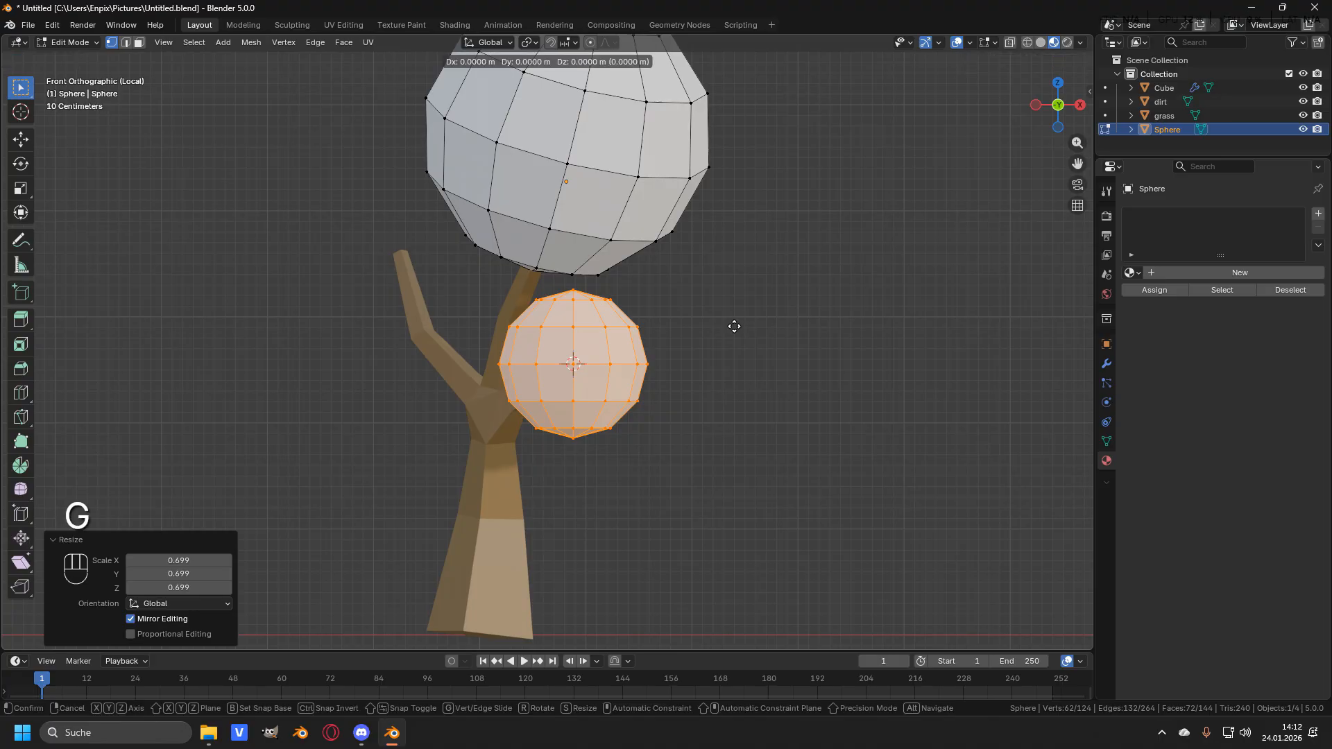
pyautogui.click(758, 299)
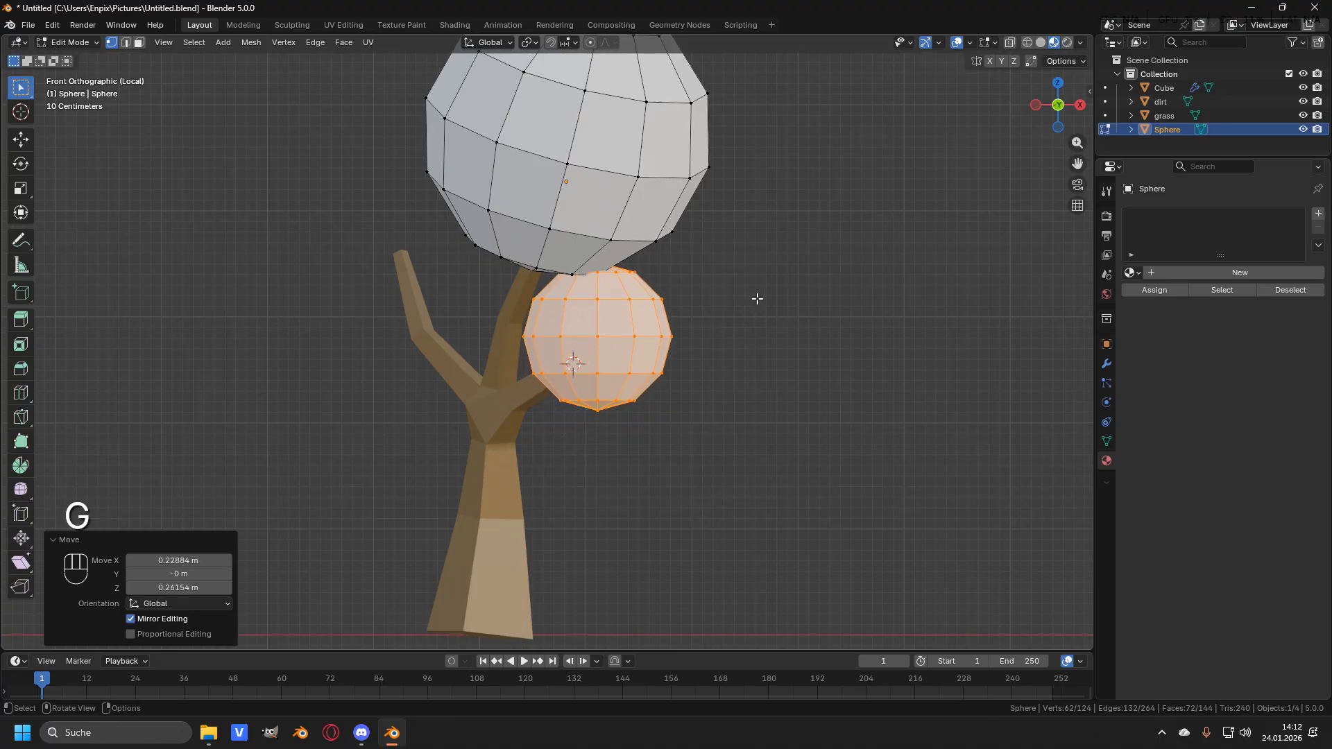
# - Rotate the second sphere about -11.5° in front view and about 14.7° in side view
pyautogui.press('r')
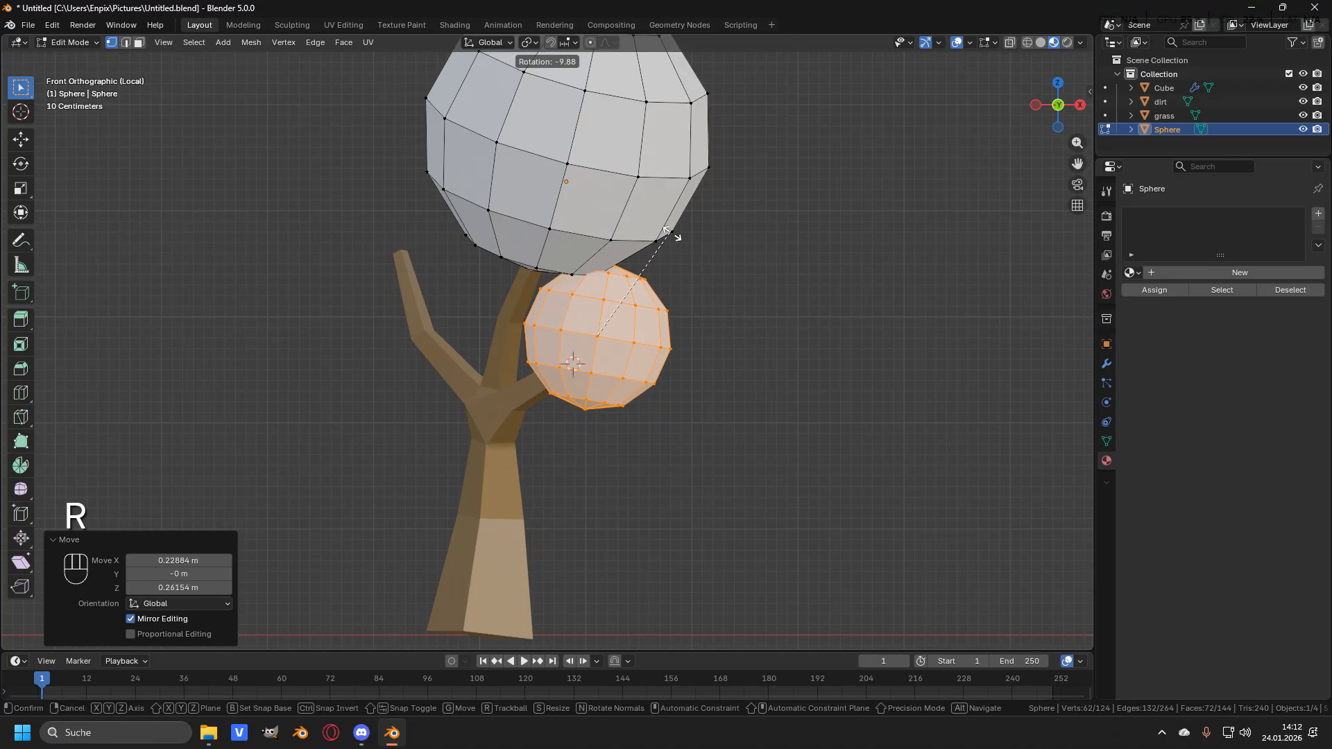
pyautogui.click(674, 235)
pyautogui.moveTo(559, 283); pyautogui.dragTo(588, 277, button='middle')
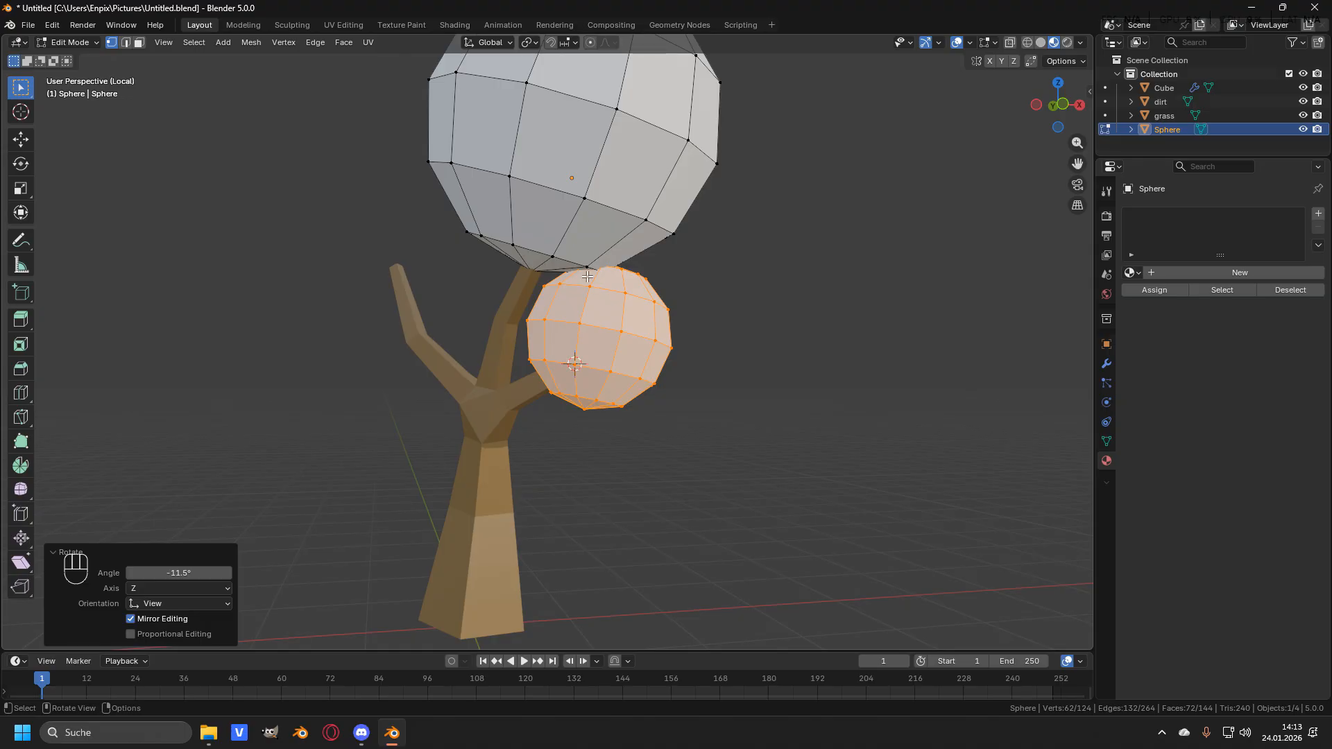
pyautogui.press('KP_3')
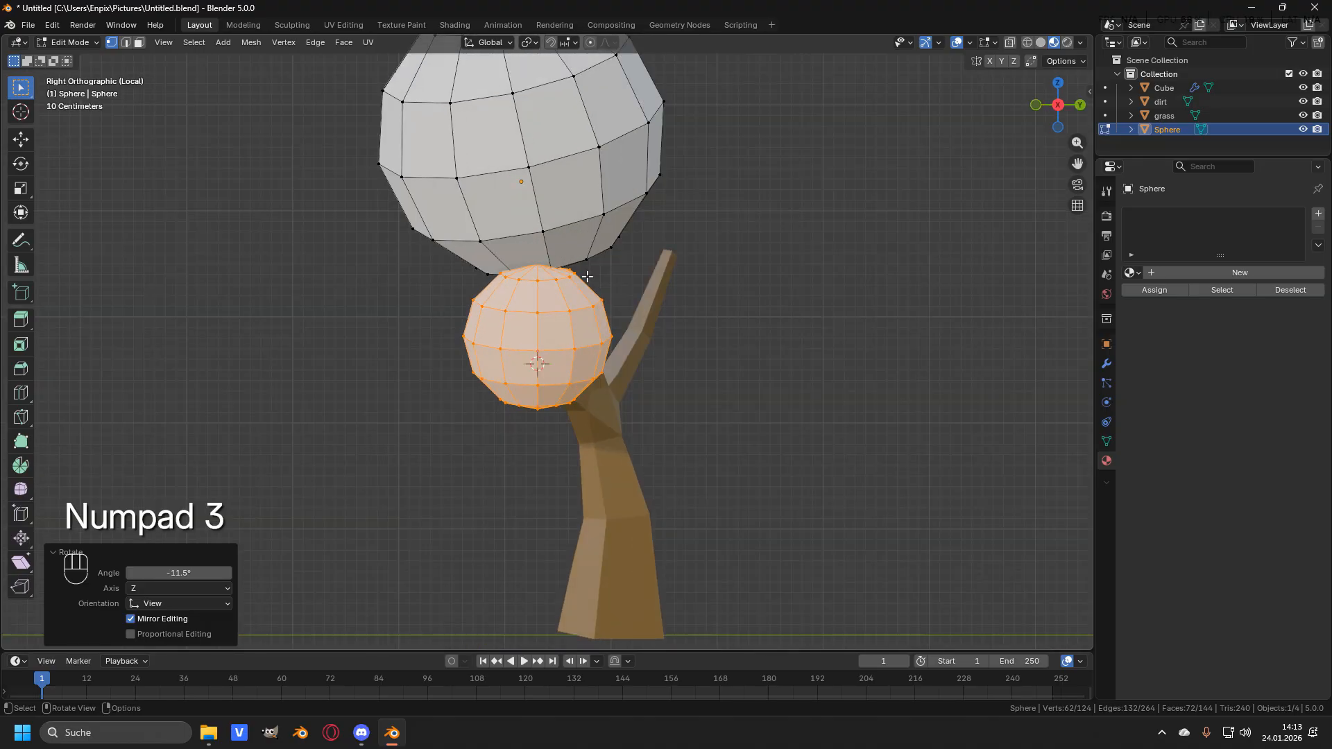
pyautogui.press('r')
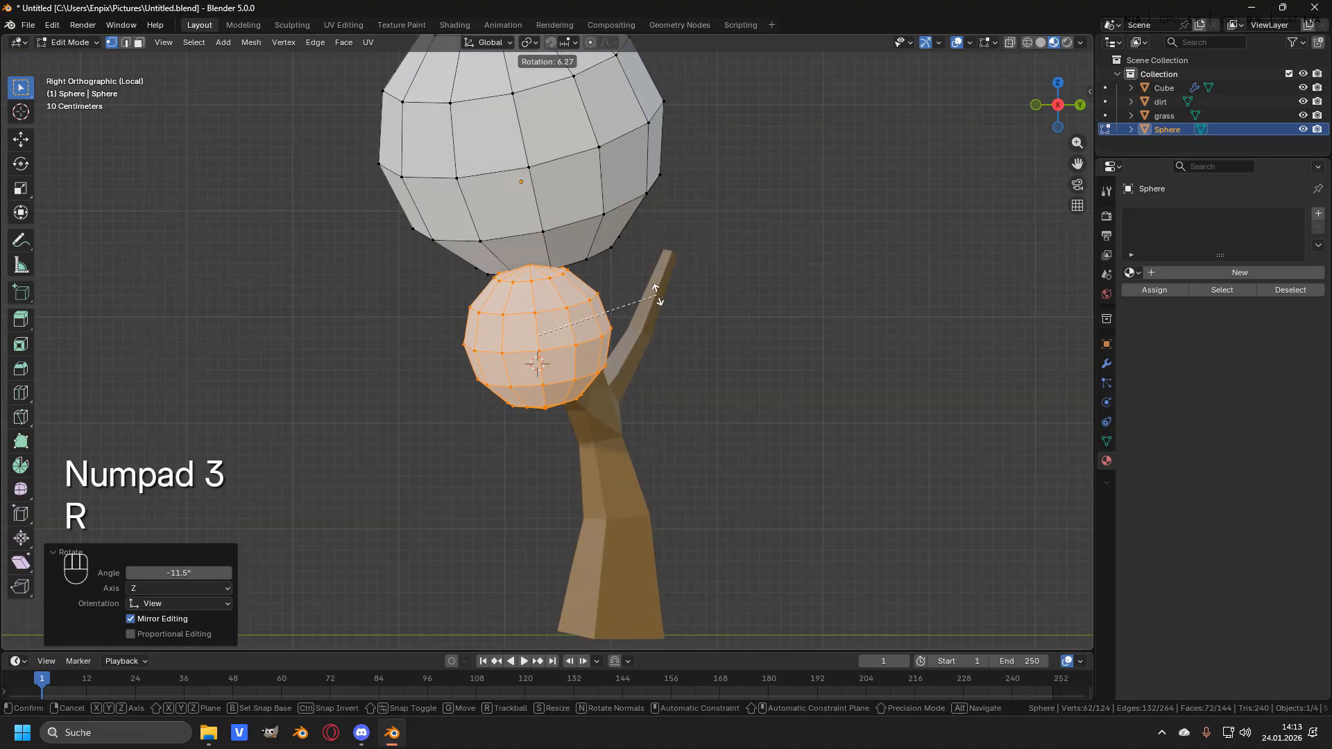
pyautogui.click(652, 276)
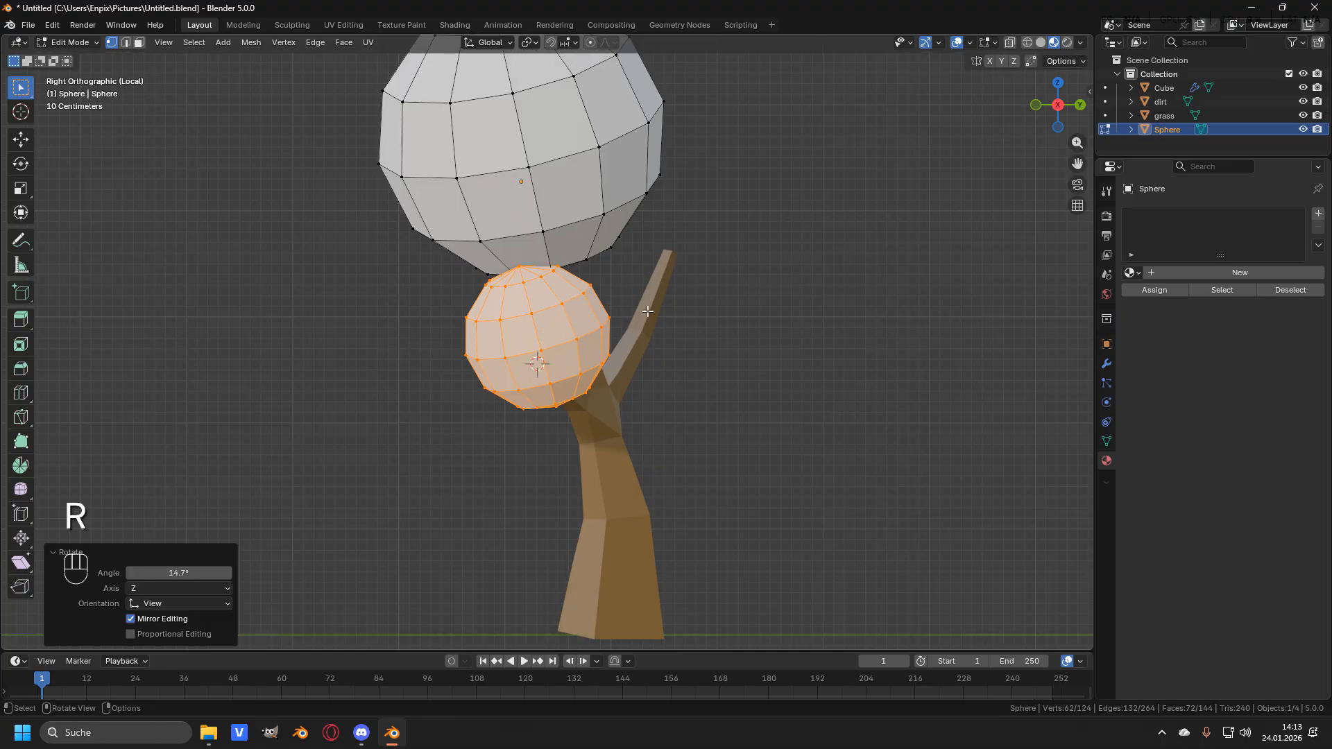
# - In side view, nudge the second sphere about -0.04 m in Y and 0.03 m up
pyautogui.press('g')
pyautogui.click(649, 303)
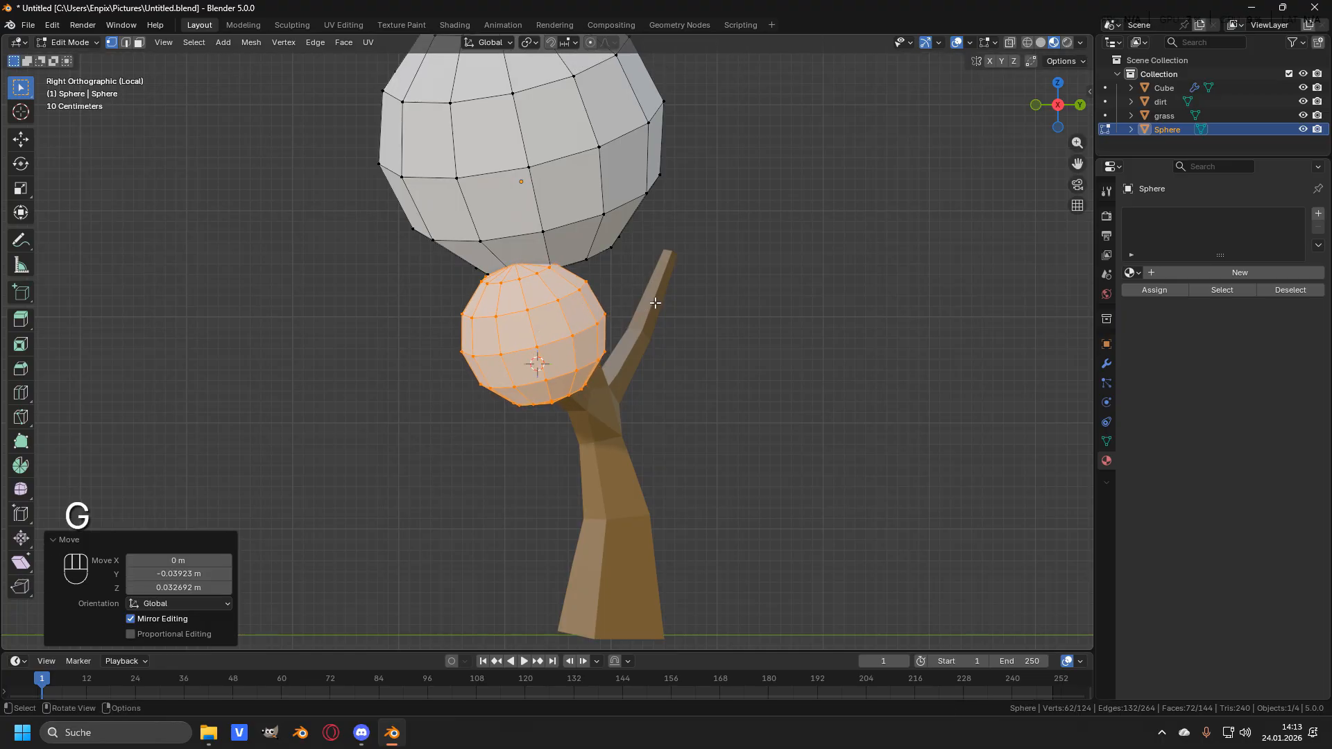
pyautogui.moveTo(621, 299); pyautogui.dragTo(654, 281, button='middle')
pyautogui.scroll(3, 555, 272)
pyautogui.scroll(-3, 734, 269)
pyautogui.scroll(-1, 734, 269)
pyautogui.scroll(-1, 499, 310)
pyautogui.moveTo(493, 312); pyautogui.dragTo(634, 307, button='middle')
pyautogui.scroll(3, 638, 312)
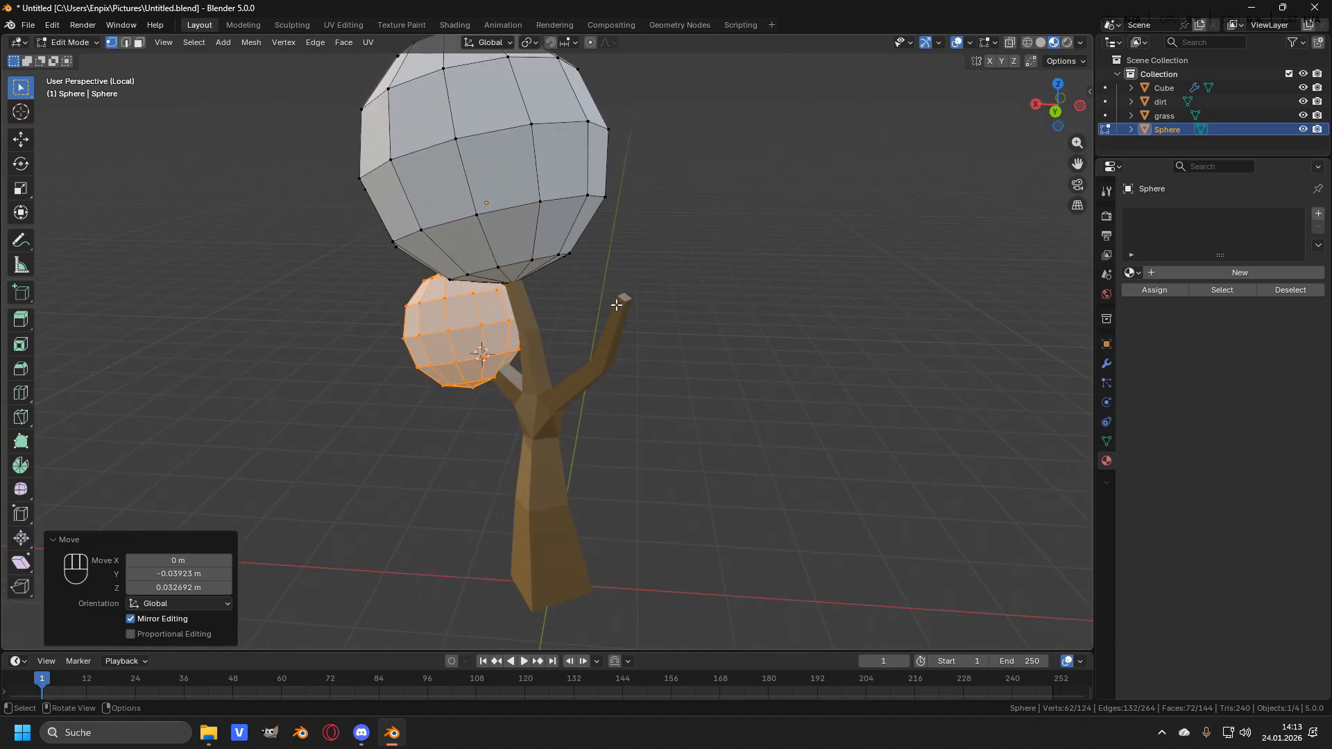
# - Select the trunk's right branch tip vertex and snap the 3D cursor to it
pyautogui.press('Tab')
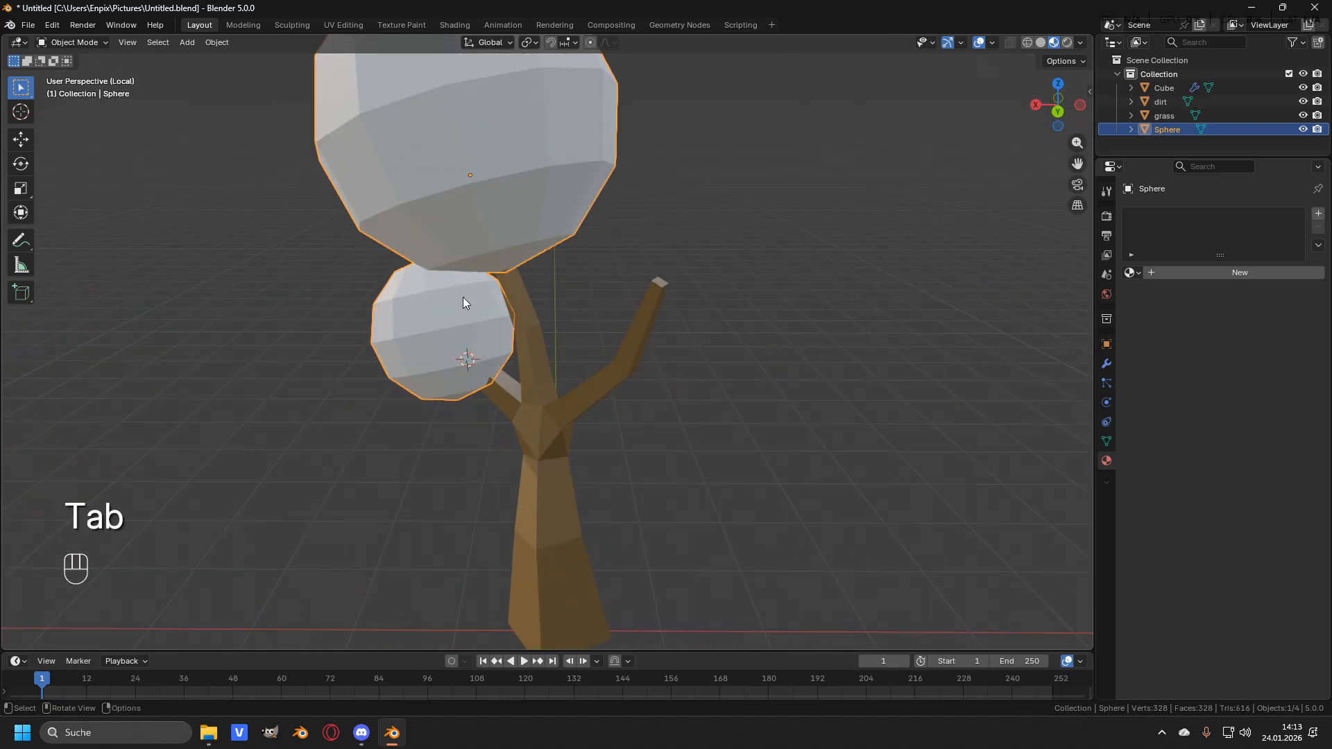
pyautogui.click(570, 404)
pyautogui.press('Tab')
pyautogui.hotkey('shift', 's')
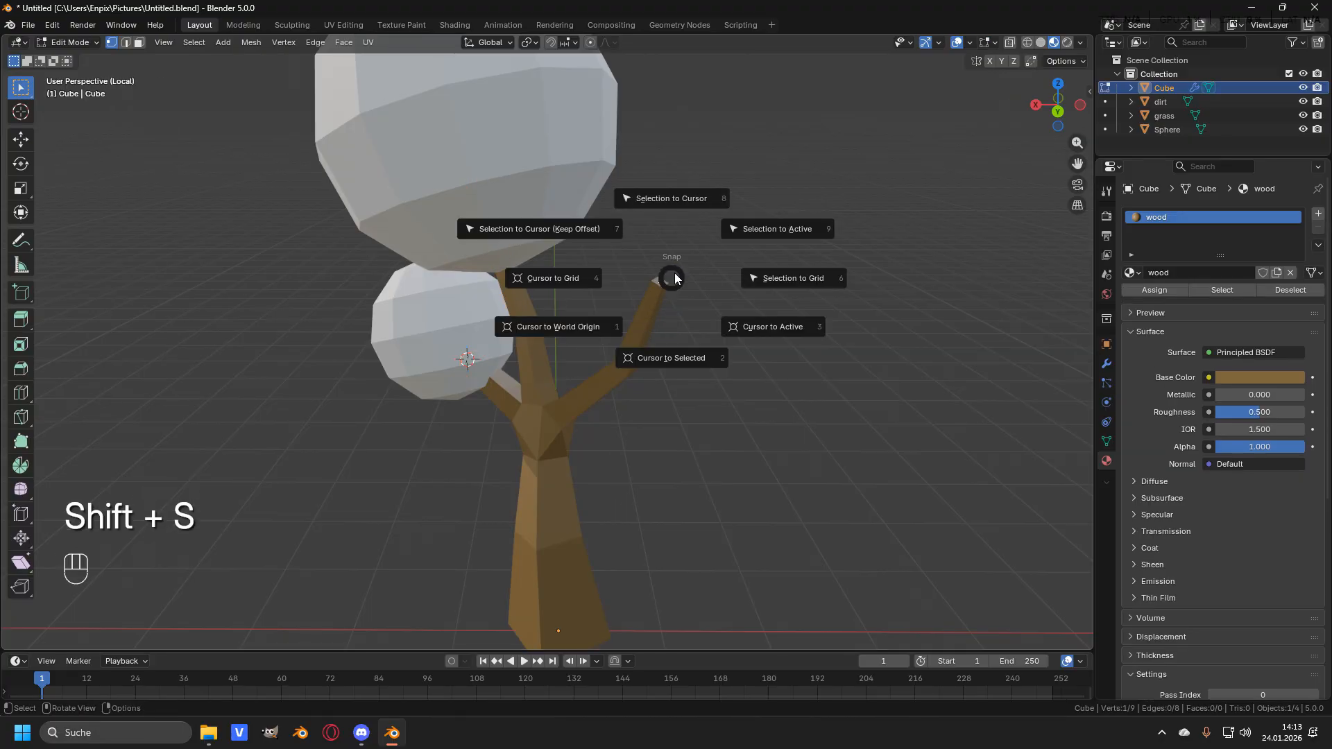
pyautogui.click(674, 358)
pyautogui.keyDown('shift'); pyautogui.moveTo(673, 358); pyautogui.dragTo(613, 319, button='middle'); pyautogui.keyUp('shift')
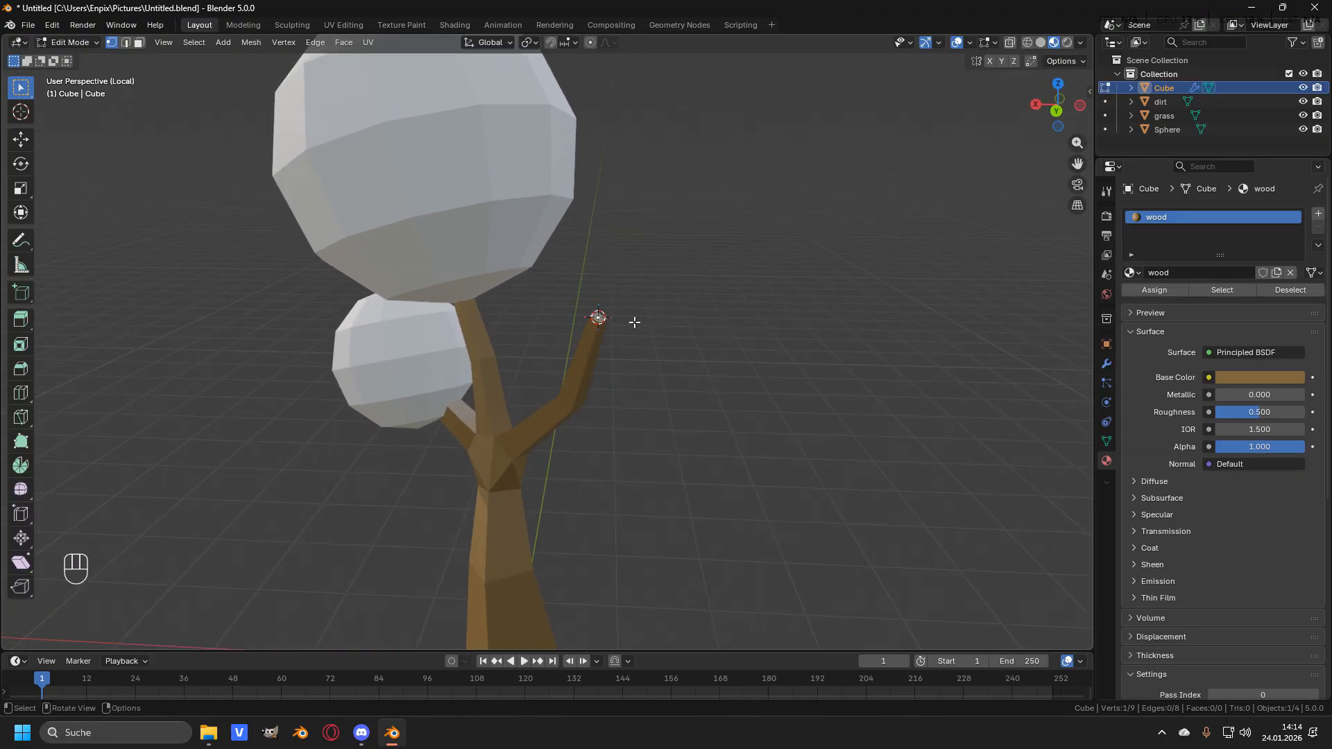
# - Add a third UV sphere inside the foliage mesh at the right branch tip
pyautogui.press('Tab')
pyautogui.click(521, 170)
pyautogui.press('Tab')
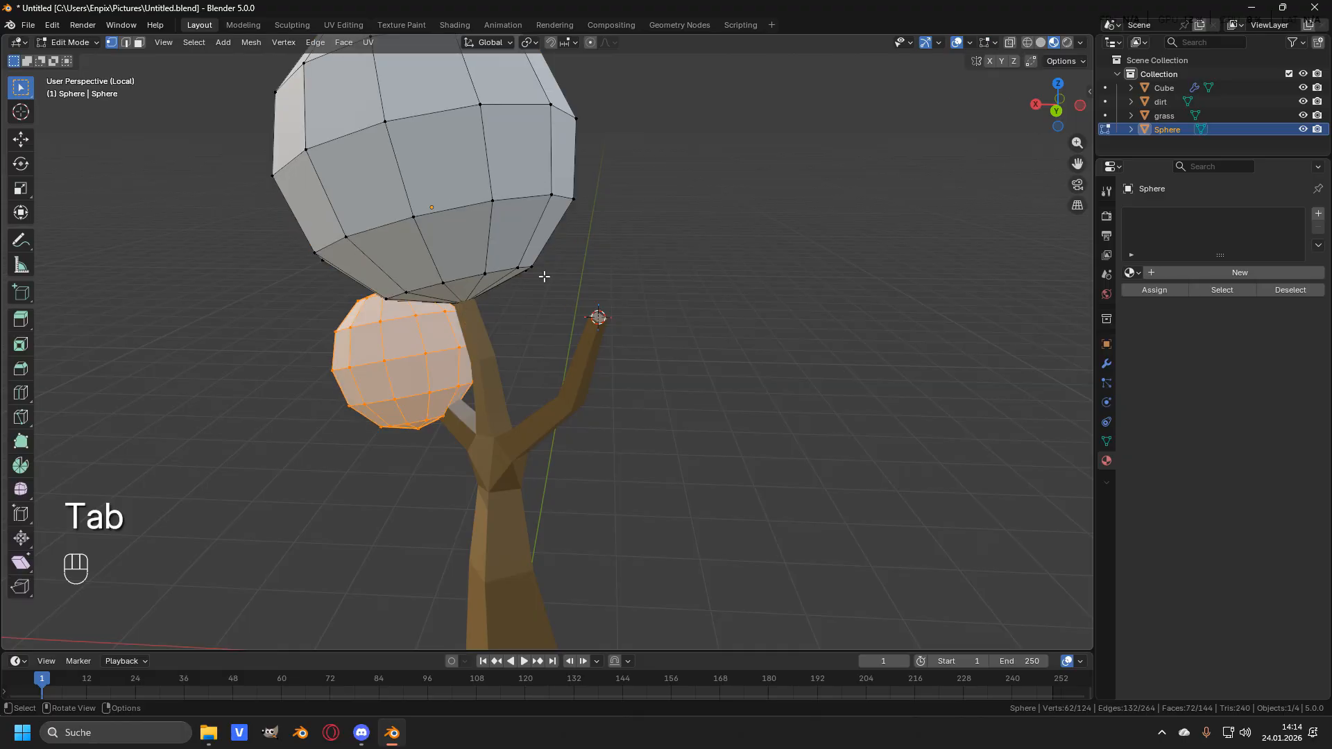
pyautogui.hotkey('shift', 'a')
pyautogui.click(650, 315)
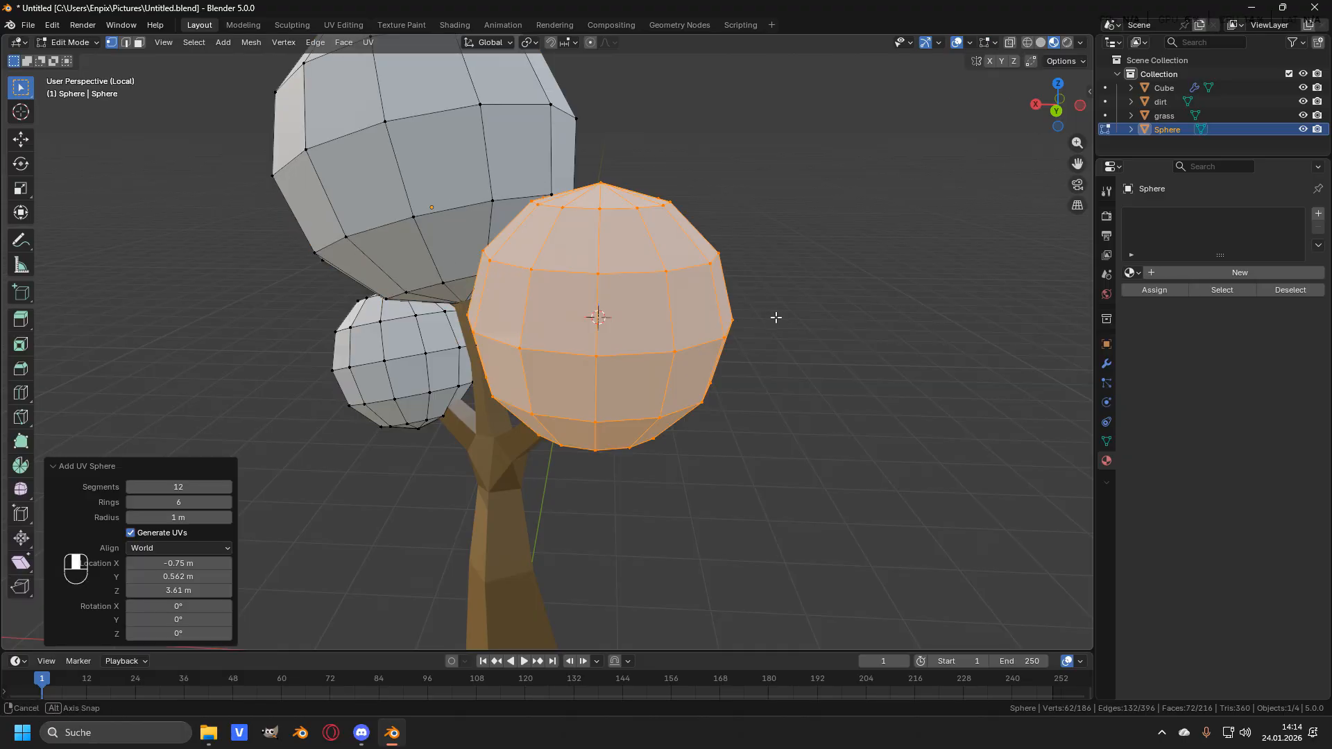
pyautogui.moveTo(650, 316); pyautogui.dragTo(630, 319, button='middle')
# - In front view, rotate the third sphere about 14° and move it into place beside the crown
pyautogui.press('KP_1')
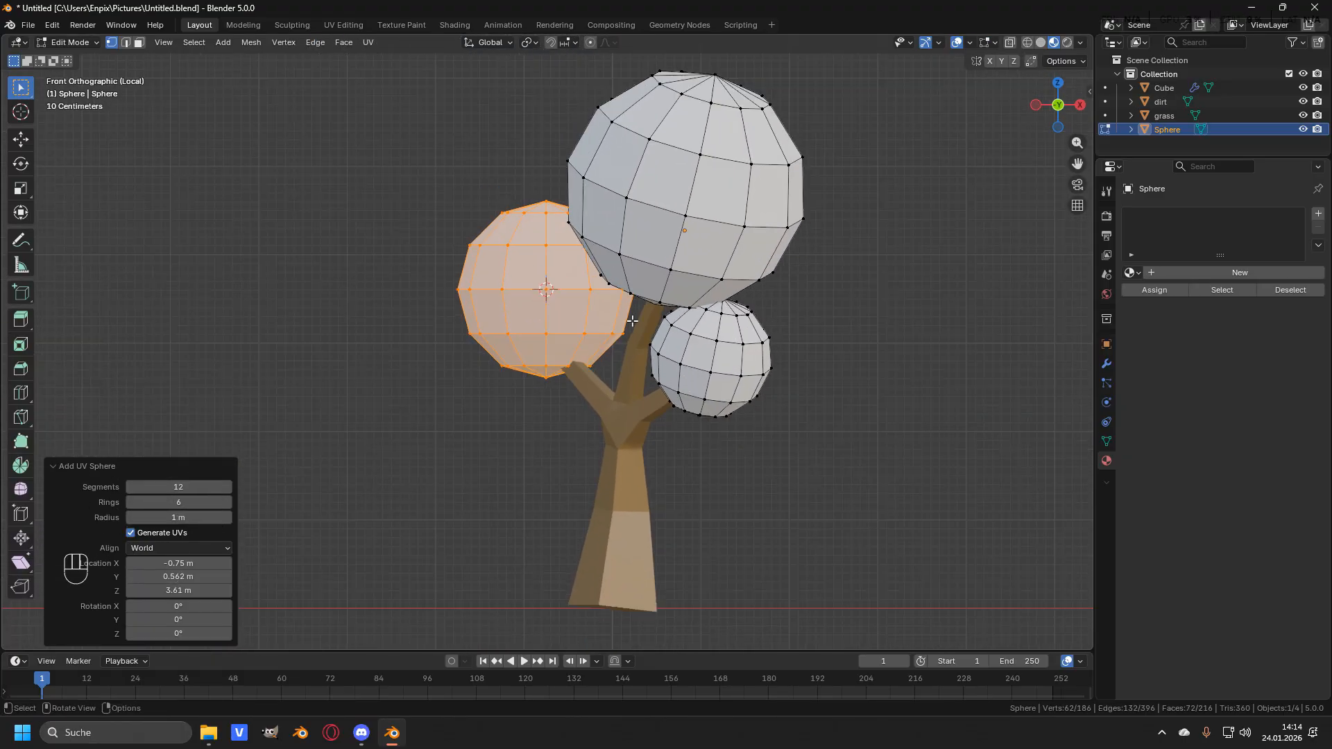
pyautogui.scroll(1, 544, 319)
pyautogui.press('r')
pyautogui.click(743, 242)
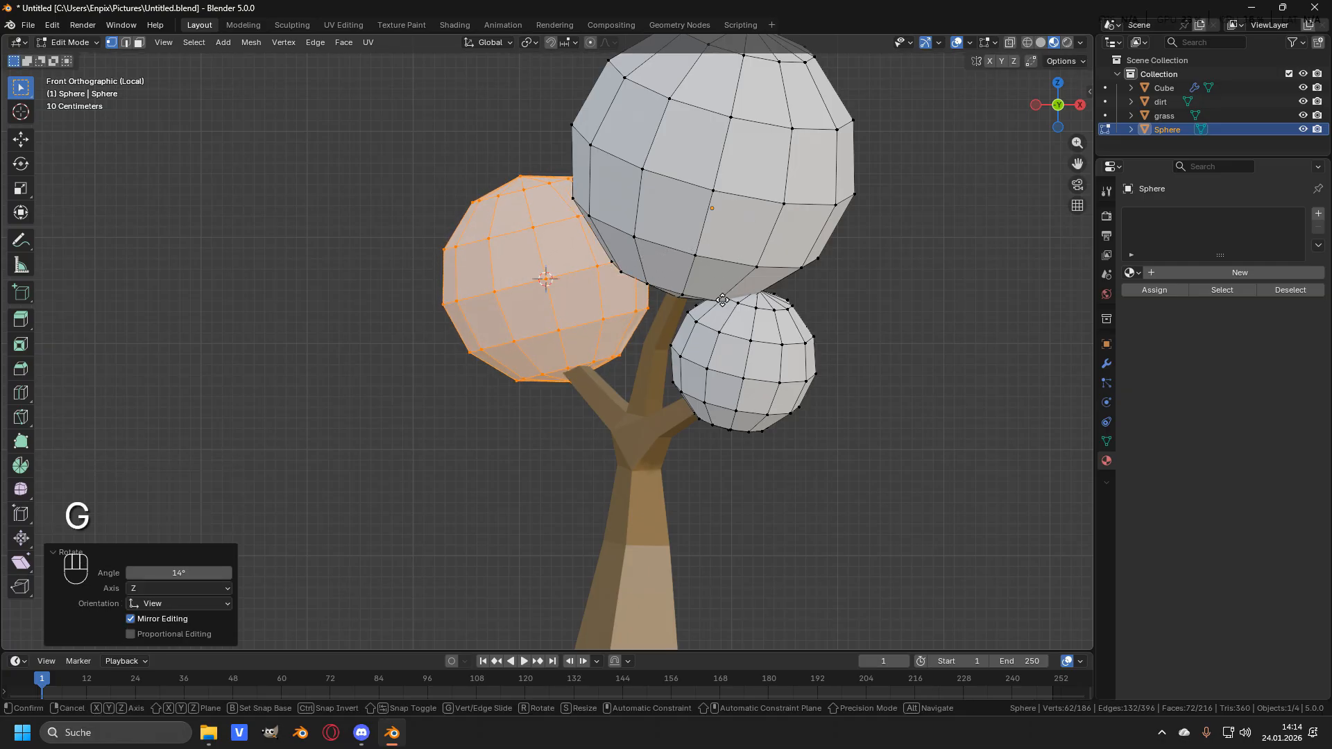
pyautogui.press('g')
pyautogui.click(625, 303)
# - In side view, rotate and move the third sphere to sit on the right branch
pyautogui.press('KP_3')
pyautogui.press('r')
pyautogui.click(788, 222)
pyautogui.press('g')
pyautogui.click(788, 216)
pyautogui.moveTo(503, 253); pyautogui.dragTo(747, 356, button='middle')
pyautogui.scroll(2, 747, 356)
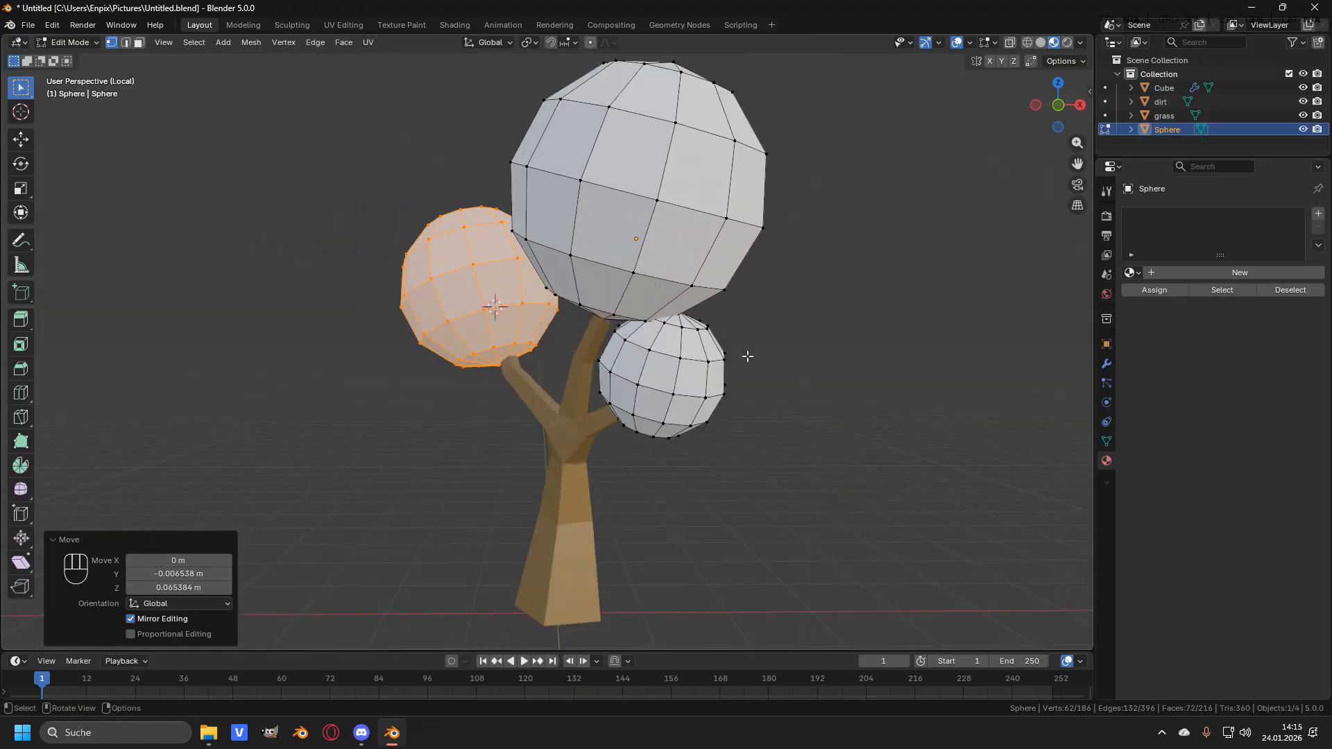
# - Deselect all and create a new material for the foliage named leaves
pyautogui.hotkey('alt', 'a')
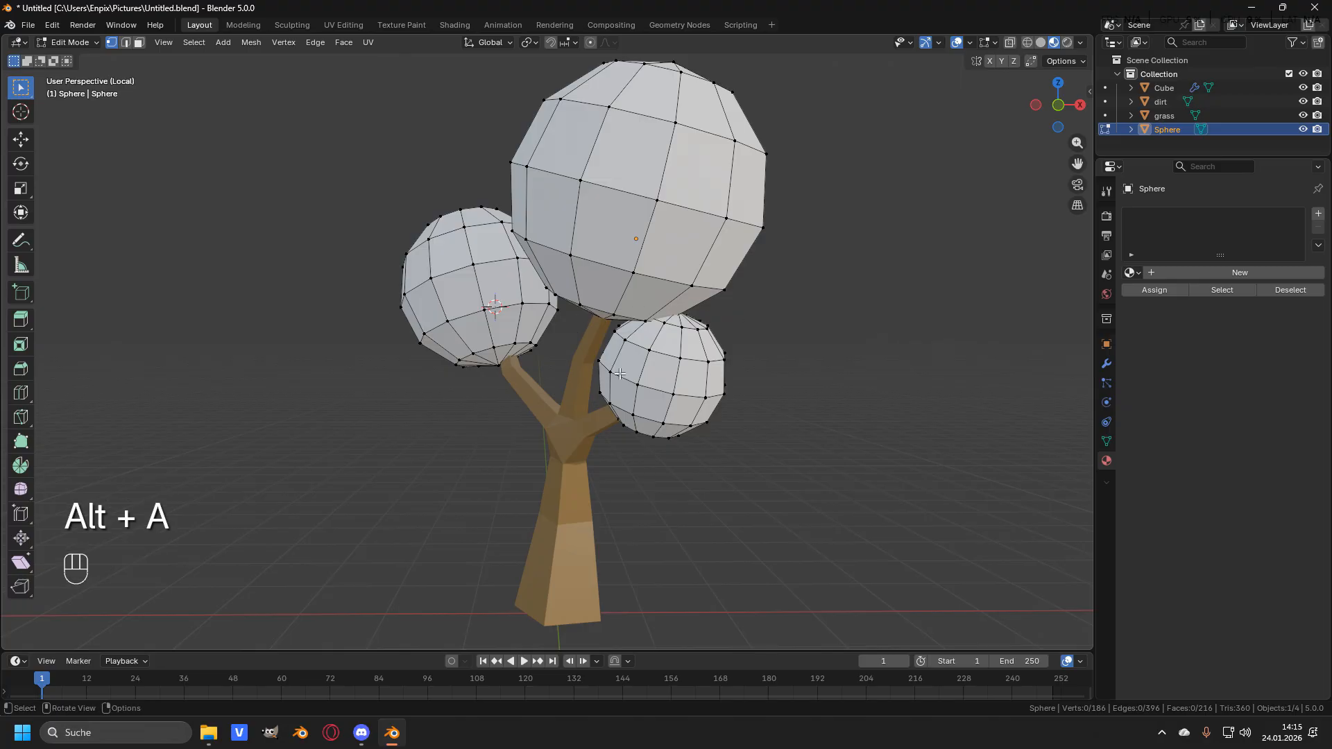
pyautogui.scroll(-1, 736, 371)
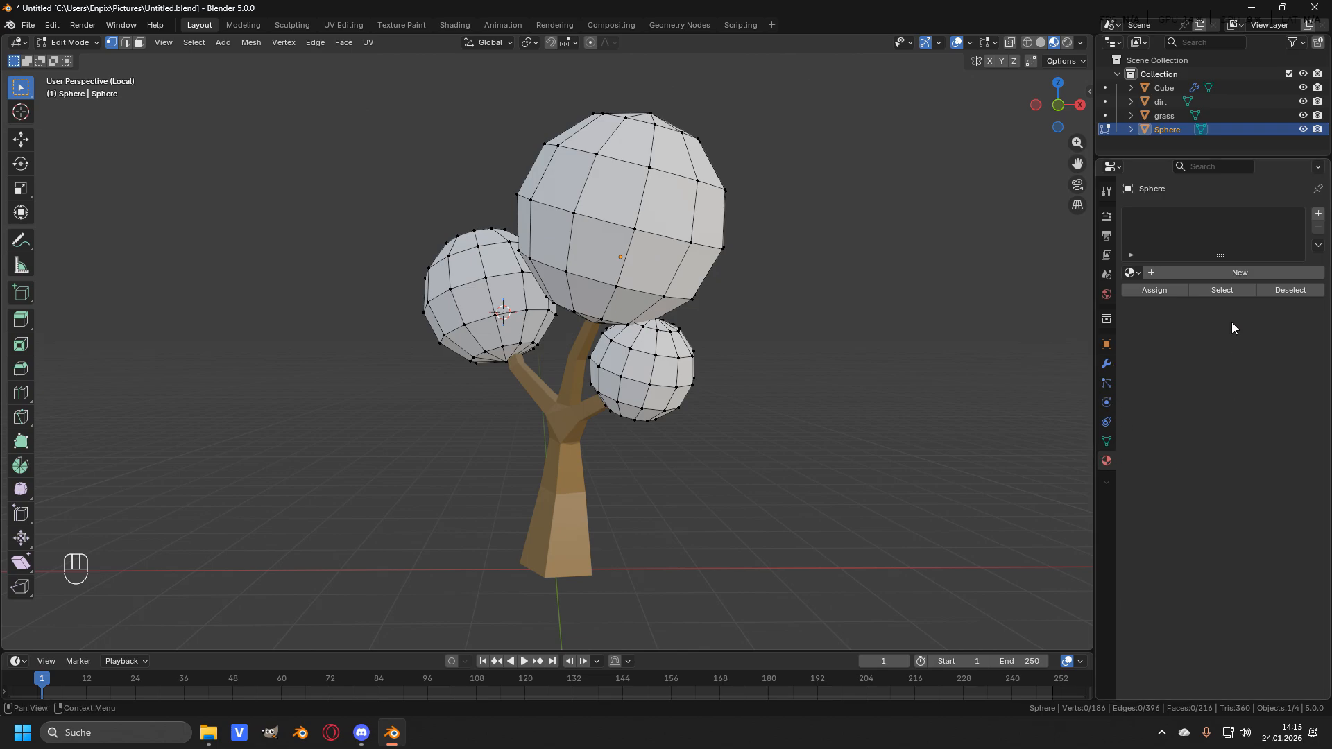
pyautogui.click(1225, 273)
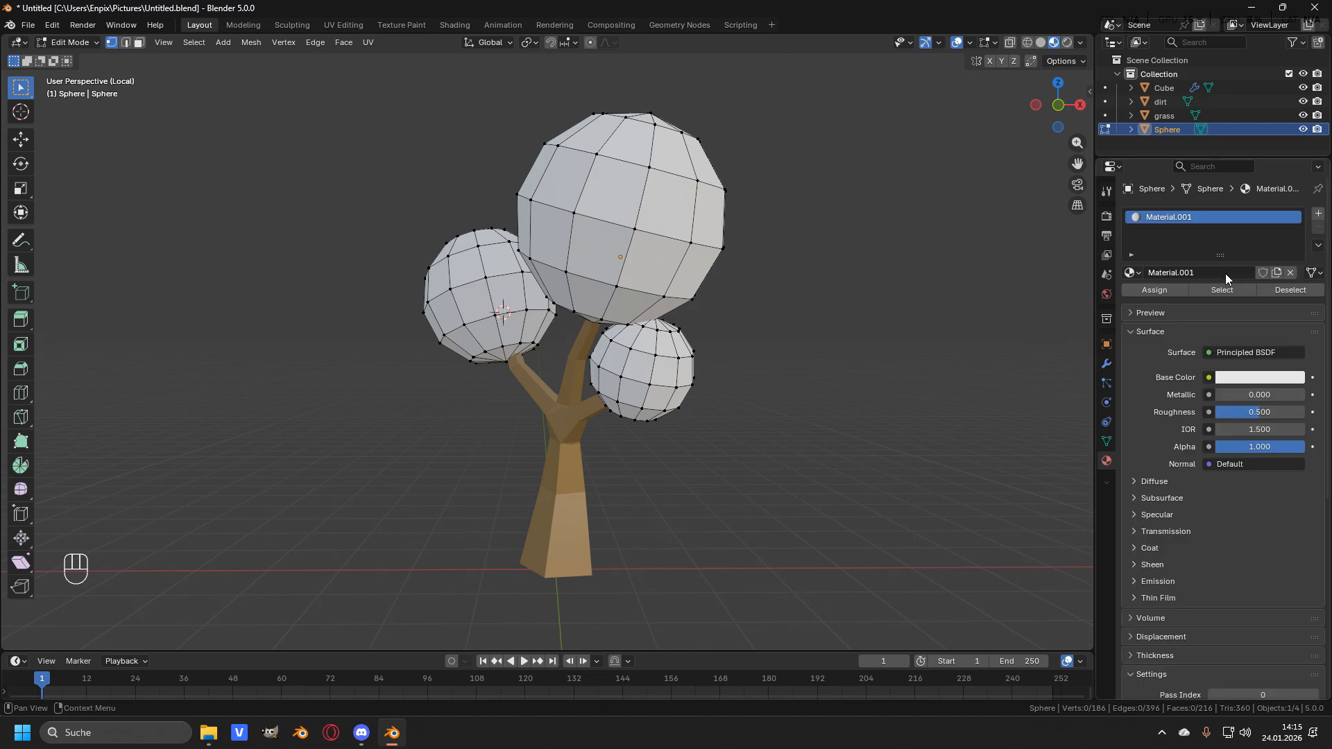
pyautogui.click(1191, 274)
pyautogui.write('le')
pyautogui.press('Return')
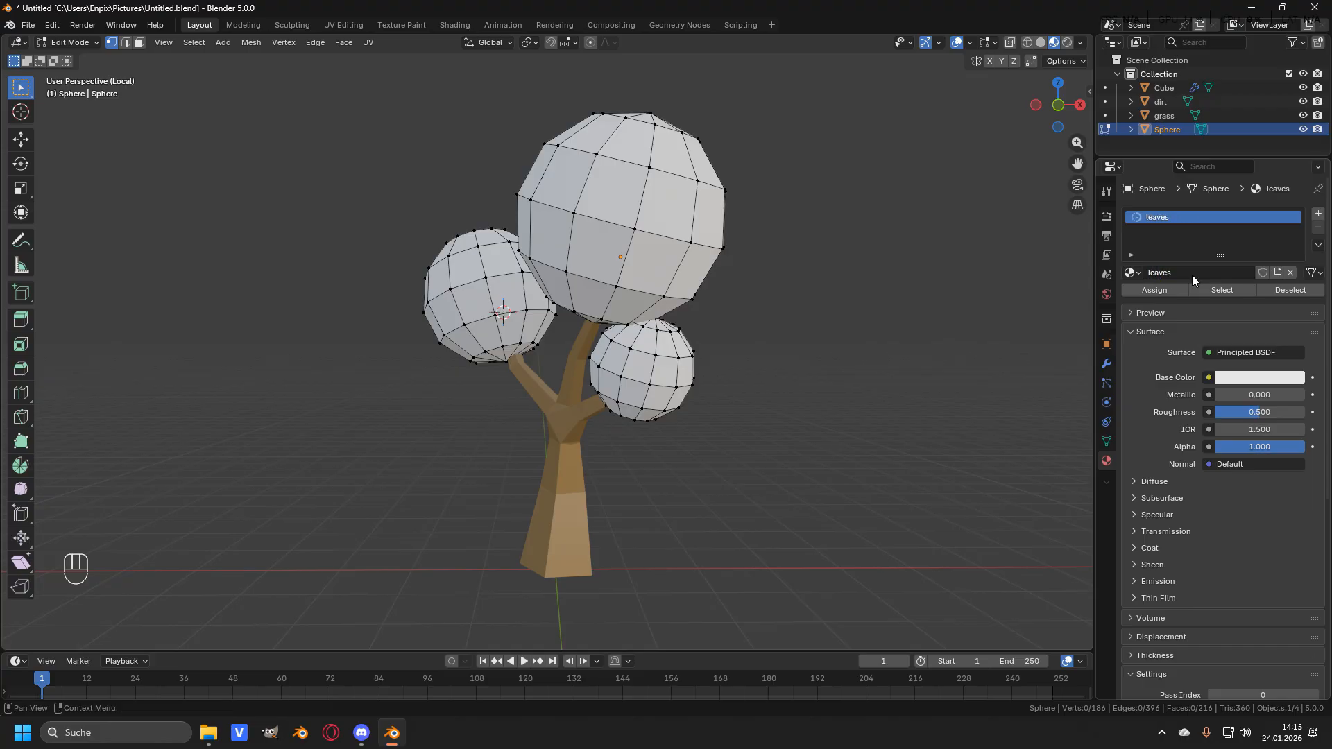
# - Set the leaves material's base color to green, #09BD43
pyautogui.click(1259, 378)
pyautogui.moveTo(1219, 211); pyautogui.dragTo(1194, 150)
pyautogui.moveTo(1294, 142); pyautogui.dragTo(1294, 163)
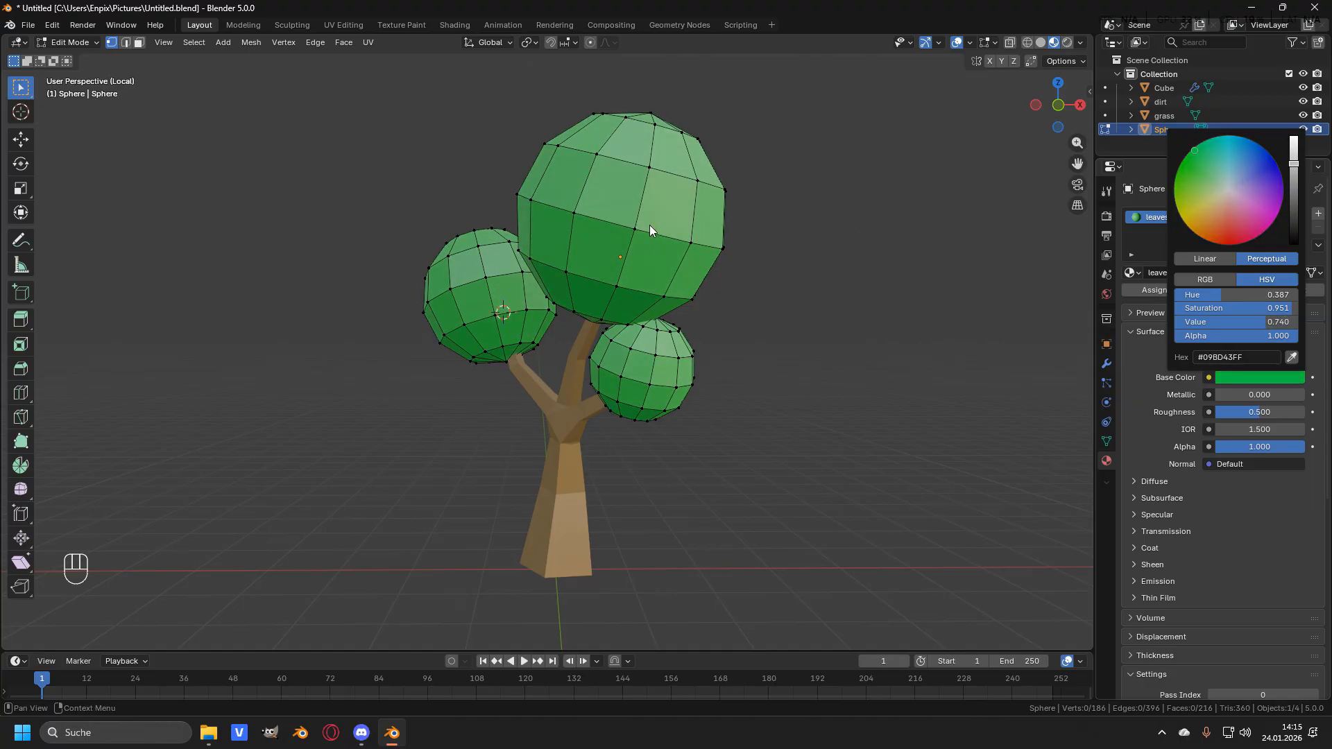
pyautogui.click(868, 314)
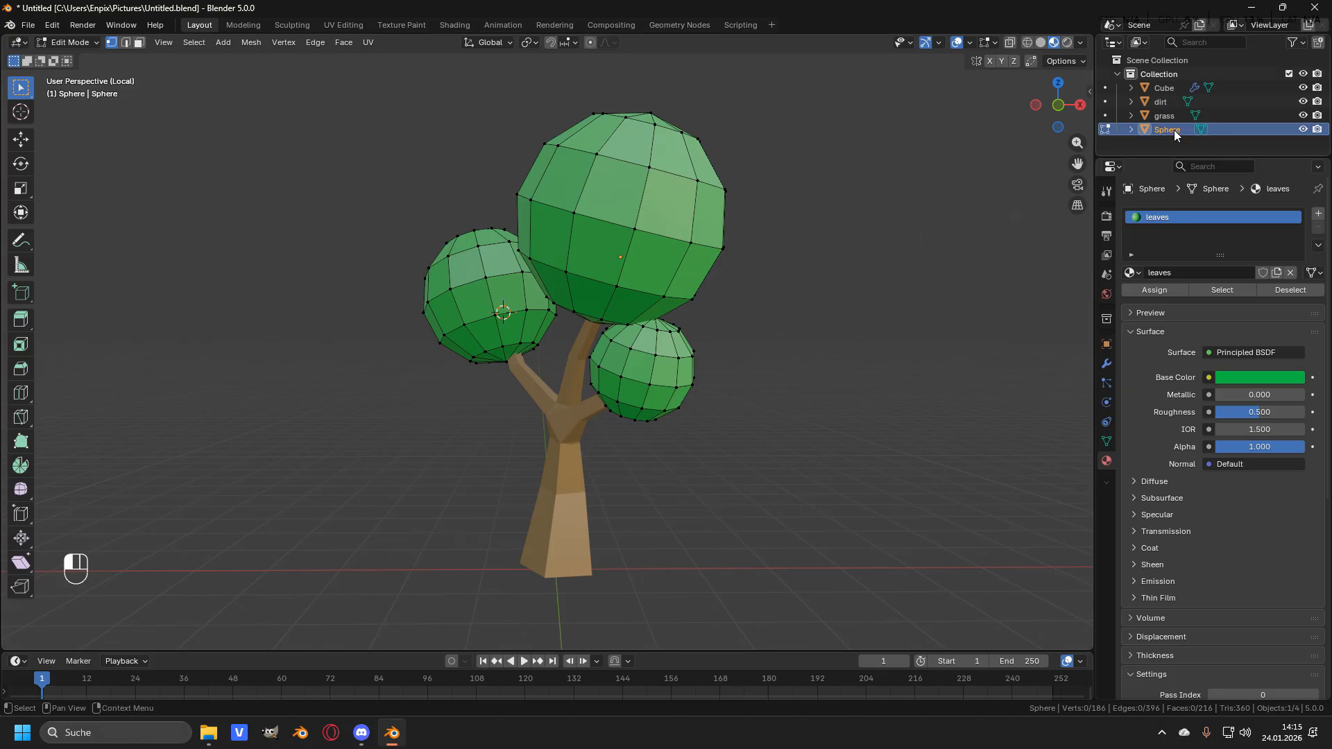
# - Rename the foliage object to leaves and the trunk object to tree trunk
pyautogui.press('F2')
pyautogui.write('leave')
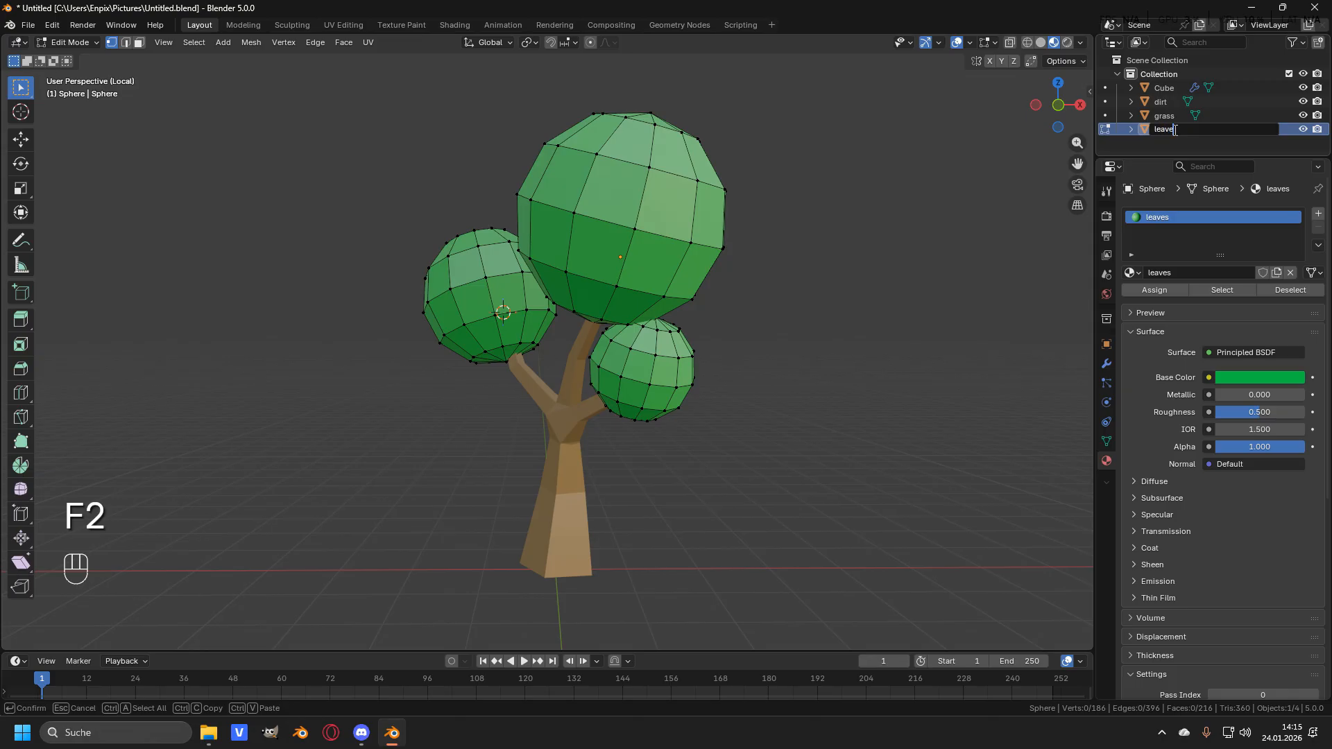
pyautogui.click(1173, 89)
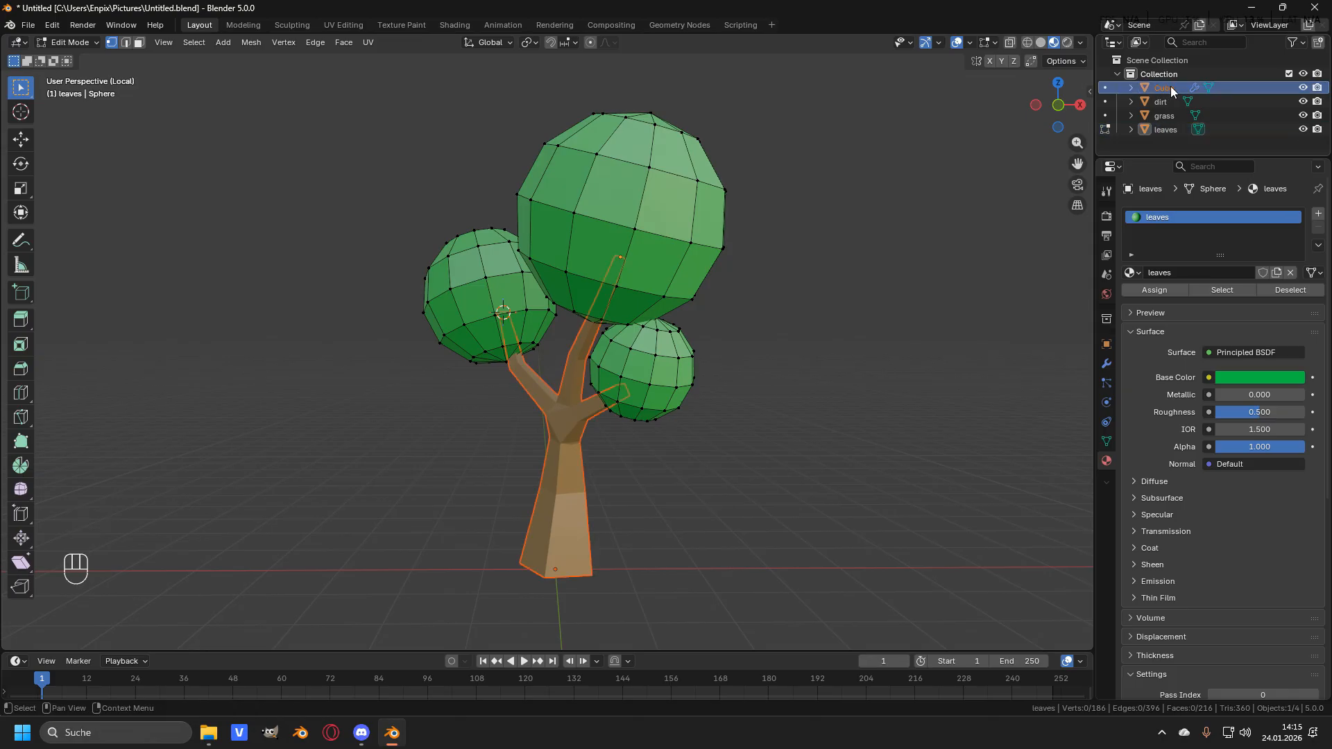
pyautogui.press('F2')
pyautogui.write('tree trunk')
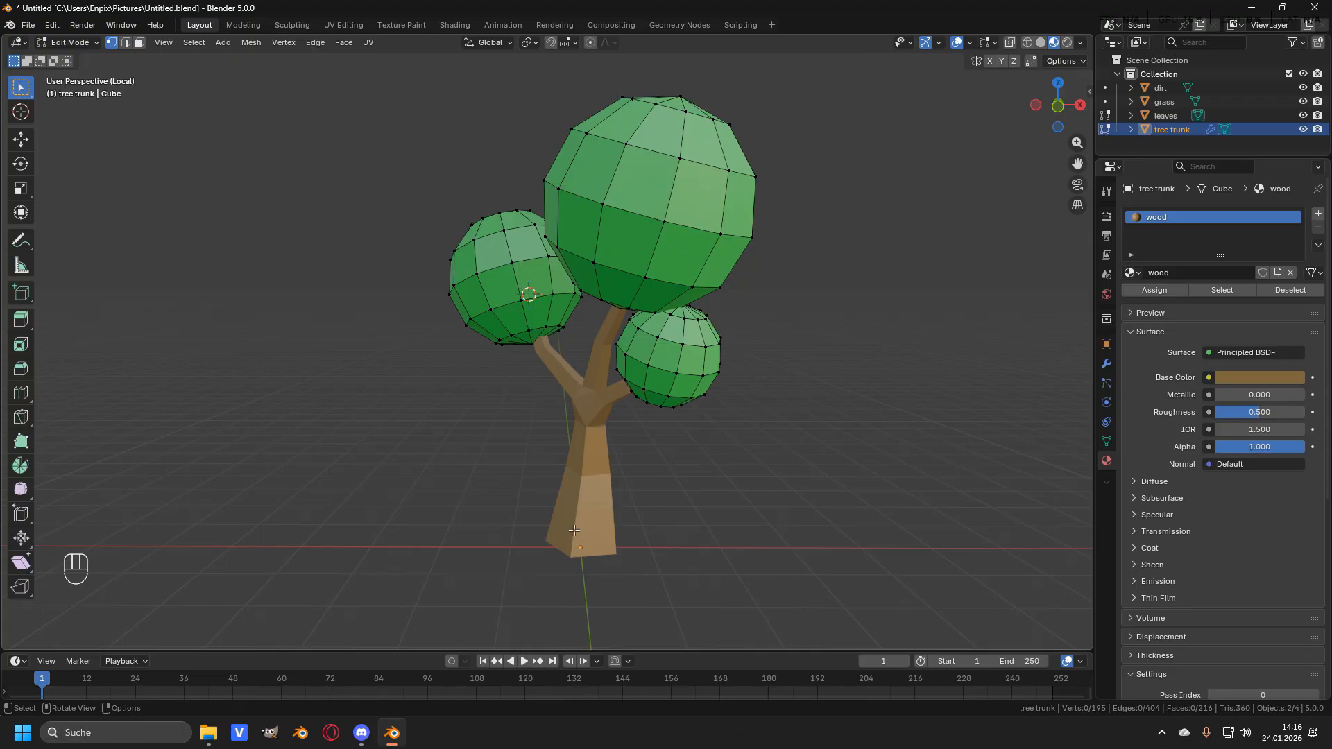
# - Snap the 3D cursor back to the world origin
pyautogui.hotkey('shift', 's')
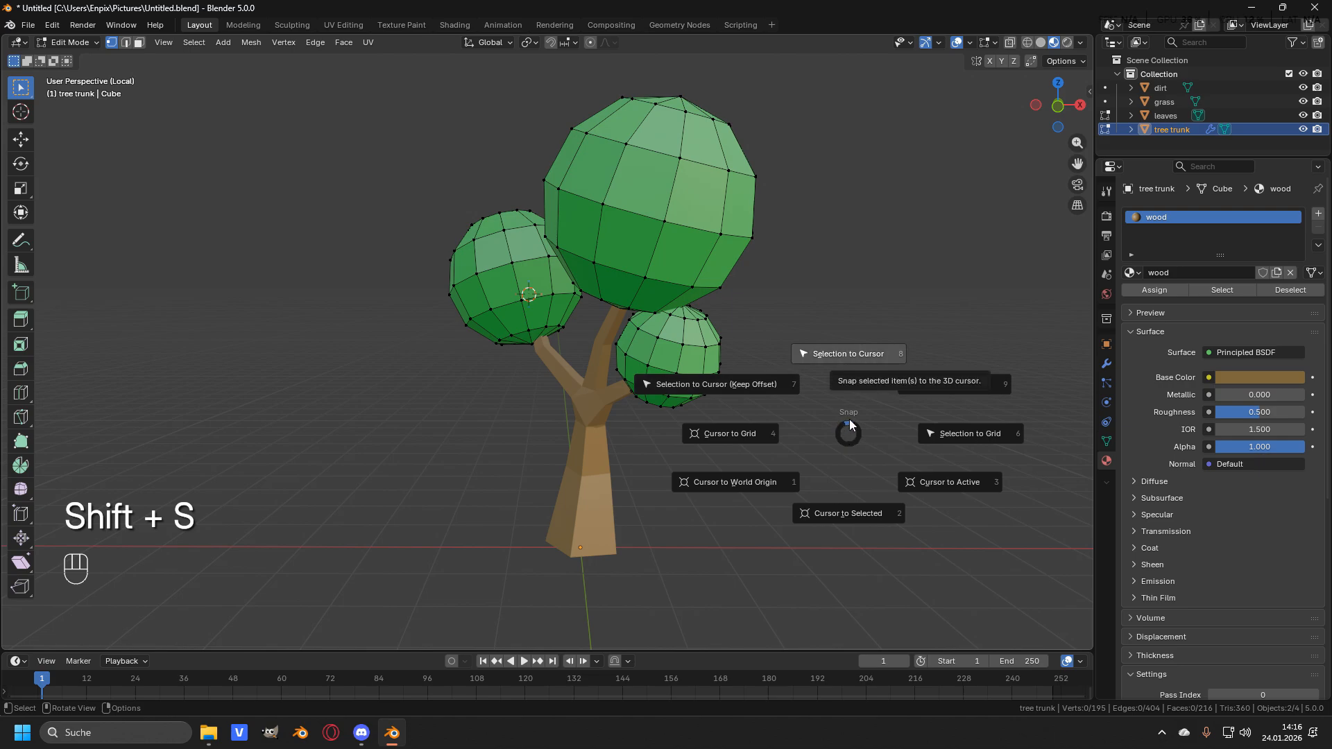
pyautogui.click(742, 481)
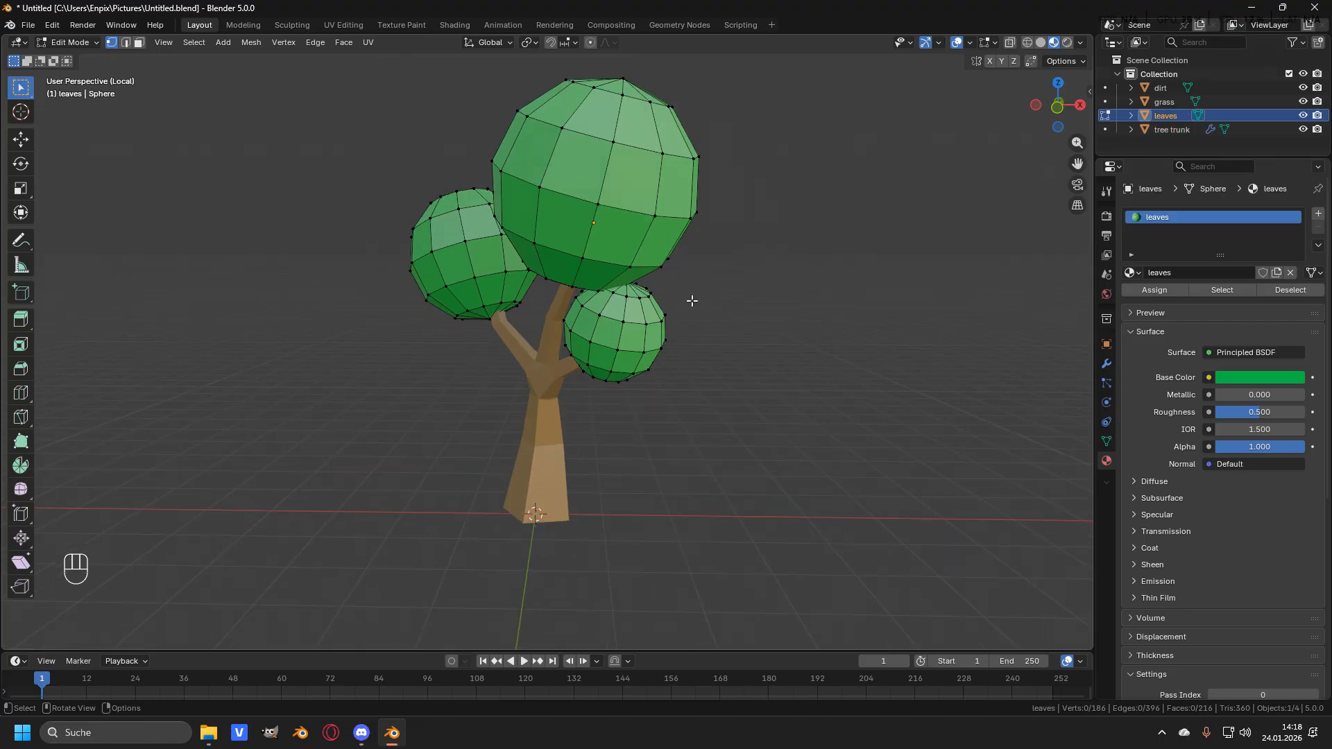
pyautogui.scroll(-2, 694, 305)
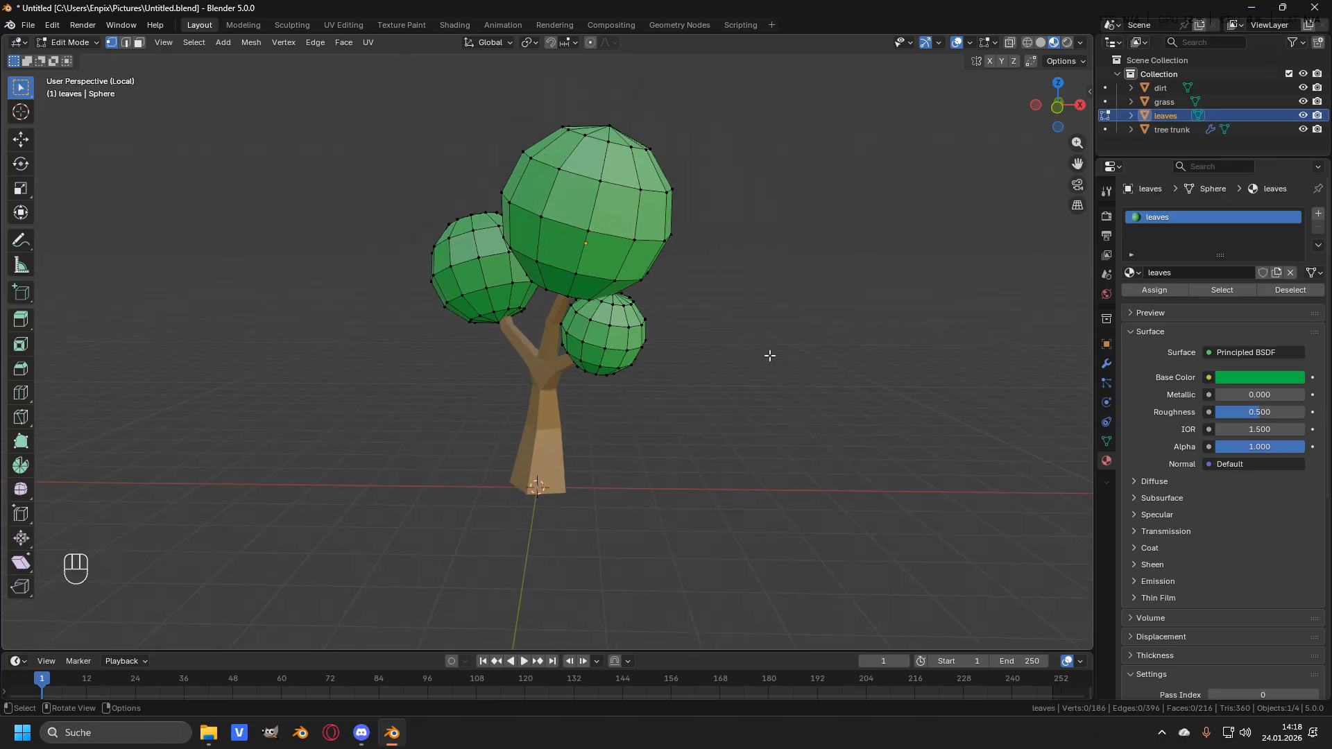
# - Return to object mode, deselect everything and leave local view to show the whole scene
pyautogui.press('Tab')
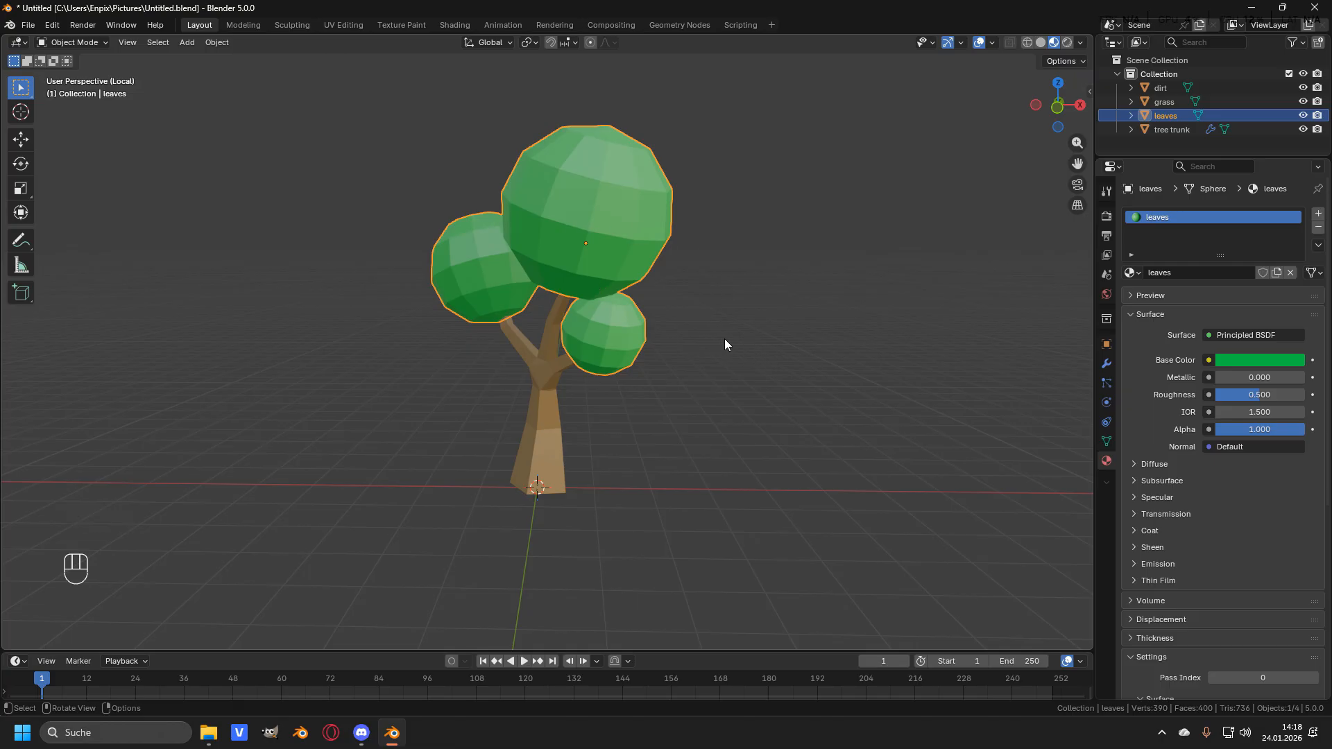
pyautogui.hotkey('alt', 'a')
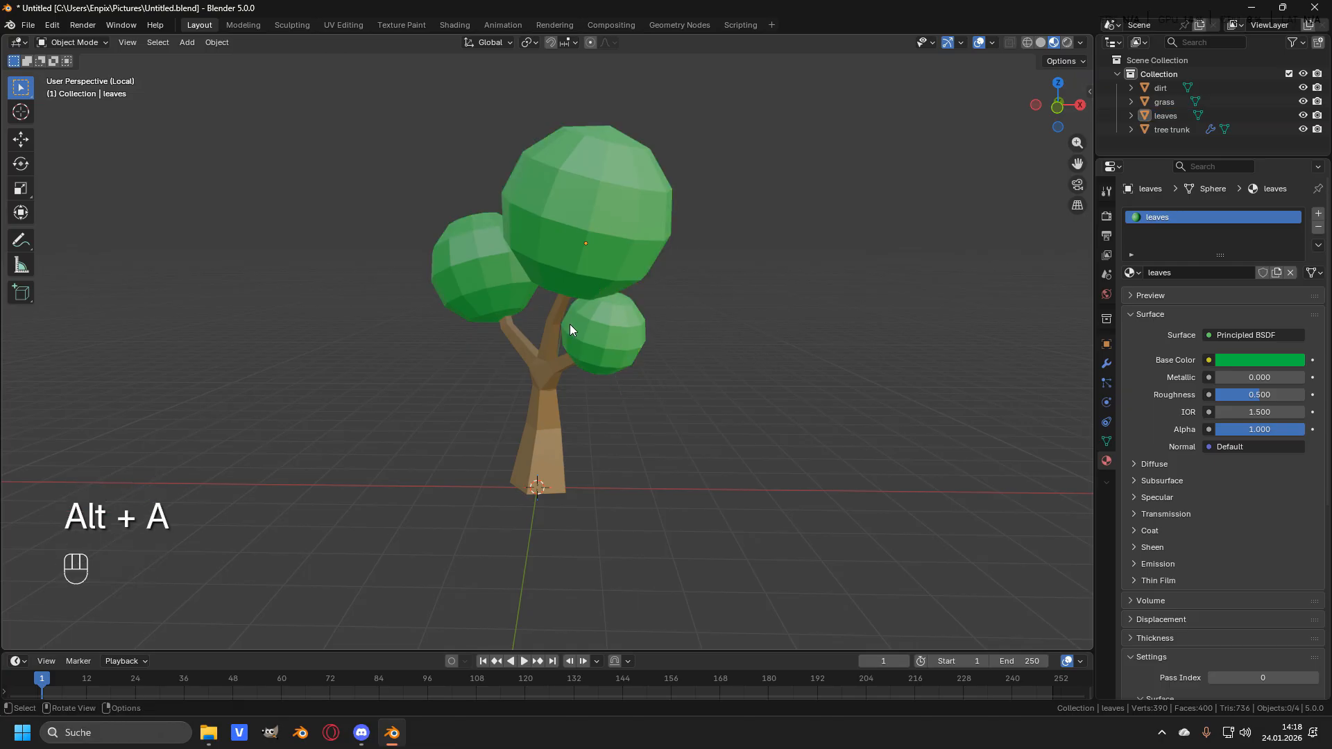
pyautogui.moveTo(792, 326); pyautogui.dragTo(587, 448, button='middle')
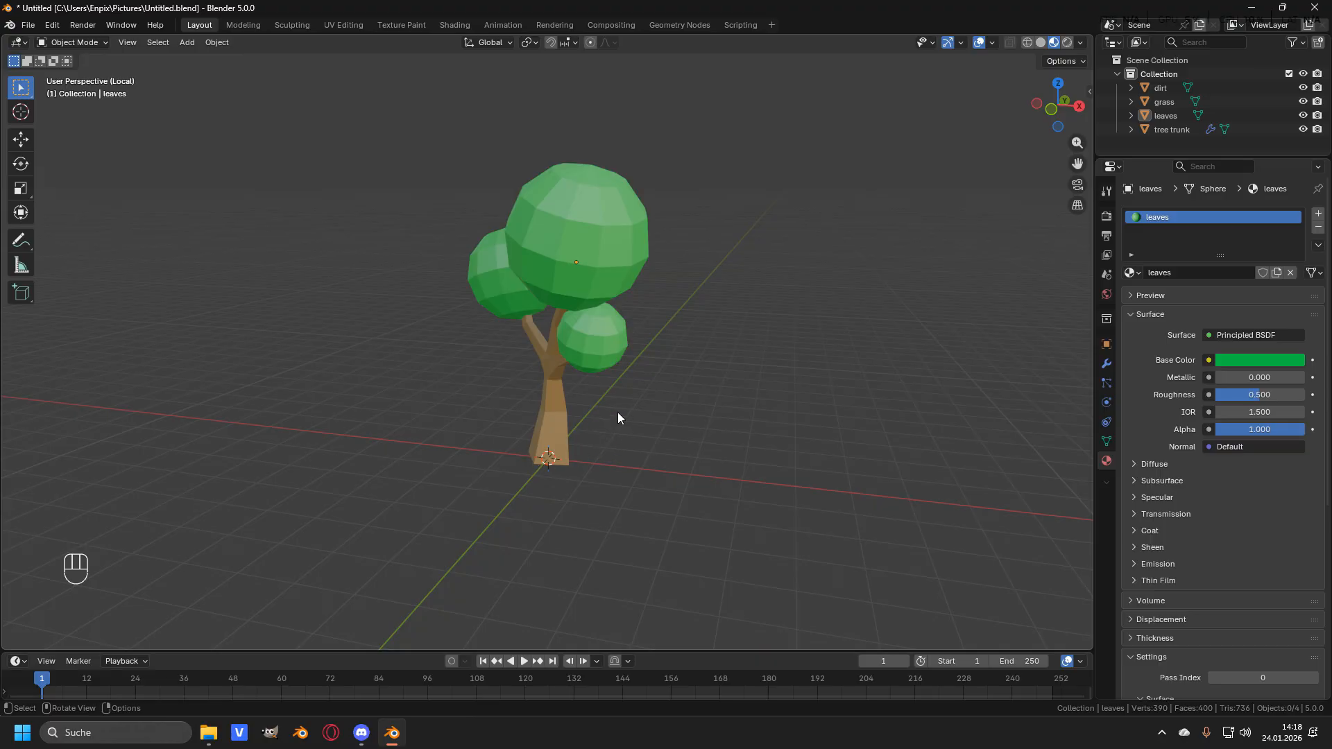
pyautogui.press('KP_Divide')
pyautogui.moveTo(617, 418); pyautogui.dragTo(643, 264, button='middle')
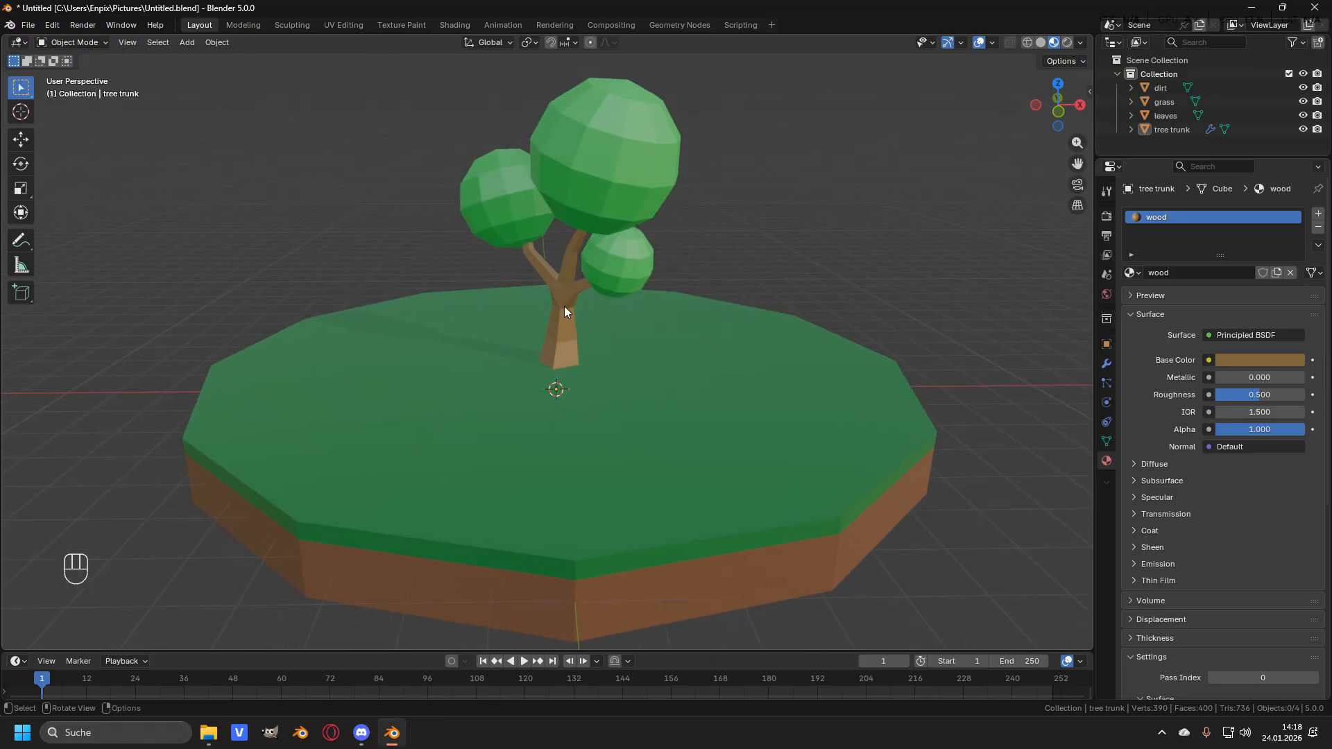
# - Apply the Skin modifier on the tree trunk object
pyautogui.click(622, 169)
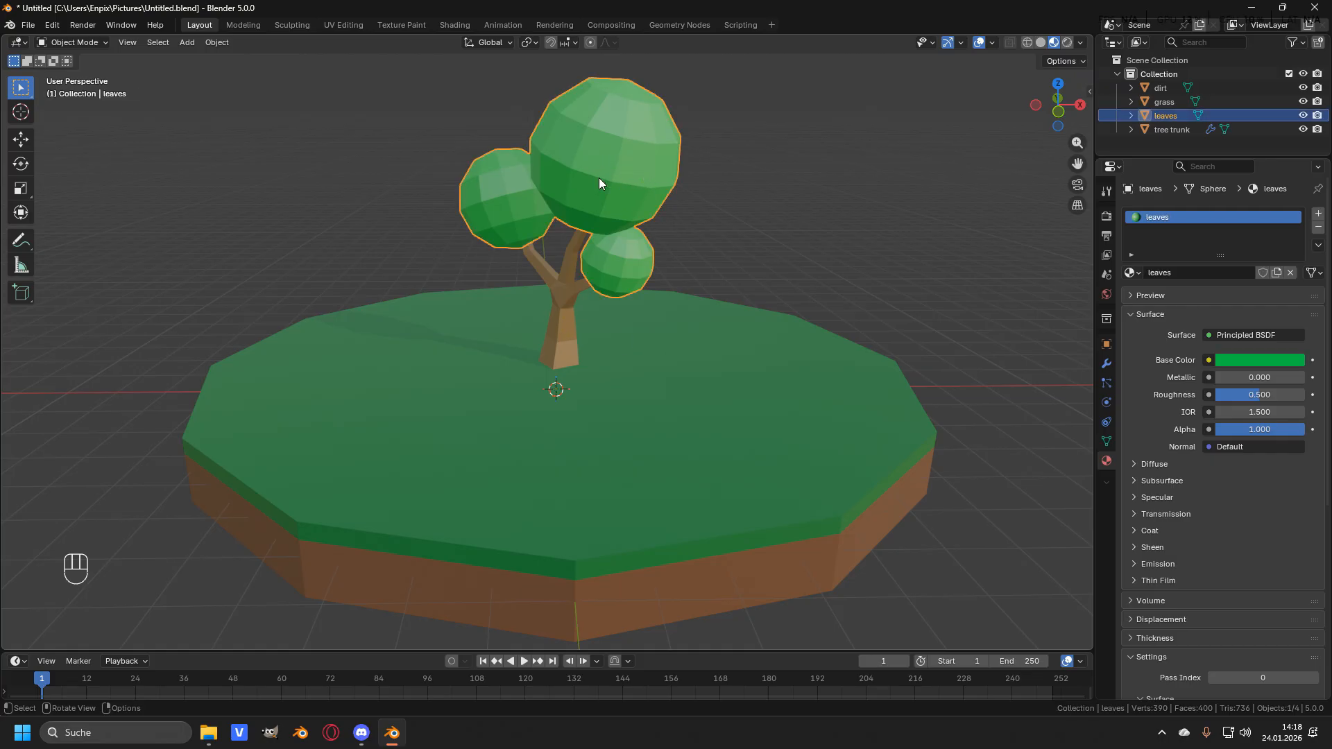
pyautogui.click(564, 291)
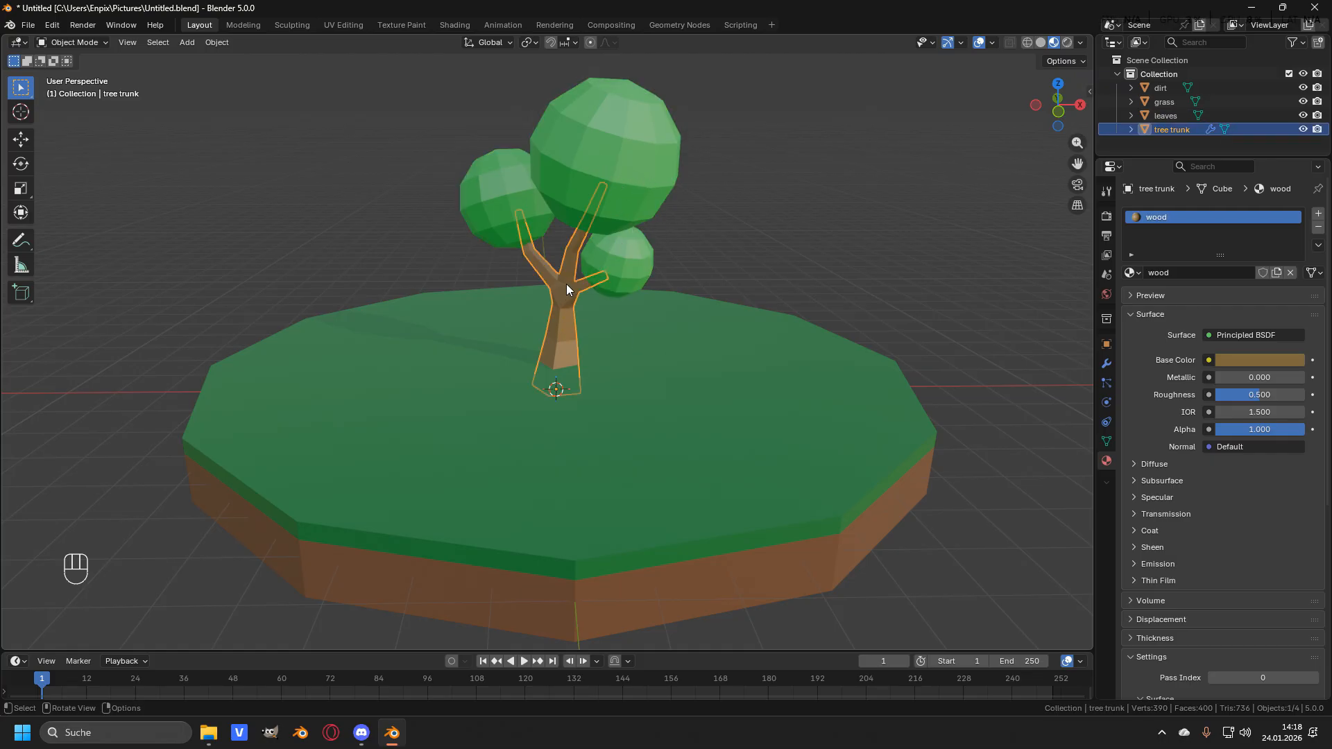
pyautogui.click(1106, 364)
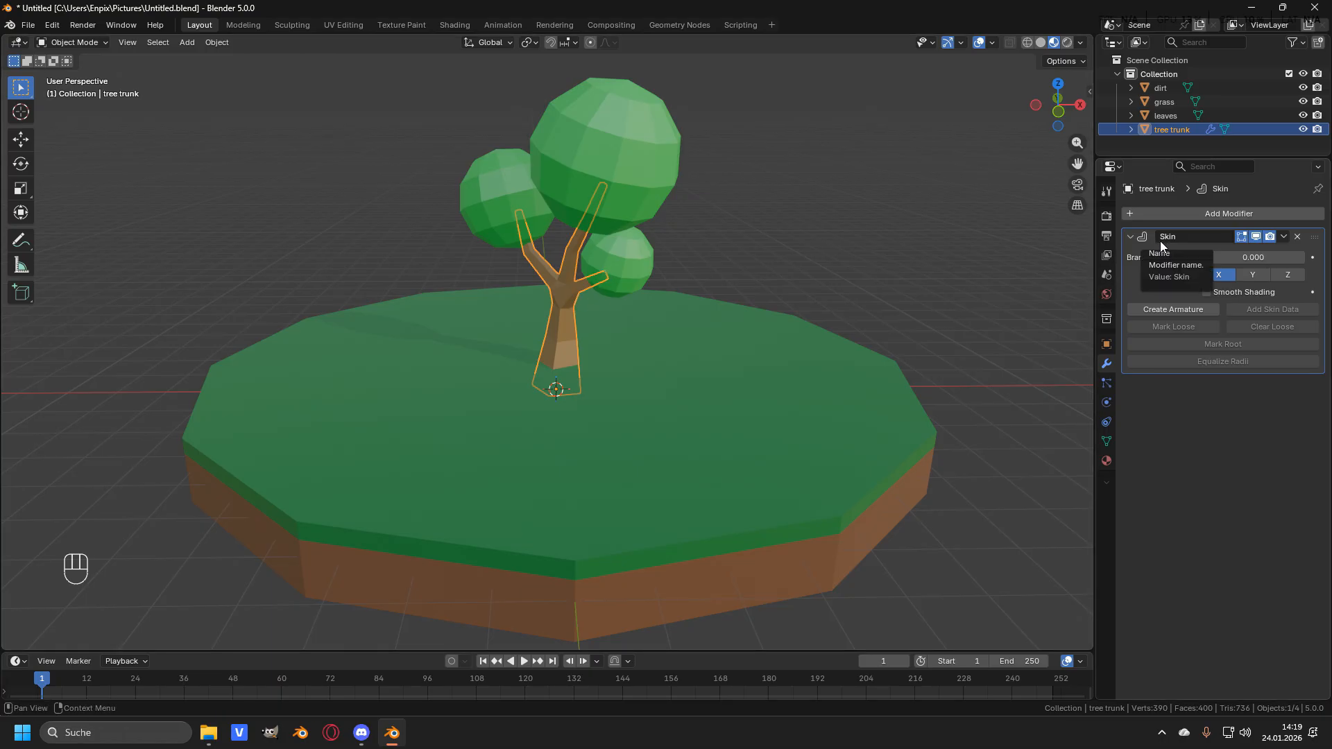
pyautogui.click(1282, 236)
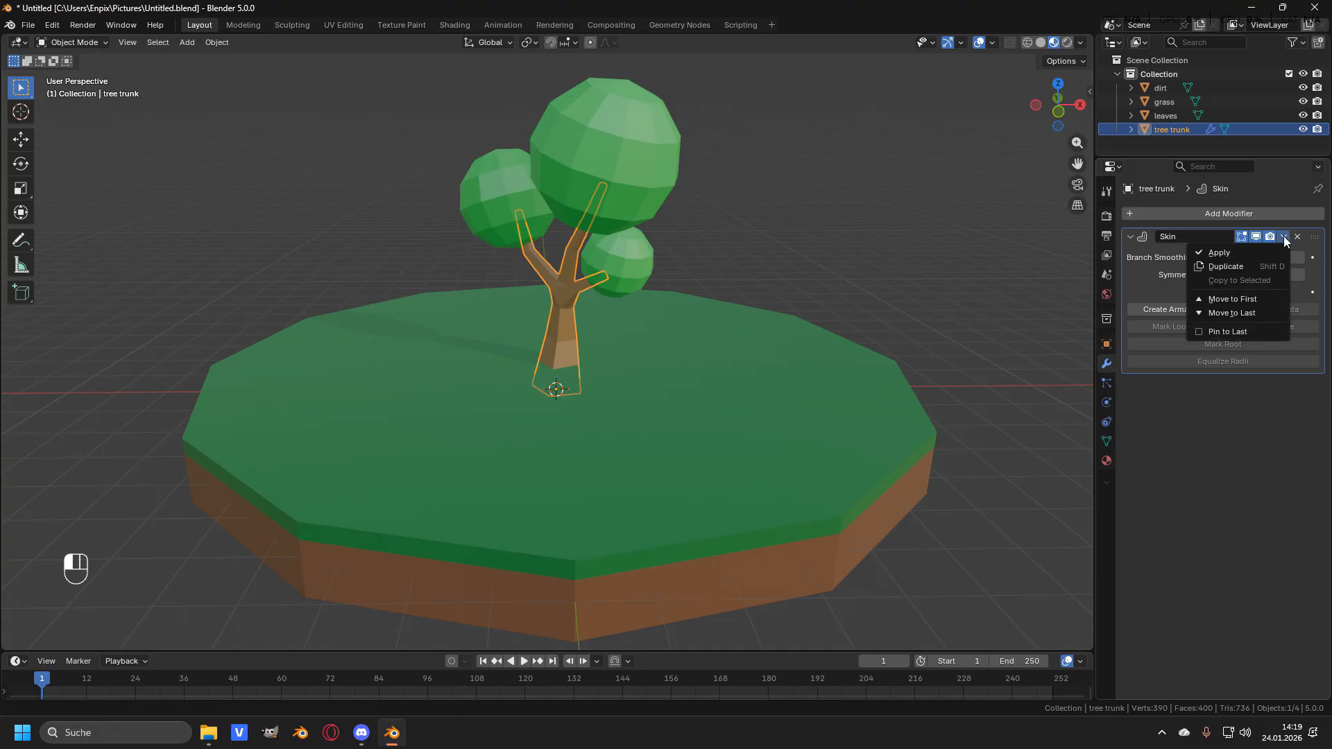
pyautogui.click(1236, 255)
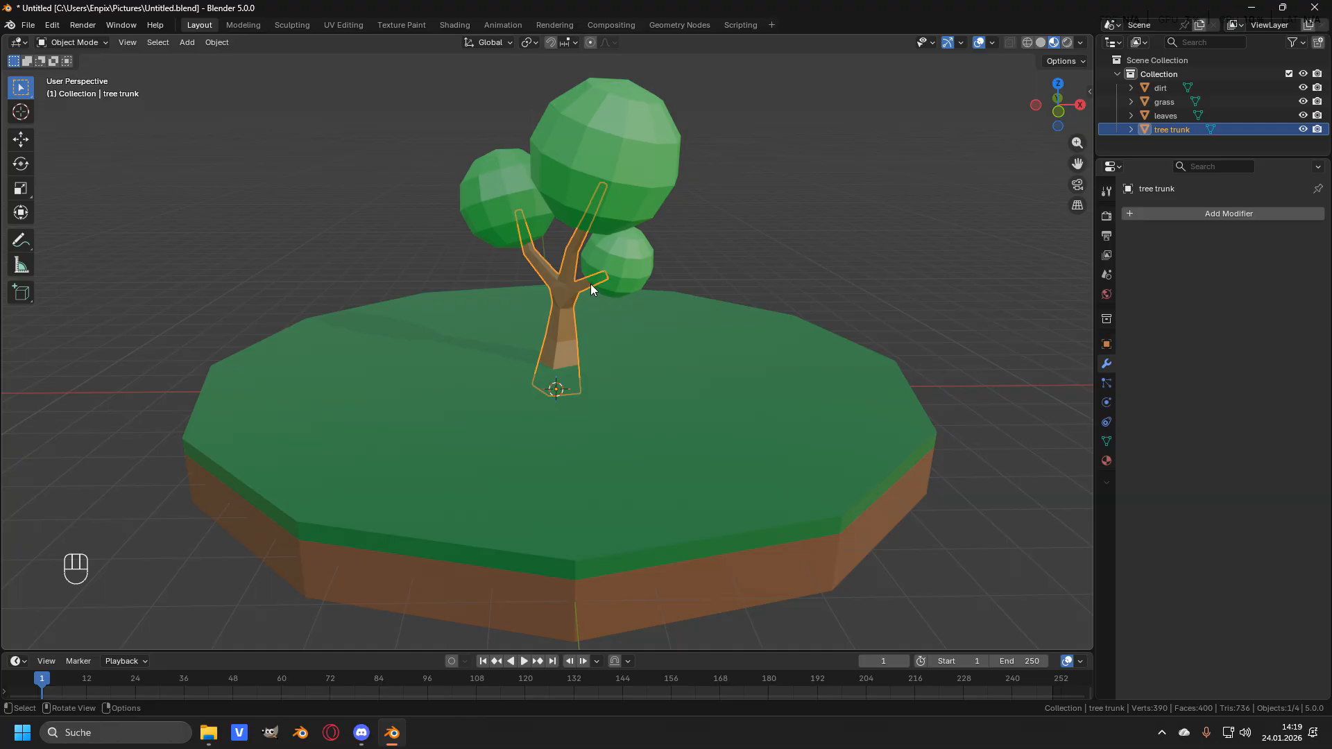
# - Select both the leaves and trunk, enter edit mode, select all geometry and scale it up by 1.309
pyautogui.keyDown('shift'); pyautogui.click(618, 154); pyautogui.keyUp('shift')
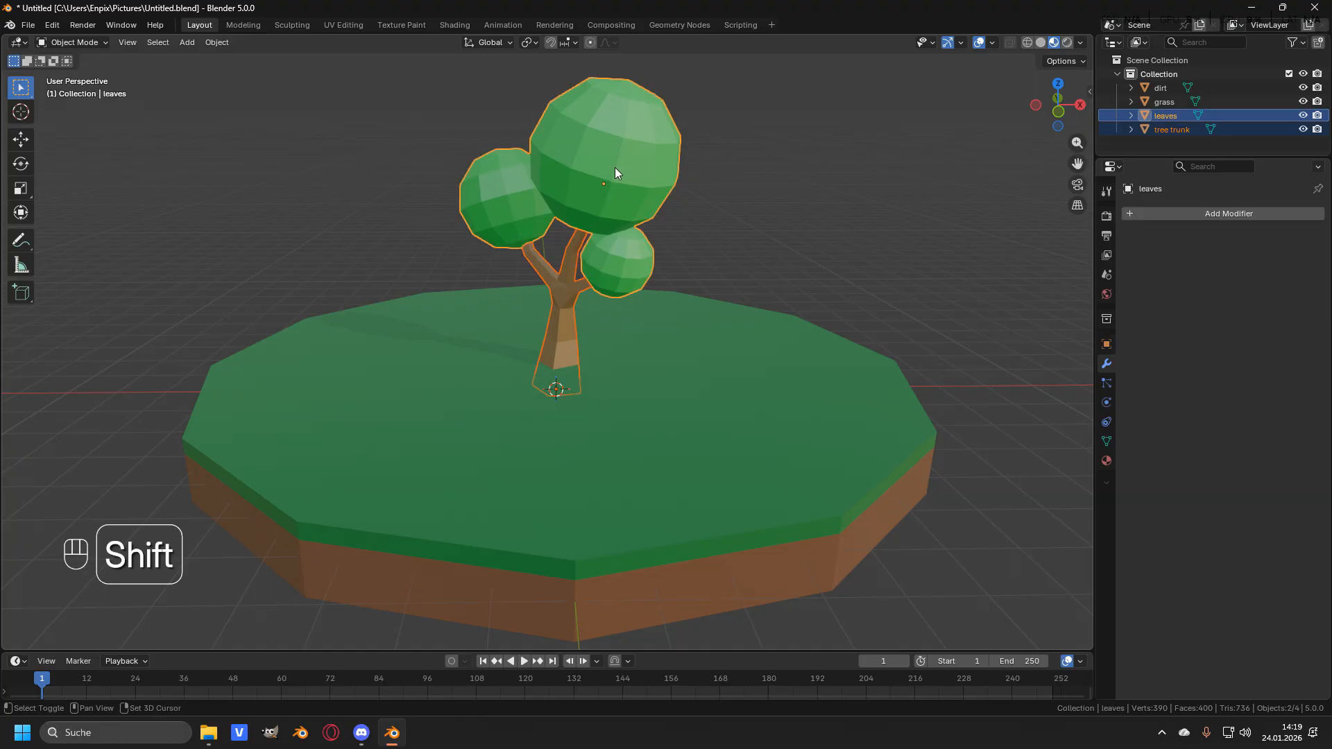
pyautogui.press('Tab')
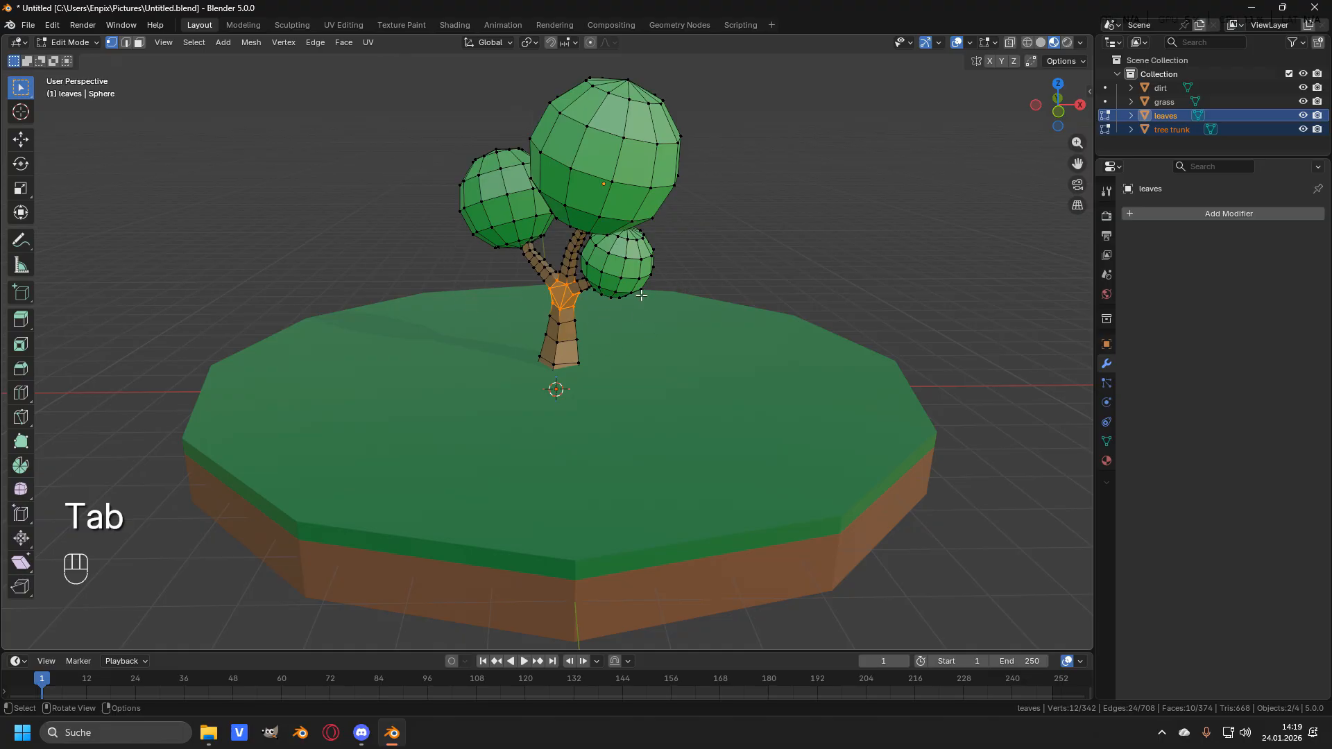
pyautogui.scroll(-2, 641, 296)
pyautogui.press('a')
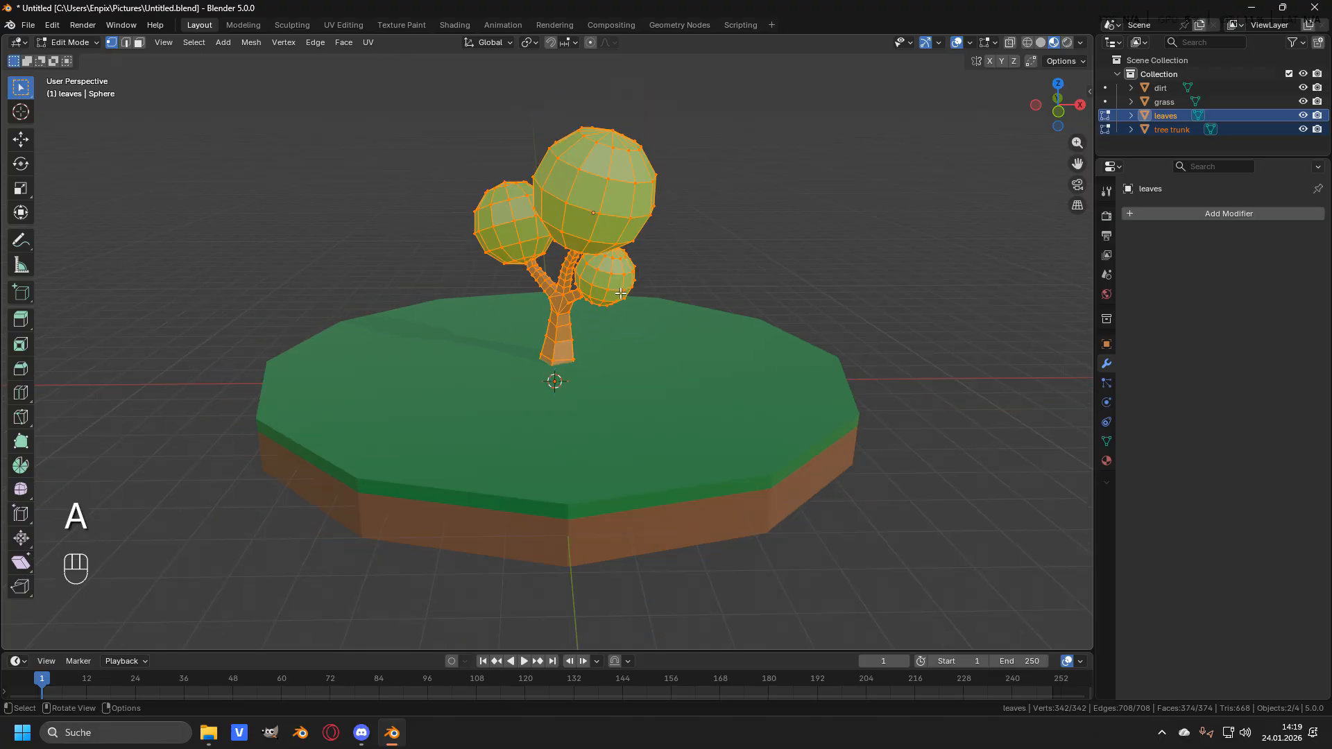
pyautogui.press('s')
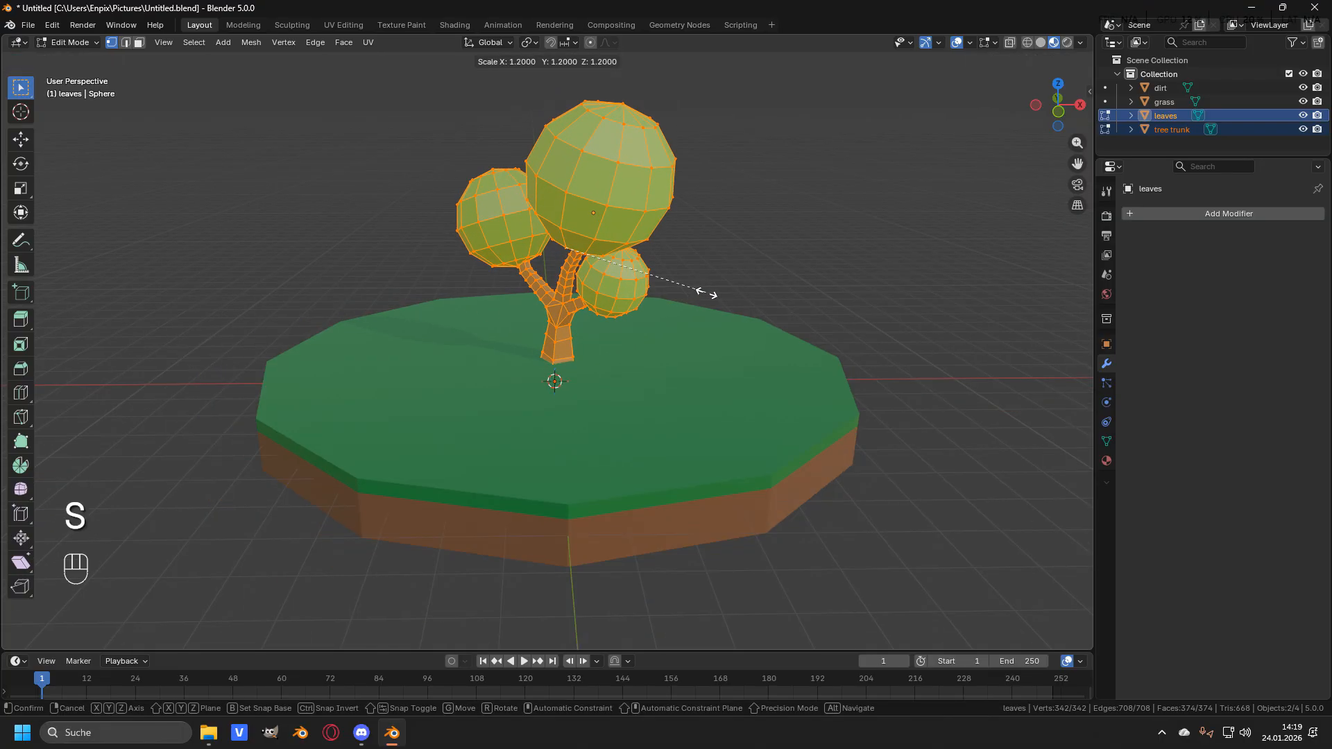
pyautogui.click(717, 290)
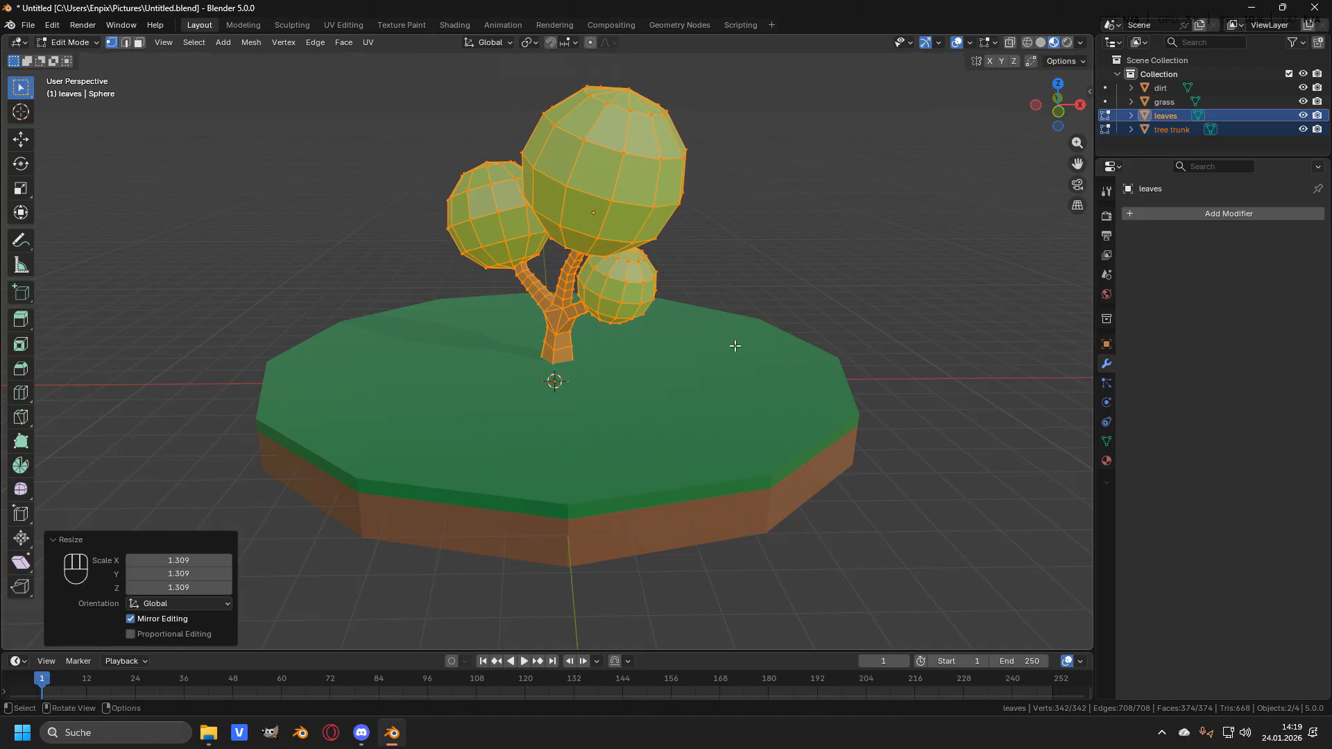
# - Move the tree geometry up 1.4366 m along the Z axis
pyautogui.press('g')
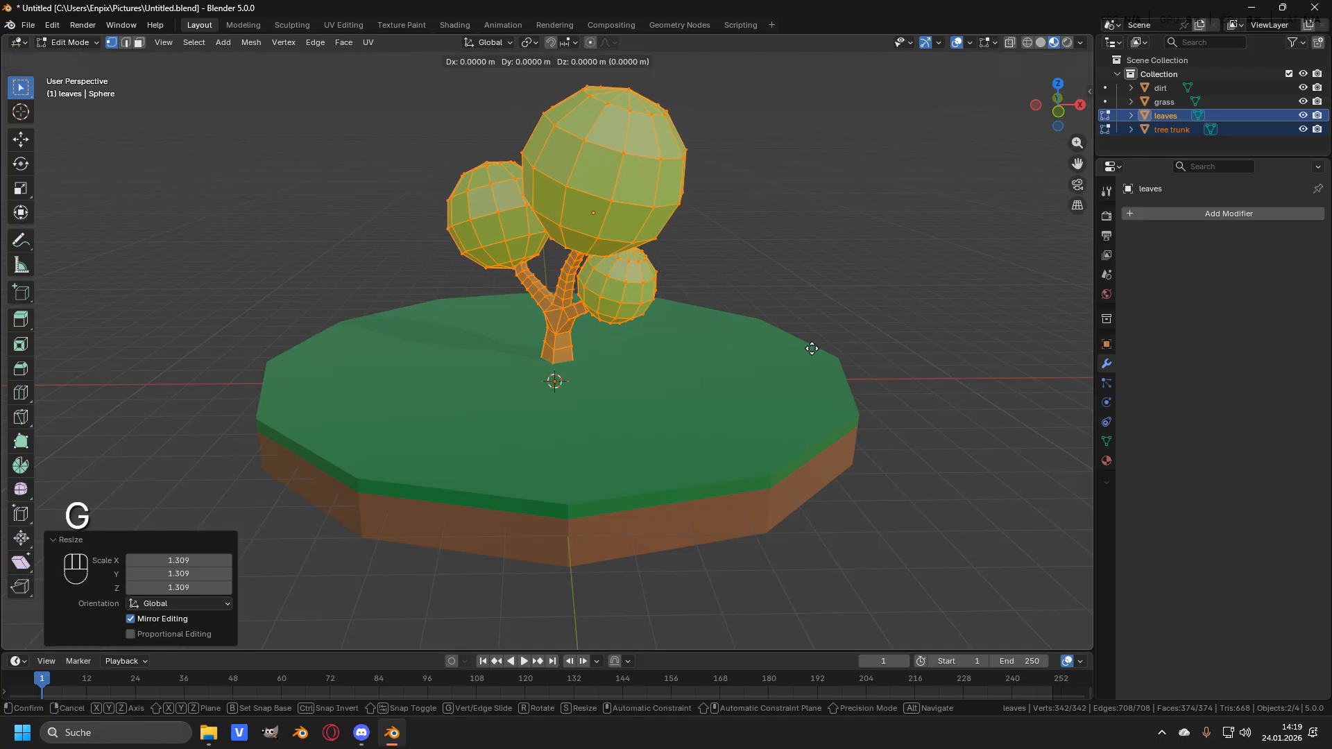
pyautogui.press('z')
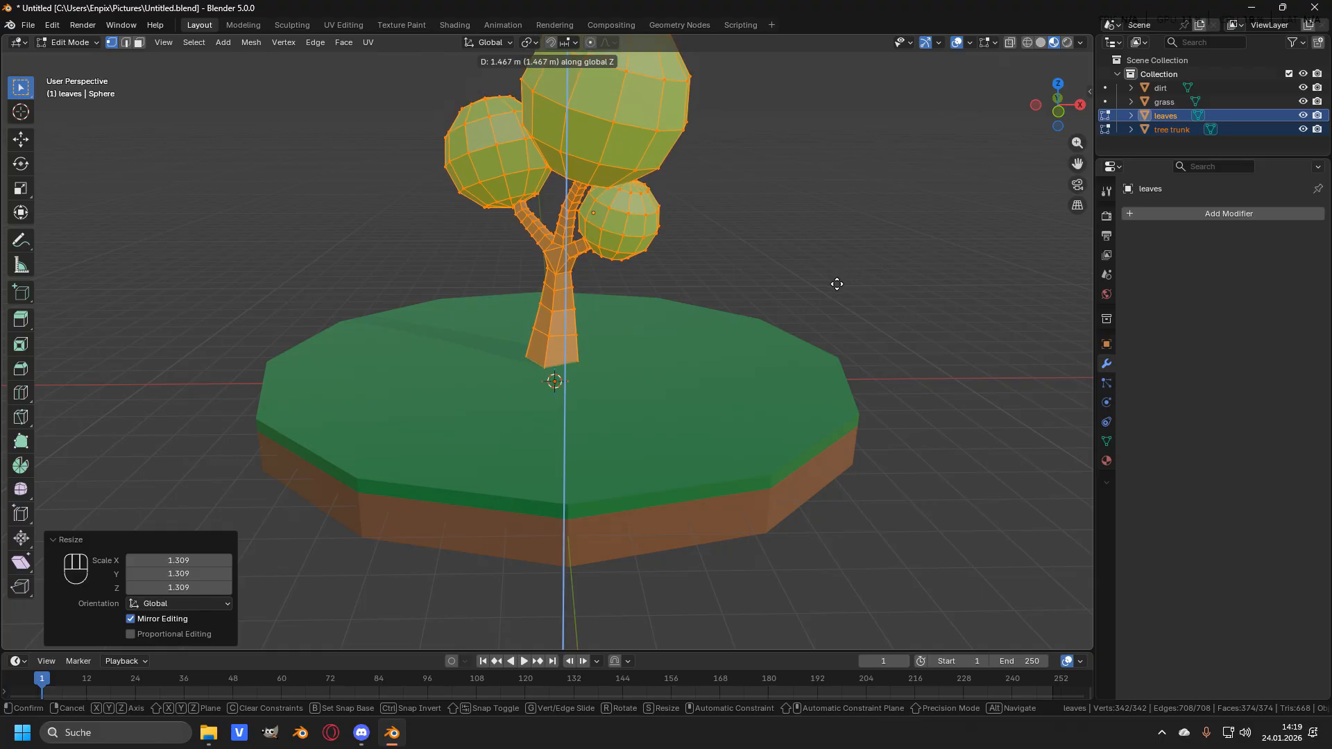
pyautogui.click(836, 285)
# - Move the tree geometry 1.9026 m along Y and -1.3055 m along X to reposition it on the ground
pyautogui.moveTo(537, 351); pyautogui.dragTo(687, 339, button='middle')
pyautogui.scroll(3, 548, 345)
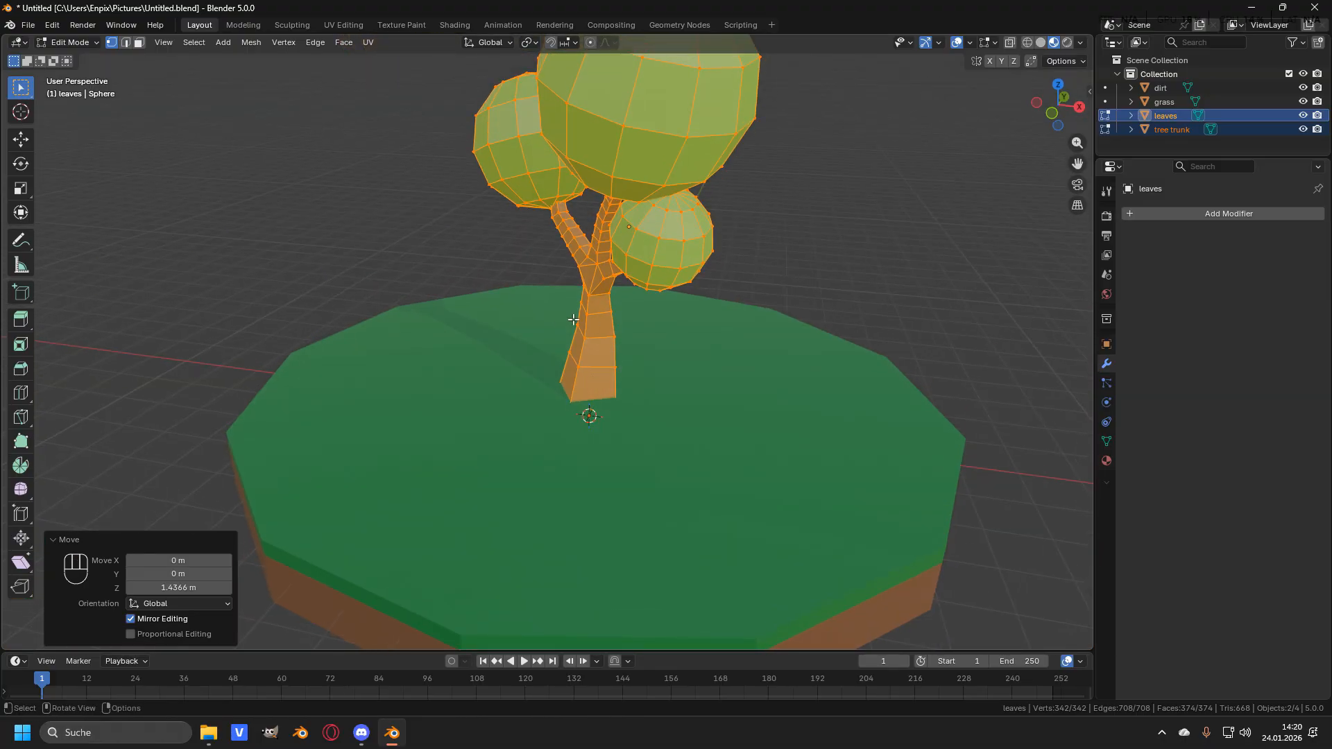
pyautogui.press('g')
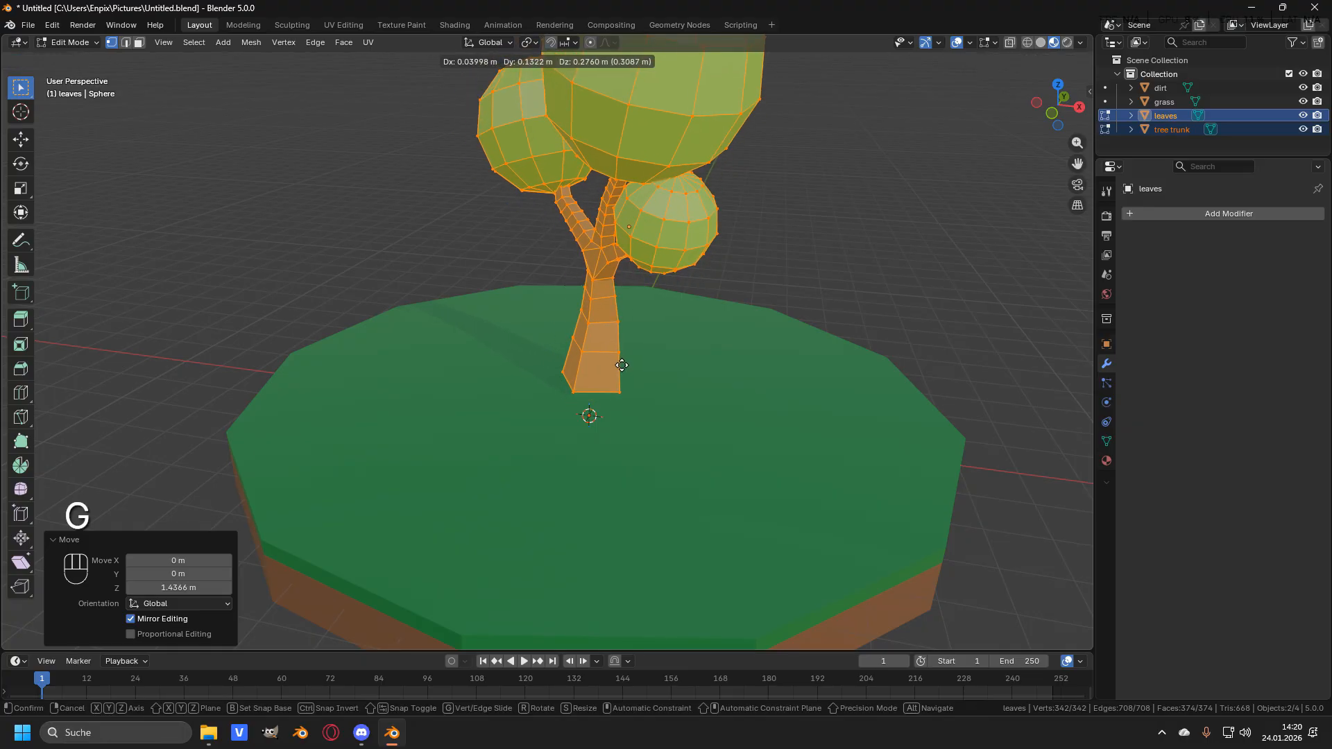
pyautogui.press('y')
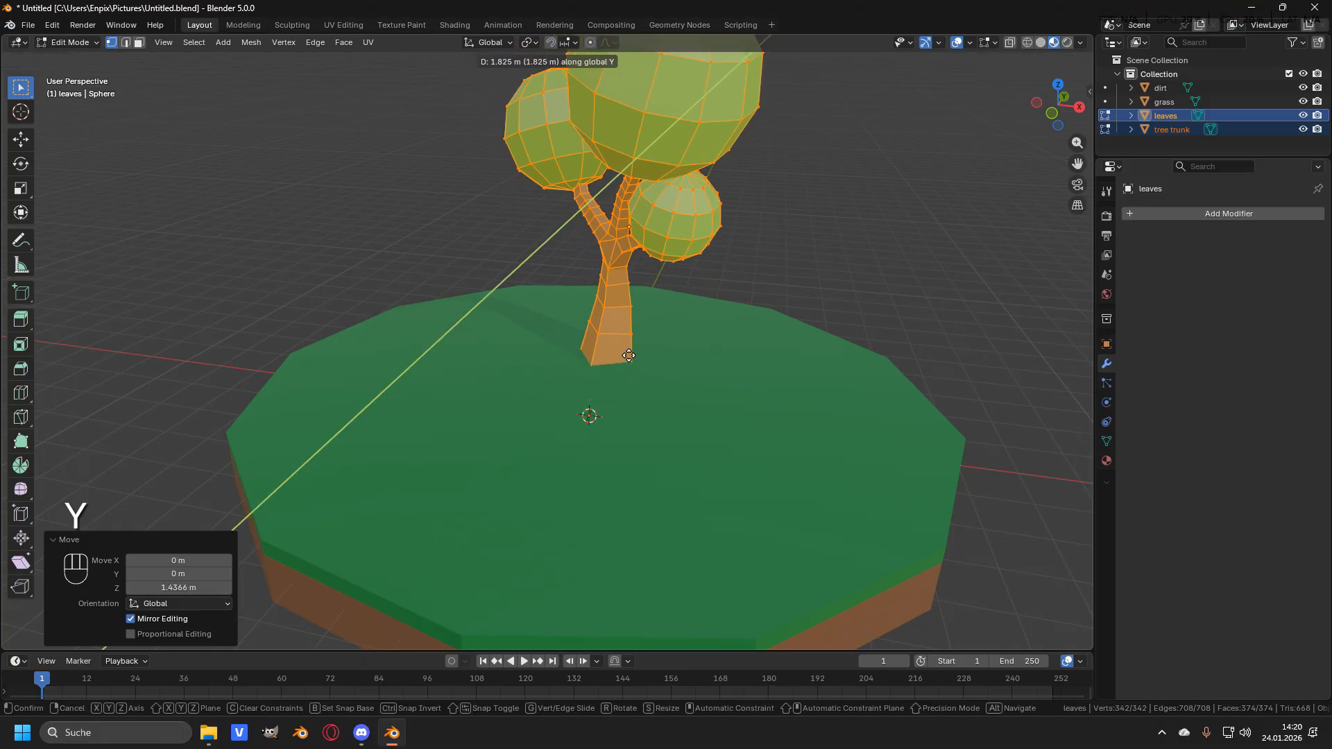
pyautogui.click(638, 351)
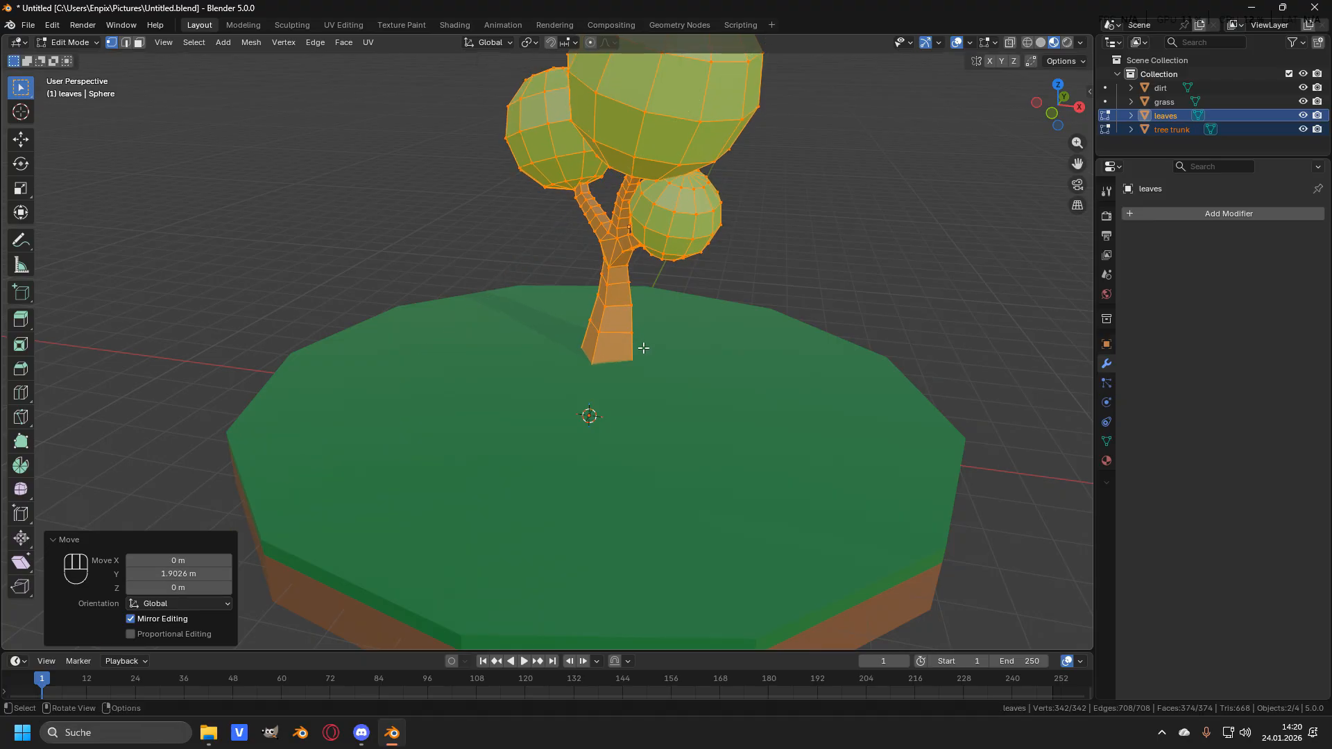
pyautogui.press('g')
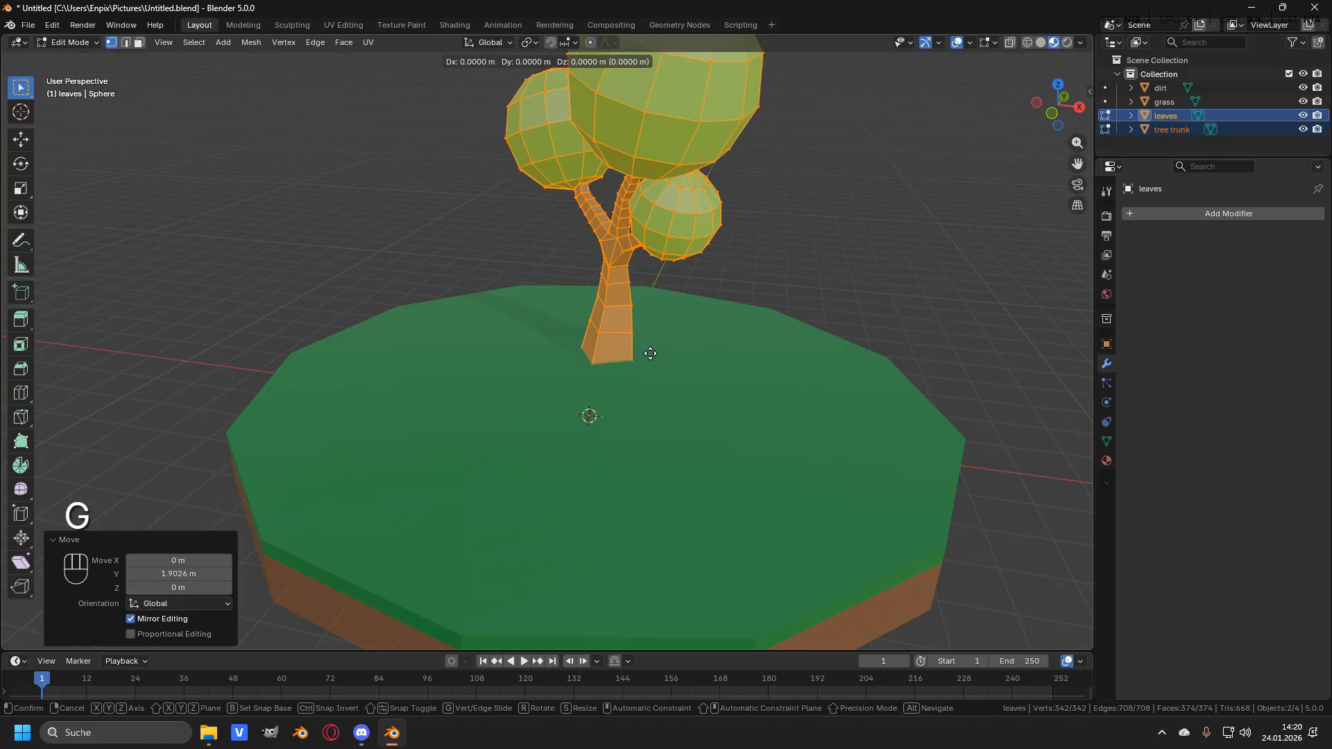
pyautogui.press('x')
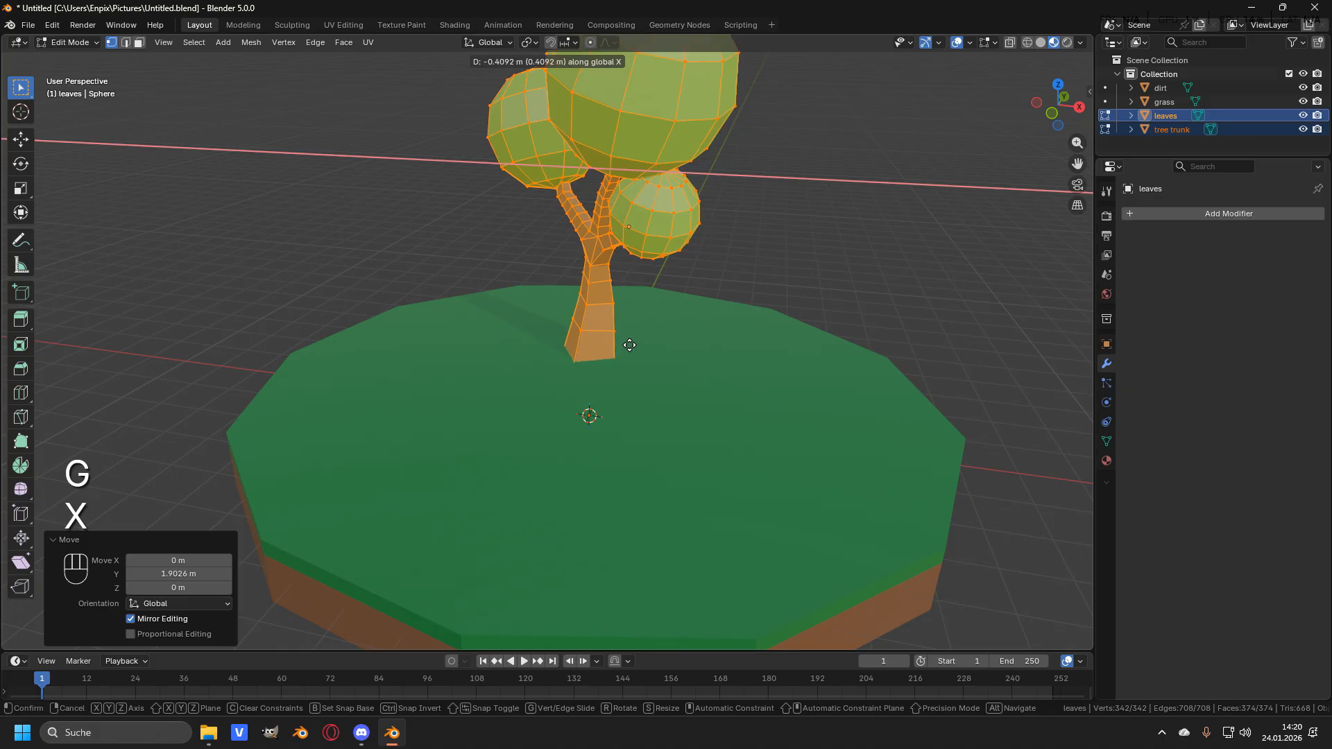
pyautogui.click(588, 337)
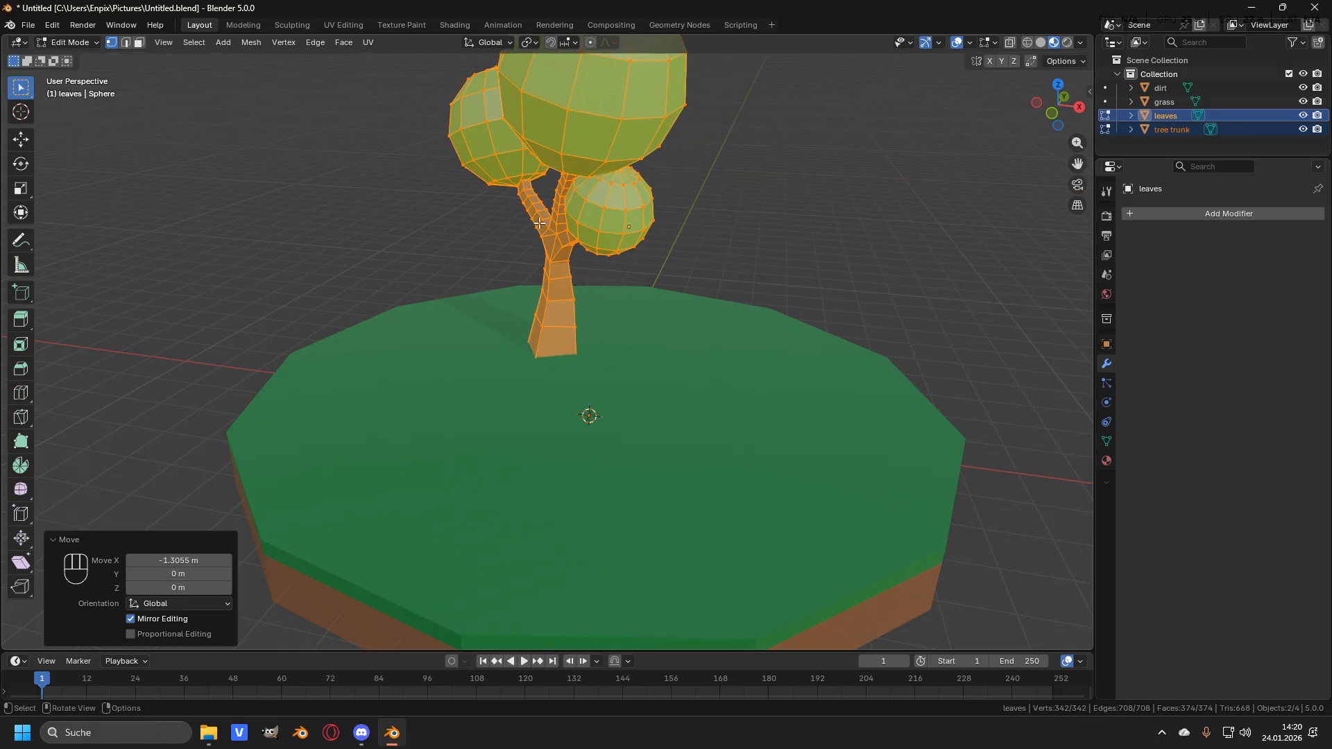
# - Exit edit mode and deselect all objects to view the finished tree on the base
pyautogui.scroll(-1, 577, 286)
pyautogui.moveTo(577, 286); pyautogui.dragTo(582, 274, button='middle')
pyautogui.keyDown('shift'); pyautogui.moveTo(583, 285); pyautogui.dragTo(682, 310, button='middle'); pyautogui.keyUp('shift')
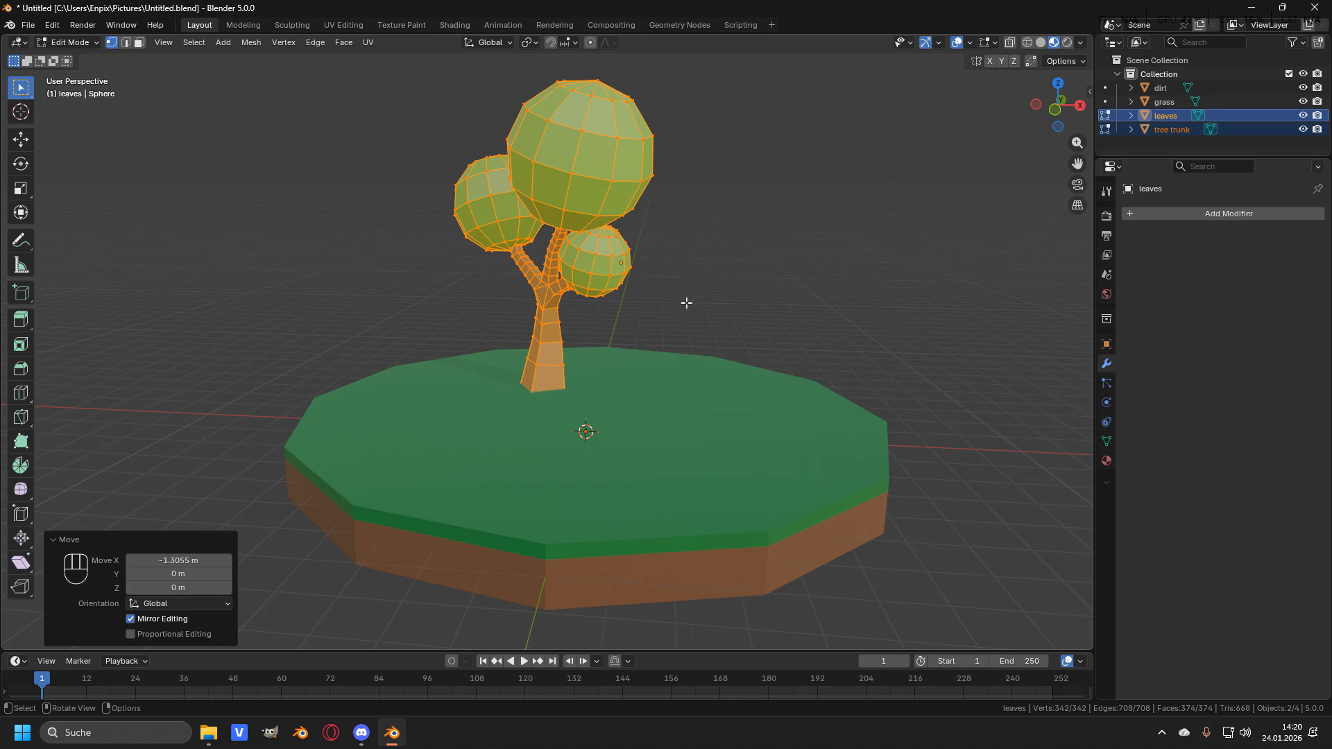
pyautogui.press('Tab')
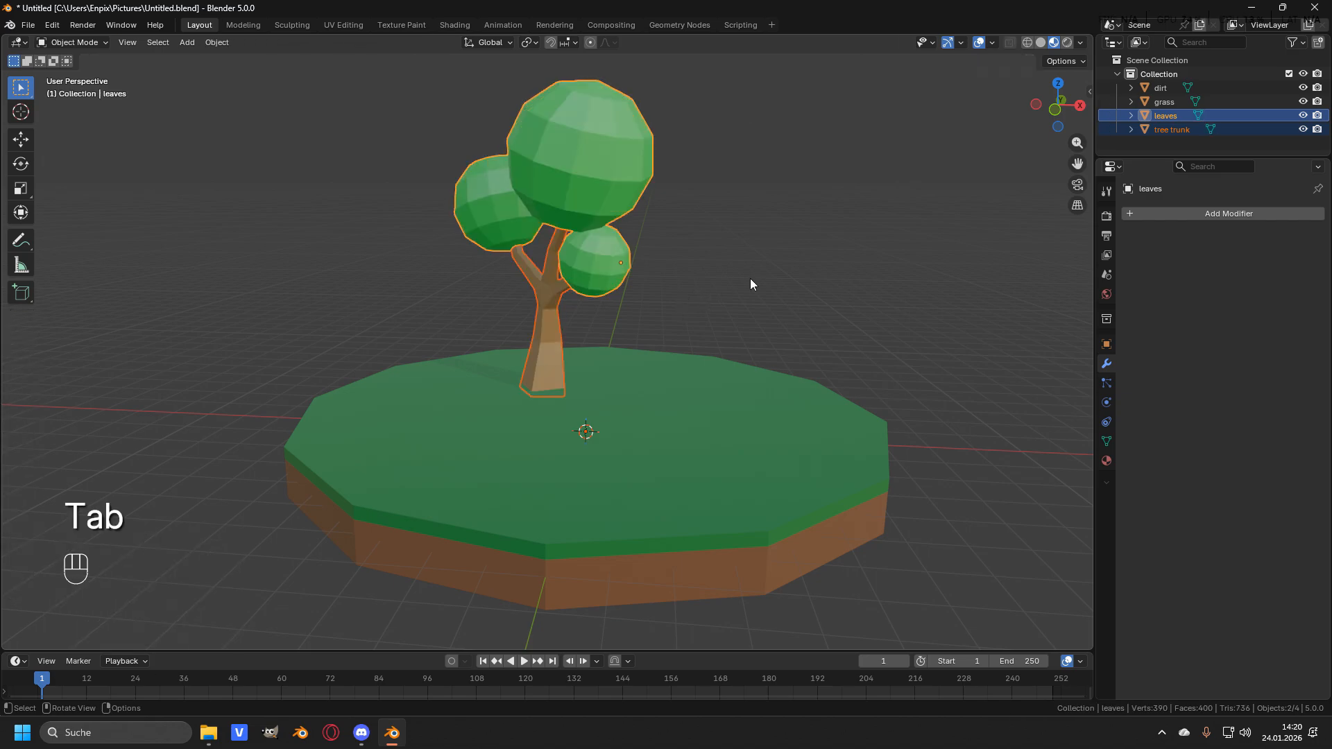
pyautogui.hotkey('alt', 'a')
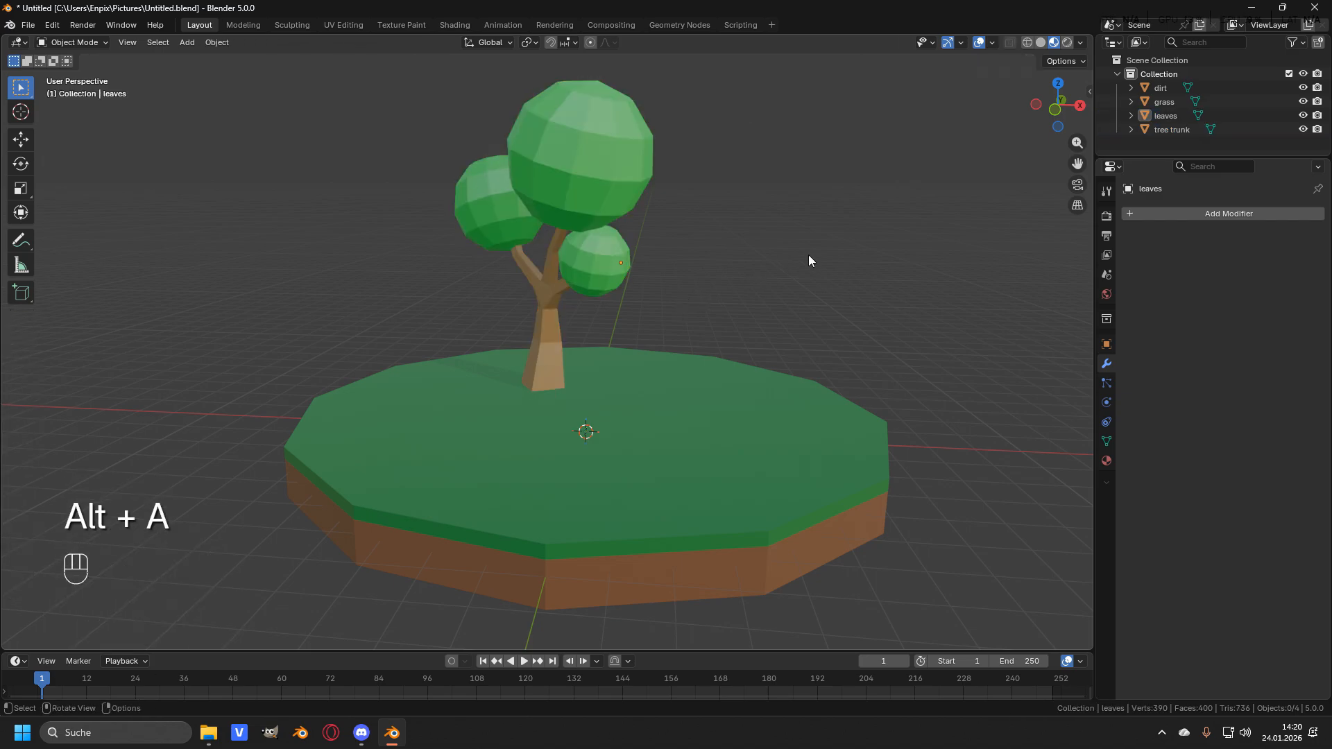
pyautogui.scroll(-1, 796, 253)
pyautogui.scroll(-1, 797, 253)
pyautogui.moveTo(773, 258)
pyautogui.mouseDown(button='middle')
pyautogui.moveTo(727, 268)
pyautogui.moveTo(787, 266)
pyautogui.mouseUp(button='middle')
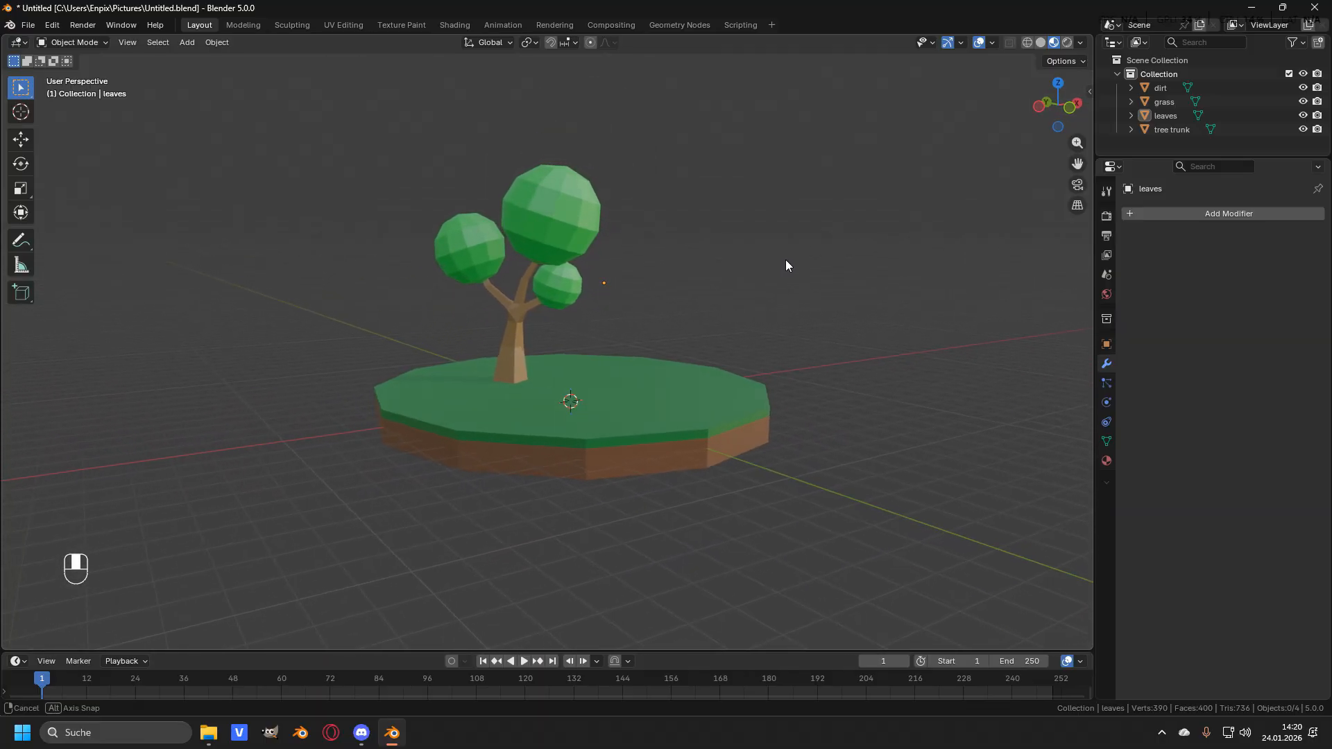
pyautogui.scroll(2, 689, 272)
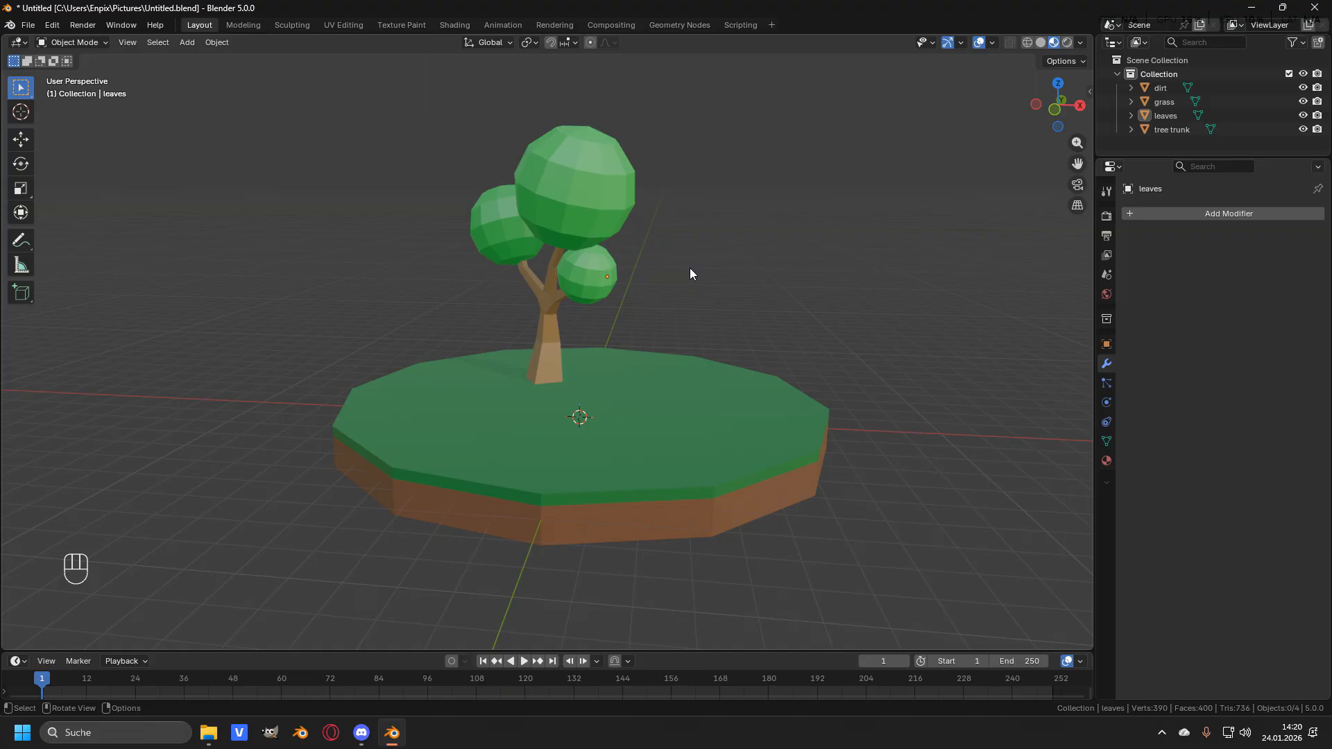